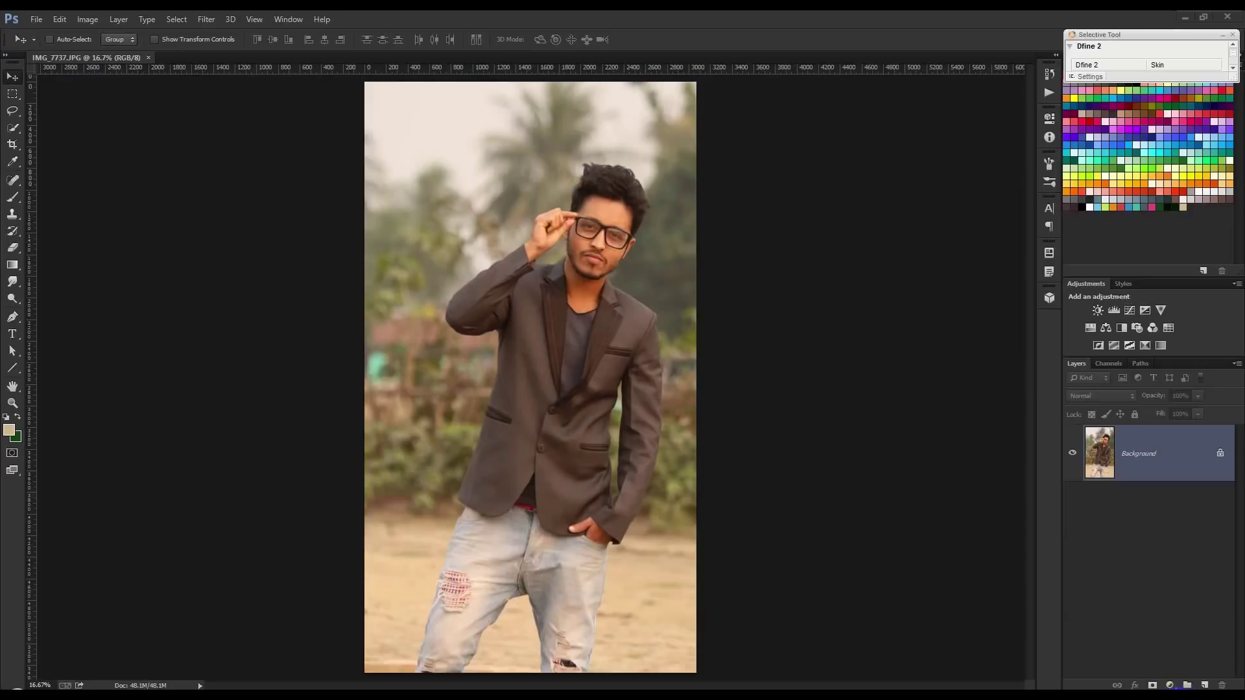
# Step: Select the Spot Healing Brush and zoom in on the man's face
pyautogui.click(1176, 686)
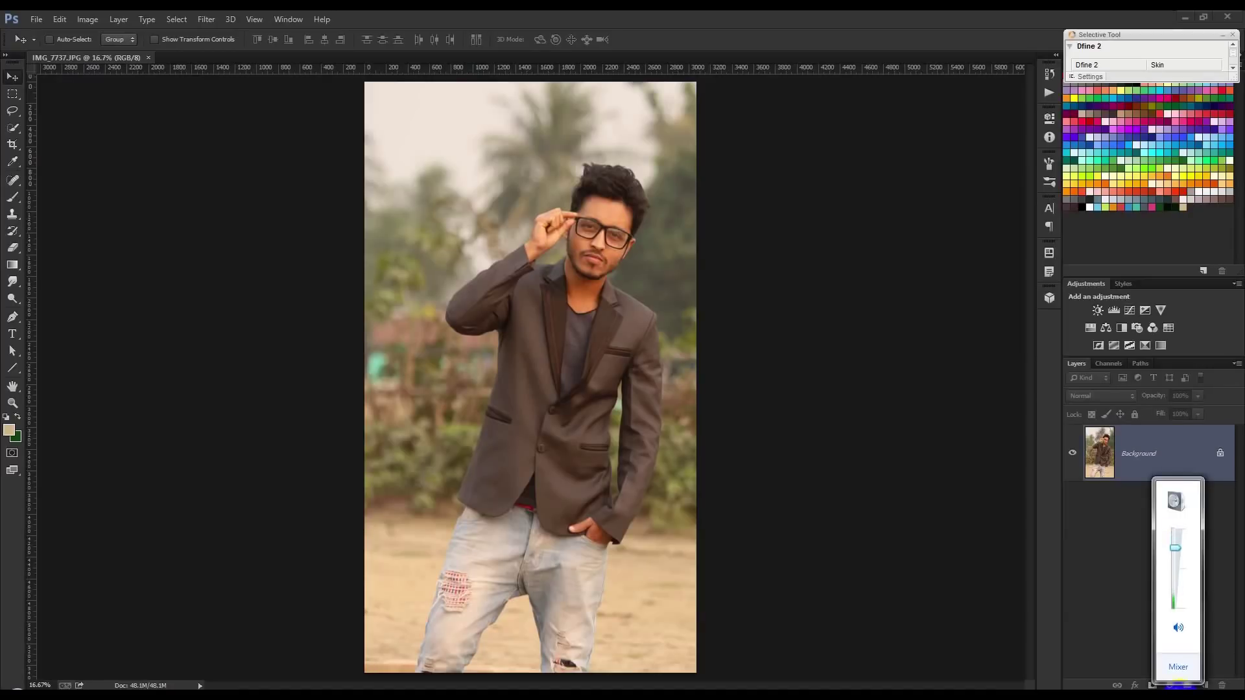
pyautogui.click(707, 456)
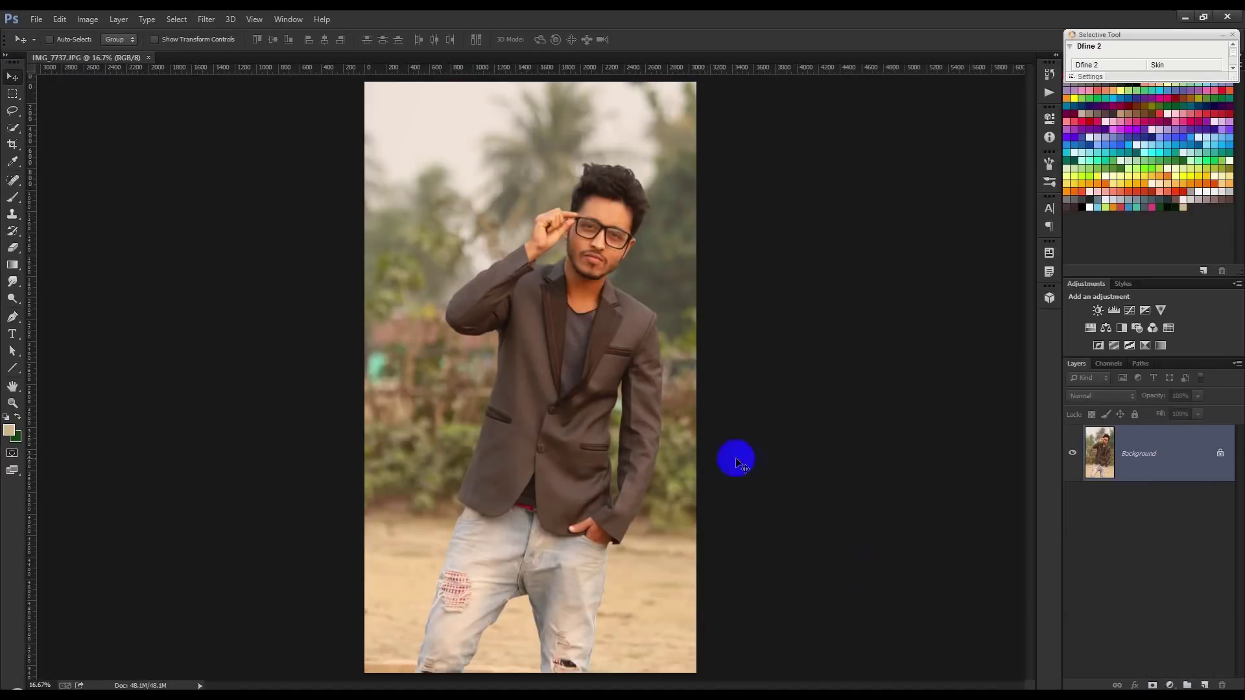
pyautogui.scroll(3, 592, 200)
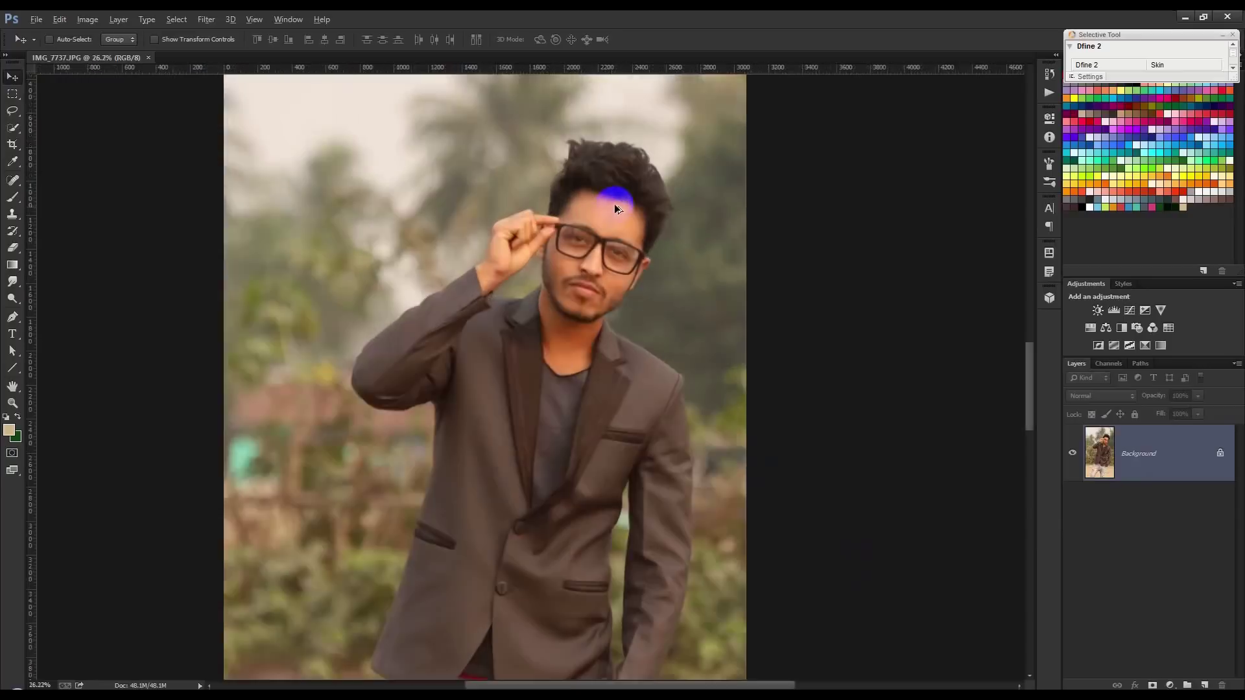
pyautogui.scroll(3, 612, 208)
pyautogui.scroll(2, 614, 213)
pyautogui.scroll(2, 613, 212)
pyautogui.scroll(1, 558, 253)
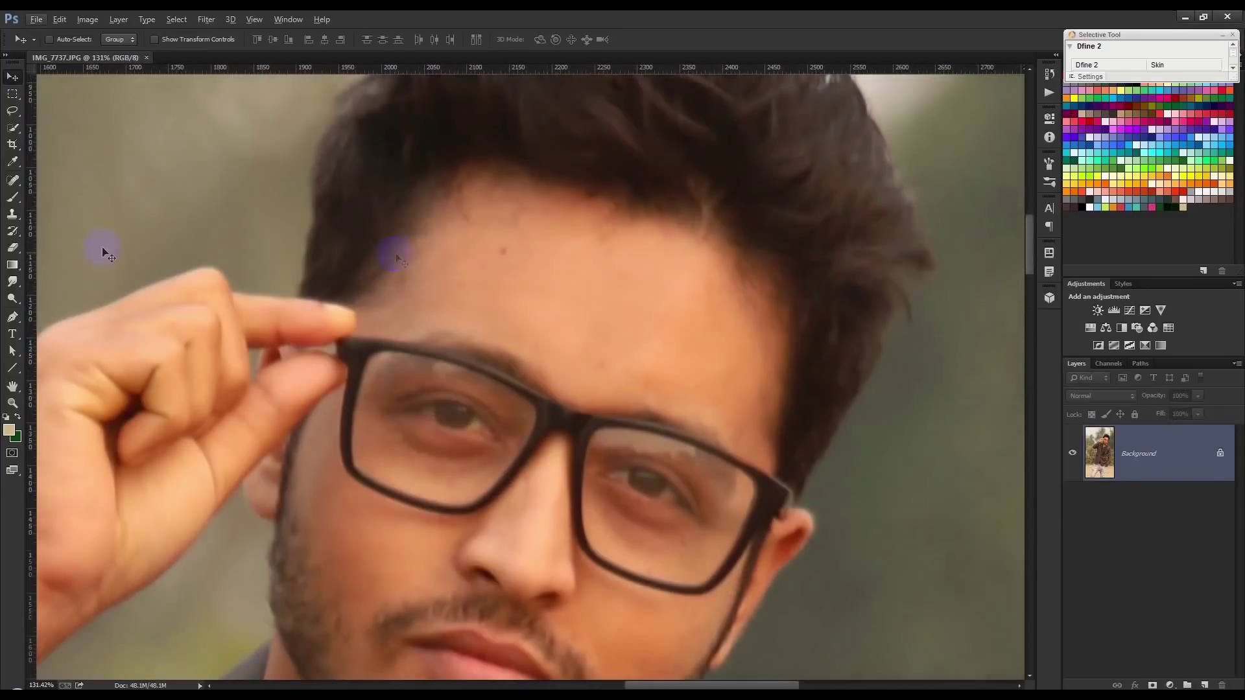
pyautogui.rightClick(6, 183)
pyautogui.click(72, 187)
# Step: Heal the forehead spots, then use a smaller brush on spots below the eye and glasses rim
pyautogui.scroll(2, 519, 259)
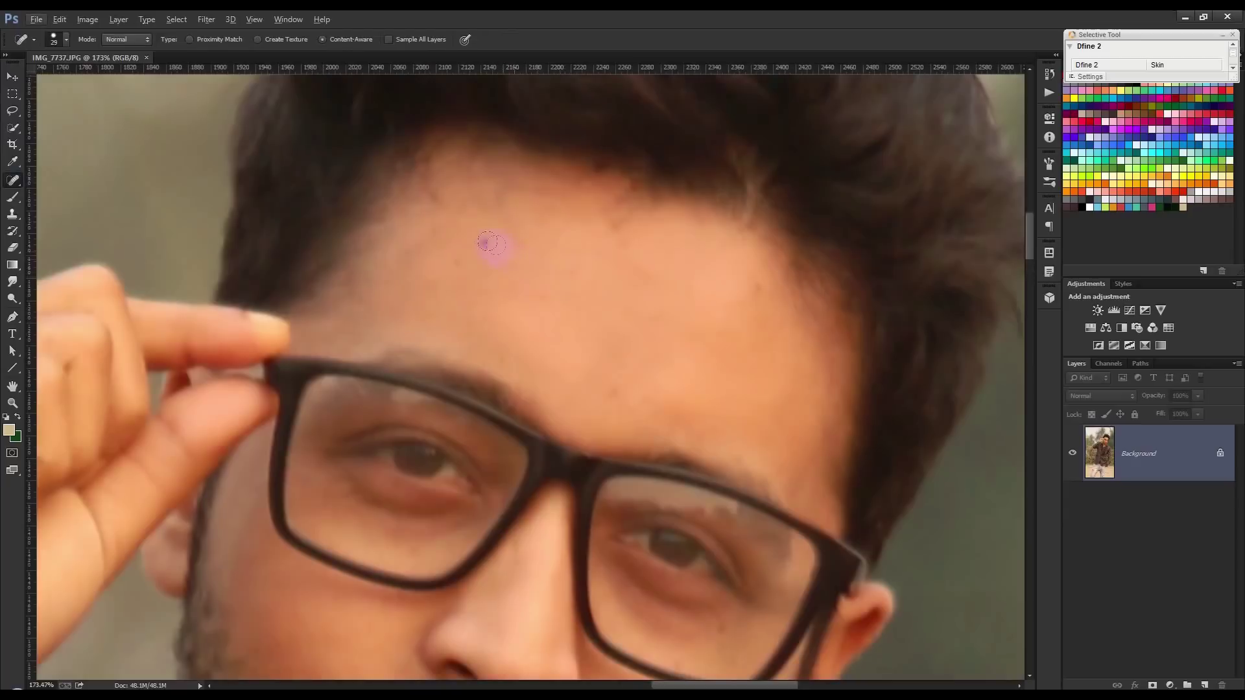
pyautogui.click(522, 245)
pyautogui.click(618, 384)
pyautogui.scroll(-1, 750, 324)
pyautogui.press('[')
pyautogui.scroll(-2, 737, 436)
pyautogui.click(717, 495)
pyautogui.click(718, 544)
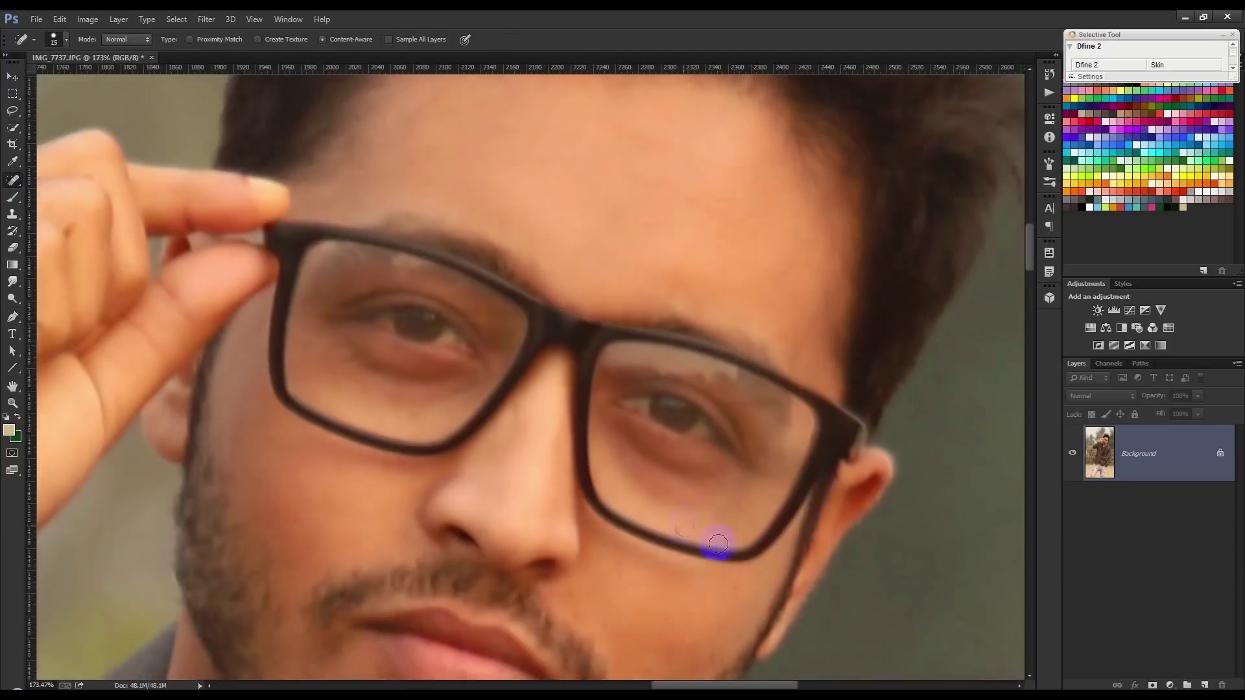
# Step: Heal marks along the glasses rim, jaw, beard and wrist, then zoom back out
pyautogui.scroll(-2, 730, 553)
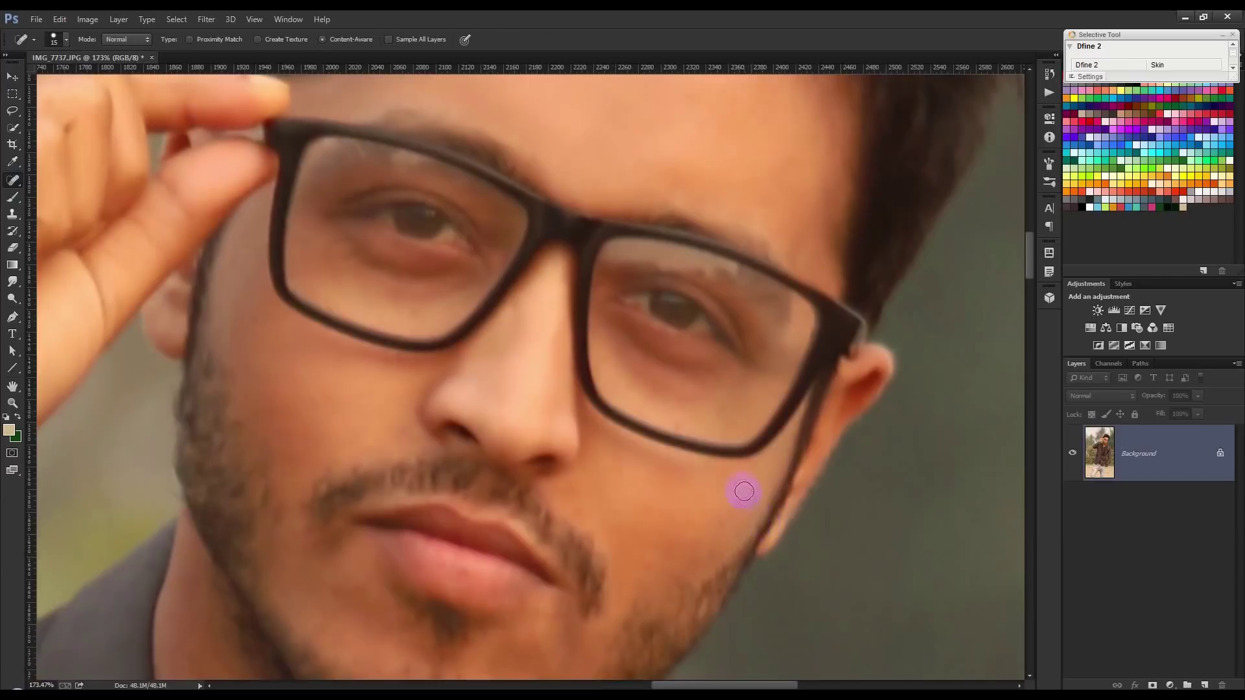
pyautogui.moveTo(692, 443); pyautogui.dragTo(686, 432)
pyautogui.click(766, 486)
pyautogui.click(341, 590)
pyautogui.click(675, 450)
pyautogui.scroll(-3, 552, 479)
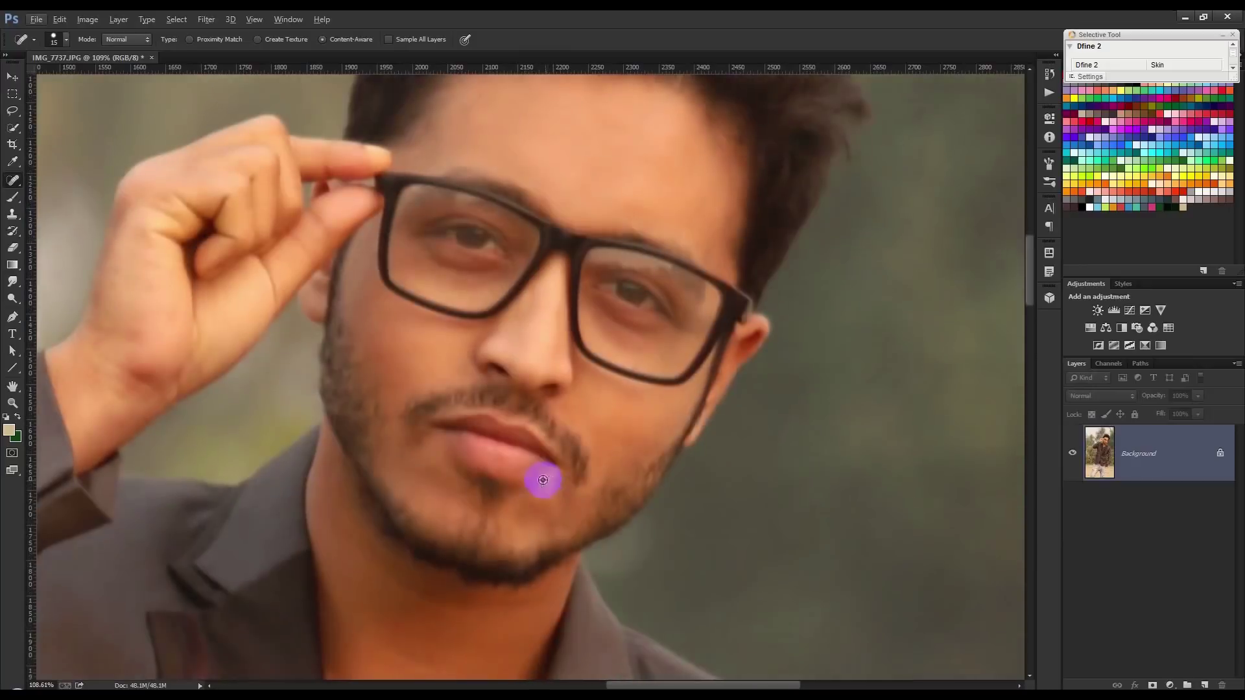
pyautogui.click(123, 341)
pyautogui.scroll(-2, 458, 425)
pyautogui.scroll(-5, 464, 444)
pyautogui.scroll(-5, 447, 421)
pyautogui.scroll(-3, 454, 402)
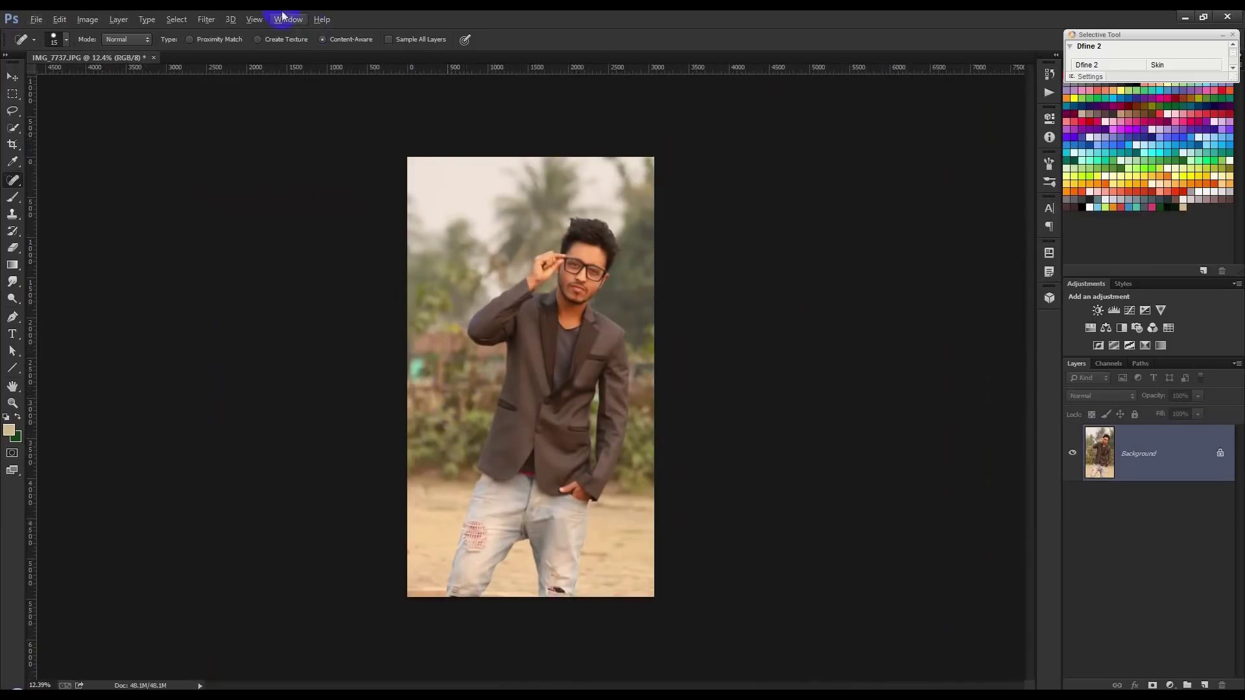
pyautogui.click(88, 19)
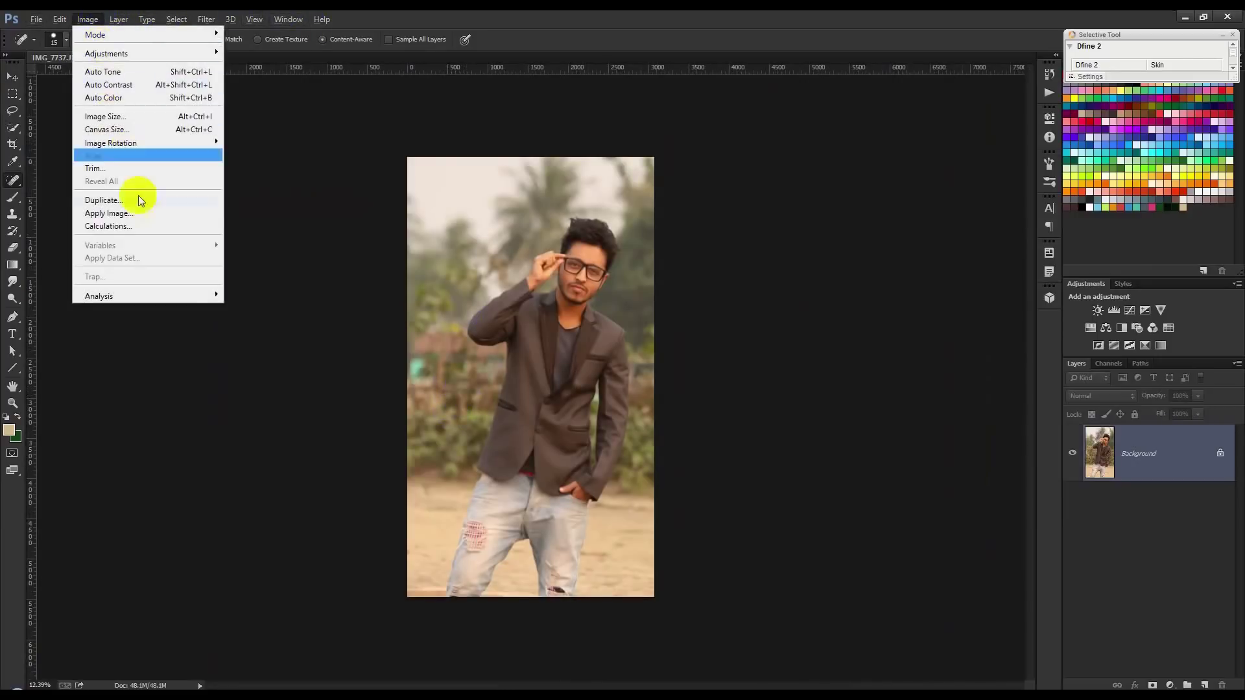
# Step: Apply Auto Color to correct the portrait's colours
pyautogui.click(137, 97)
pyautogui.scroll(1, 648, 259)
pyautogui.scroll(2, 603, 252)
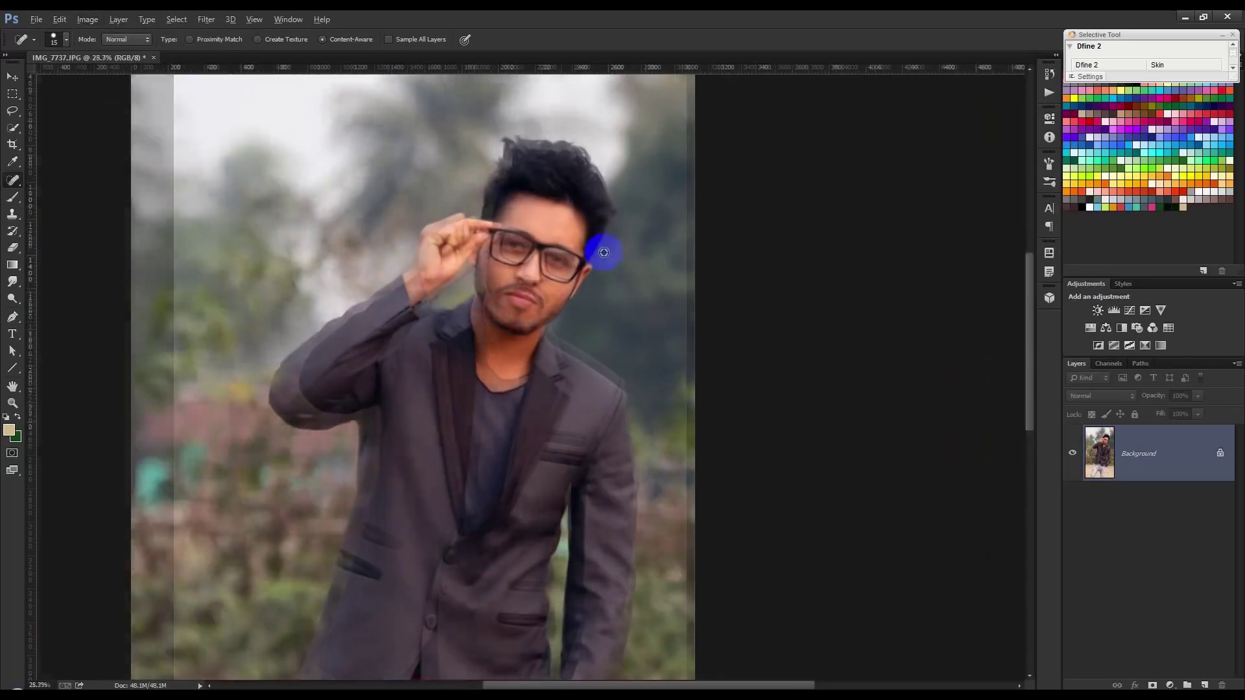
pyautogui.scroll(3, 604, 252)
pyautogui.scroll(2, 578, 266)
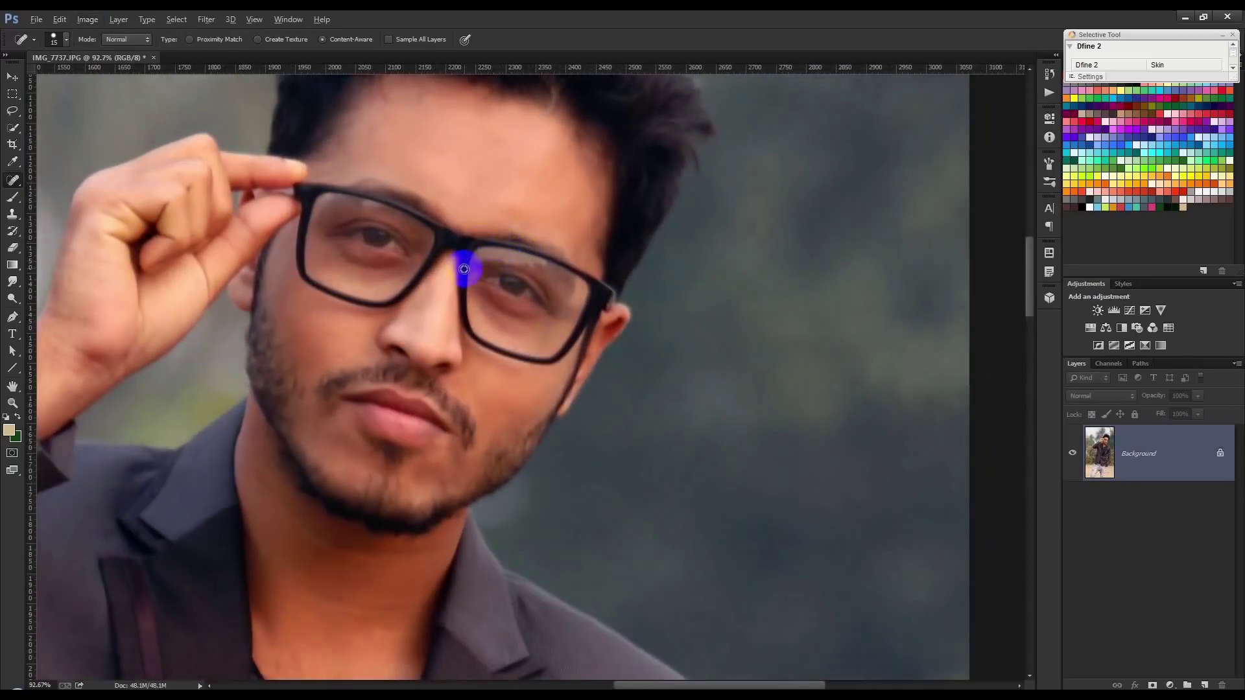
pyautogui.scroll(-3, 464, 269)
pyautogui.scroll(-1, 470, 272)
pyautogui.scroll(-1, 478, 278)
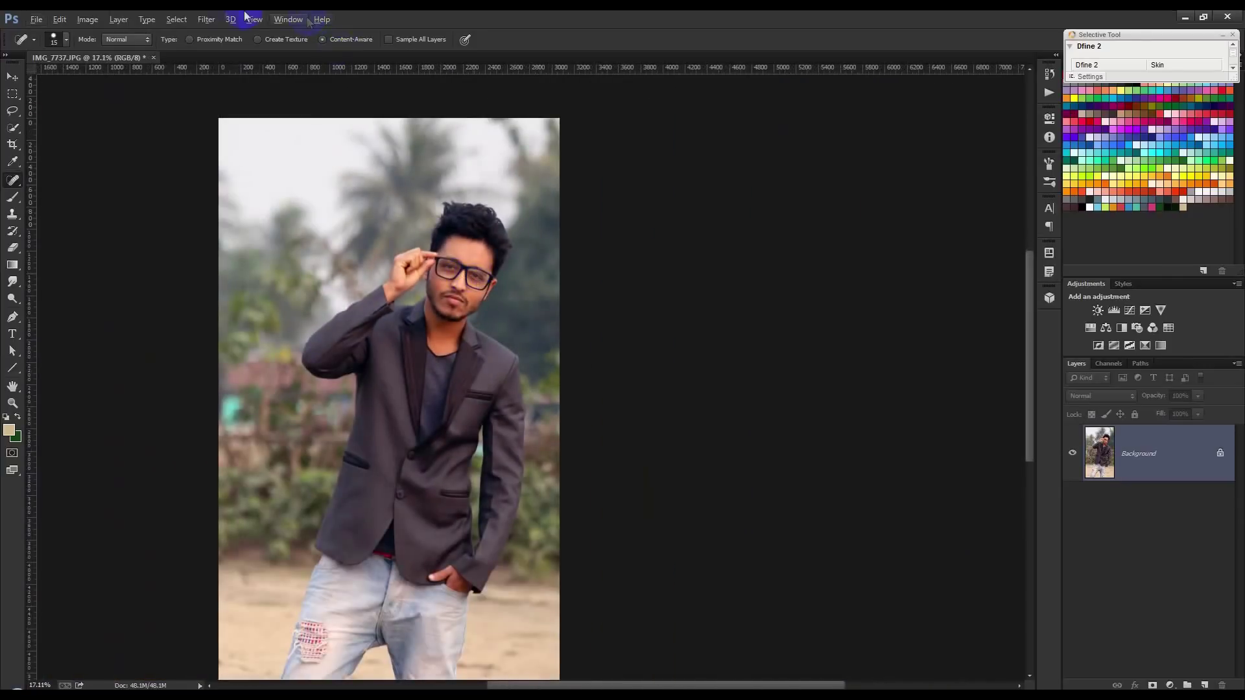
# Step: Apply Shadows/Highlights with Shadows at 5% and Highlights at 0%
pyautogui.click(90, 19)
pyautogui.click(310, 277)
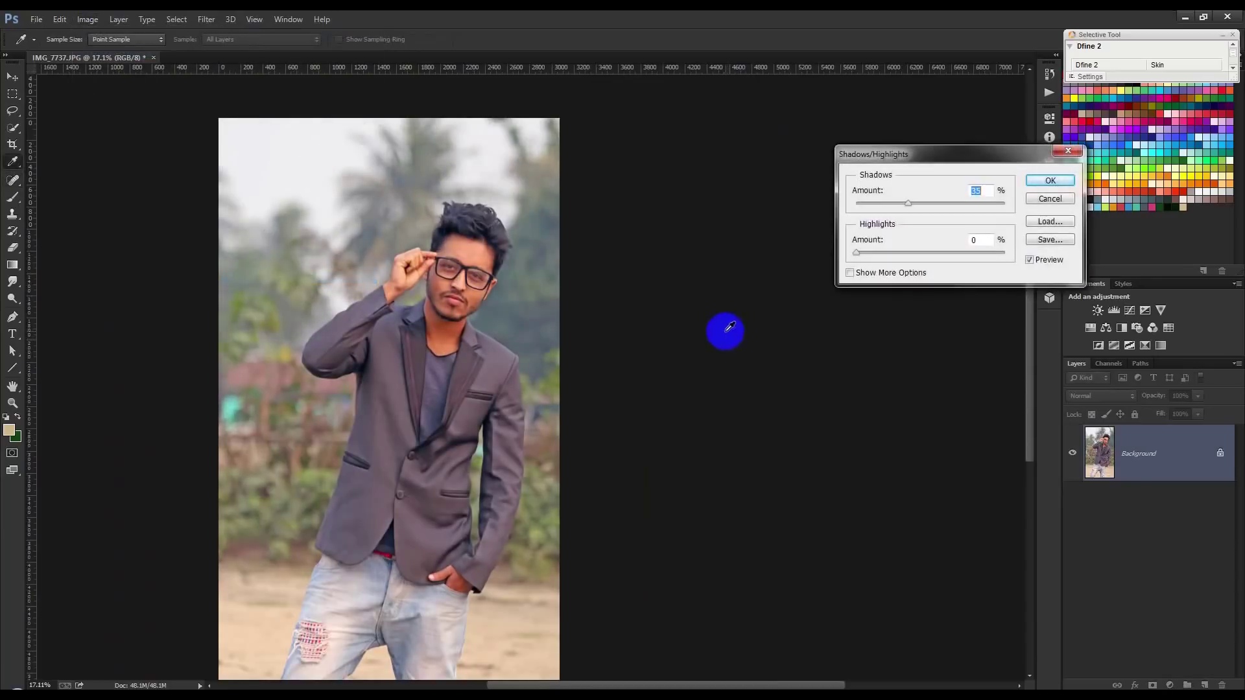
pyautogui.moveTo(871, 205); pyautogui.dragTo(870, 205)
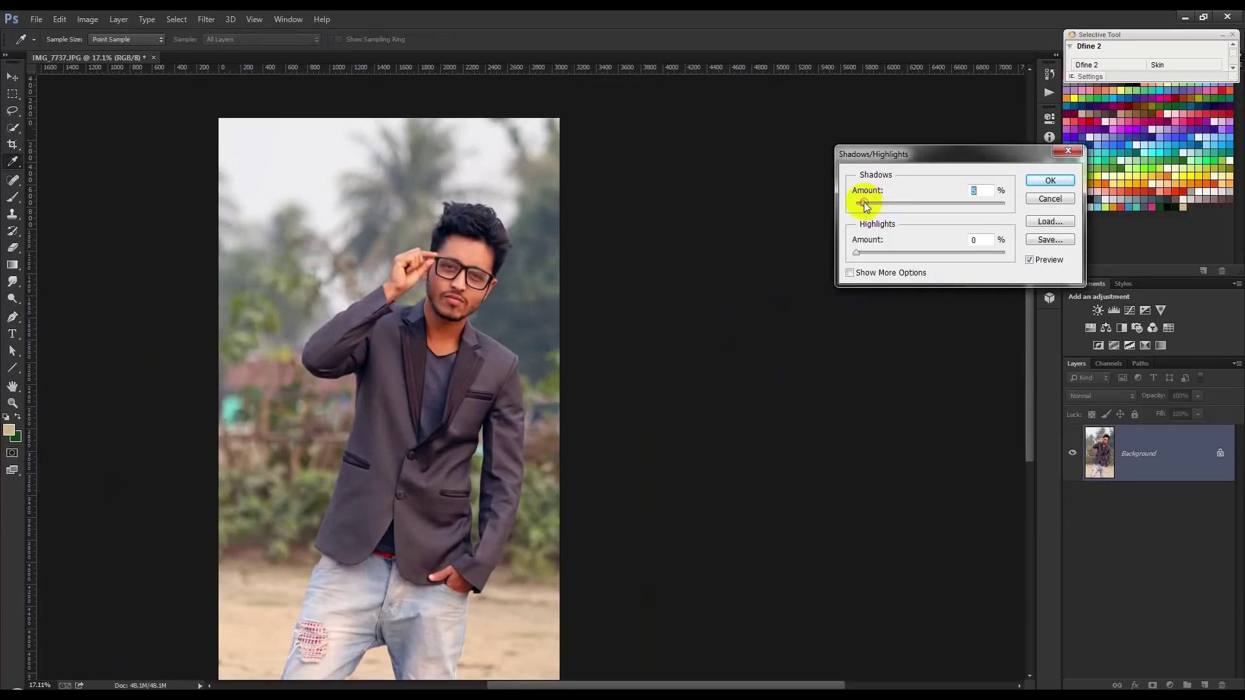
pyautogui.click(1028, 260)
pyautogui.click(1050, 181)
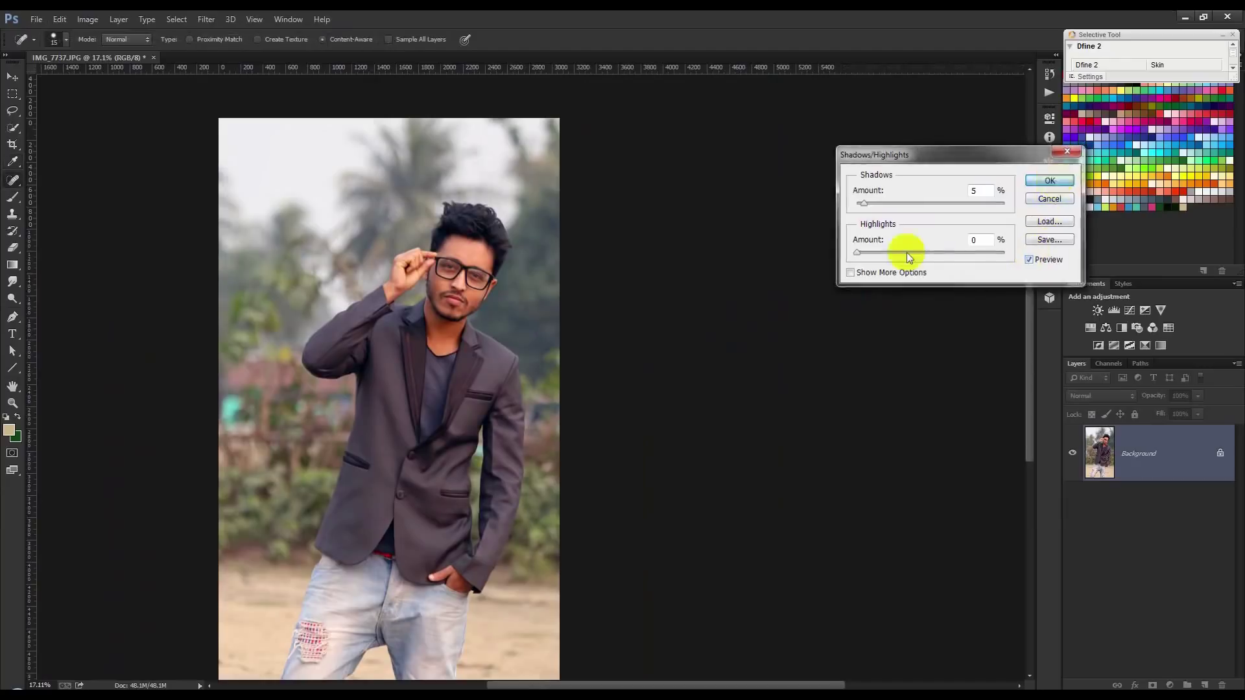
pyautogui.press('j')
pyautogui.moveTo(559, 406); pyautogui.dragTo(547, 398)
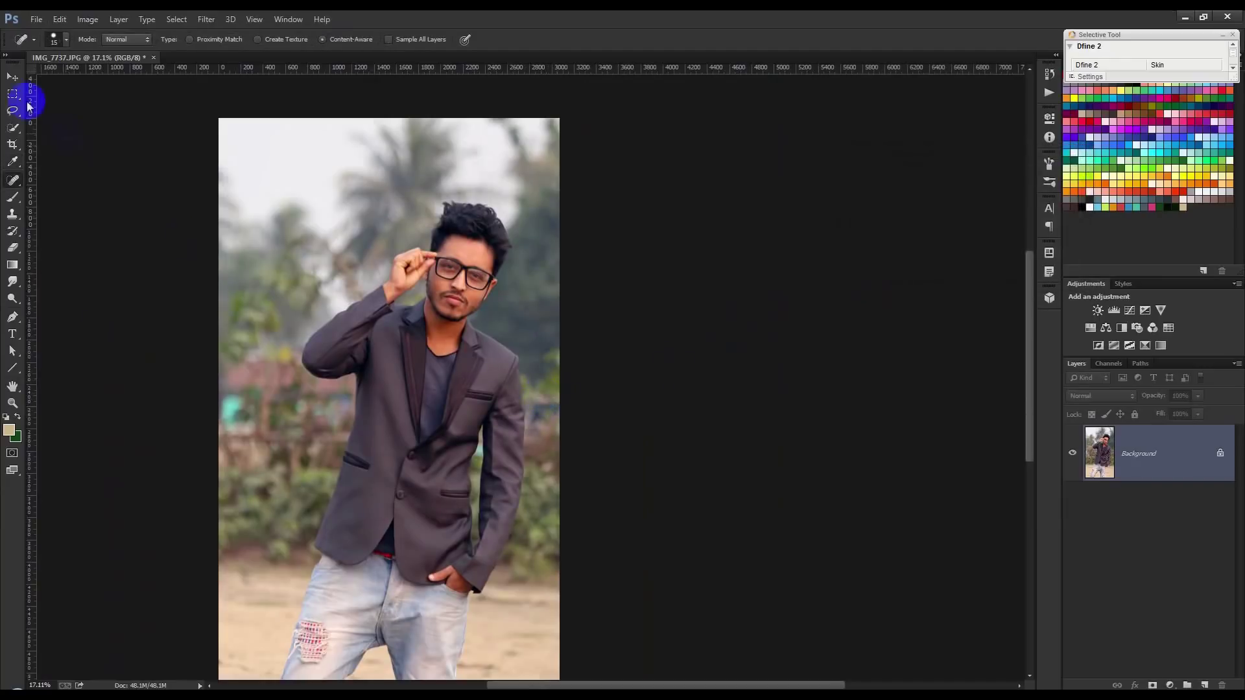
pyautogui.click(13, 79)
# Step: In Liquify, push in the jacket's left side with a 1200 Forward Warp brush
pyautogui.scroll(1, 474, 401)
pyautogui.scroll(2, 473, 400)
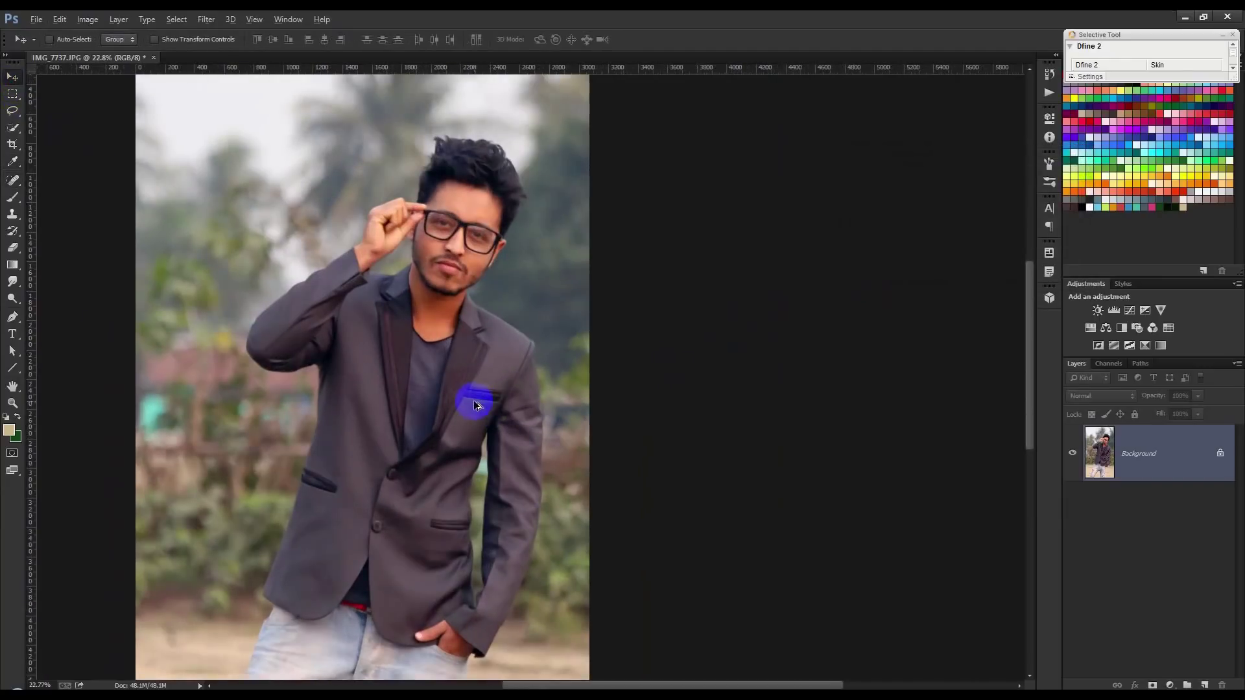
pyautogui.scroll(-3, 473, 397)
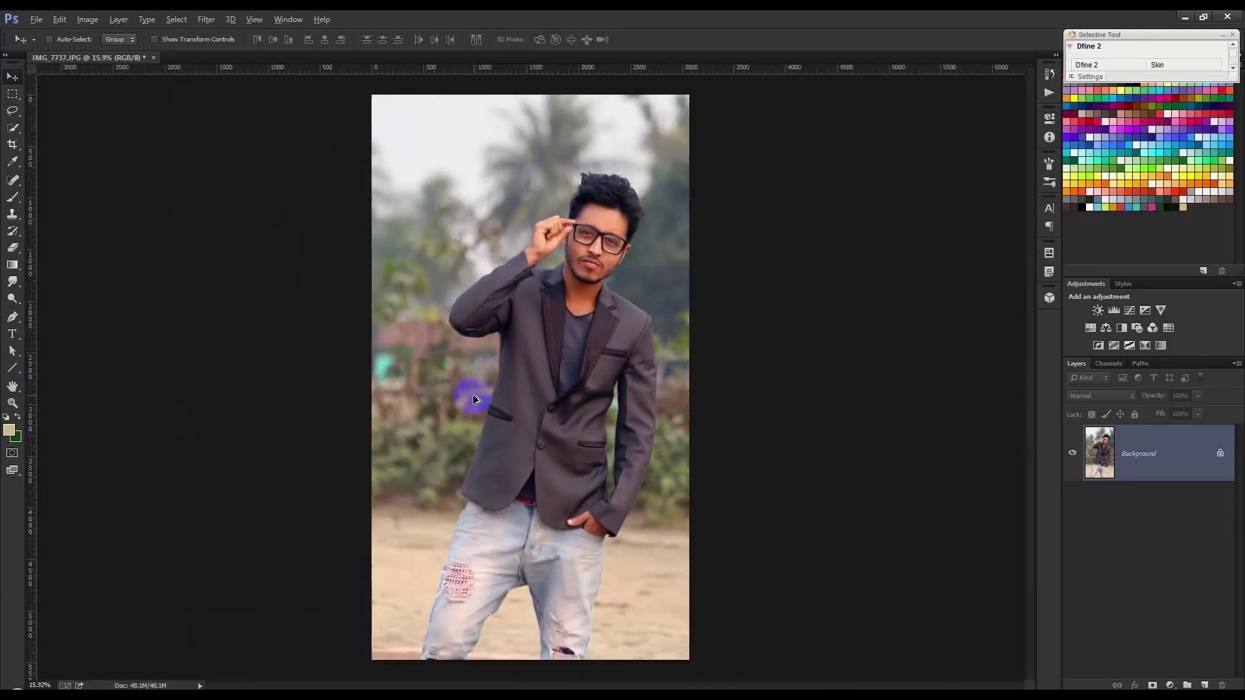
pyautogui.click(194, 16)
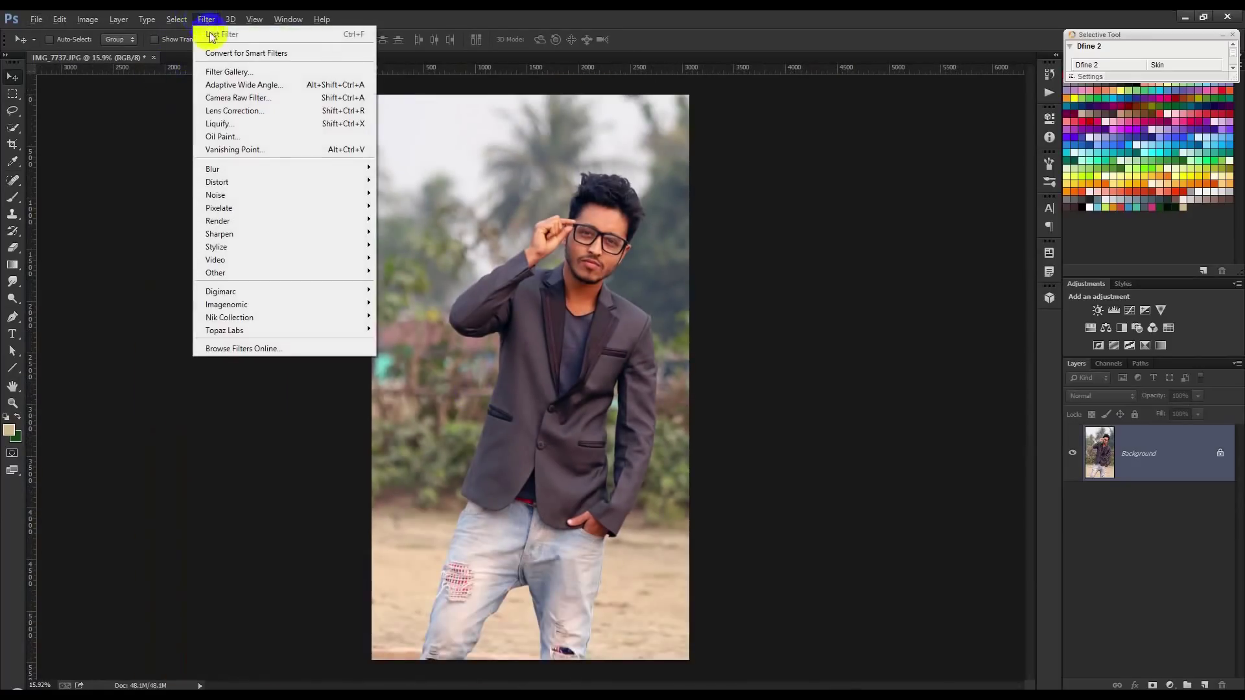
pyautogui.click(237, 123)
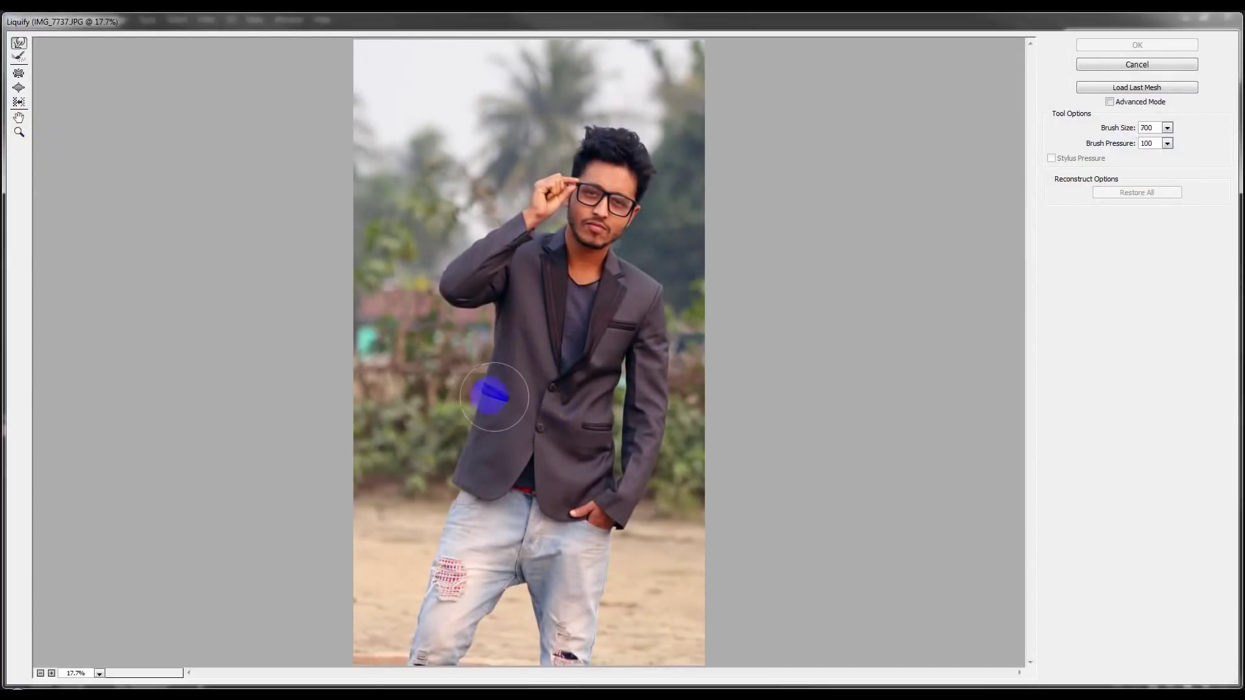
pyautogui.press(']')
pyautogui.press(']')
pyautogui.press(']')
pyautogui.moveTo(479, 385)
pyautogui.mouseDown()
pyautogui.moveTo(438, 461)
pyautogui.moveTo(472, 357)
pyautogui.mouseUp()
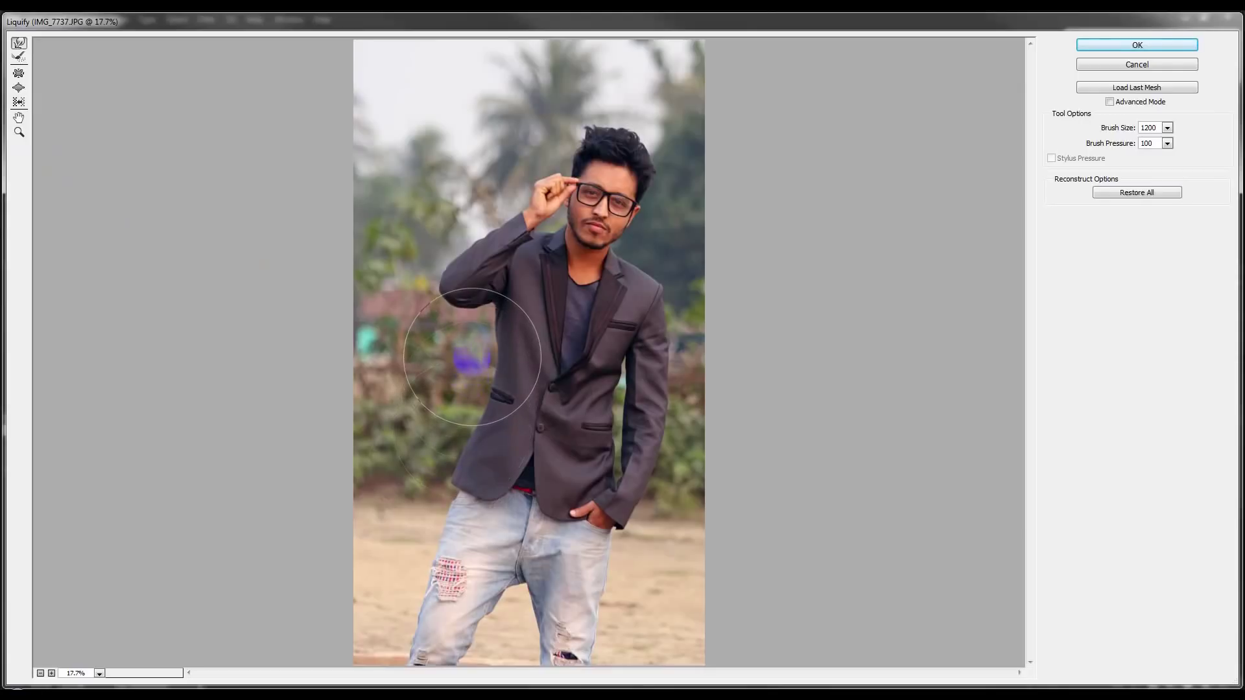
# Step: At brush size 800, slim the jacket near the lower pocket and the jeans, then apply
pyautogui.press('[')
pyautogui.press('[')
pyautogui.press('[')
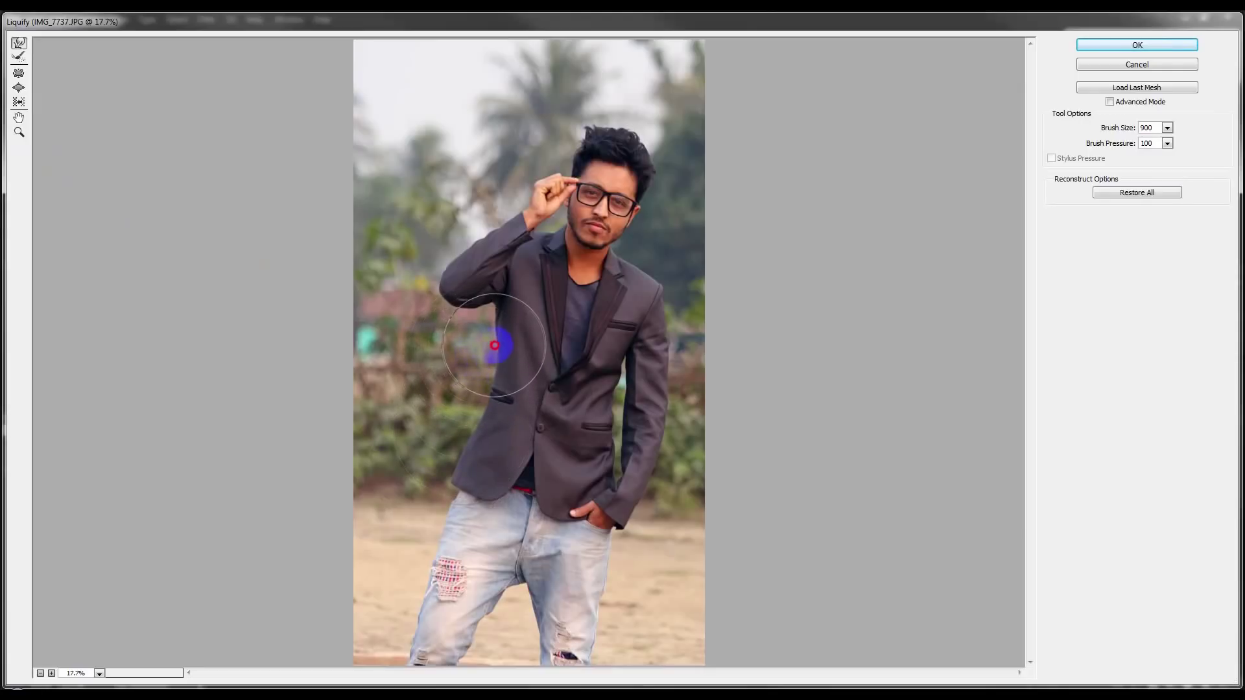
pyautogui.press('[')
pyautogui.moveTo(611, 403); pyautogui.dragTo(597, 405)
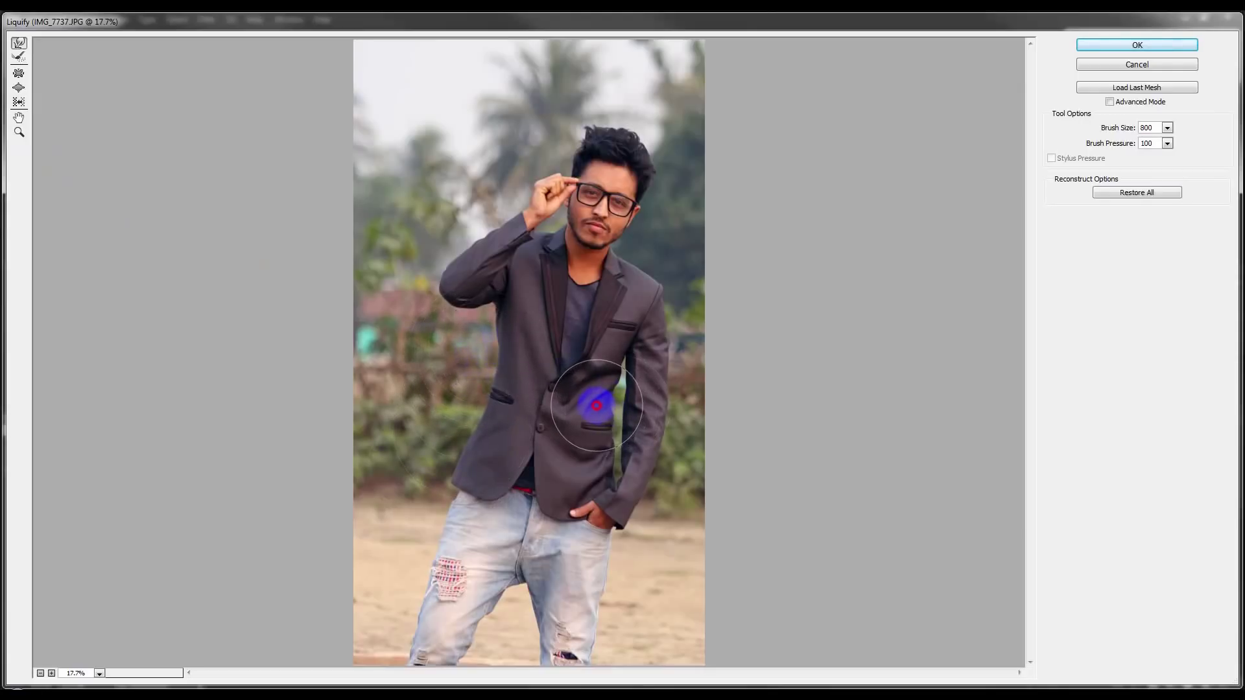
pyautogui.moveTo(595, 405)
pyautogui.mouseDown()
pyautogui.moveTo(667, 431)
pyautogui.moveTo(665, 351)
pyautogui.moveTo(667, 499)
pyautogui.mouseUp()
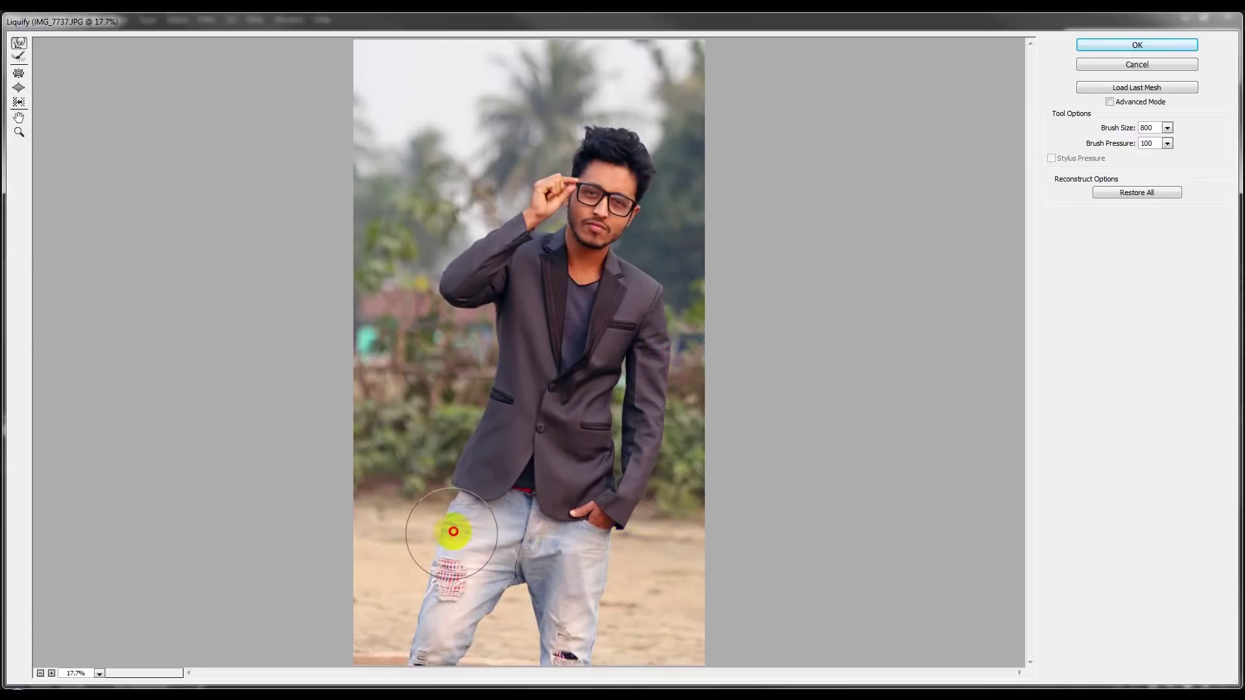
pyautogui.moveTo(570, 557)
pyautogui.mouseDown()
pyautogui.moveTo(597, 597)
pyautogui.moveTo(602, 583)
pyautogui.mouseUp()
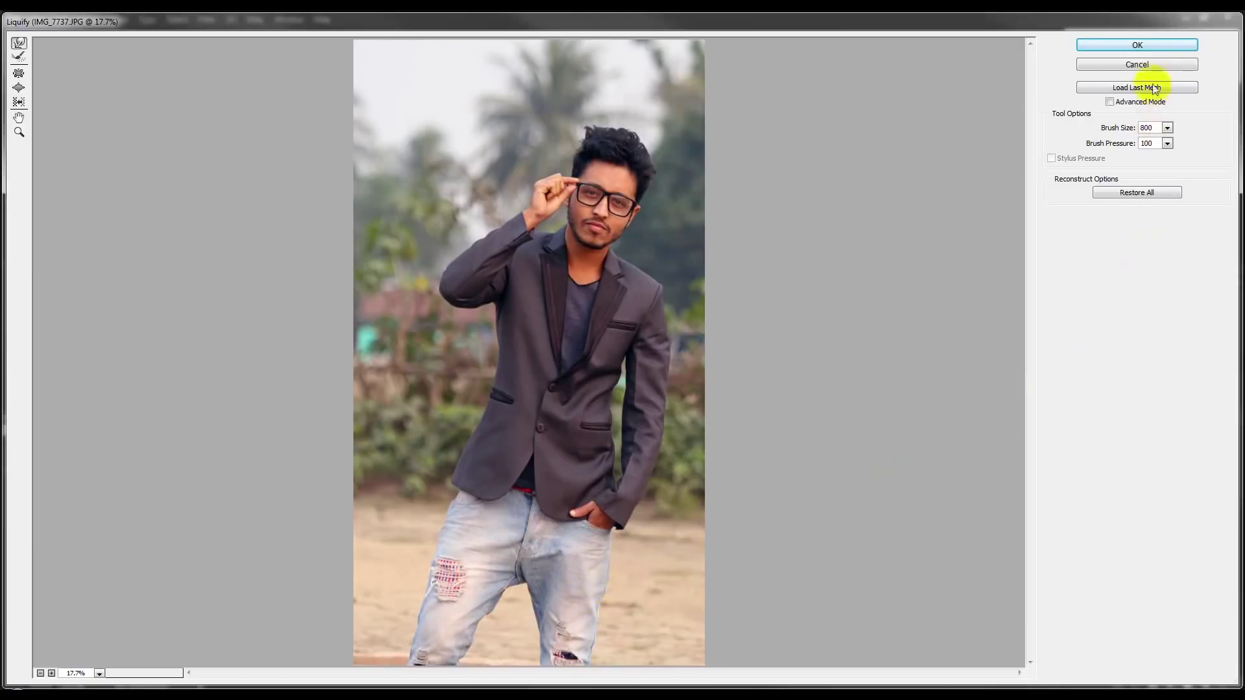
pyautogui.click(1154, 45)
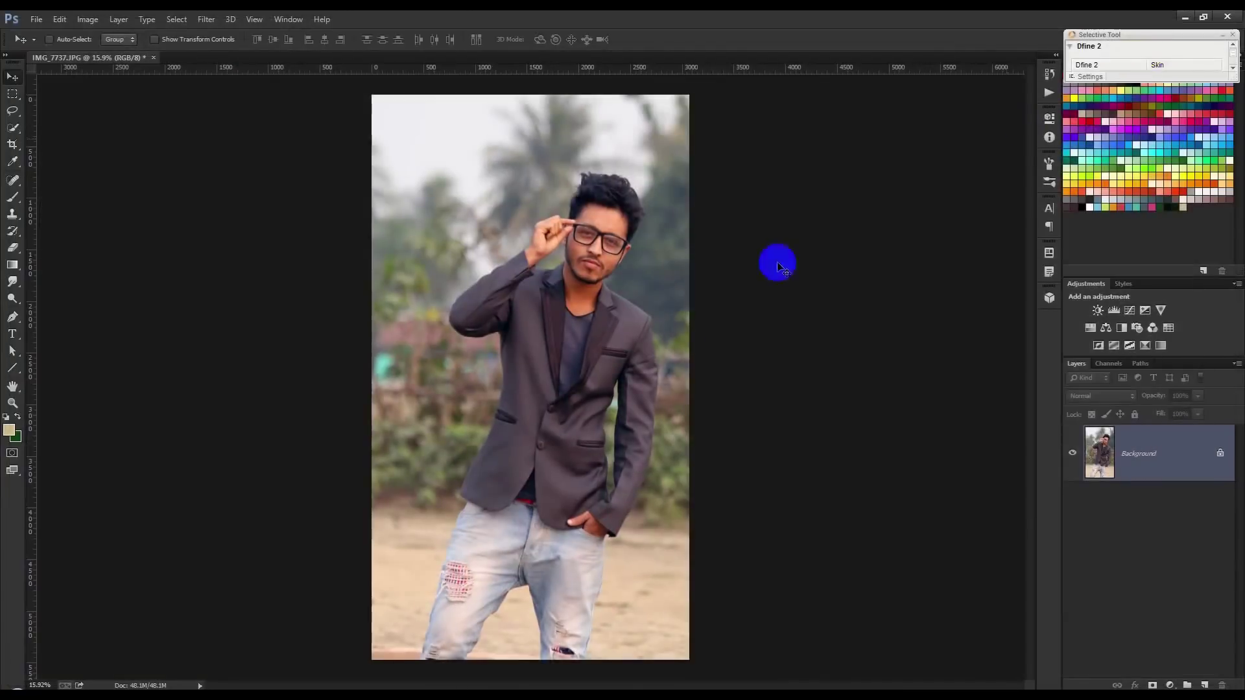
# Step: In Camera Raw Filter, set Highlights -17, Shadows +22, Whites +21 and nudge Tint toward green
pyautogui.click(741, 352)
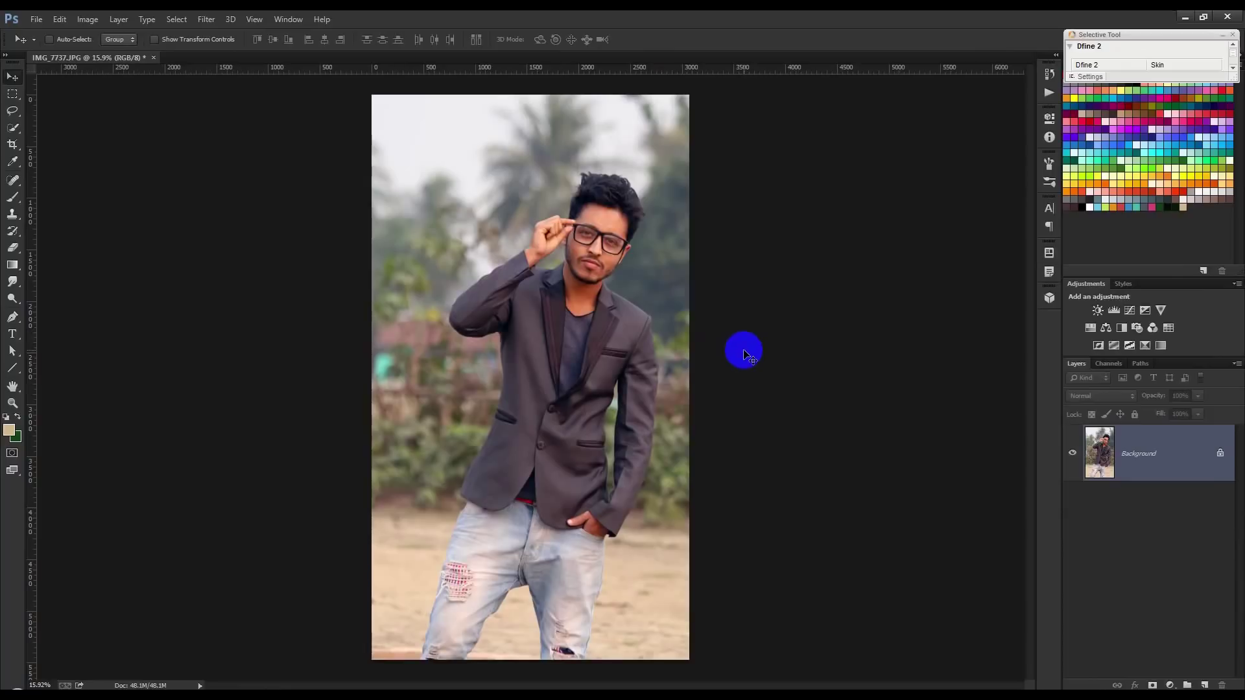
pyautogui.click(13, 317)
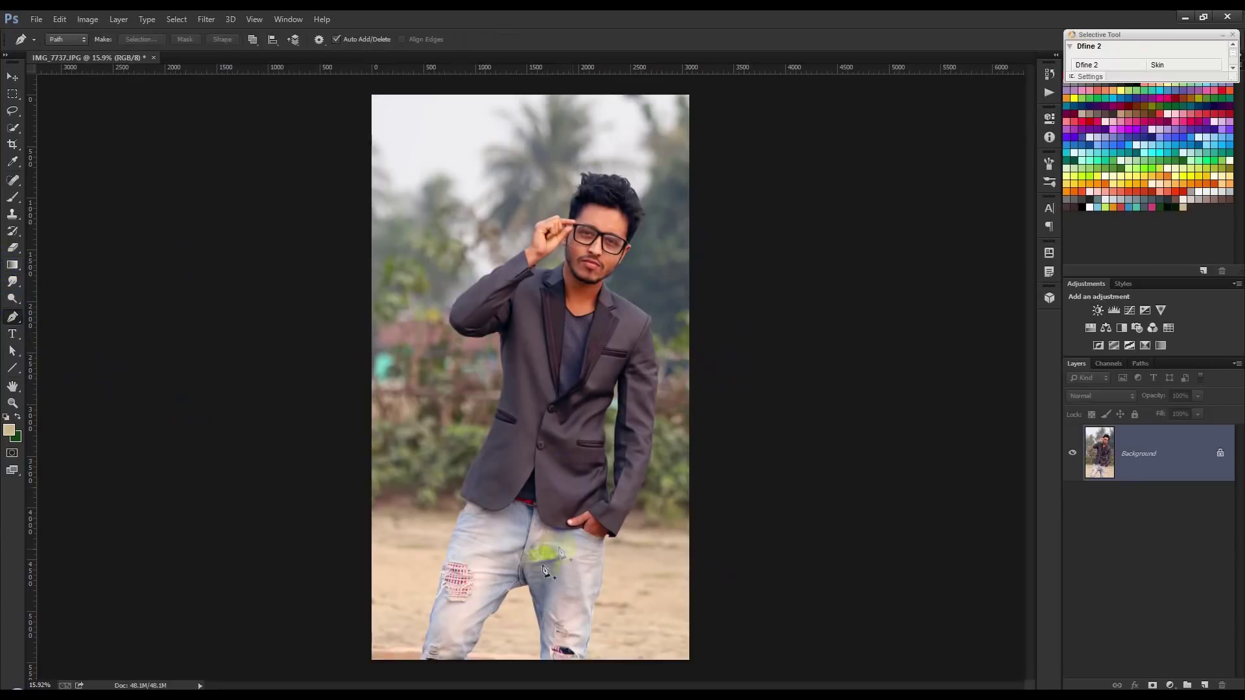
pyautogui.click(206, 19)
pyautogui.click(221, 98)
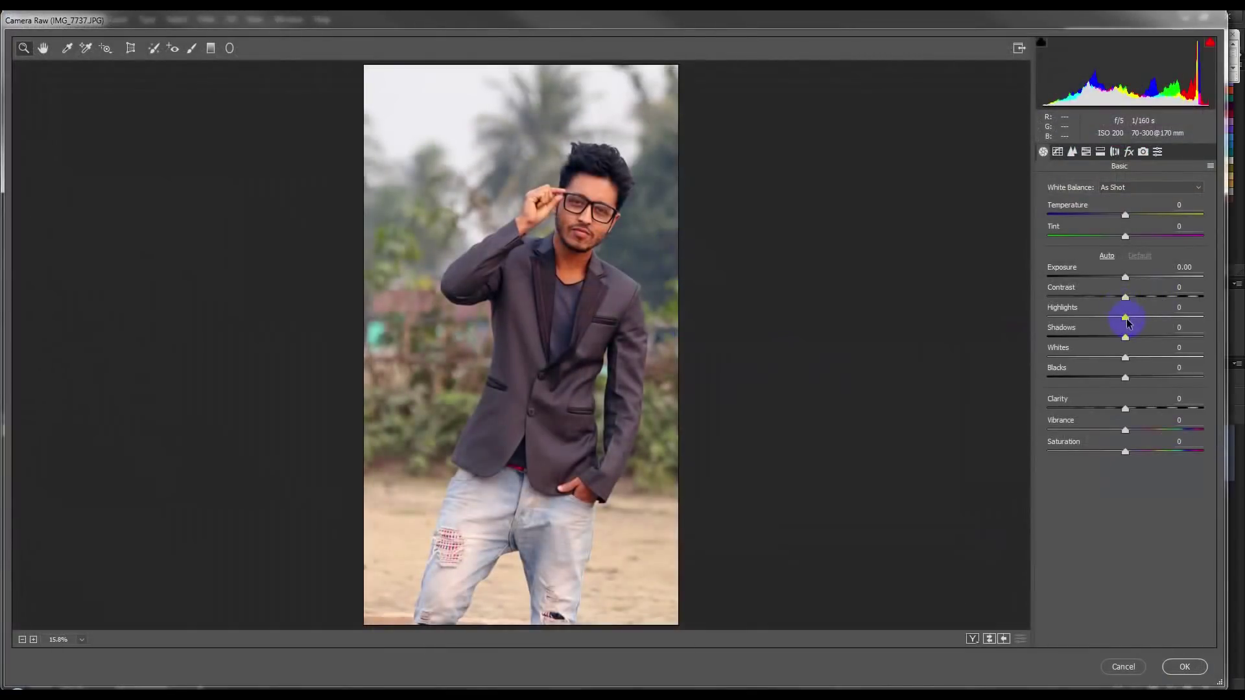
pyautogui.moveTo(1142, 337)
pyautogui.mouseDown()
pyautogui.moveTo(1164, 337)
pyautogui.moveTo(1098, 320)
pyautogui.moveTo(1142, 319)
pyautogui.moveTo(1112, 321)
pyautogui.moveTo(1126, 357)
pyautogui.moveTo(1141, 357)
pyautogui.mouseUp()
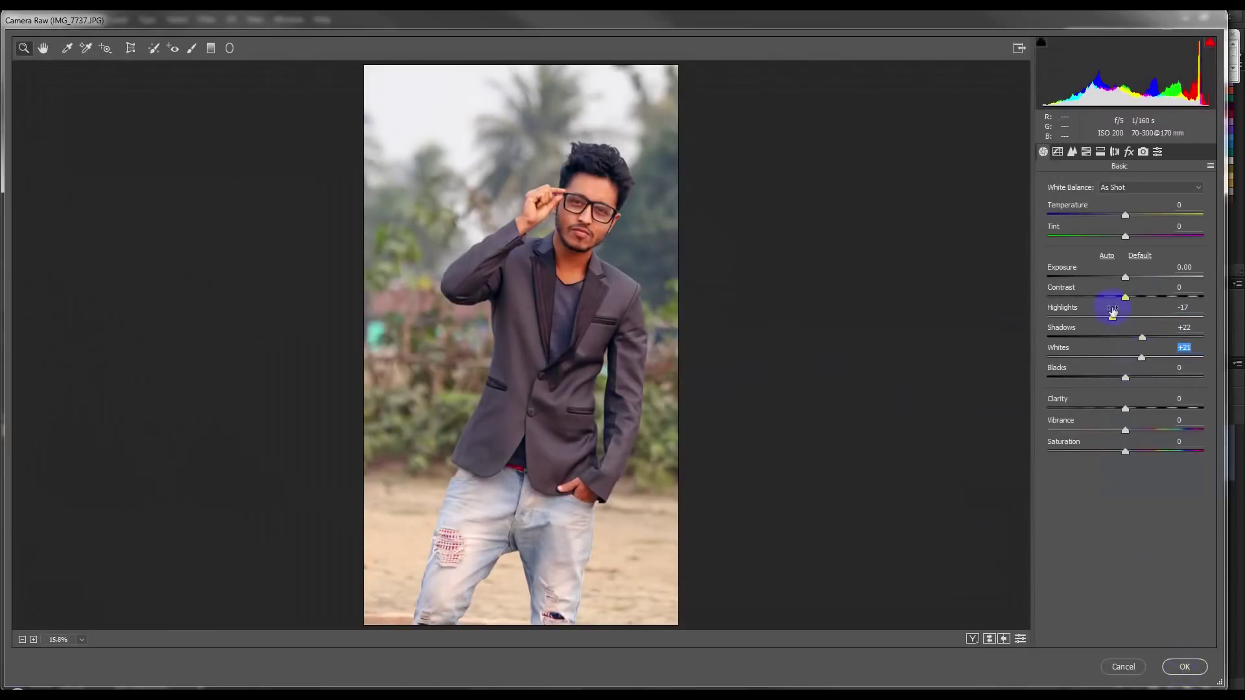
pyautogui.moveTo(1125, 236); pyautogui.dragTo(1121, 237)
# Step: Raise Detail sharpening Amount to 41 and apply the Camera Raw correction
pyautogui.click(1074, 155)
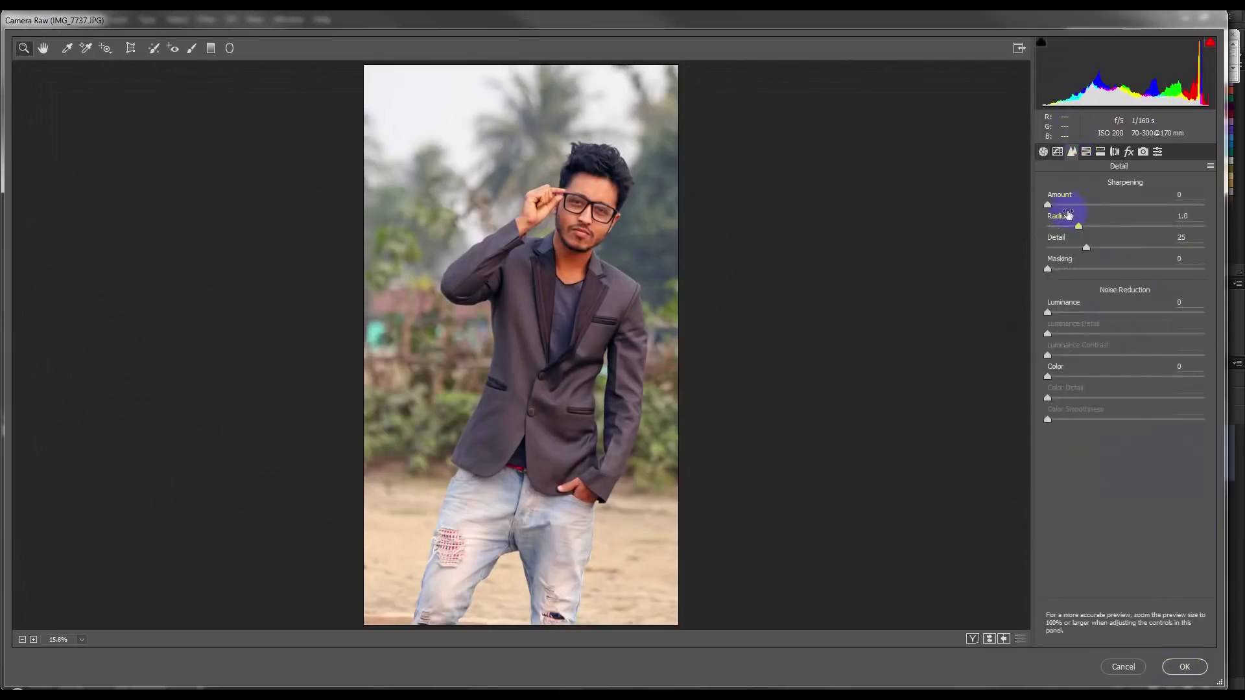
pyautogui.moveTo(1067, 206); pyautogui.dragTo(1090, 208)
pyautogui.click(1199, 670)
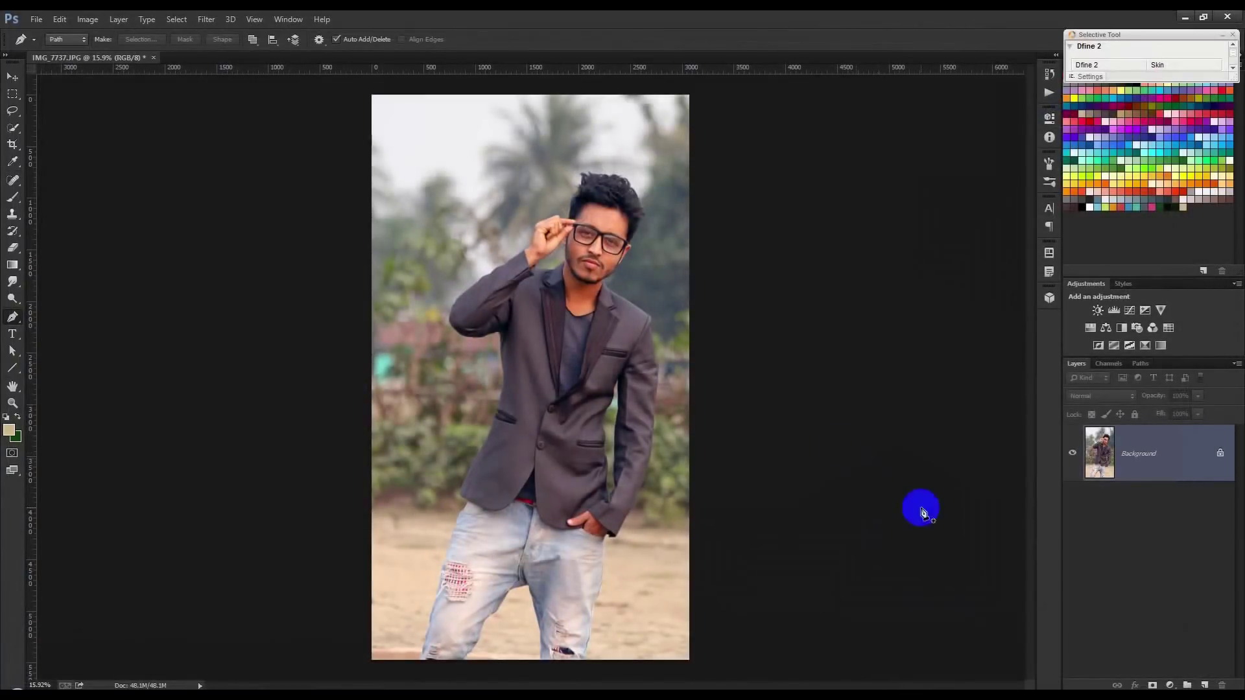
# Step: Set Selective Color Reds to Cyan +19, Magenta -7, Yellow -14 with reduced Black
pyautogui.click(89, 20)
pyautogui.moveTo(107, 53)
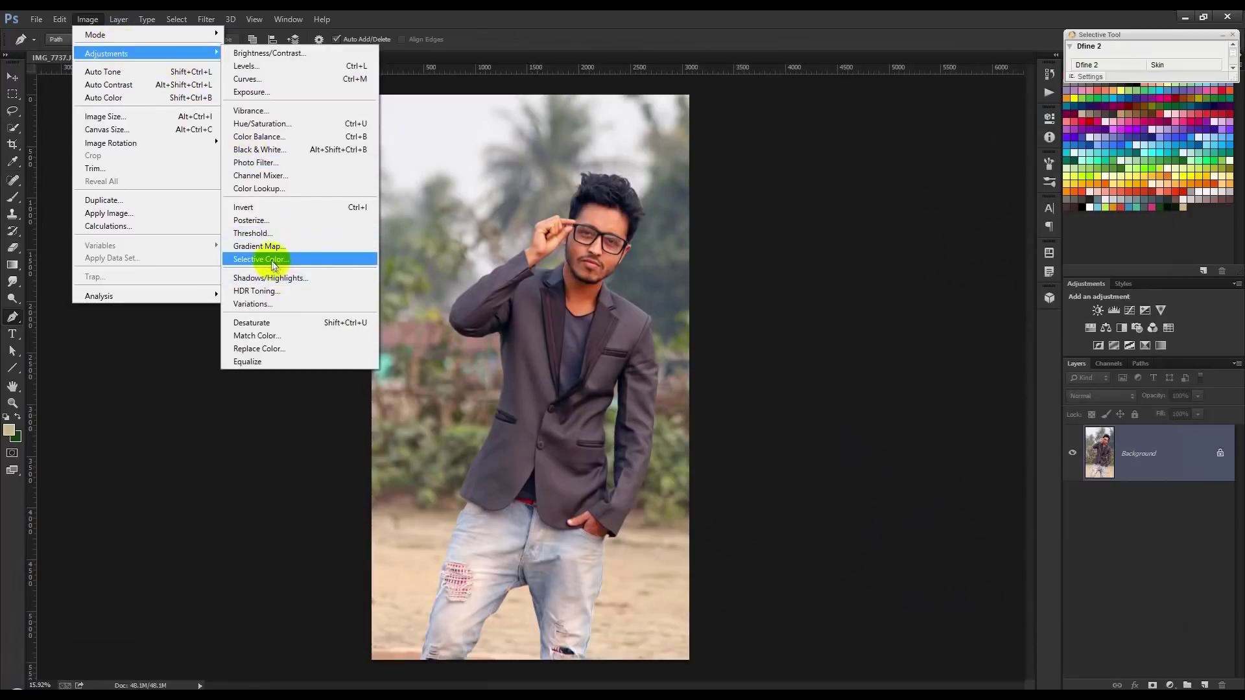
pyautogui.click(276, 260)
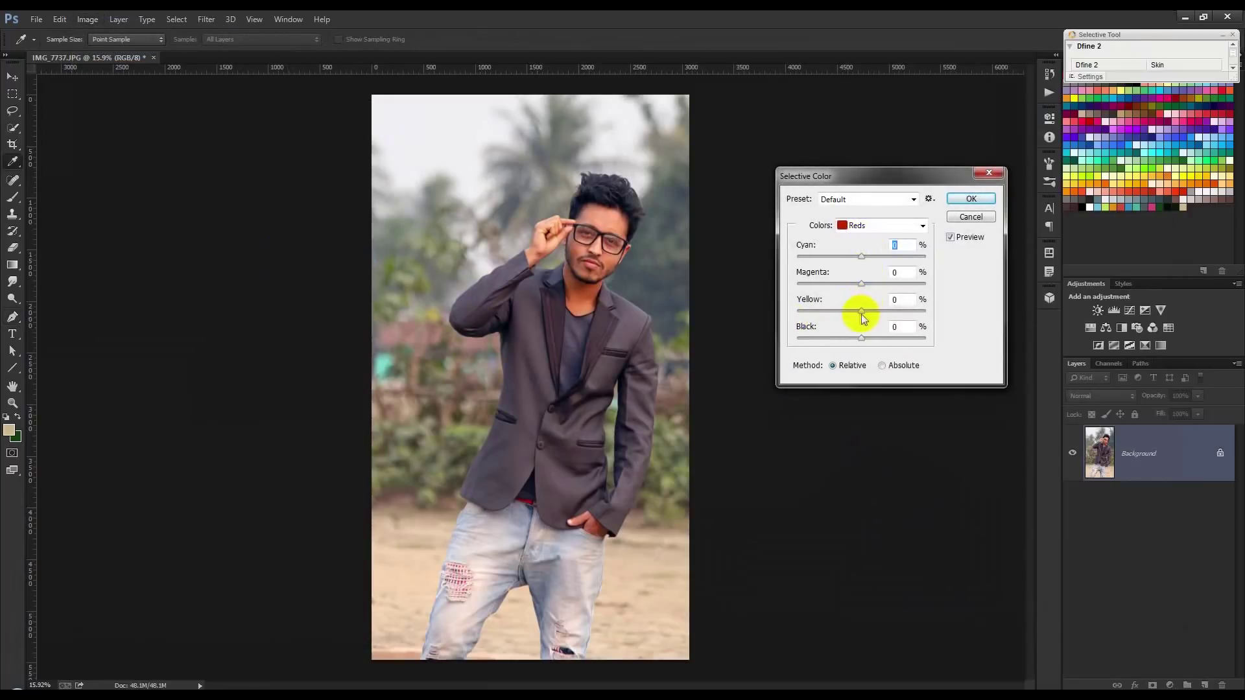
pyautogui.moveTo(862, 313); pyautogui.dragTo(852, 312)
pyautogui.moveTo(862, 284); pyautogui.dragTo(858, 283)
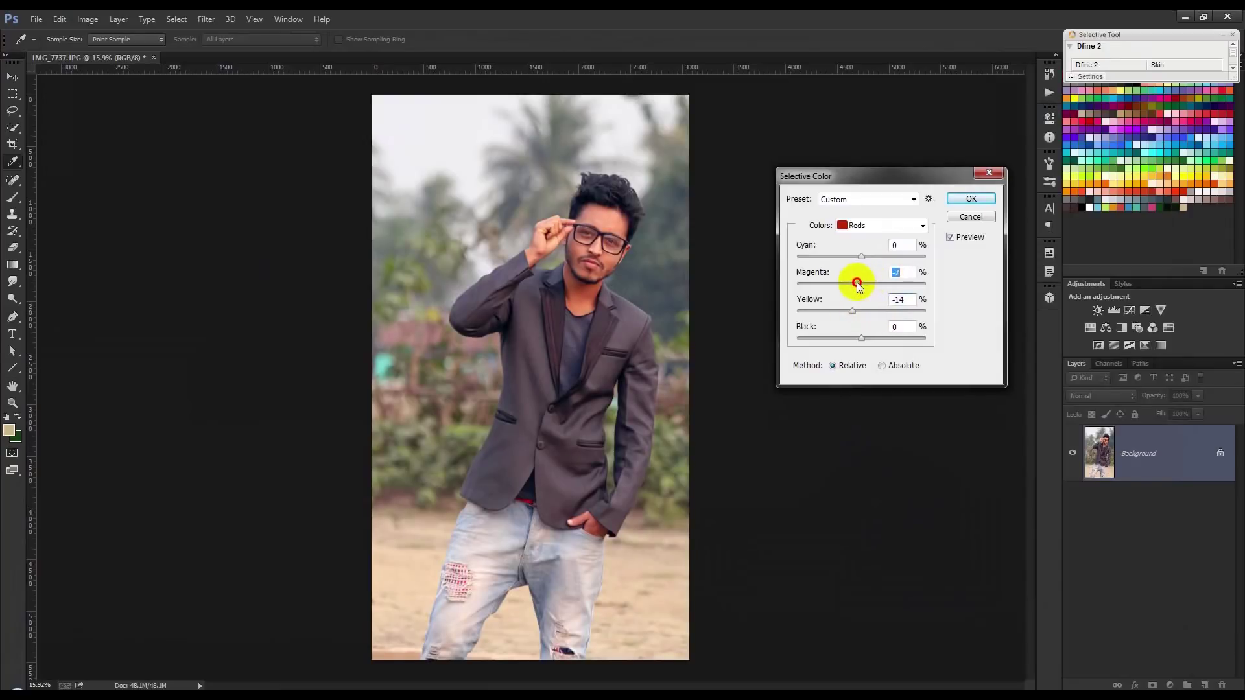
pyautogui.moveTo(861, 256); pyautogui.dragTo(883, 259)
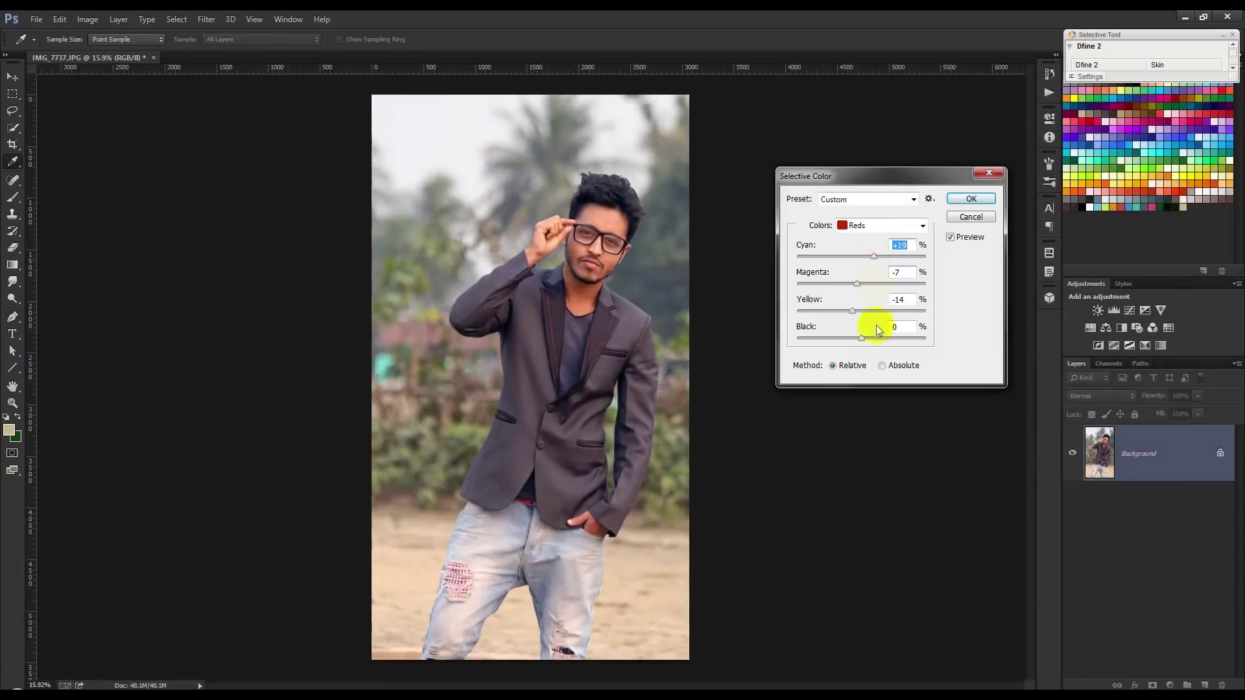
pyautogui.moveTo(862, 338); pyautogui.dragTo(855, 338)
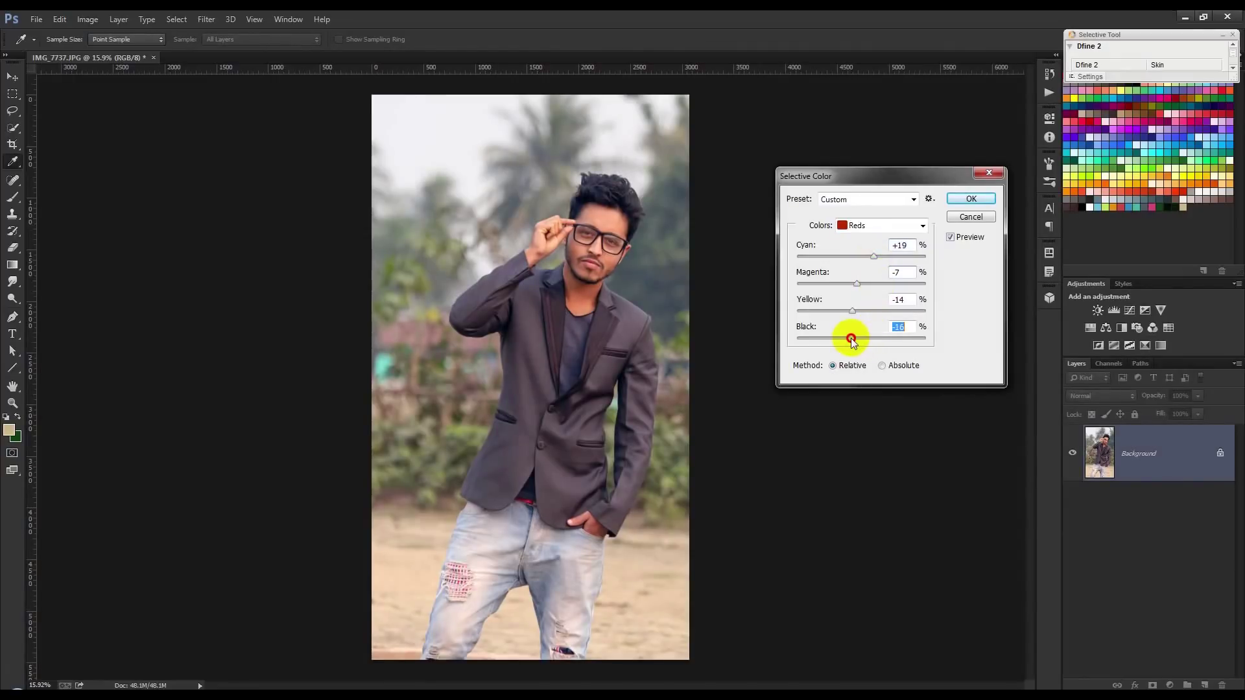
pyautogui.click(970, 199)
# Step: Switch to the standard Pen tool and zoom in on the figure
pyautogui.press('p')
pyautogui.scroll(3, 592, 333)
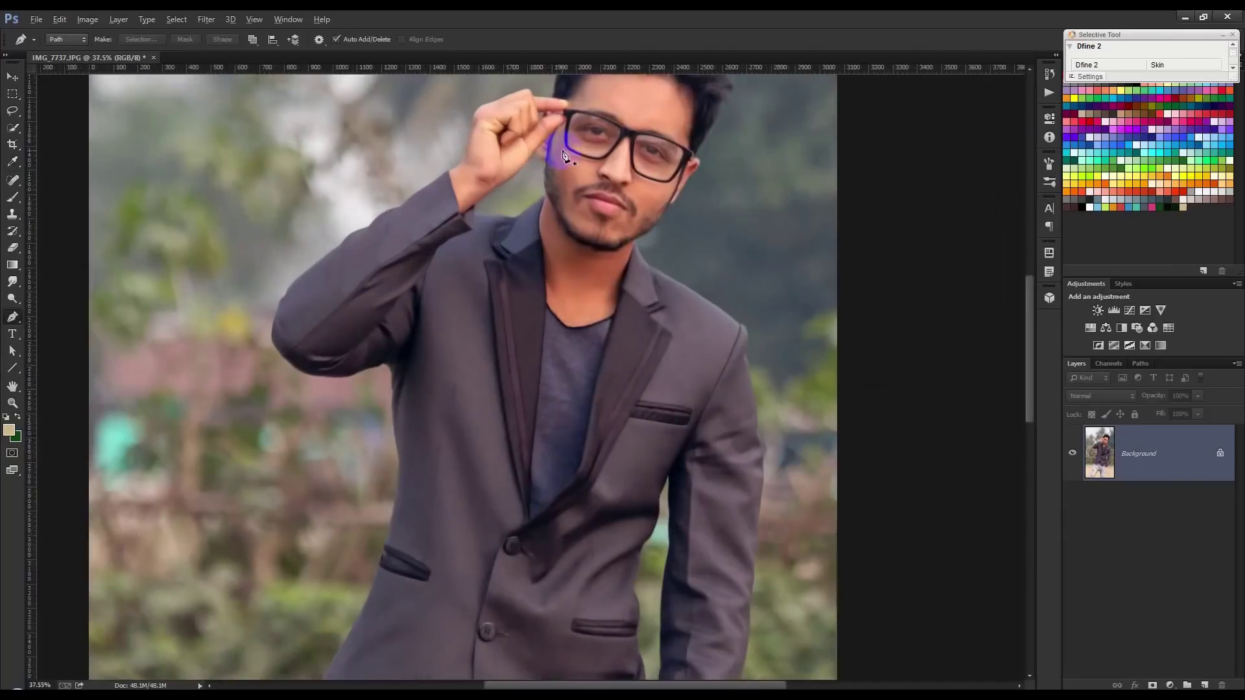
pyautogui.scroll(-2, 493, 479)
pyautogui.scroll(-2, 484, 520)
pyautogui.scroll(-2, 473, 528)
pyautogui.scroll(-2, 264, 617)
pyautogui.scroll(-1, 207, 642)
pyautogui.scroll(3, 214, 603)
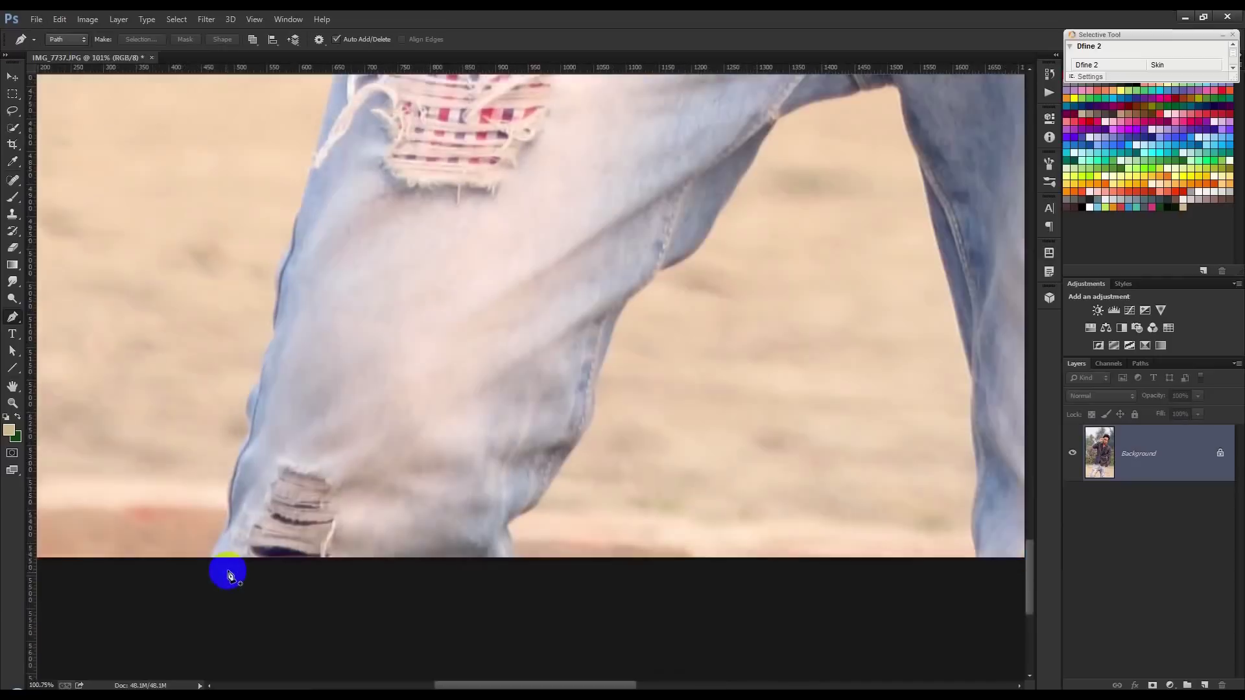
pyautogui.scroll(2, 225, 571)
pyautogui.scroll(1, 214, 562)
pyautogui.rightClick(13, 317)
pyautogui.click(61, 317)
# Step: Start the outline path at the jeans' bottom edge and trace up their side
pyautogui.click(196, 549)
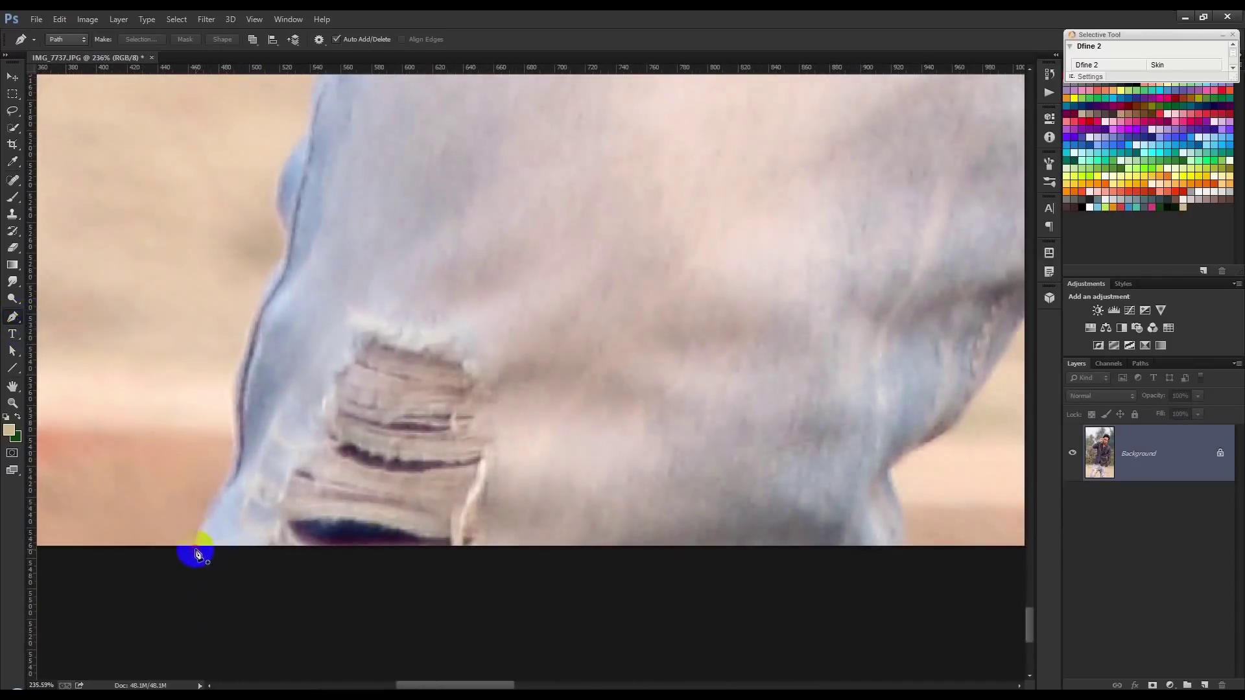
pyautogui.moveTo(235, 477); pyautogui.dragTo(265, 446)
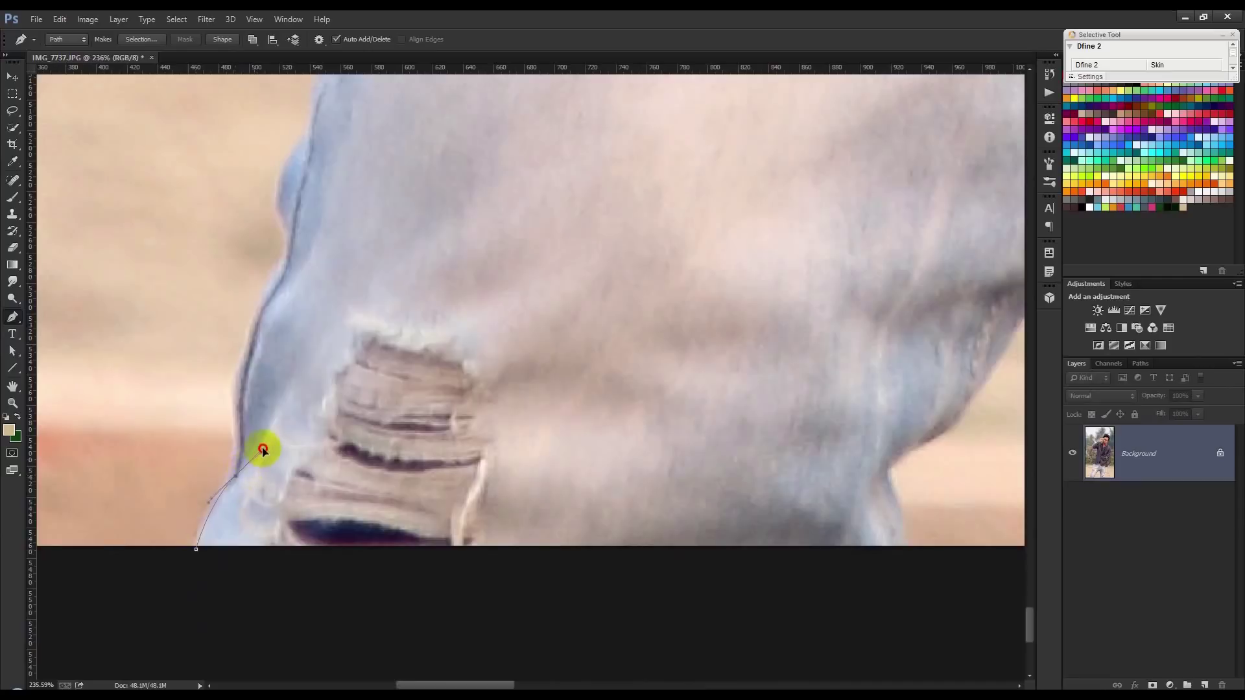
pyautogui.keyDown('alt'); pyautogui.click(236, 477); pyautogui.keyUp('alt')
pyautogui.moveTo(268, 297); pyautogui.dragTo(276, 290)
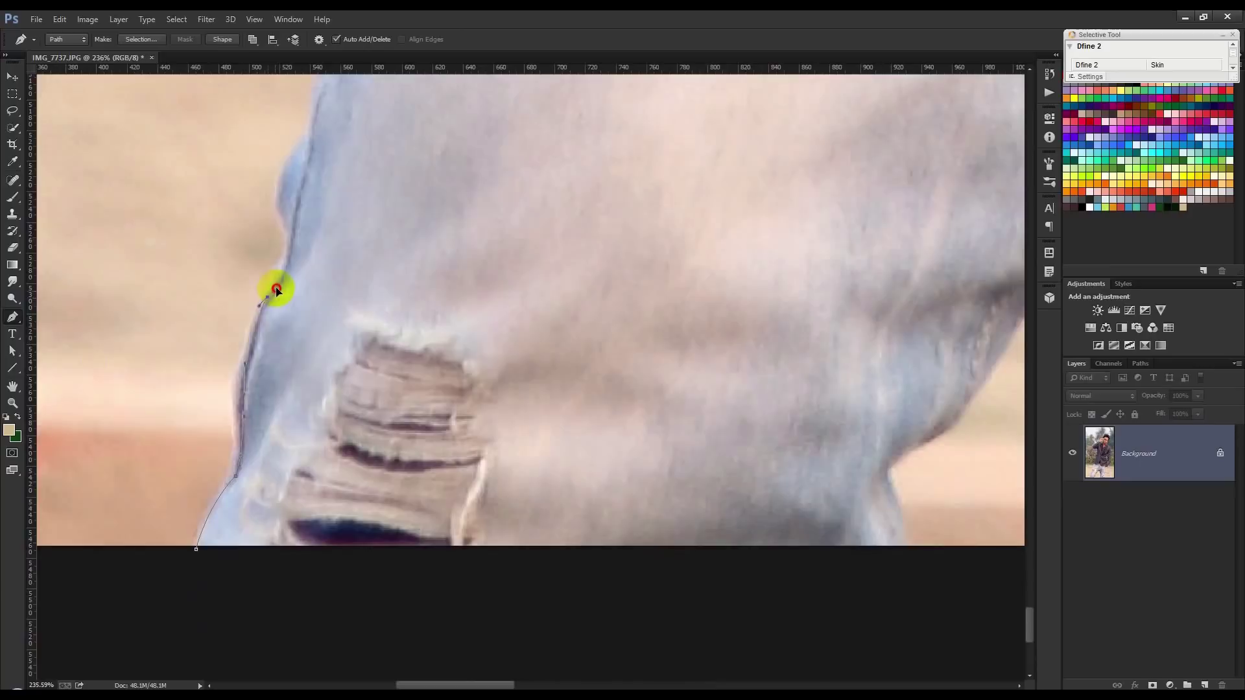
pyautogui.click(299, 152)
pyautogui.moveTo(307, 139); pyautogui.dragTo(341, 98)
# Step: Continue the path up the leg outline past the torn jeans patch
pyautogui.scroll(3, 361, 294)
pyautogui.scroll(2, 333, 356)
pyautogui.moveTo(333, 309); pyautogui.dragTo(370, 259)
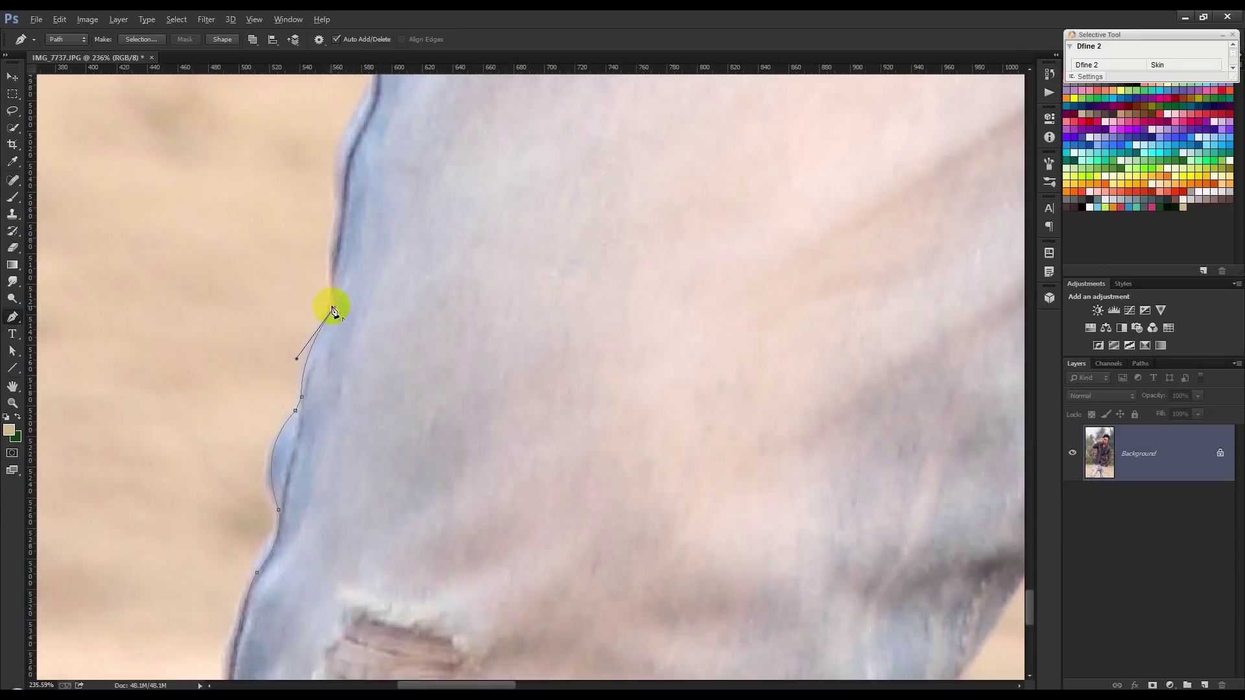
pyautogui.moveTo(337, 208); pyautogui.dragTo(348, 174)
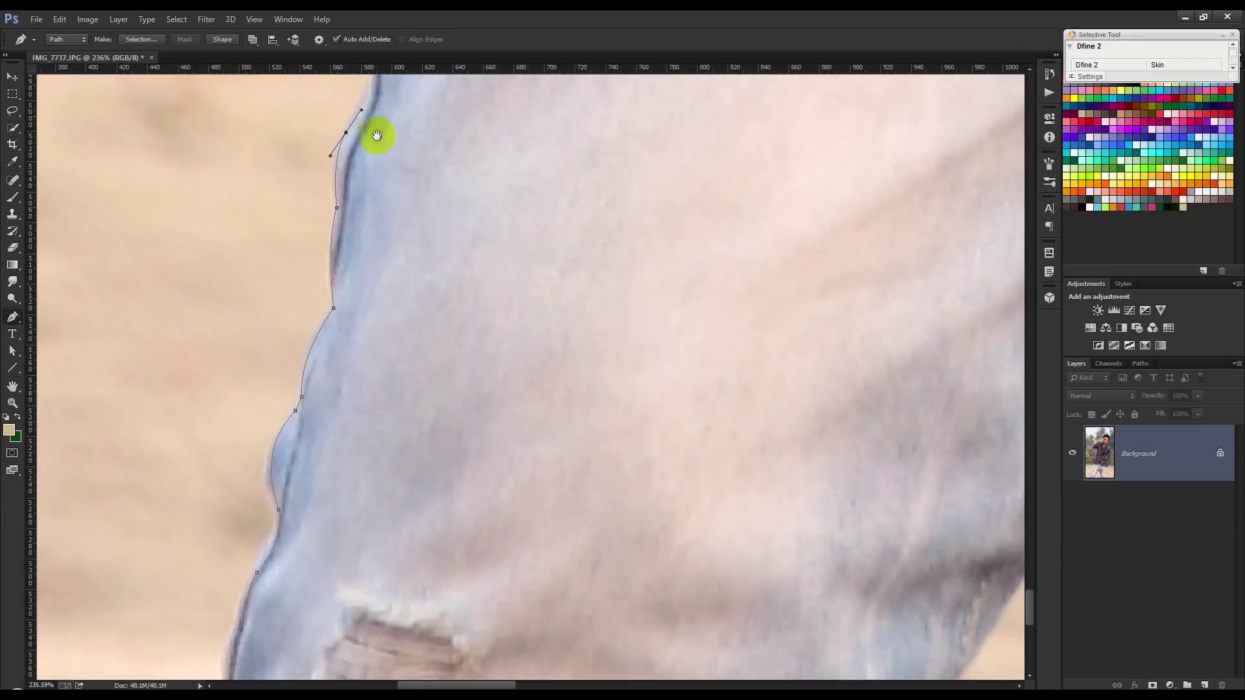
pyautogui.moveTo(376, 135); pyautogui.dragTo(354, 414)
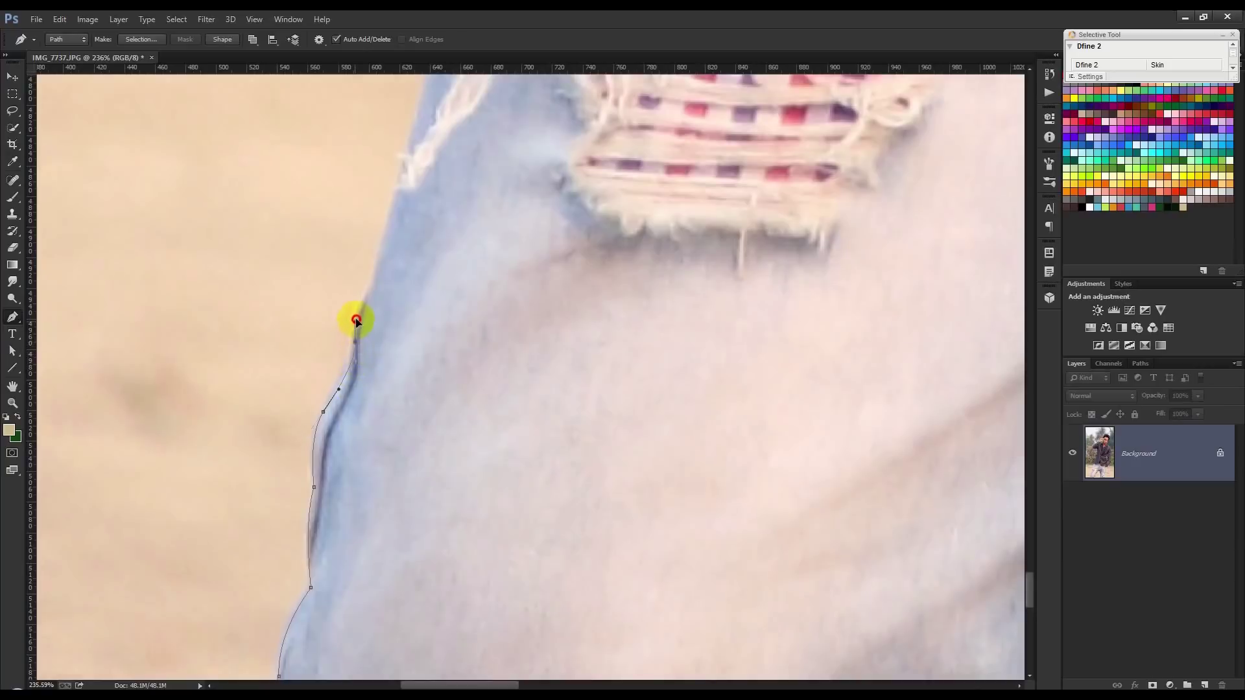
pyautogui.moveTo(477, 285); pyautogui.dragTo(389, 501)
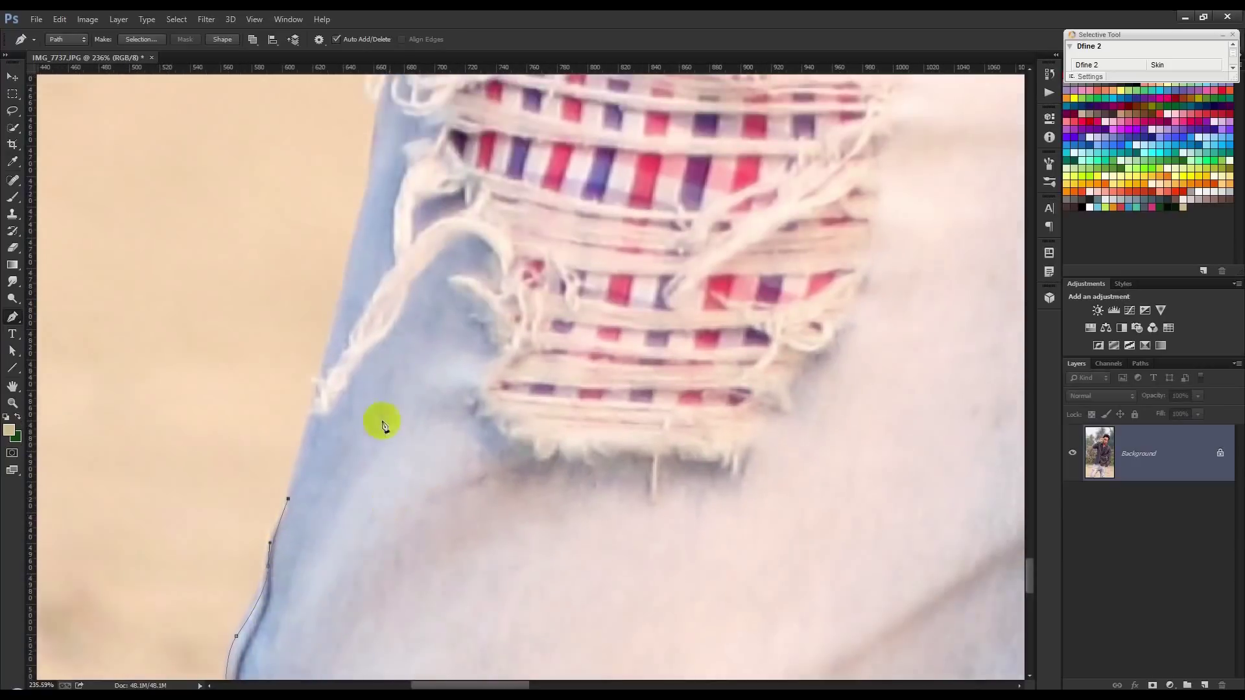
pyautogui.moveTo(343, 287); pyautogui.dragTo(351, 249)
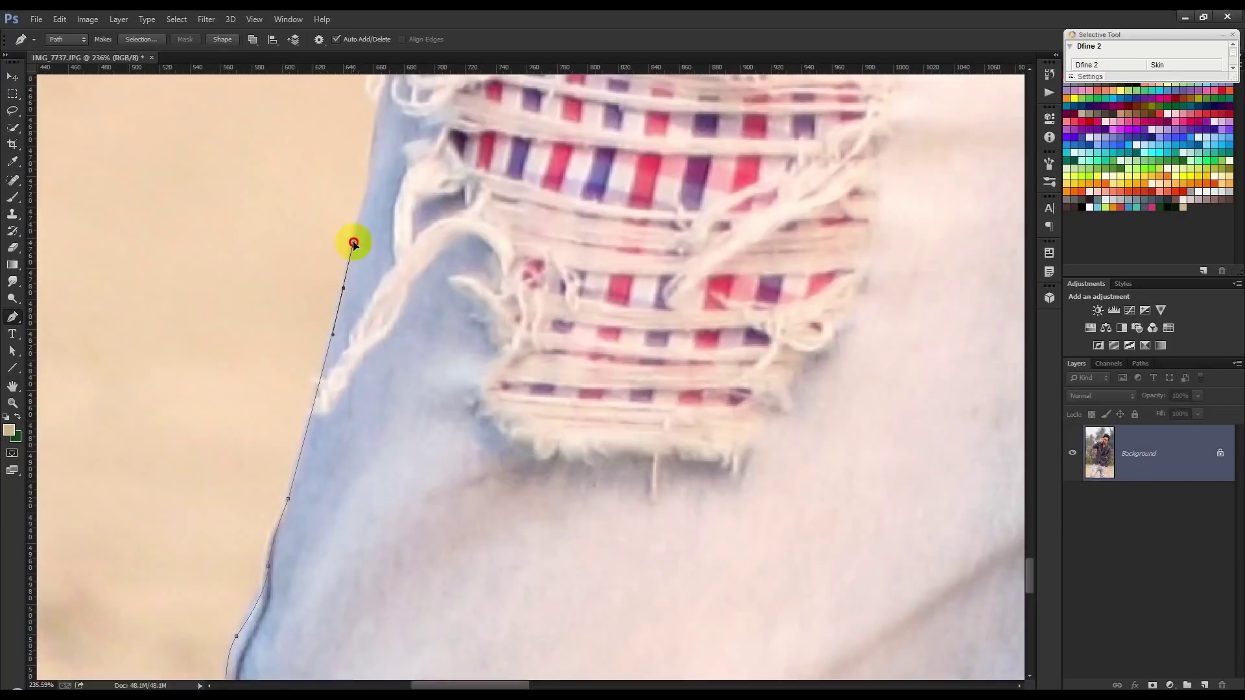
pyautogui.click(370, 178)
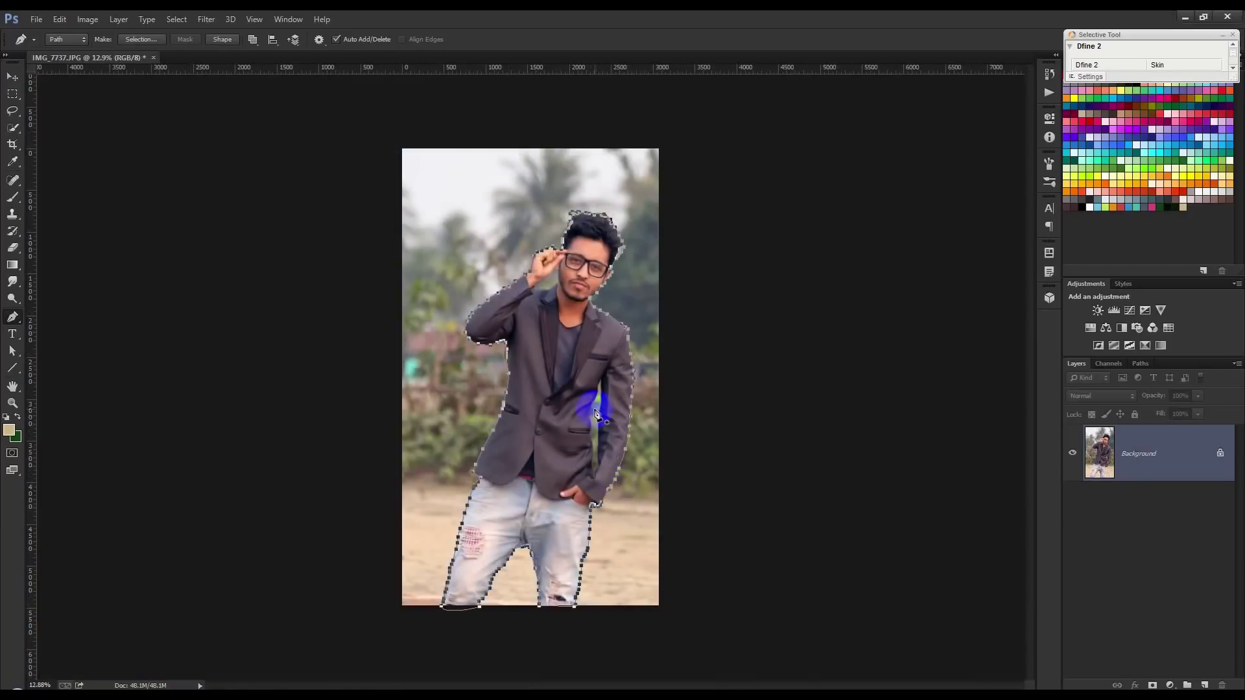
pyautogui.rightClick(596, 413)
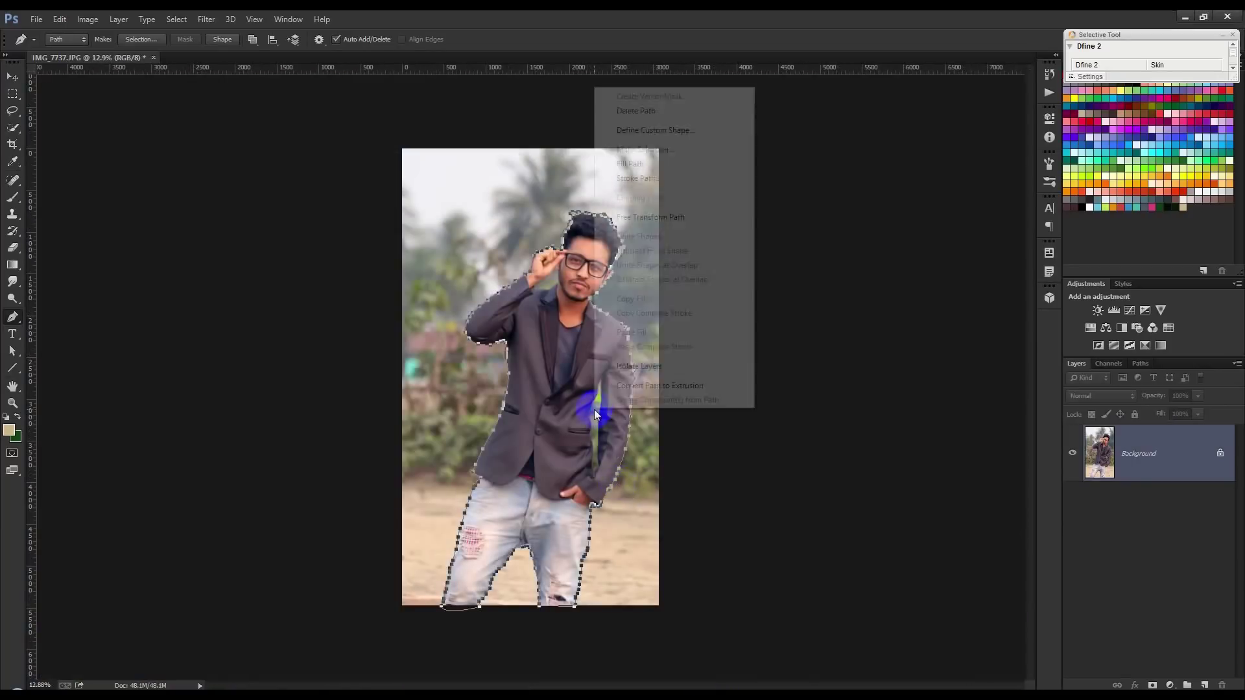
# Step: Convert the path to a selection and add a layer mask cutting out the man
pyautogui.click(631, 150)
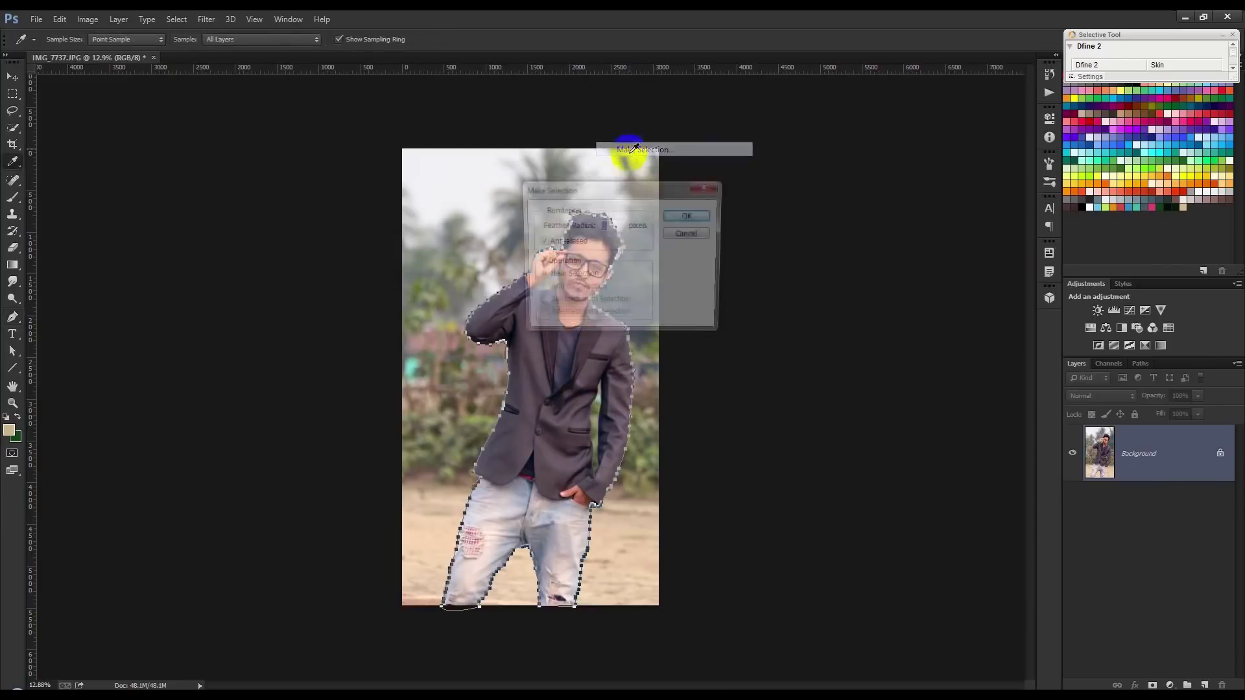
pyautogui.click(691, 215)
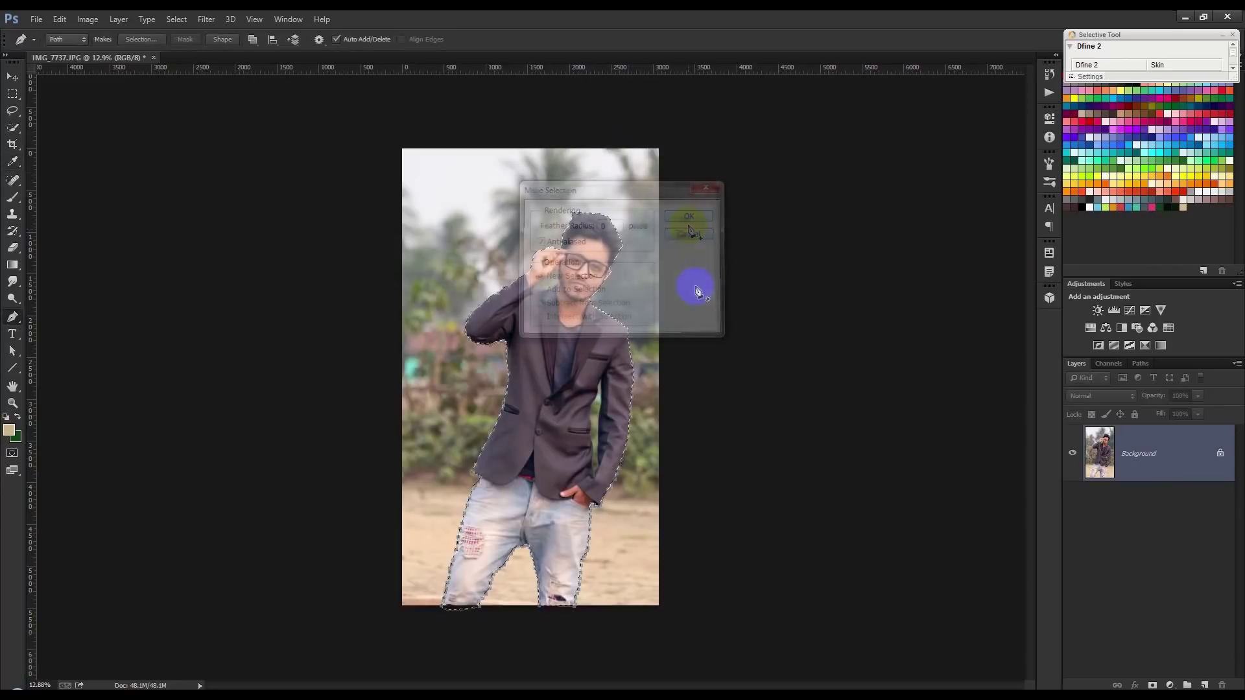
pyautogui.click(1152, 686)
pyautogui.scroll(3, 600, 306)
pyautogui.scroll(2, 600, 306)
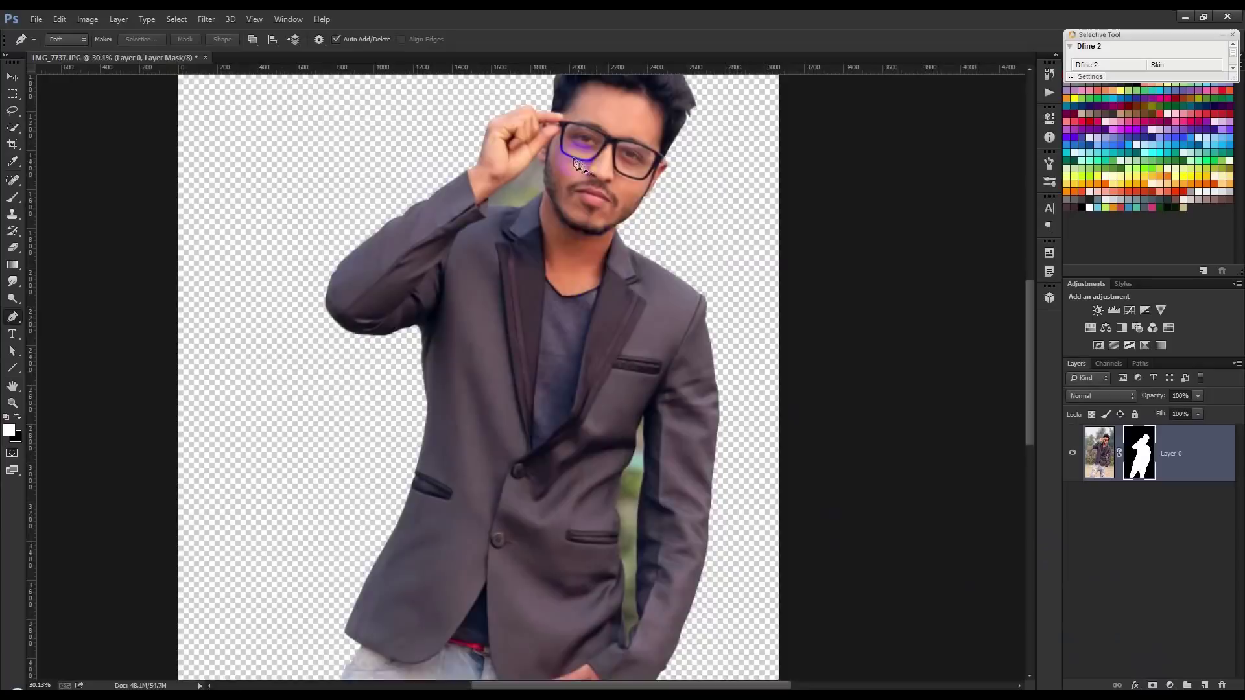
pyautogui.scroll(3, 600, 306)
pyautogui.moveTo(514, 361); pyautogui.dragTo(457, 524)
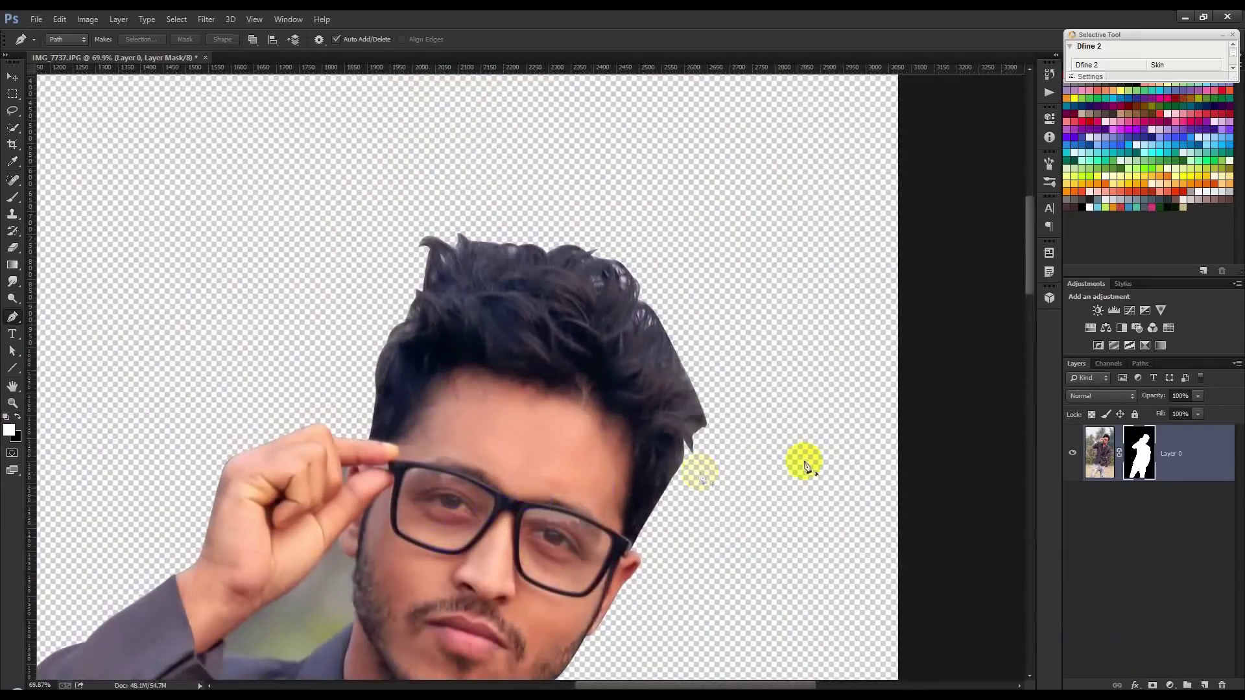
# Step: Use Refine Mask to brush along the hair and ear edges, then accept
pyautogui.rightClick(1141, 464)
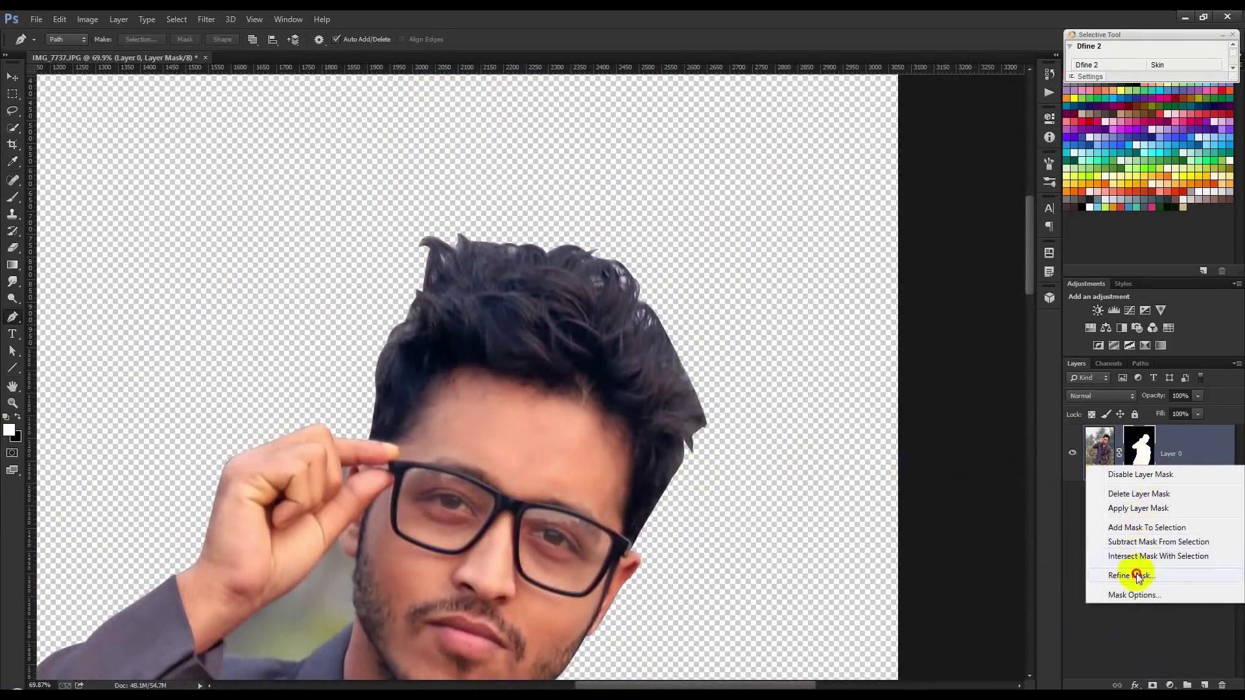
pyautogui.click(1131, 575)
pyautogui.moveTo(642, 543)
pyautogui.mouseDown()
pyautogui.moveTo(706, 409)
pyautogui.moveTo(681, 378)
pyautogui.moveTo(678, 334)
pyautogui.moveTo(645, 320)
pyautogui.moveTo(626, 256)
pyautogui.moveTo(592, 267)
pyautogui.moveTo(588, 238)
pyautogui.moveTo(516, 249)
pyautogui.moveTo(459, 241)
pyautogui.moveTo(452, 229)
pyautogui.moveTo(454, 247)
pyautogui.moveTo(416, 243)
pyautogui.moveTo(425, 263)
pyautogui.moveTo(409, 316)
pyautogui.moveTo(378, 337)
pyautogui.moveTo(374, 426)
pyautogui.mouseUp()
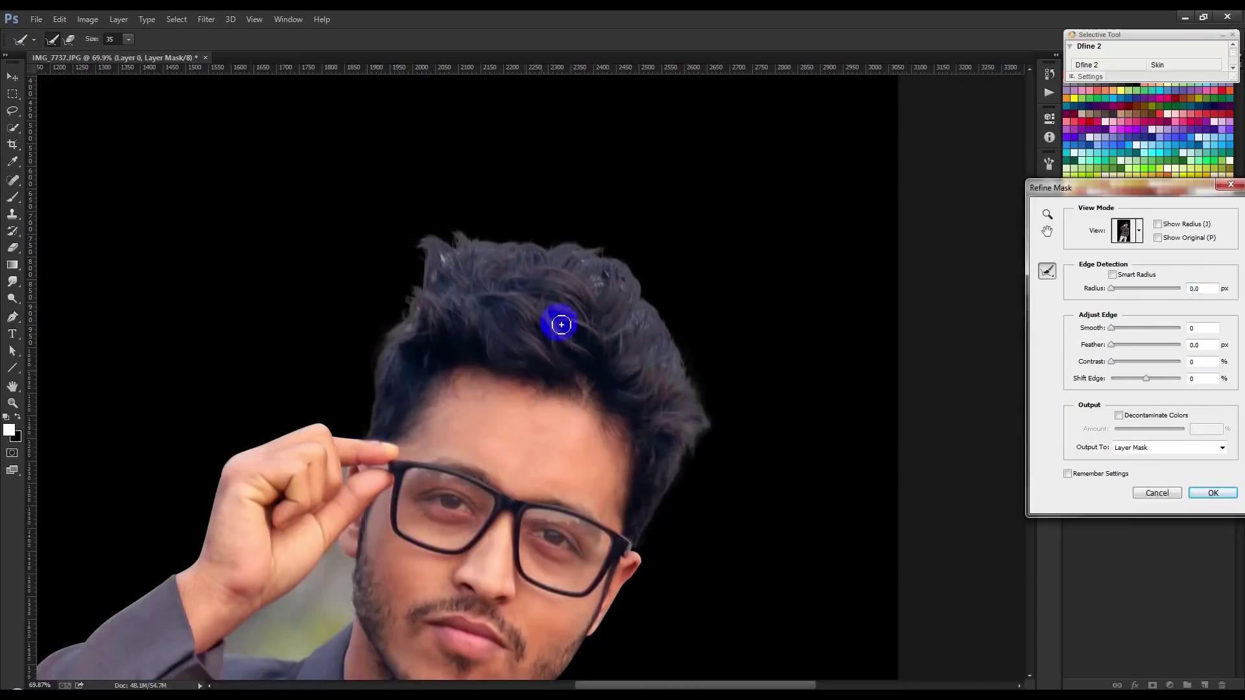
pyautogui.moveTo(433, 279); pyautogui.dragTo(411, 331)
pyautogui.click(459, 350)
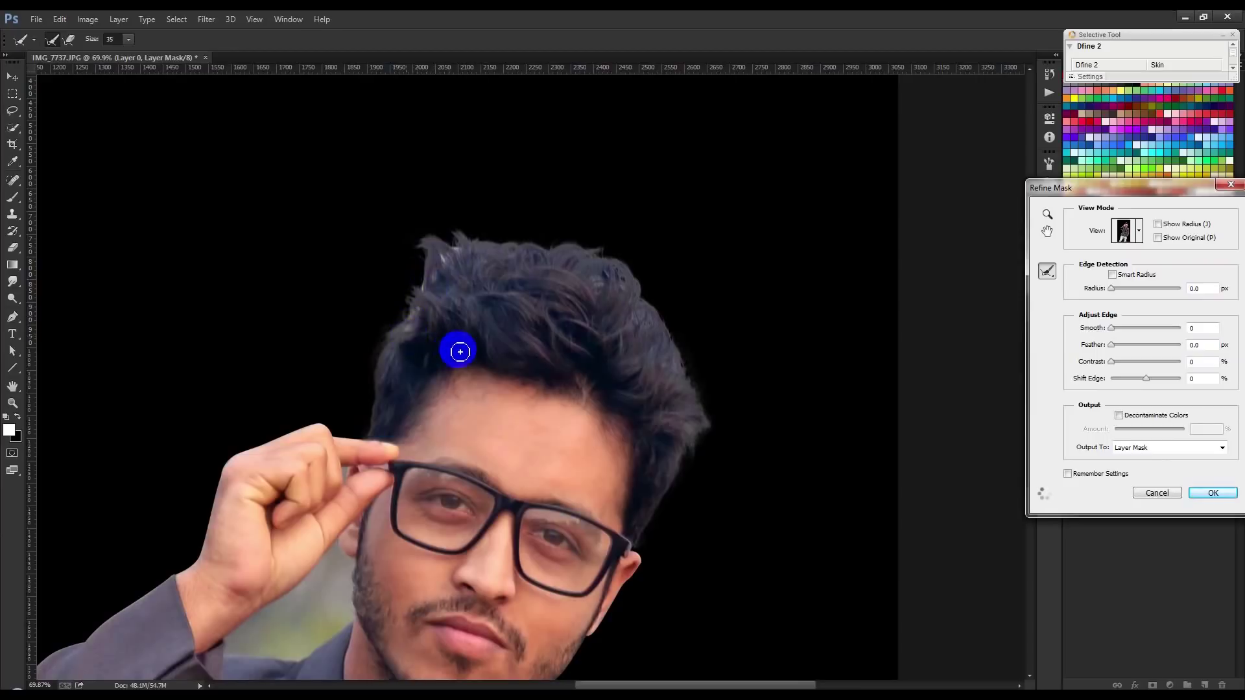
pyautogui.moveTo(571, 322)
pyautogui.mouseDown()
pyautogui.moveTo(584, 322)
pyautogui.moveTo(659, 520)
pyautogui.mouseUp()
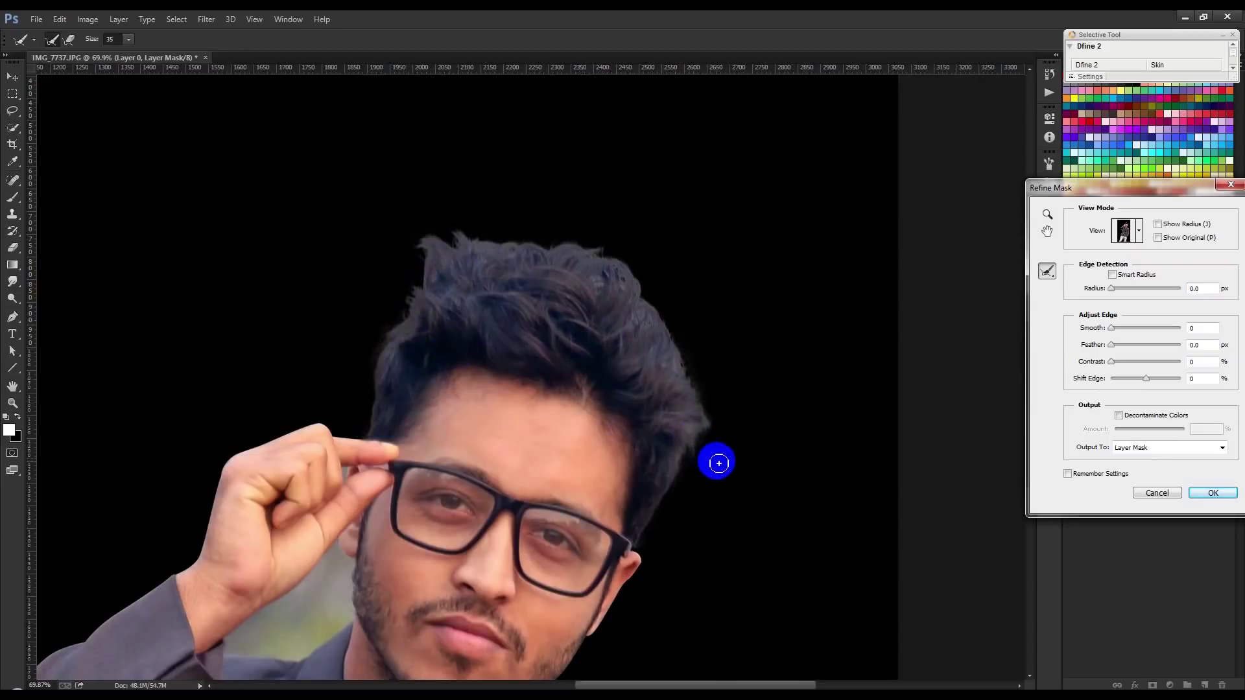
pyautogui.scroll(-1, 660, 521)
pyautogui.scroll(-1, 661, 521)
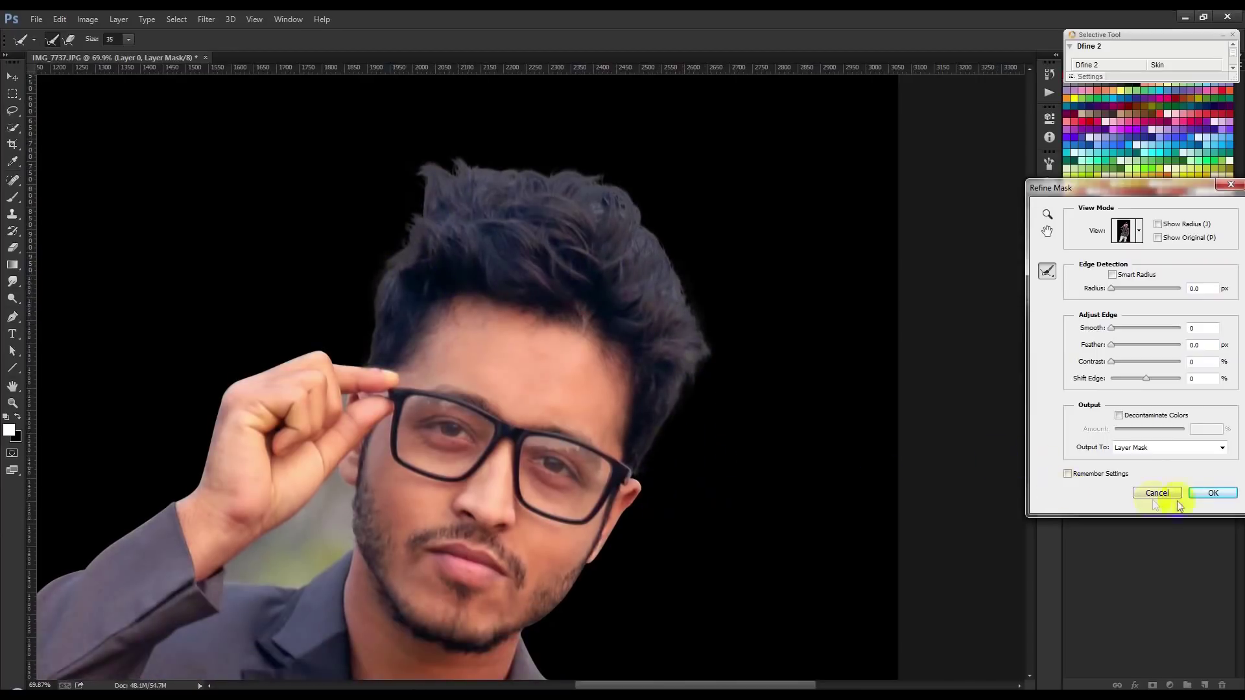
pyautogui.click(1210, 493)
pyautogui.scroll(3, 583, 600)
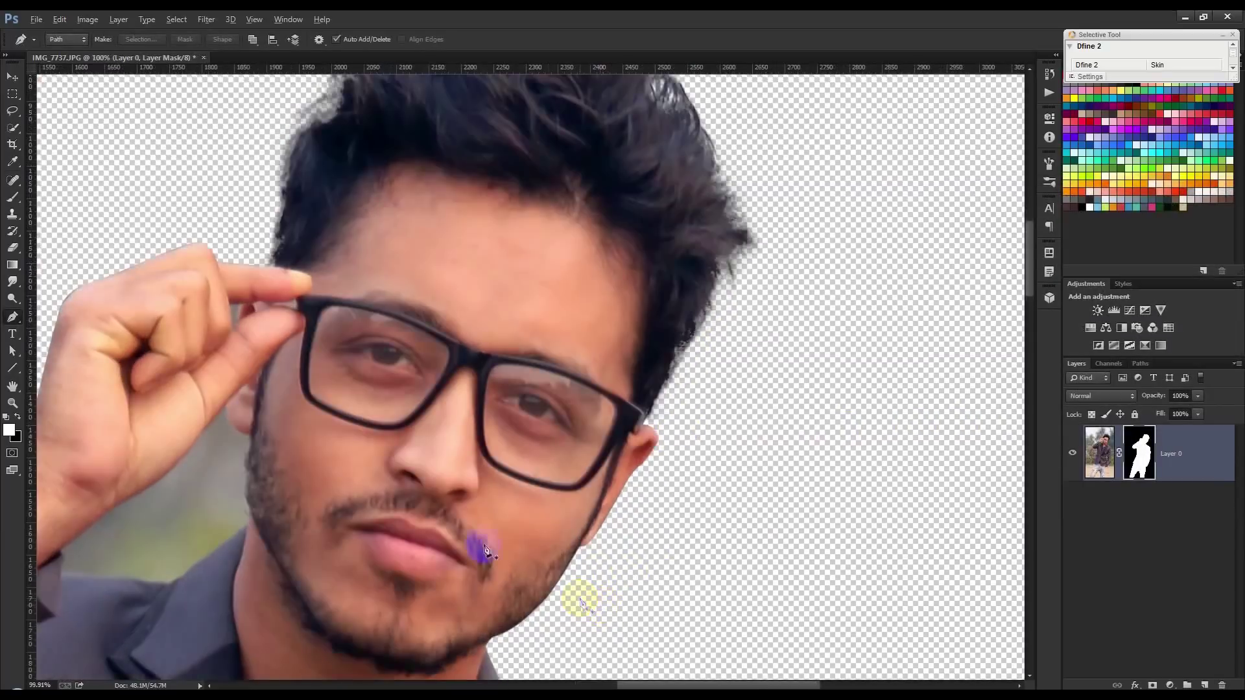
# Step: Save the cut-out as IMG_7737.psd in Photoshop format and fit it on screen
pyautogui.moveTo(413, 461); pyautogui.dragTo(481, 426)
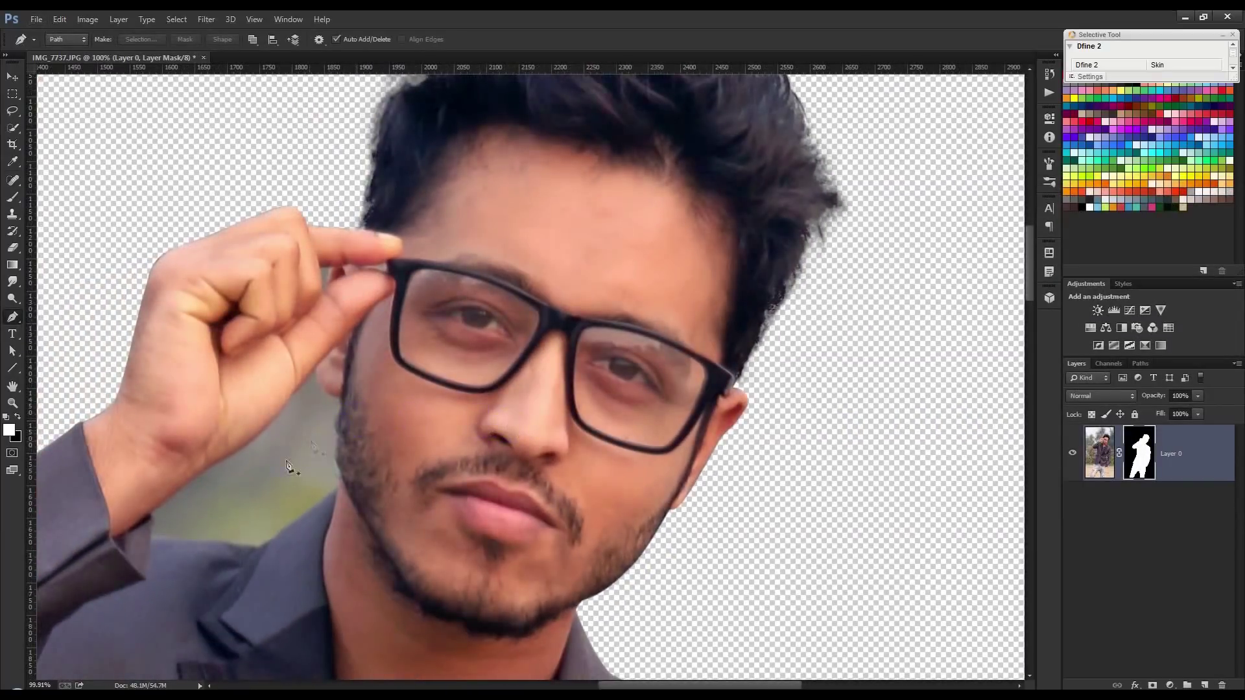
pyautogui.scroll(2, 237, 574)
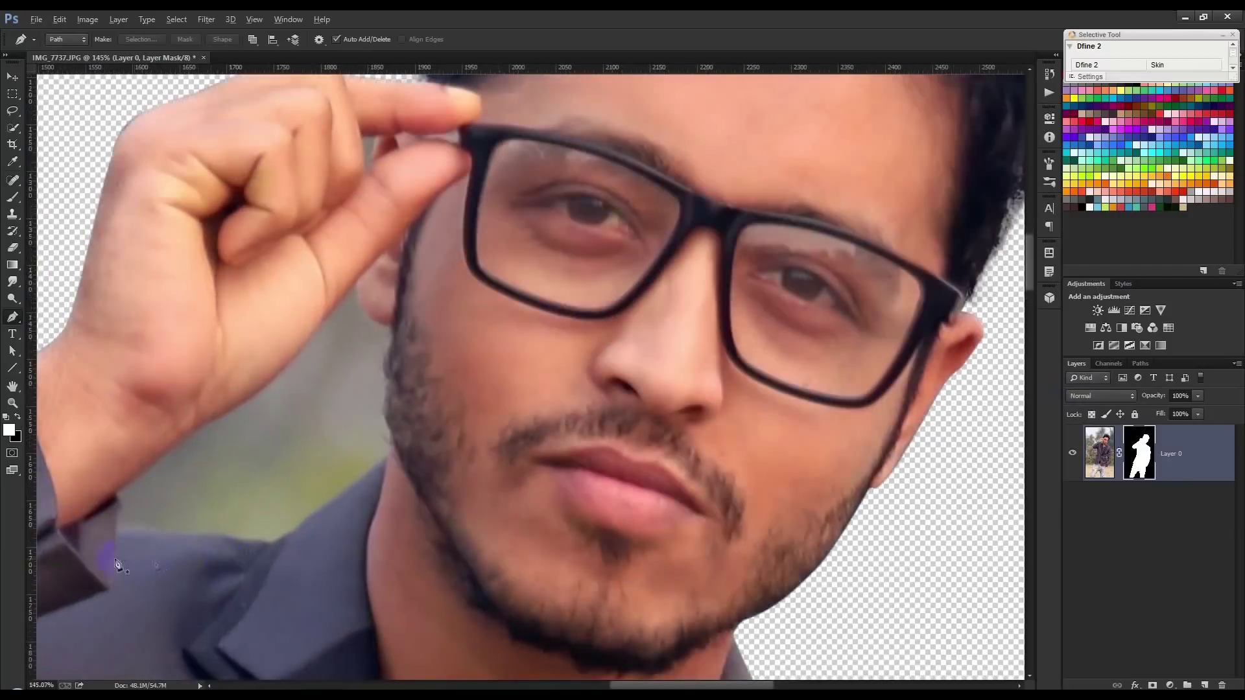
pyautogui.press('v')
pyautogui.hotkey('ctrl', '0')
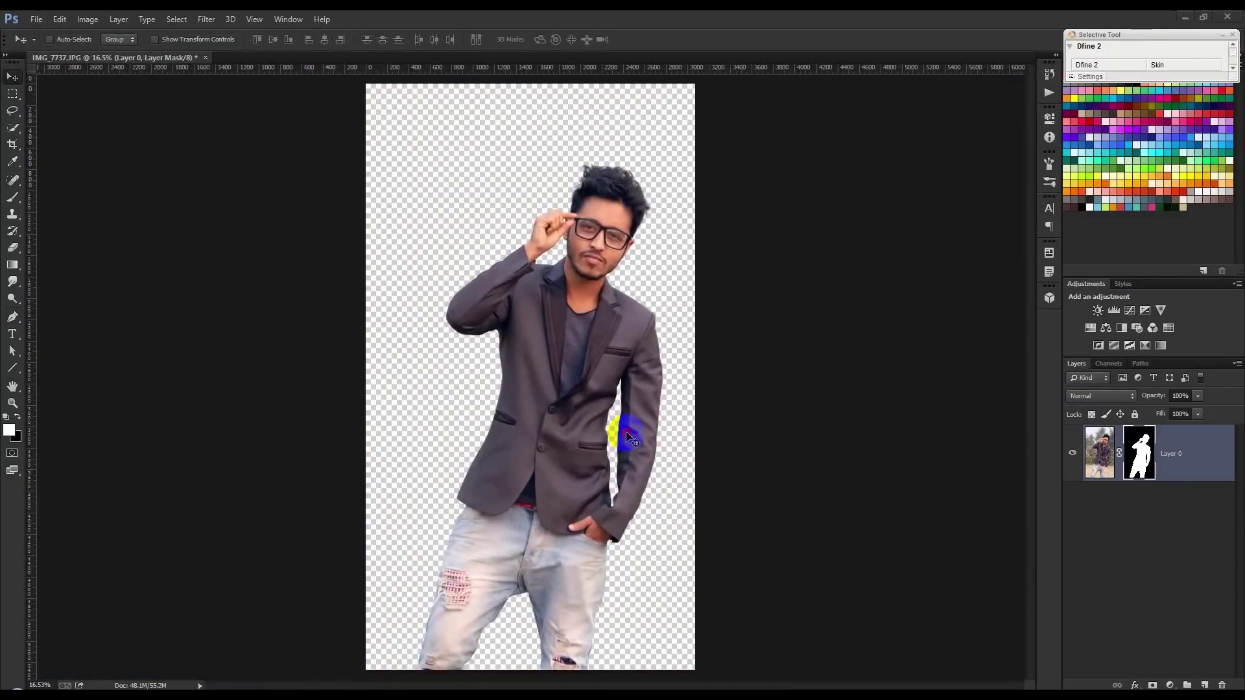
pyautogui.scroll(-1, 632, 378)
pyautogui.hotkey('ctrl', 'shift', 's')
pyautogui.click(914, 582)
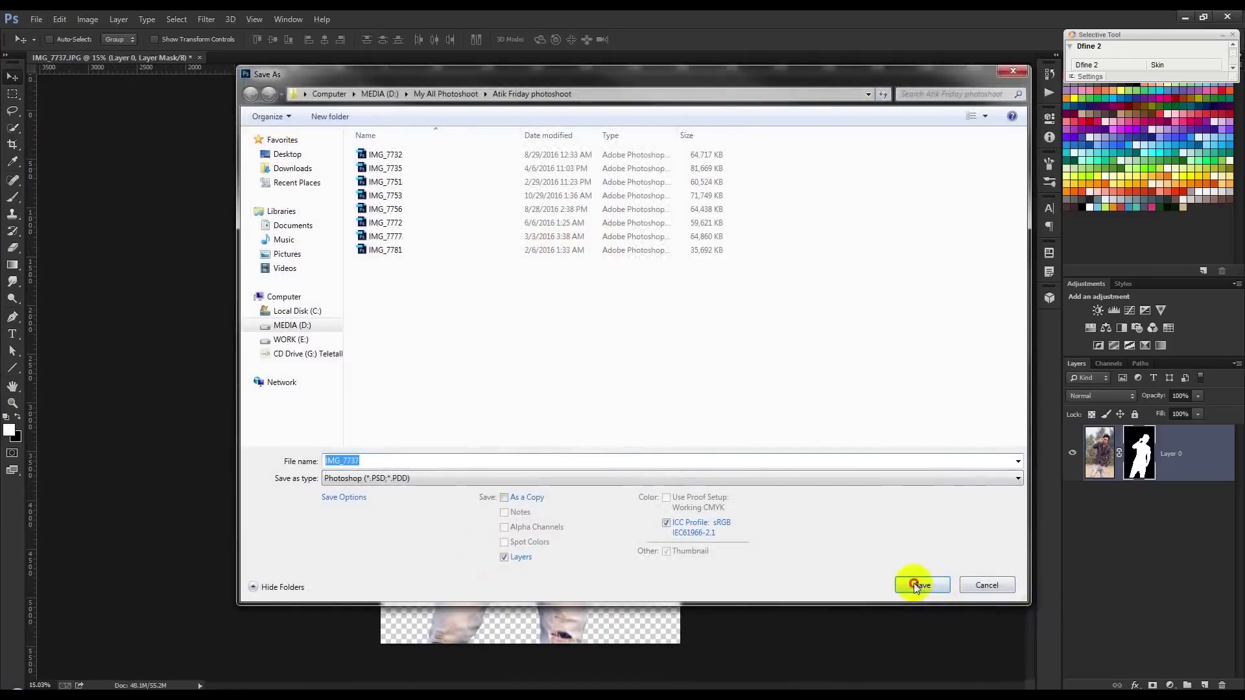
pyautogui.hotkey('ctrl', '0')
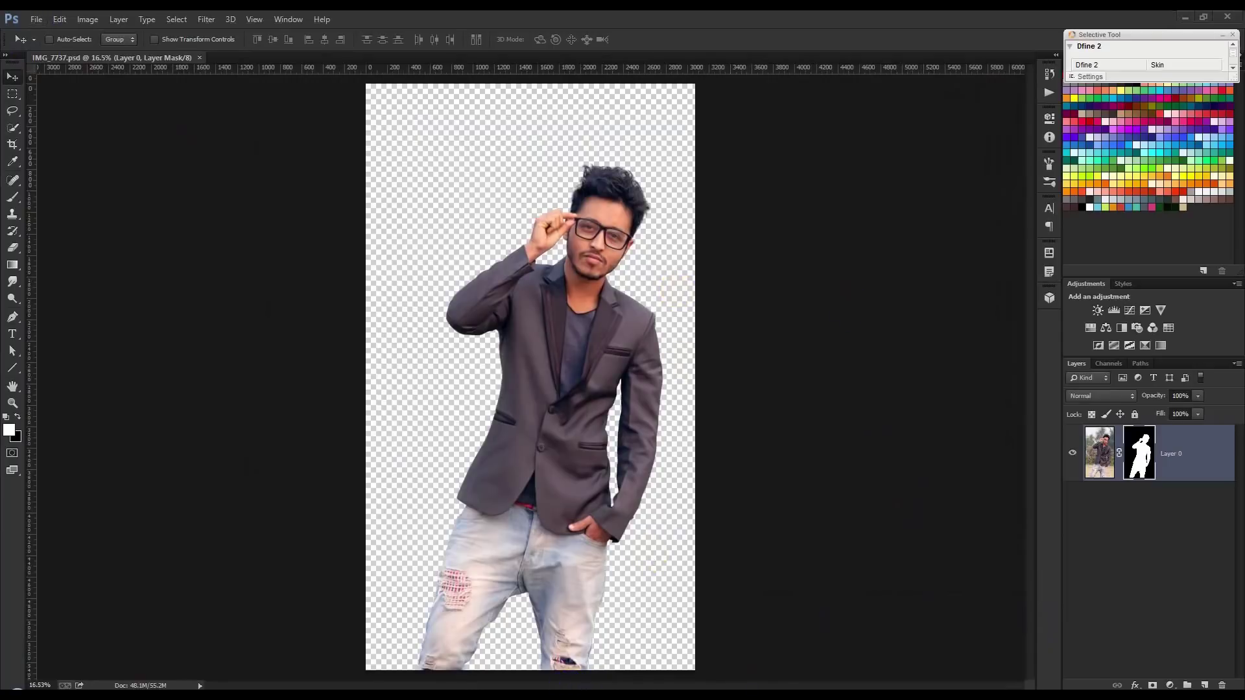
pyautogui.click(36, 19)
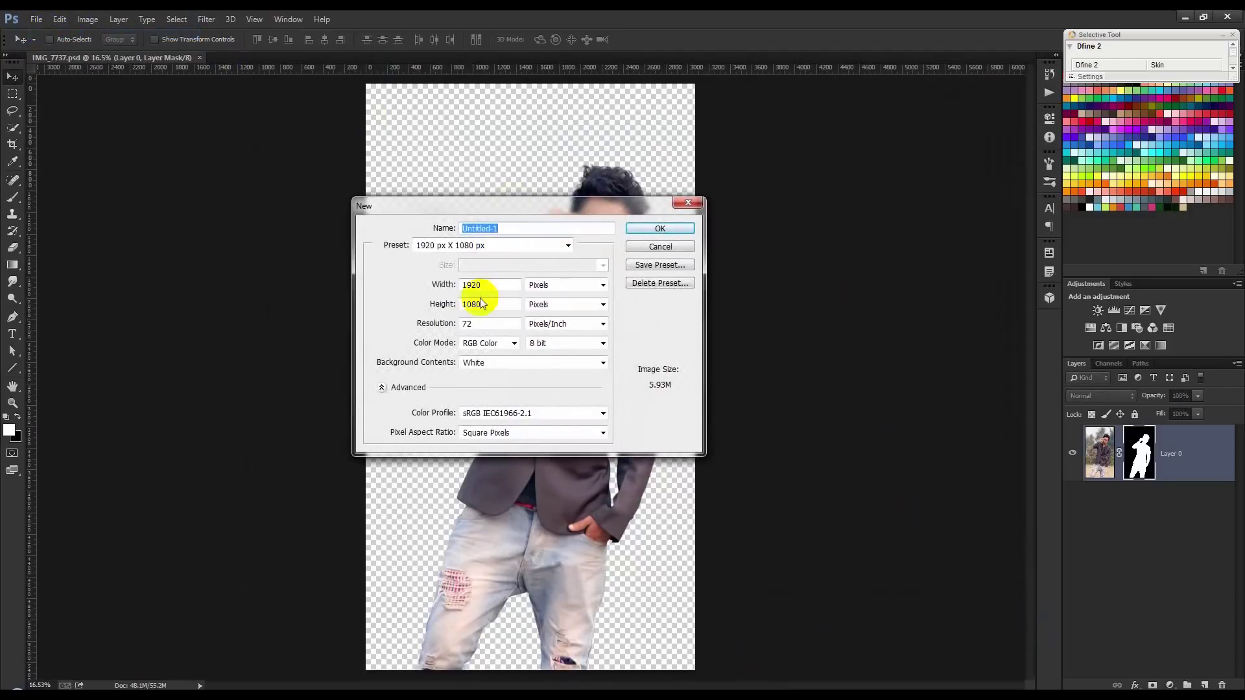
# Step: Create a 1920×1080 px Untitled-1 document and add a Gradient Fill layer
pyautogui.click(652, 228)
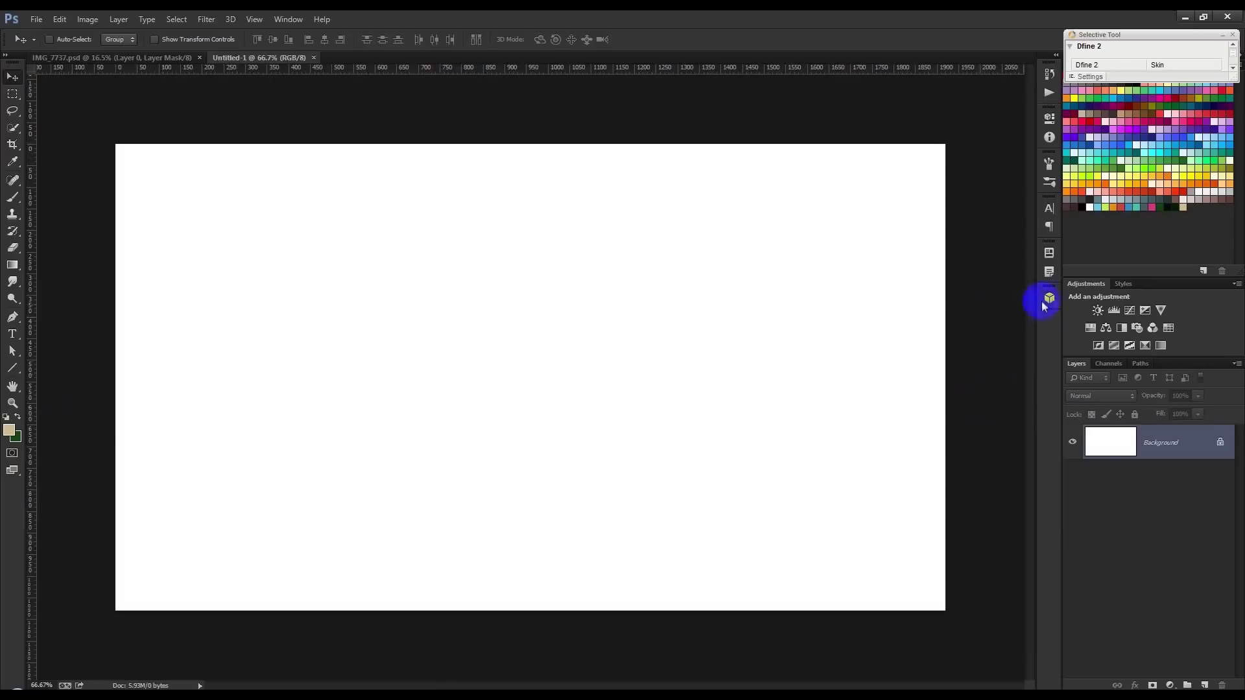
pyautogui.click(1163, 685)
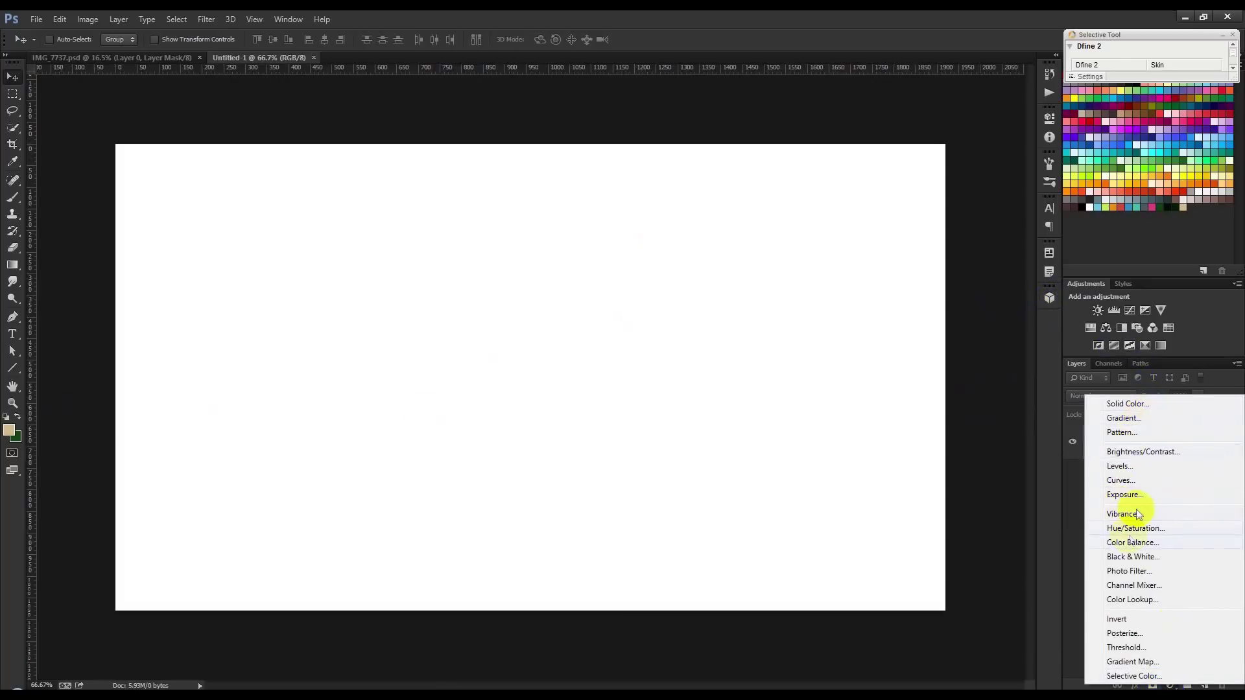
pyautogui.click(1126, 418)
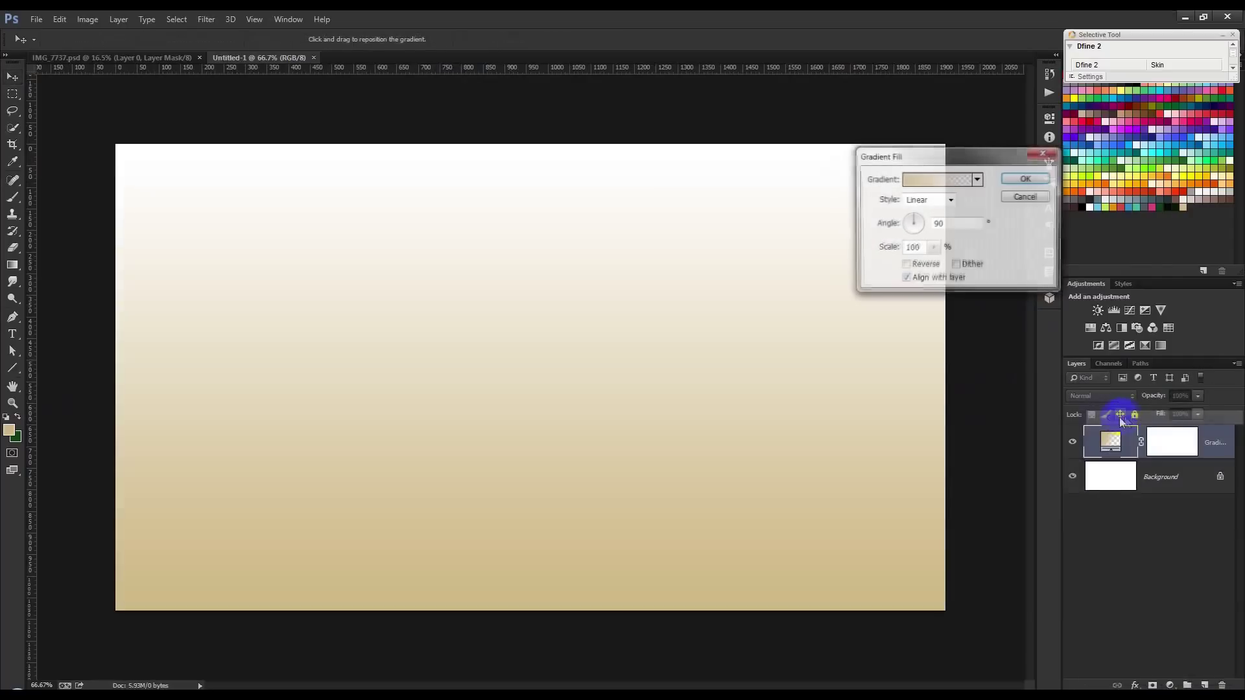
# Step: Load the foreground-to-background gradient preset and set its left stop to dark green (0f410e)
pyautogui.click(977, 179)
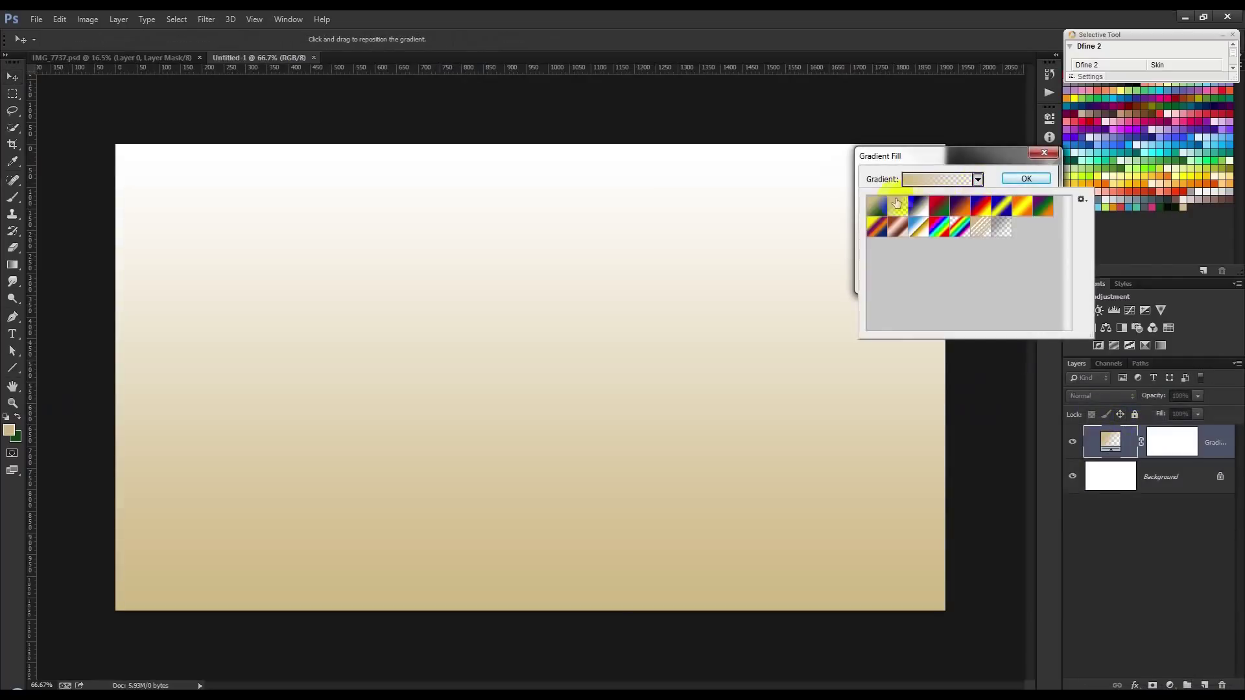
pyautogui.click(877, 206)
pyautogui.click(906, 168)
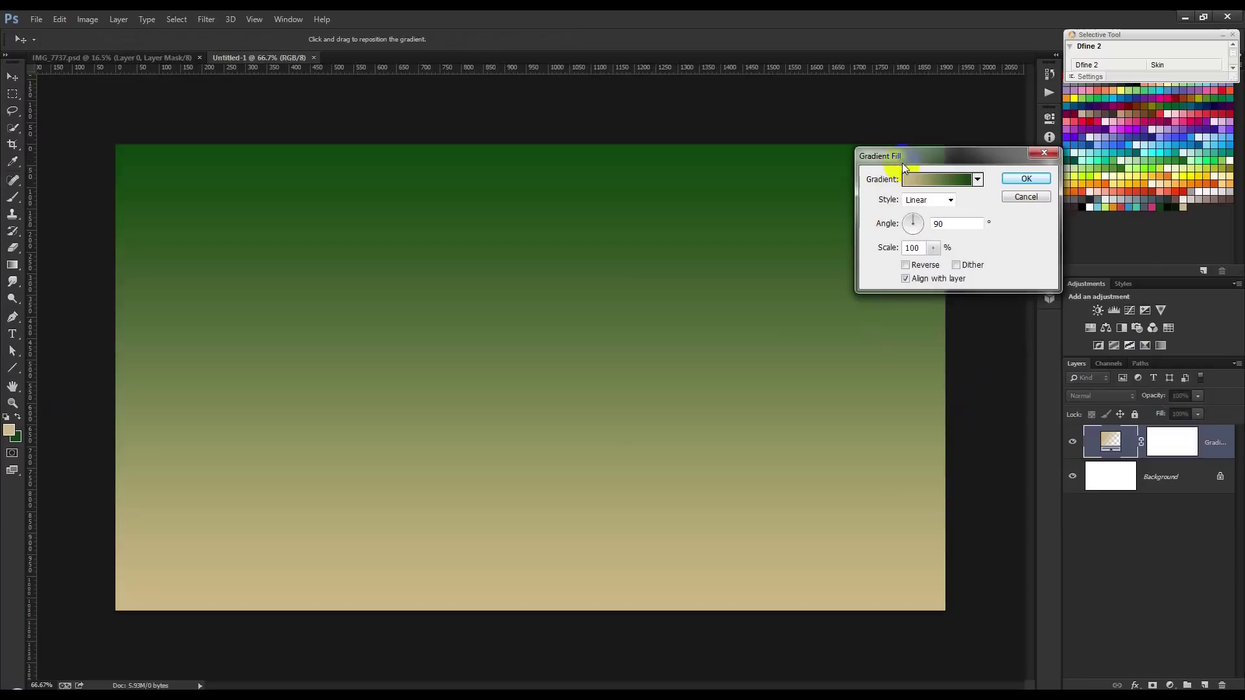
pyautogui.click(933, 185)
pyautogui.doubleClick(832, 388)
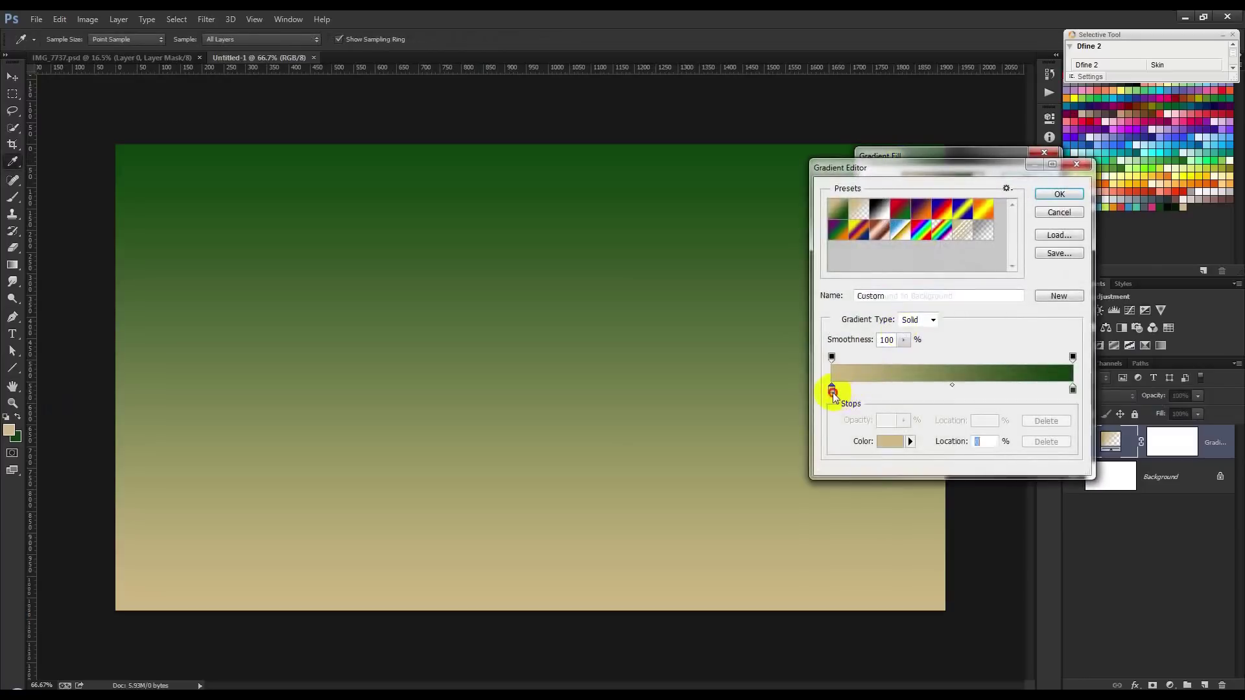
pyautogui.click(1178, 207)
pyautogui.click(1185, 252)
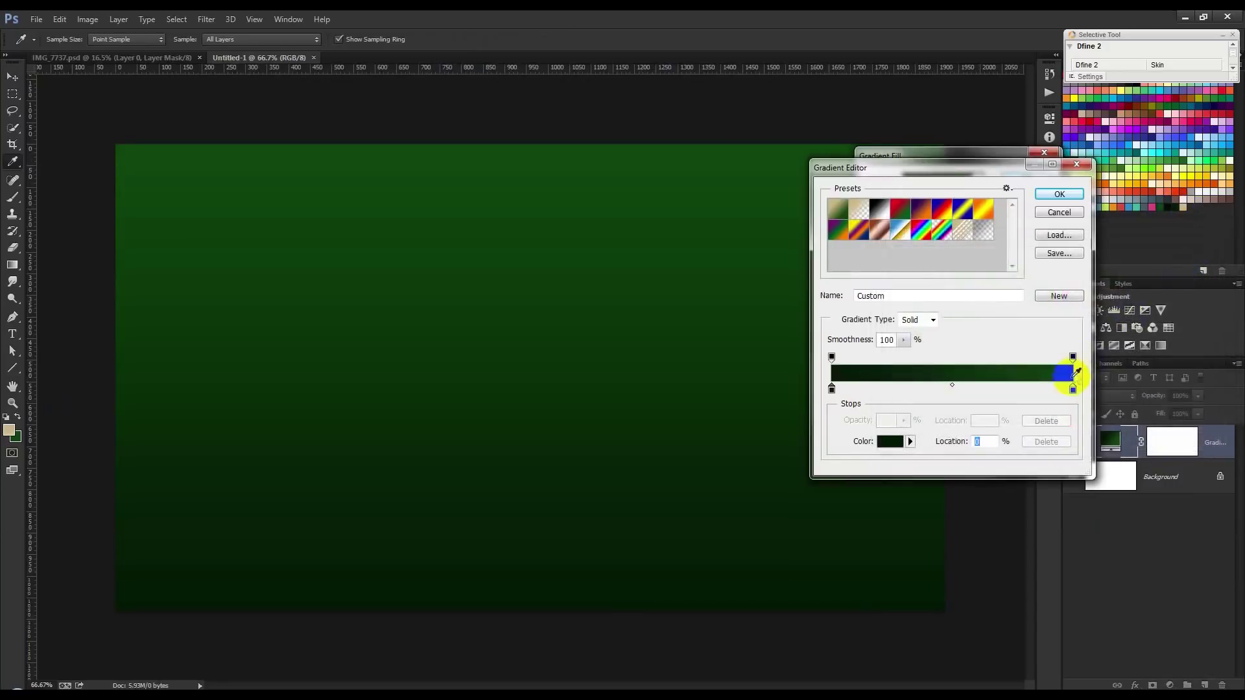
# Step: Set the right stop to another dark green, confirm the gradient, and make it Radial
pyautogui.click(1073, 389)
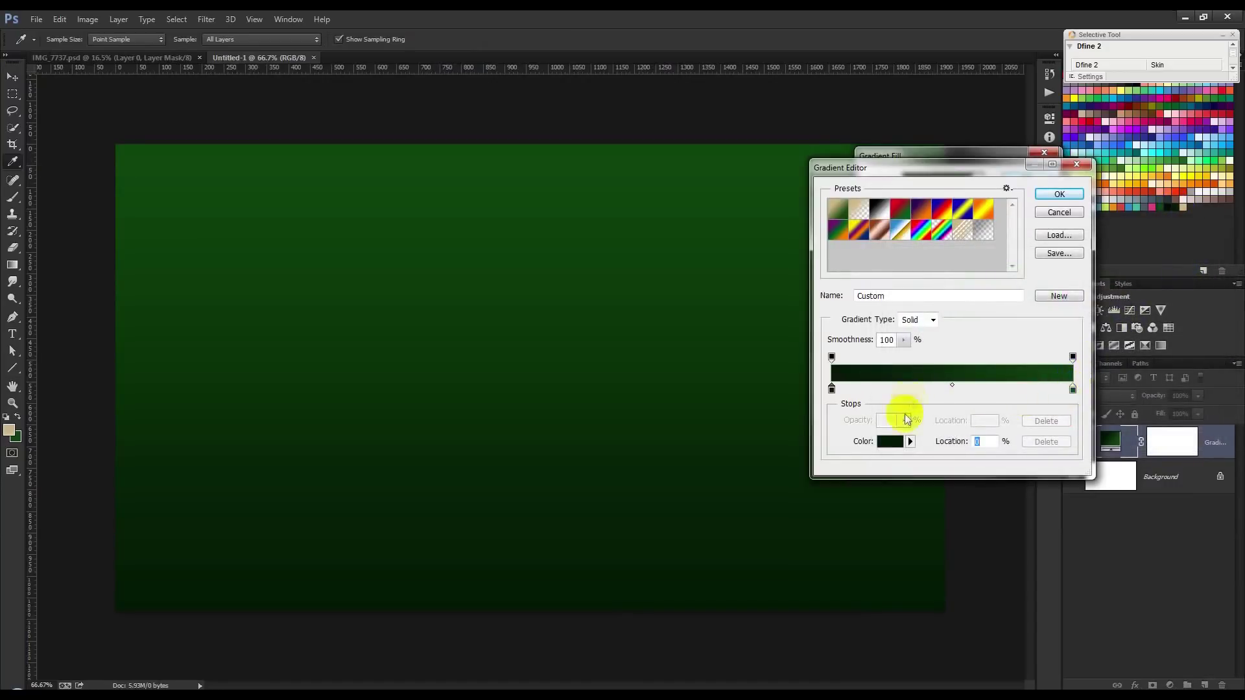
pyautogui.click(889, 441)
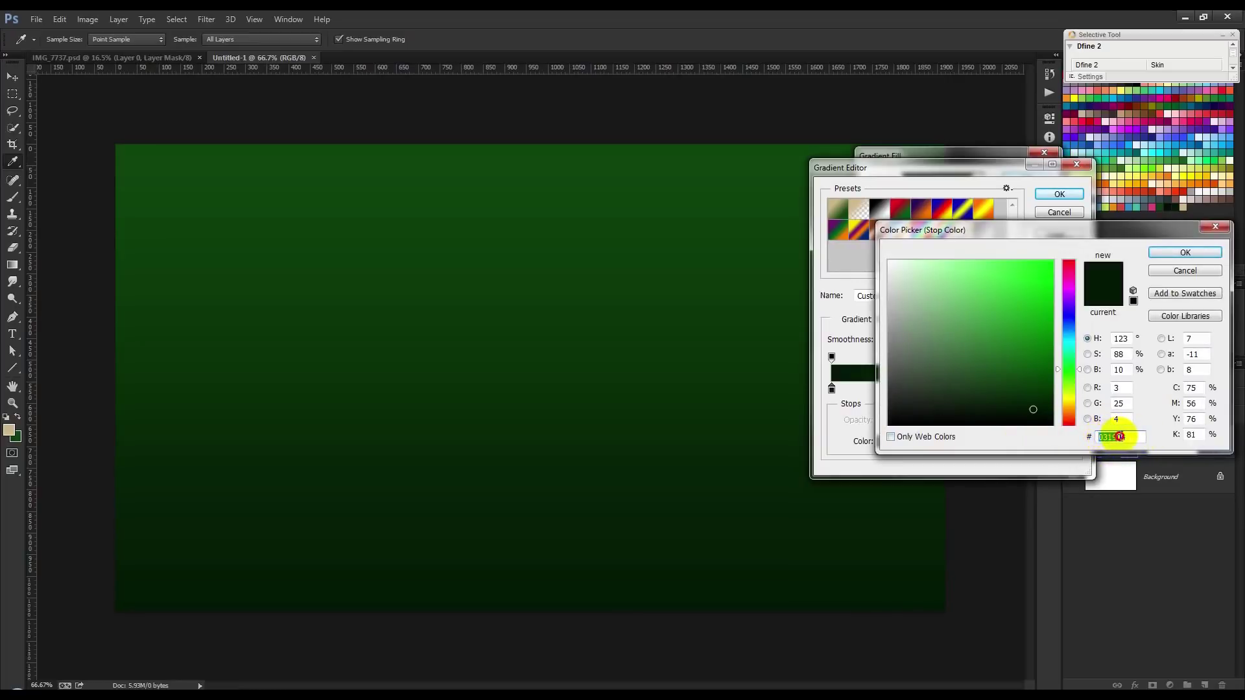
pyautogui.click(1185, 252)
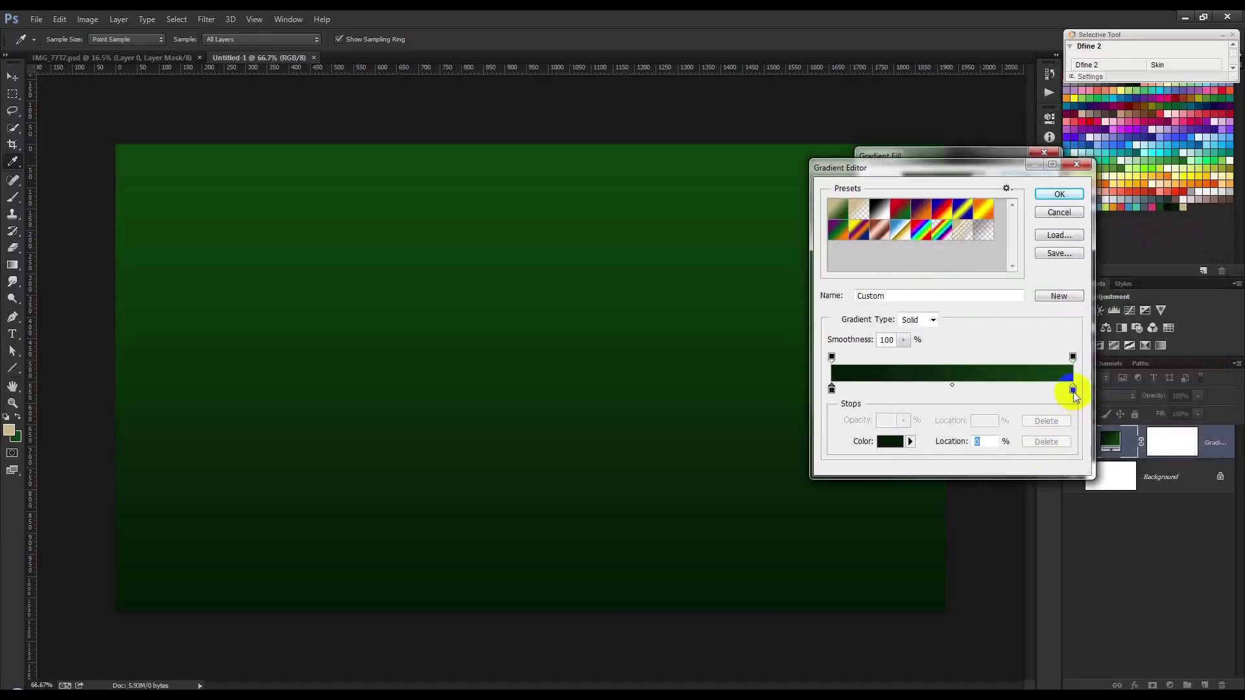
pyautogui.click(889, 441)
pyautogui.click(1138, 438)
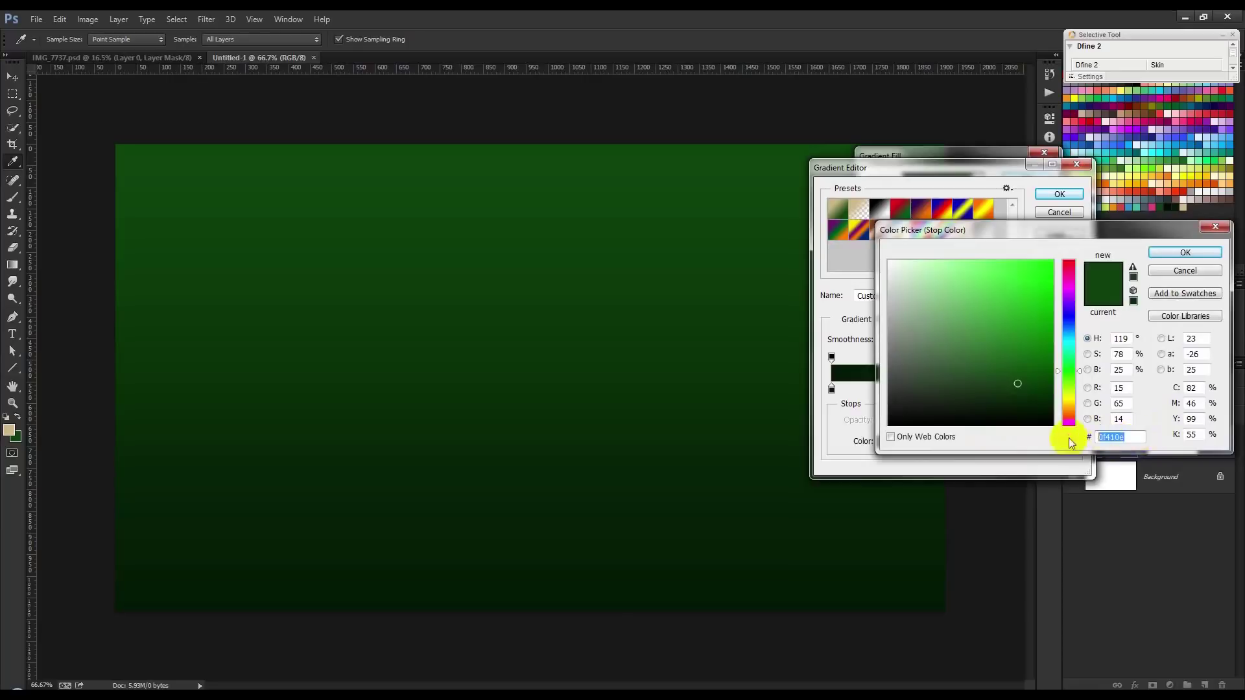
pyautogui.click(1184, 252)
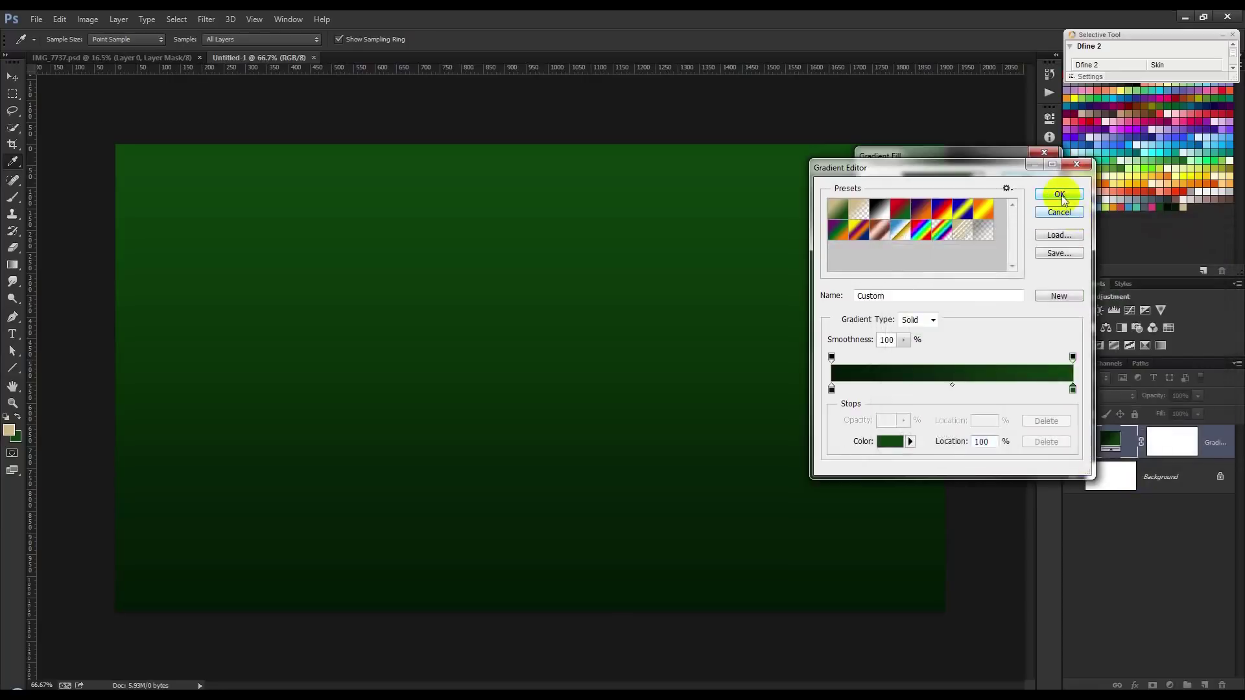
pyautogui.click(1058, 194)
pyautogui.click(935, 202)
pyautogui.click(916, 219)
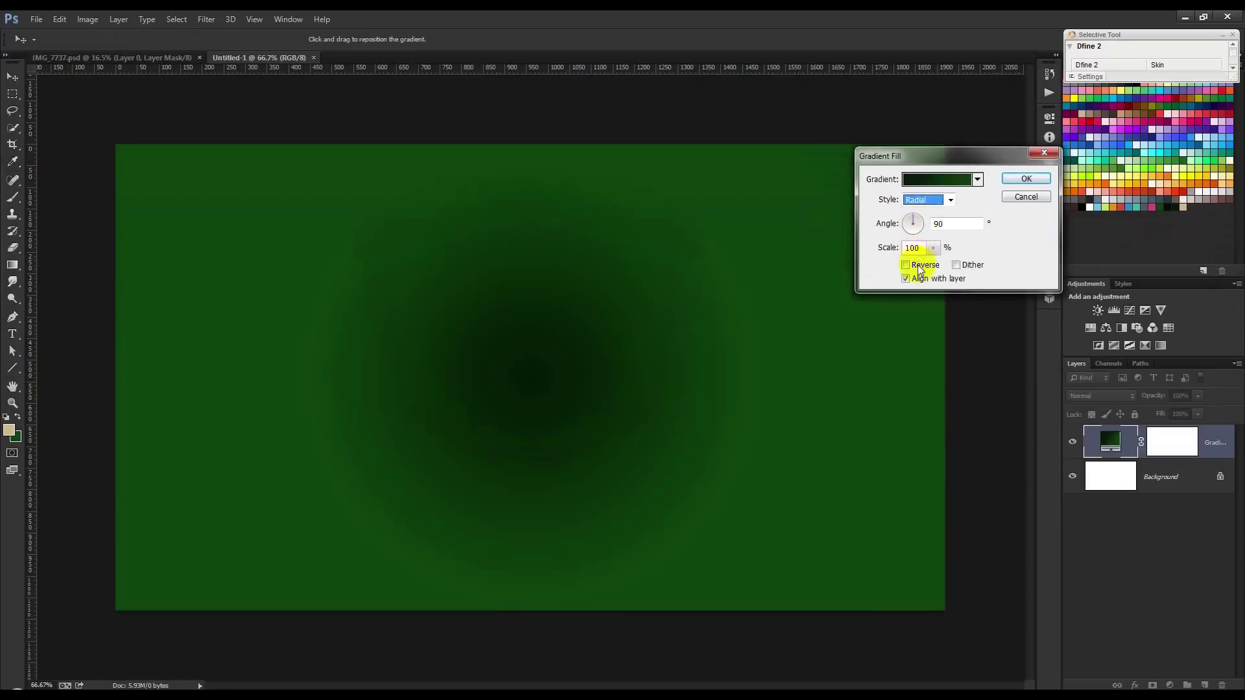
# Step: Reverse the radial gradient, move its bright glow near the upper centre, and apply the fill
pyautogui.click(919, 267)
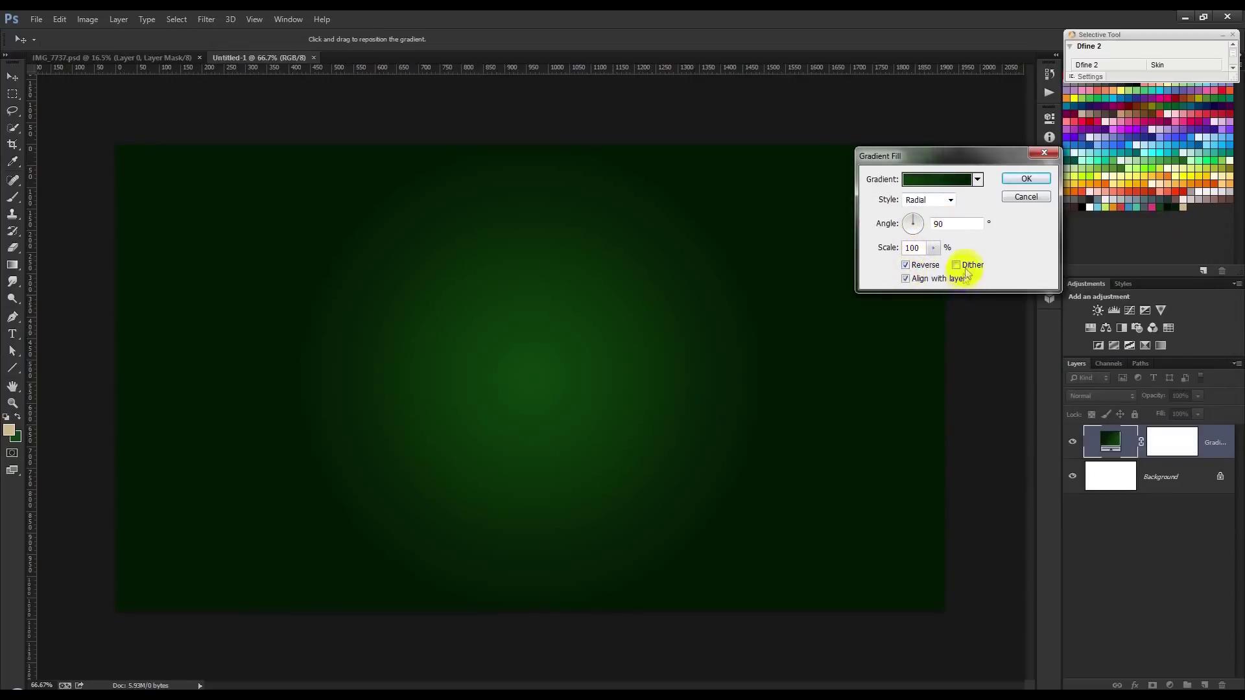
pyautogui.moveTo(659, 369); pyautogui.dragTo(658, 322)
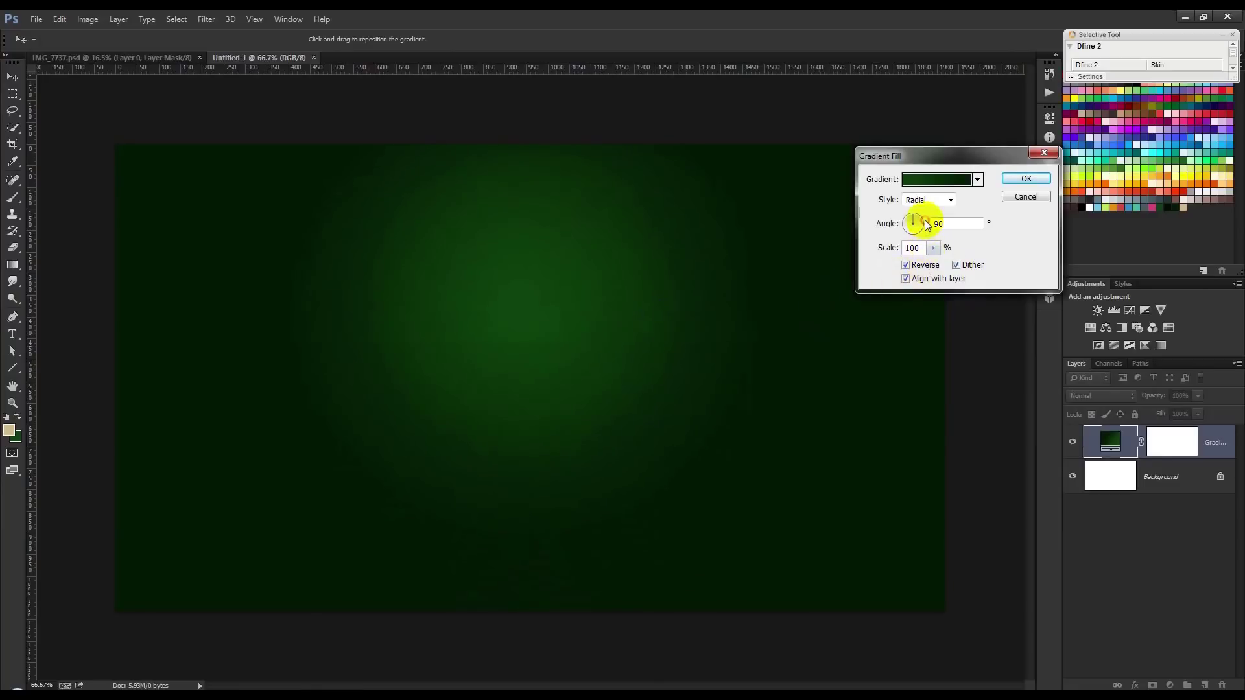
pyautogui.moveTo(926, 223); pyautogui.dragTo(924, 220)
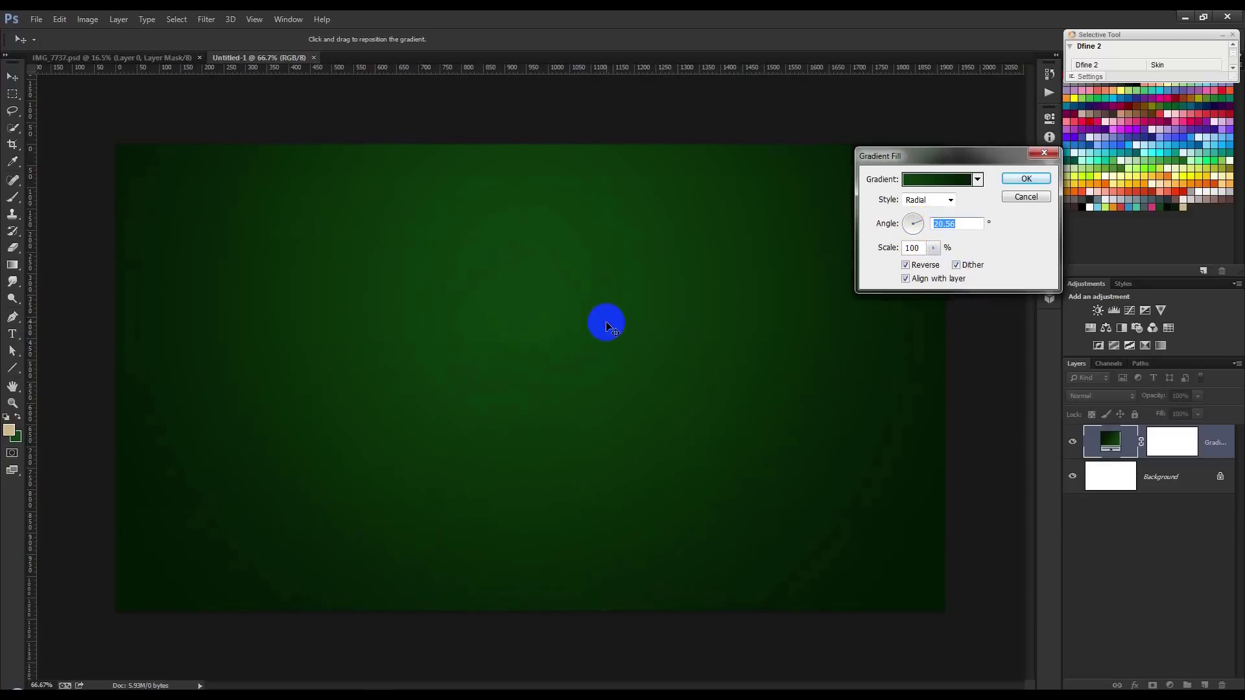
pyautogui.moveTo(605, 319); pyautogui.dragTo(584, 343)
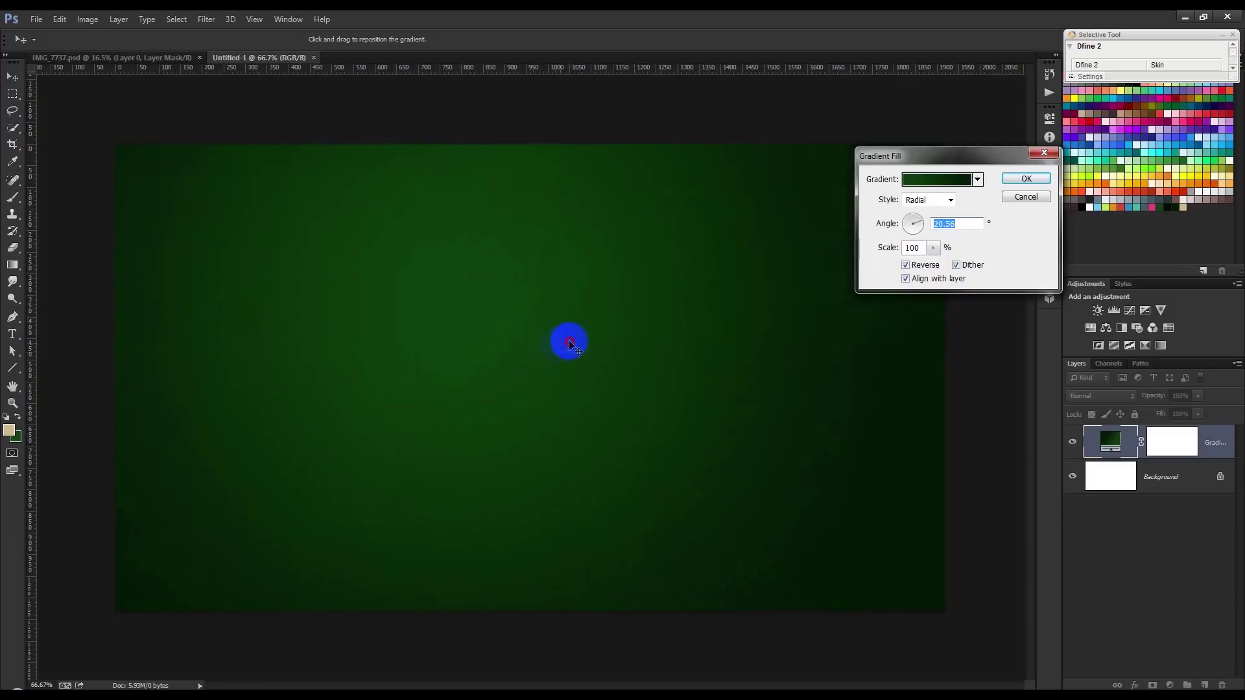
pyautogui.moveTo(579, 337)
pyautogui.mouseDown()
pyautogui.moveTo(551, 333)
pyautogui.moveTo(620, 335)
pyautogui.mouseUp()
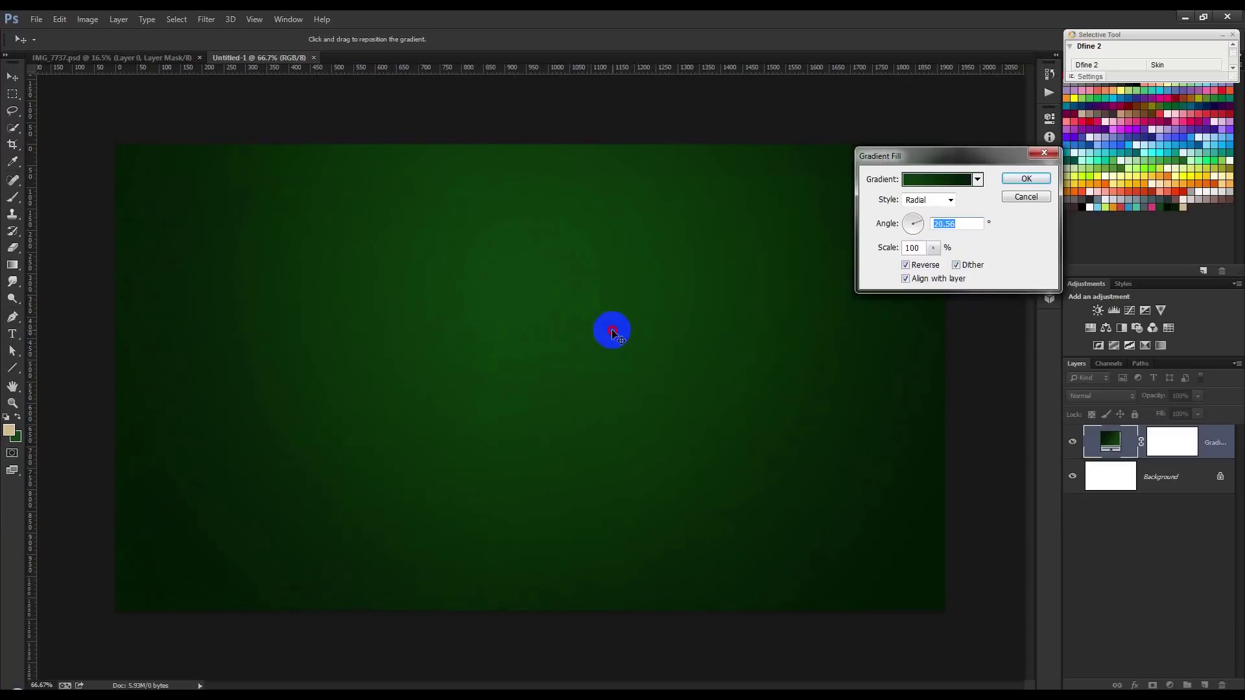
pyautogui.moveTo(612, 333); pyautogui.dragTo(669, 332)
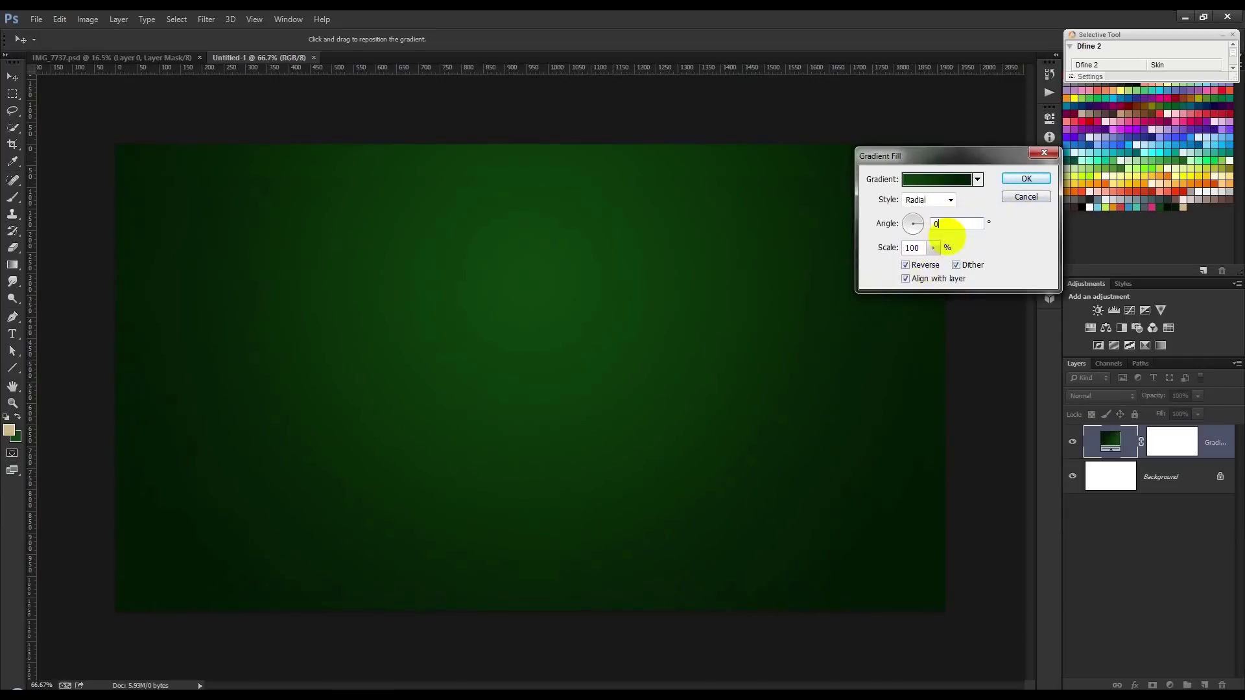
pyautogui.click(1022, 179)
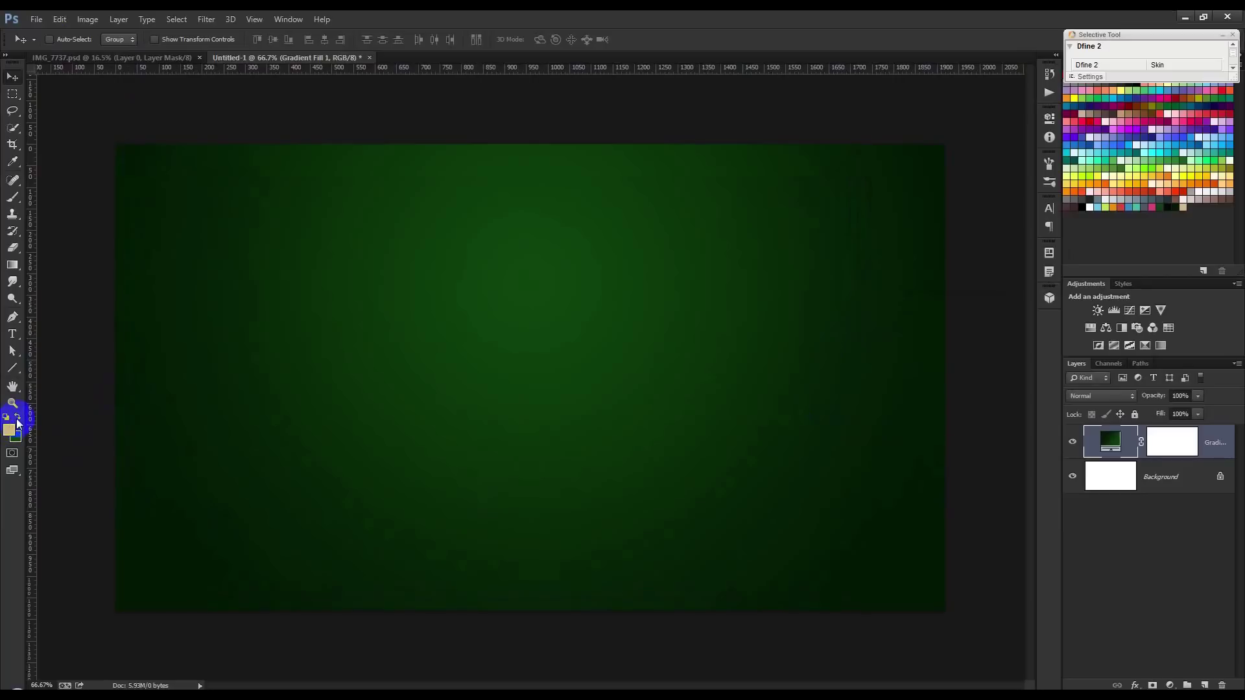
pyautogui.click(36, 19)
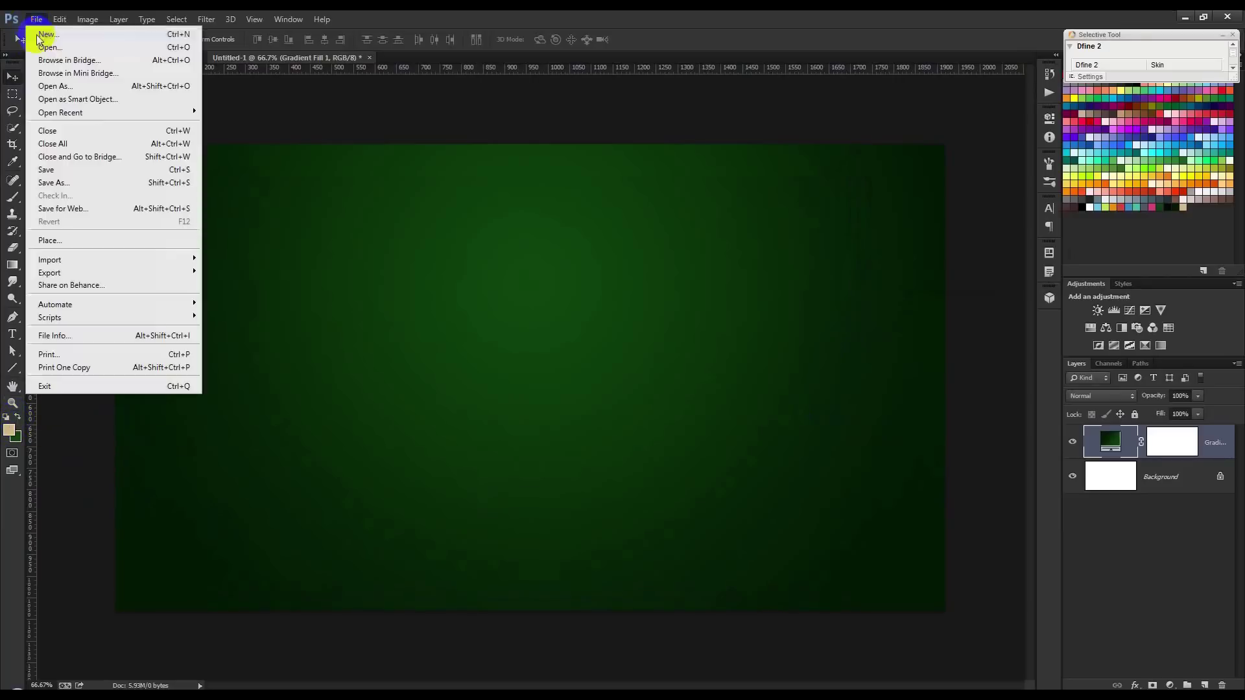
# Step: Create a new 50×50 px white document and zoom in on it
pyautogui.click(49, 30)
pyautogui.doubleClick(480, 283)
pyautogui.write('50')
pyautogui.press('Tab')
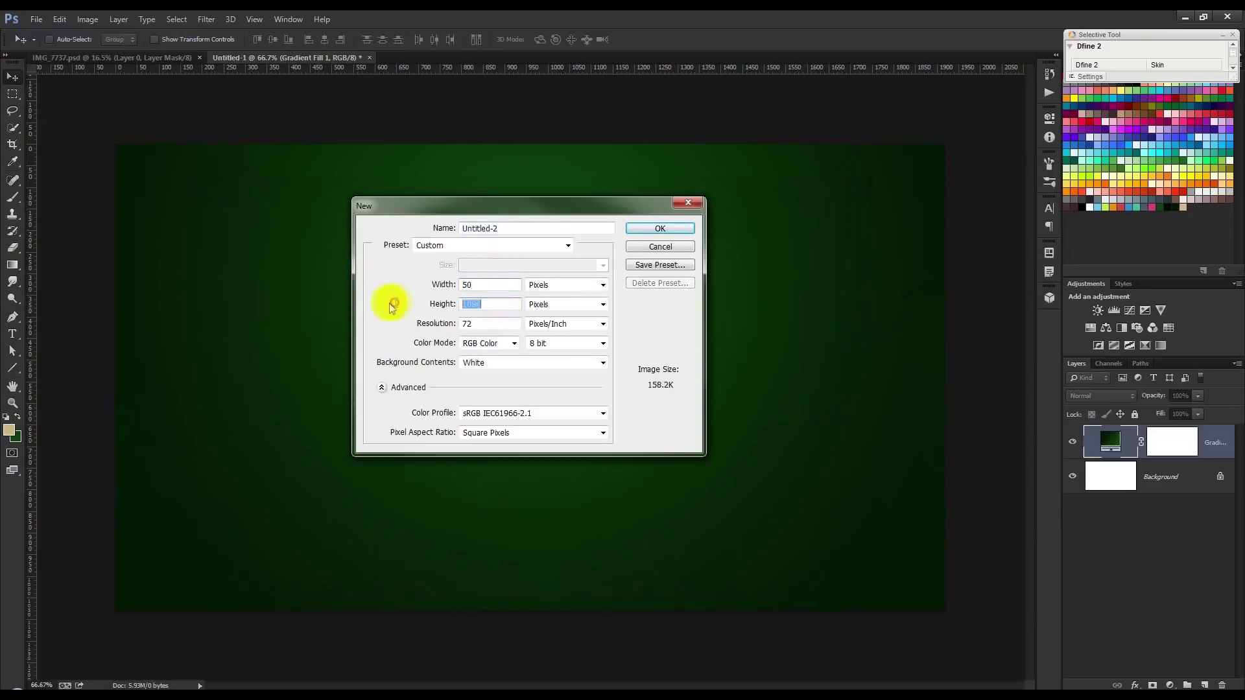
pyautogui.write('50')
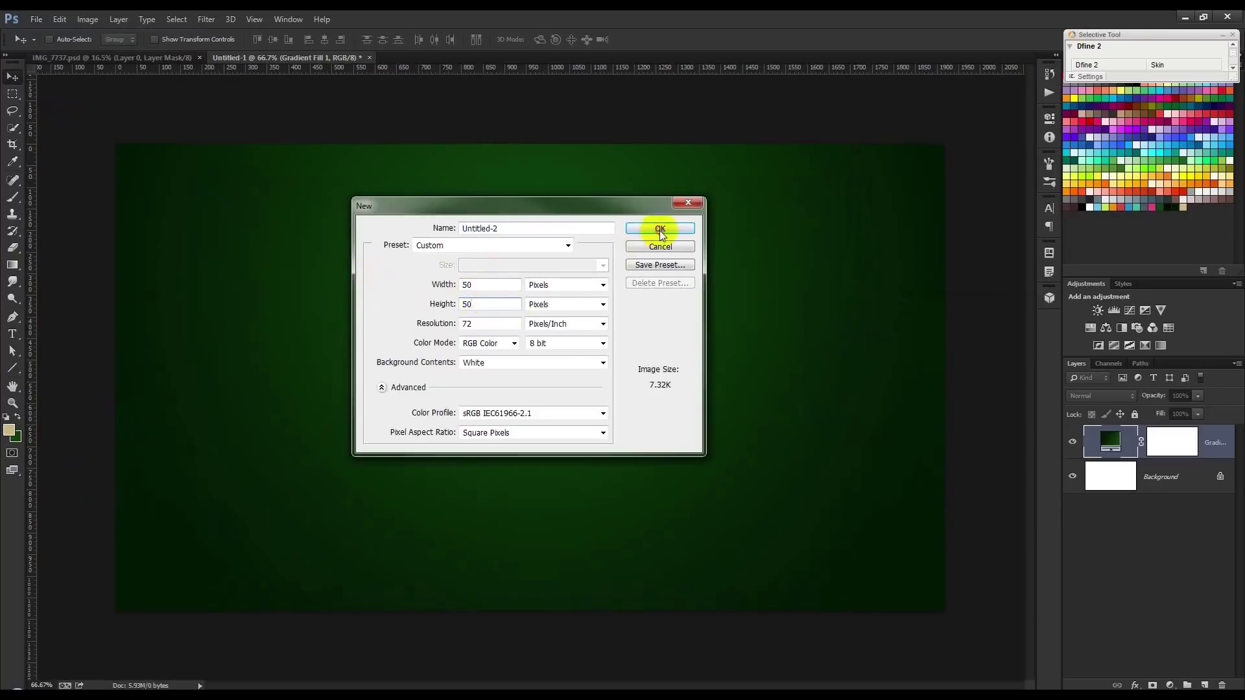
pyautogui.click(660, 229)
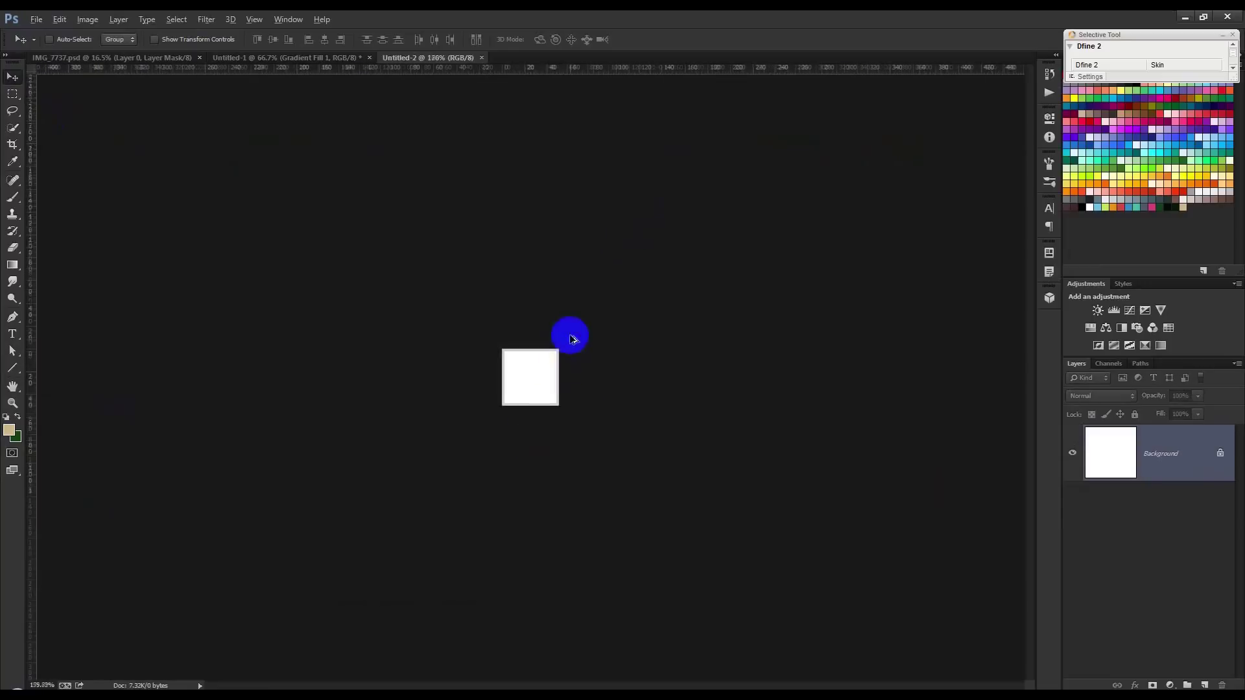
pyautogui.keyDown('ctrl'); pyautogui.keyDown('space'); pyautogui.click(528, 367); pyautogui.keyUp('space'); pyautogui.keyUp('ctrl')
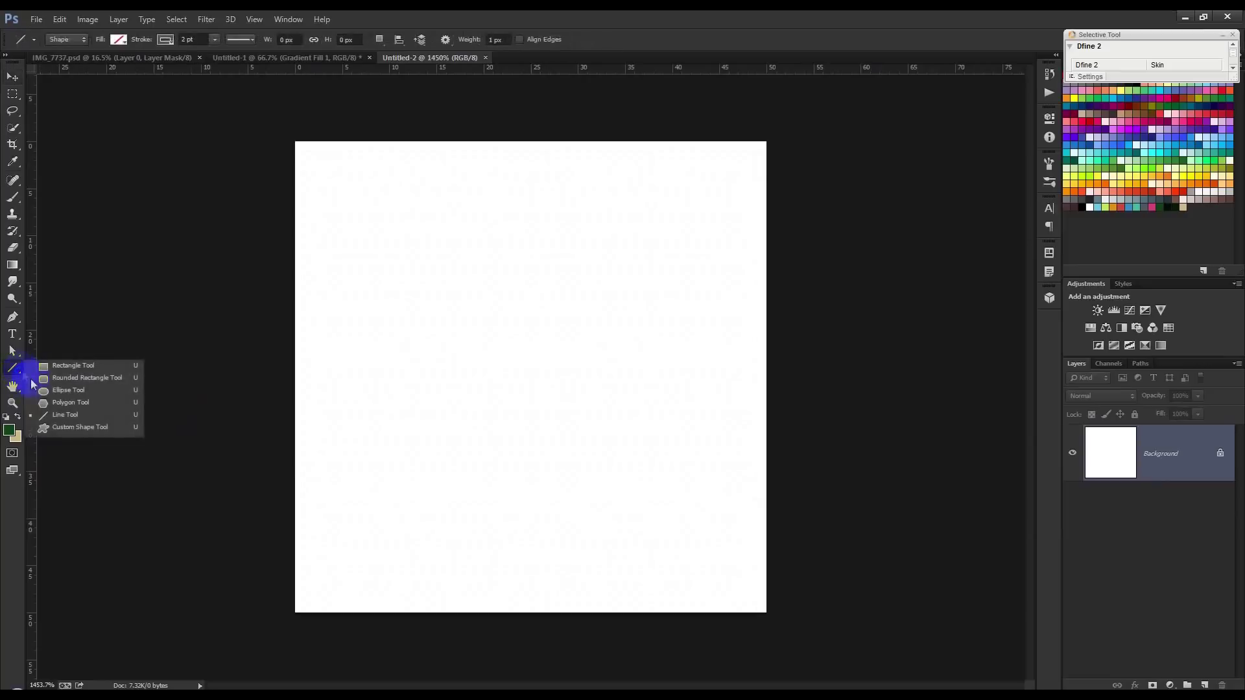
# Step: Draw a small circle near the centre with black stroke and 000000 fill
pyautogui.moveTo(20, 375); pyautogui.dragTo(84, 386)
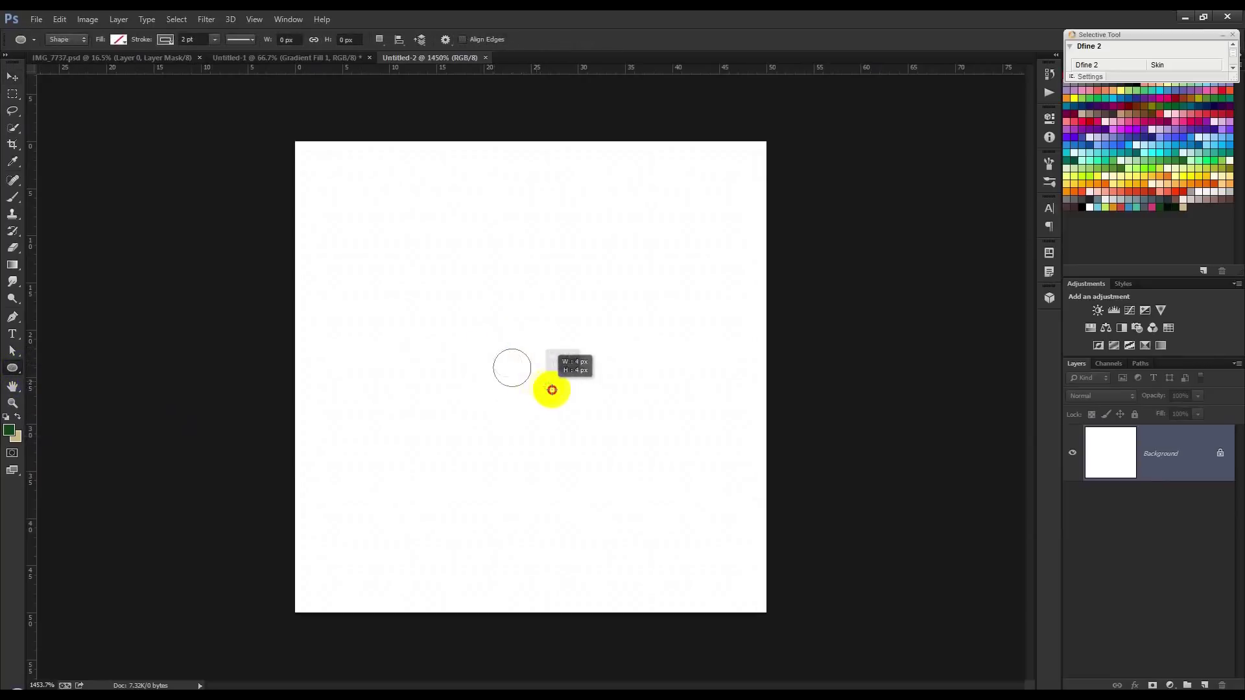
pyautogui.moveTo(513, 364); pyautogui.dragTo(570, 407)
pyautogui.click(166, 39)
pyautogui.click(135, 65)
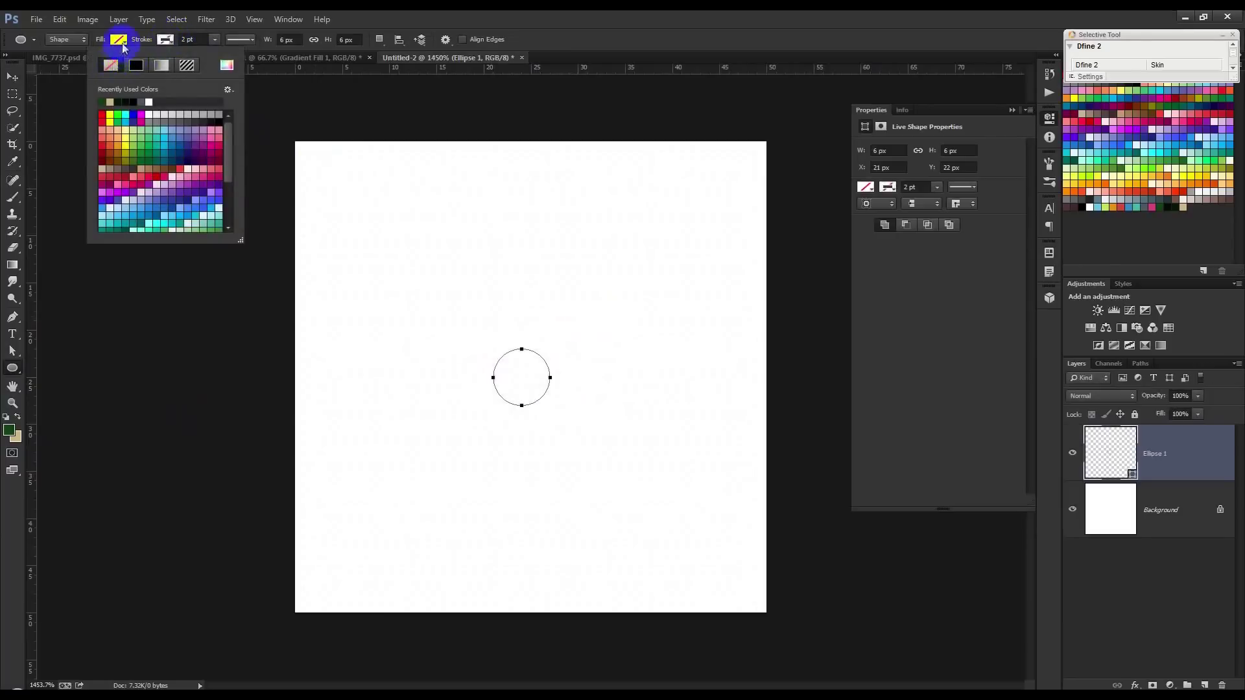
pyautogui.click(118, 40)
pyautogui.click(63, 101)
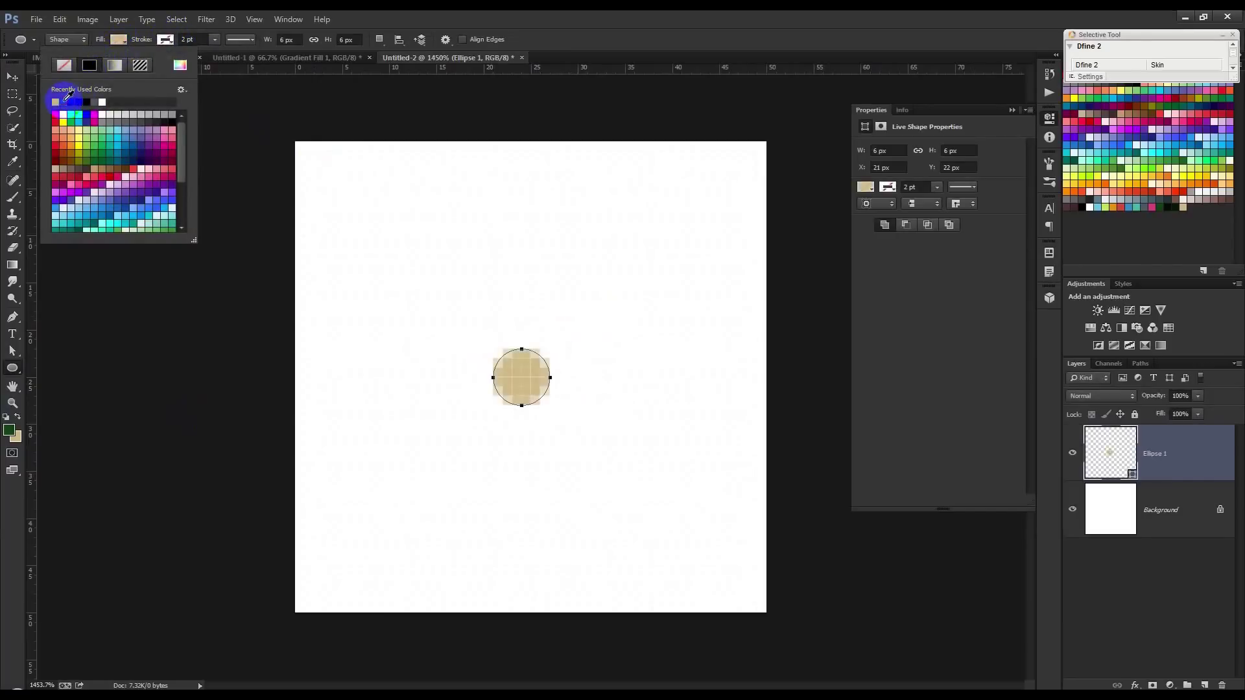
pyautogui.click(12, 77)
pyautogui.doubleClick(1104, 451)
pyautogui.write('000000')
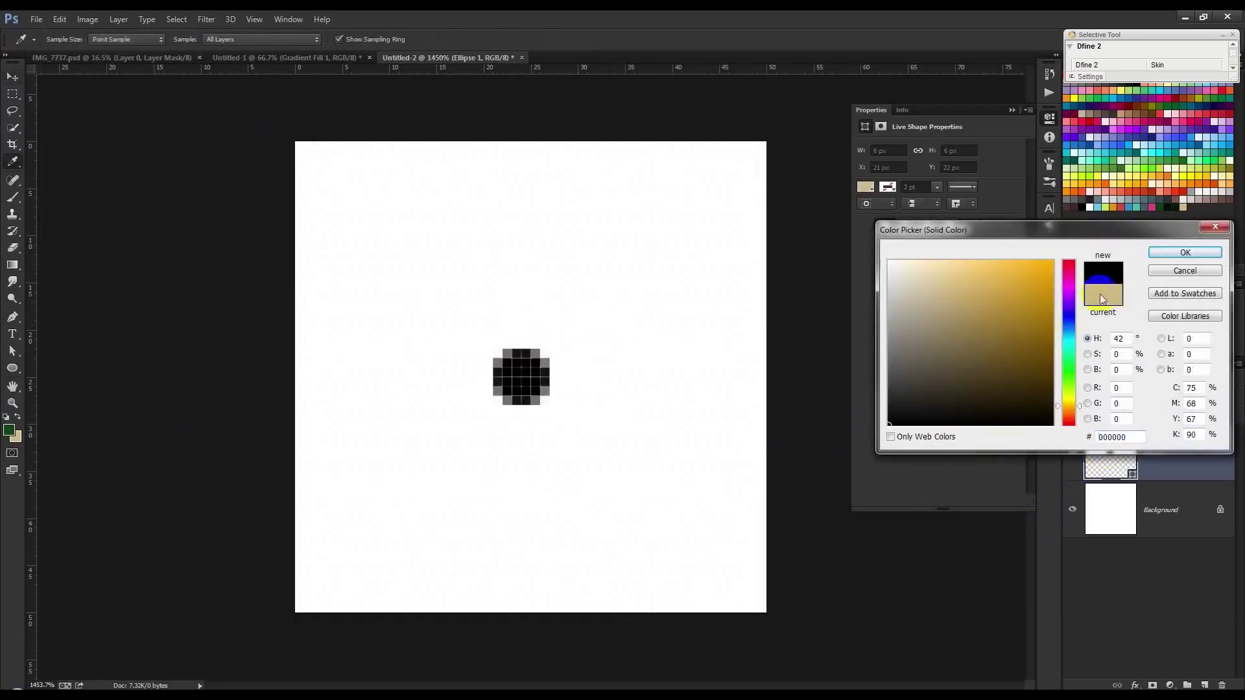
pyautogui.click(1167, 254)
pyautogui.hotkey('ctrl', 'a')
# Step: Scale the circle to 150% (about 9 px) and align it to the canvas horizontal and vertical centres
pyautogui.click(325, 39)
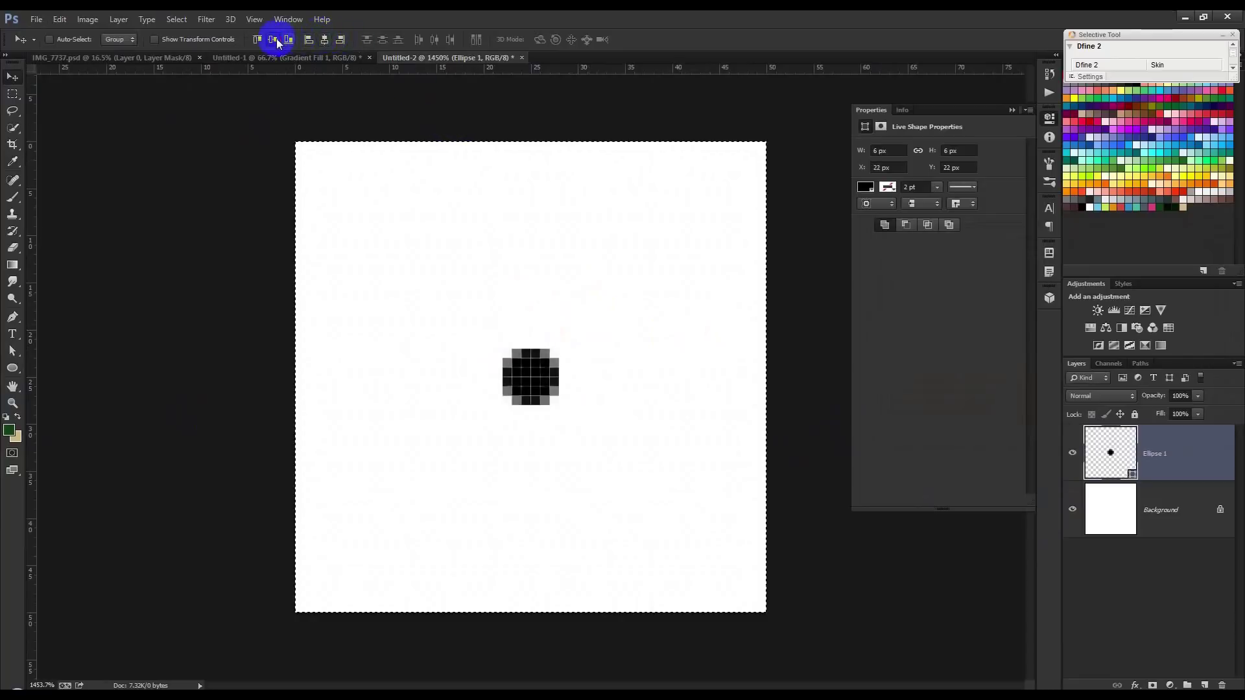
pyautogui.hotkey('ctrl', 'd')
pyautogui.hotkey('ctrl', 't')
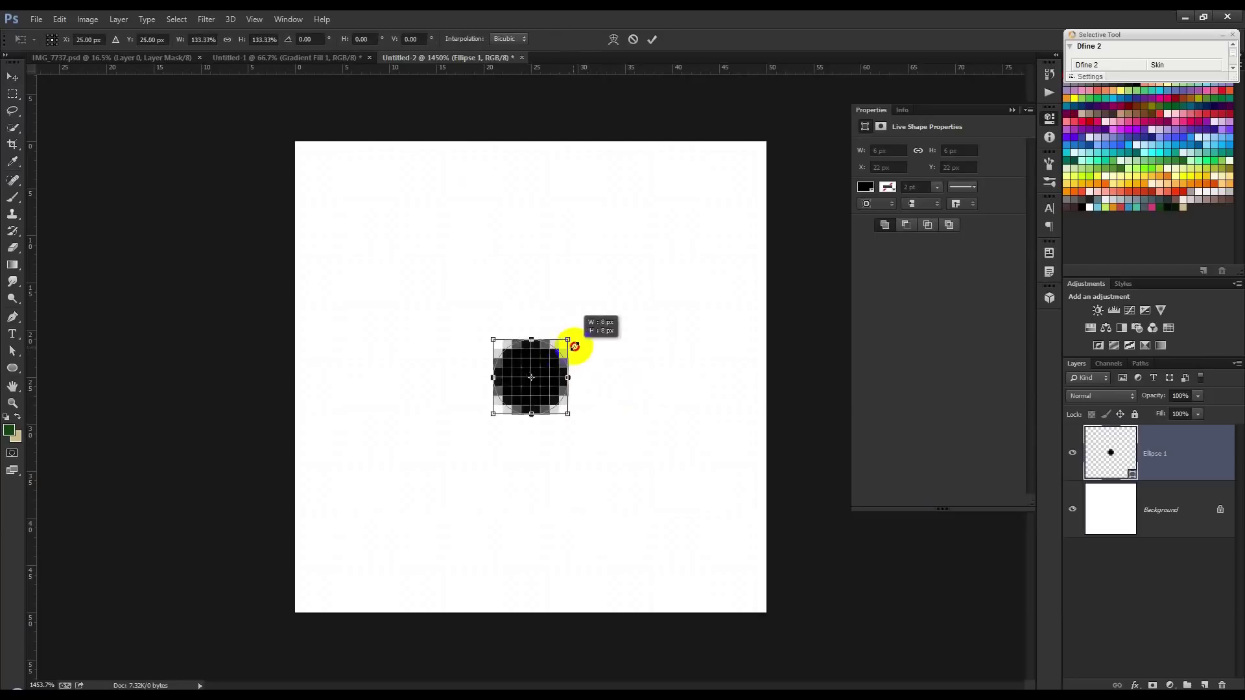
pyautogui.moveTo(568, 349); pyautogui.dragTo(583, 344)
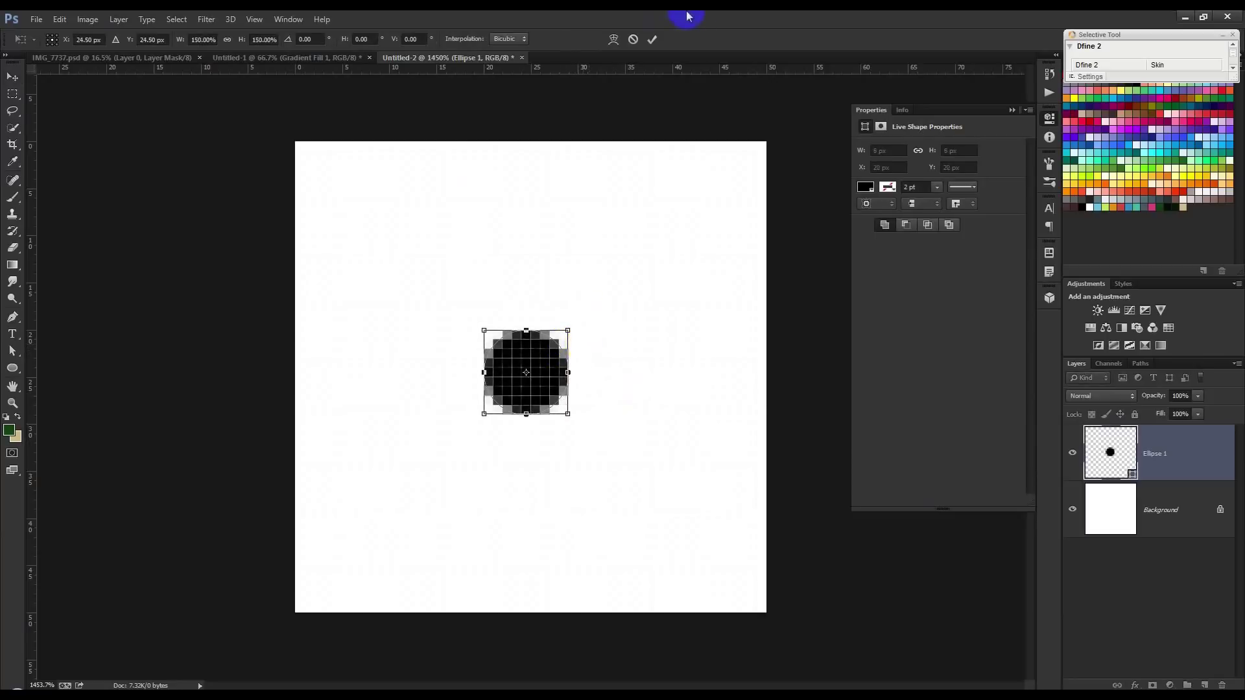
pyautogui.click(656, 41)
pyautogui.hotkey('ctrl', 'a')
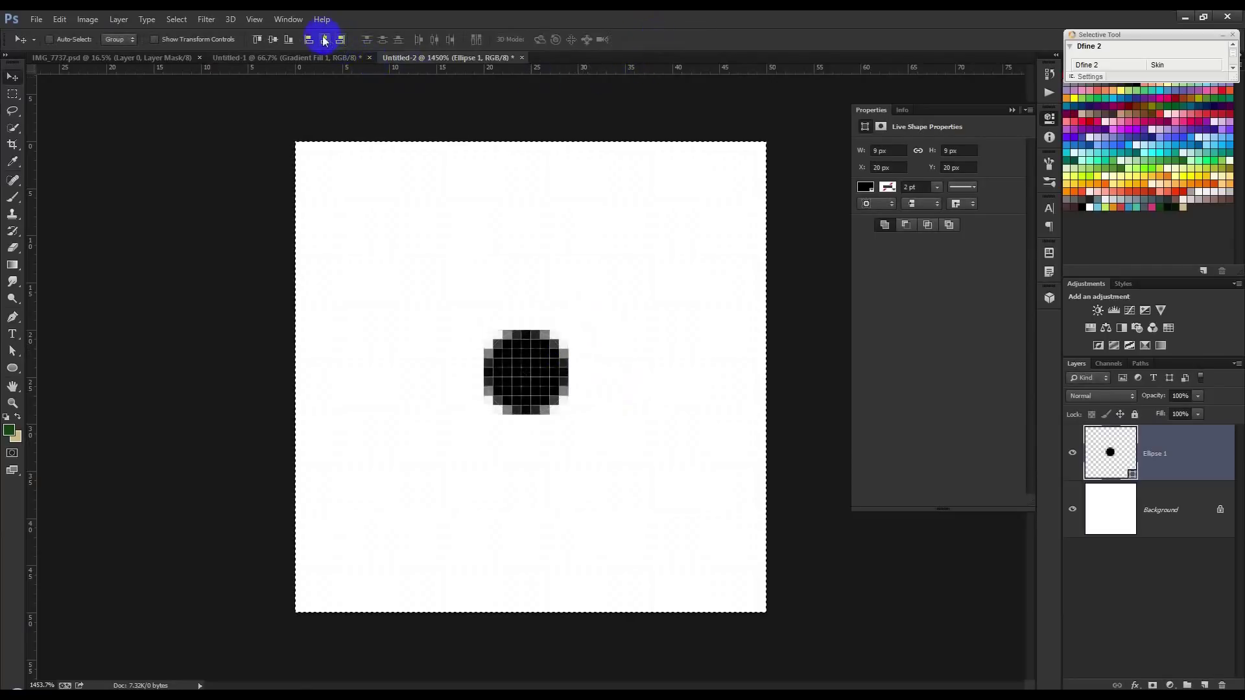
pyautogui.click(290, 39)
pyautogui.click(273, 39)
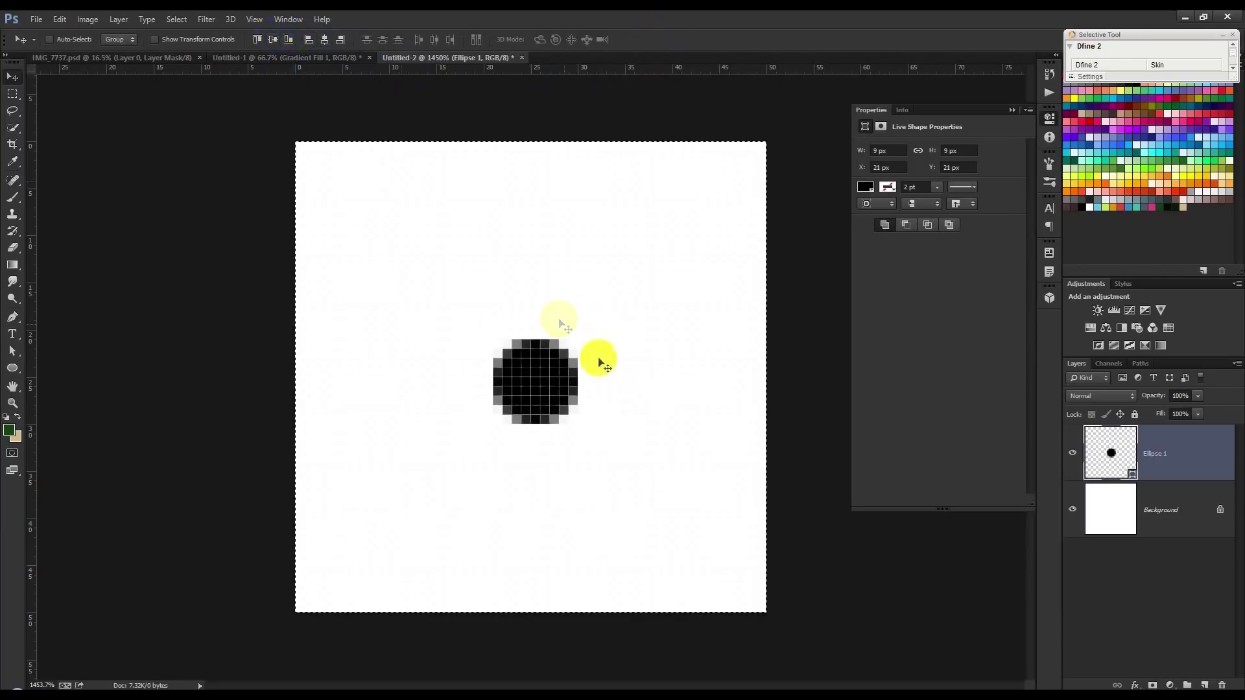
# Step: Duplicate the circle onto the top edge and shrink the copy to about 4 px
pyautogui.click(584, 383)
pyautogui.moveTo(550, 383); pyautogui.dragTo(533, 196)
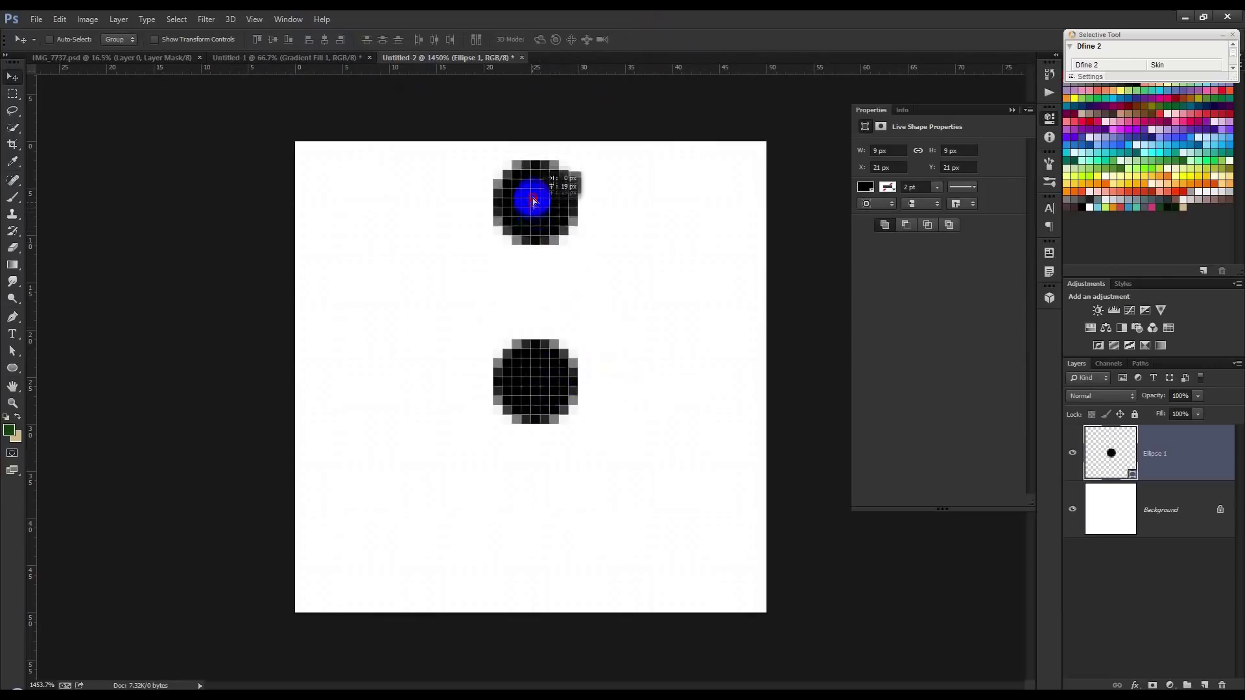
pyautogui.hotkey('ctrl', 't')
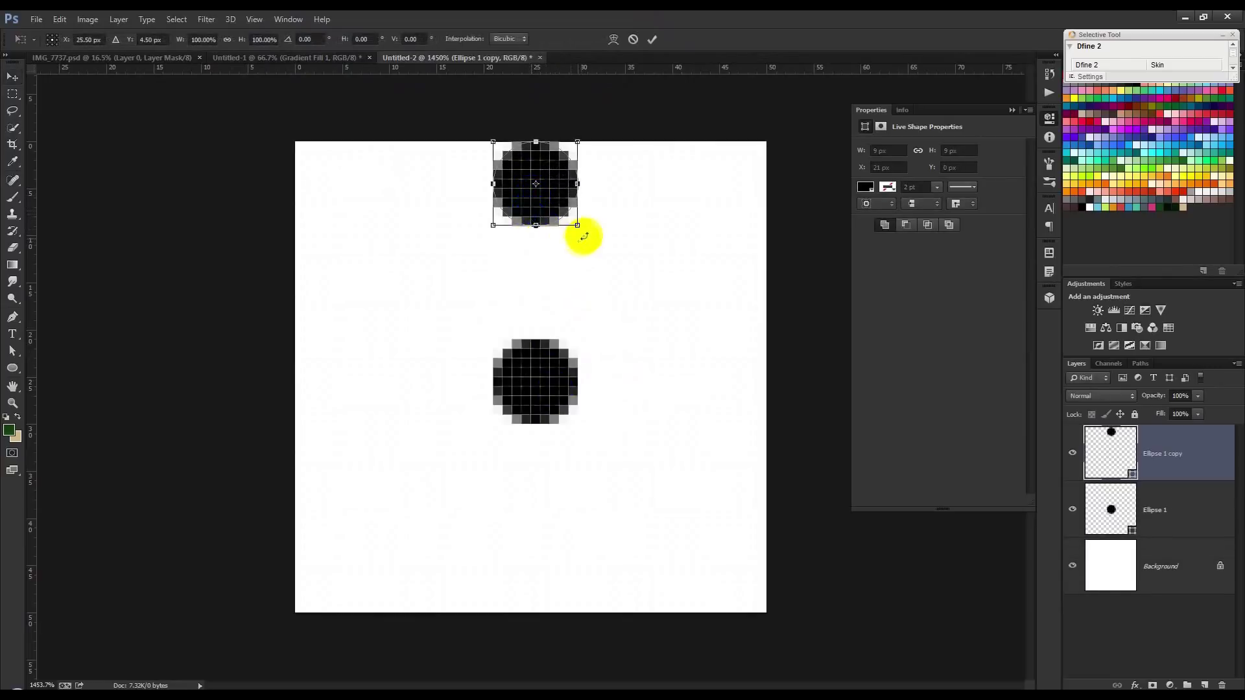
pyautogui.moveTo(579, 227); pyautogui.dragTo(525, 198)
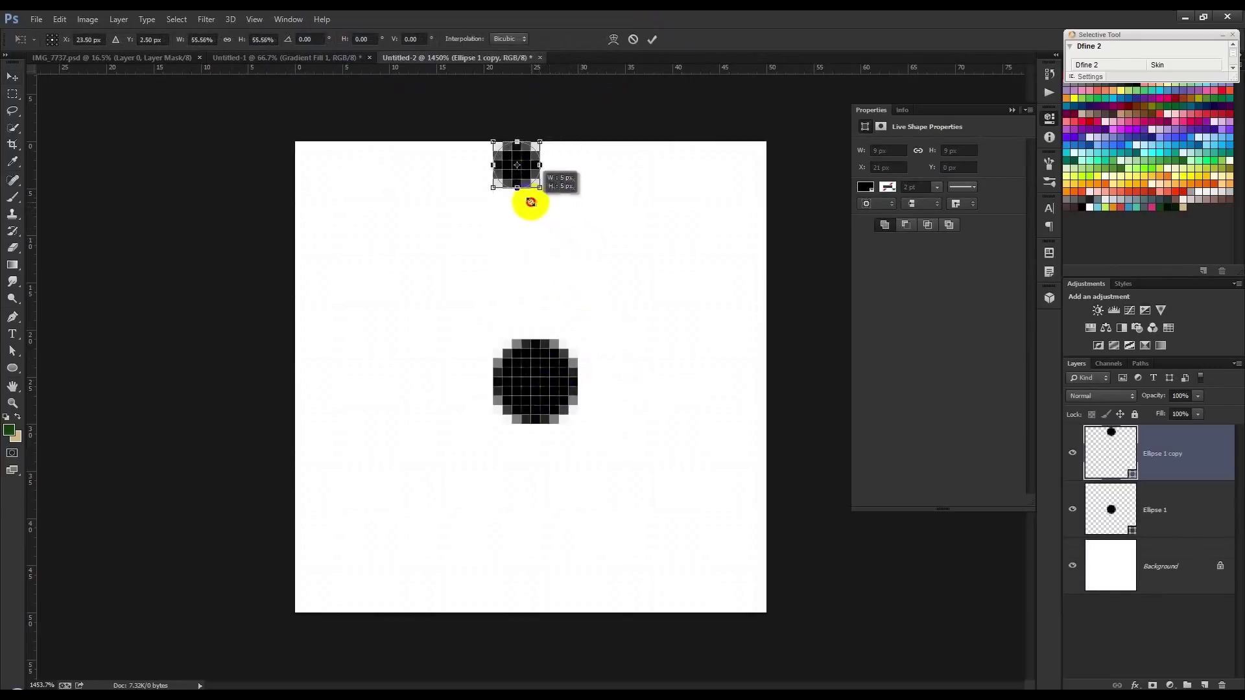
pyautogui.press('Return')
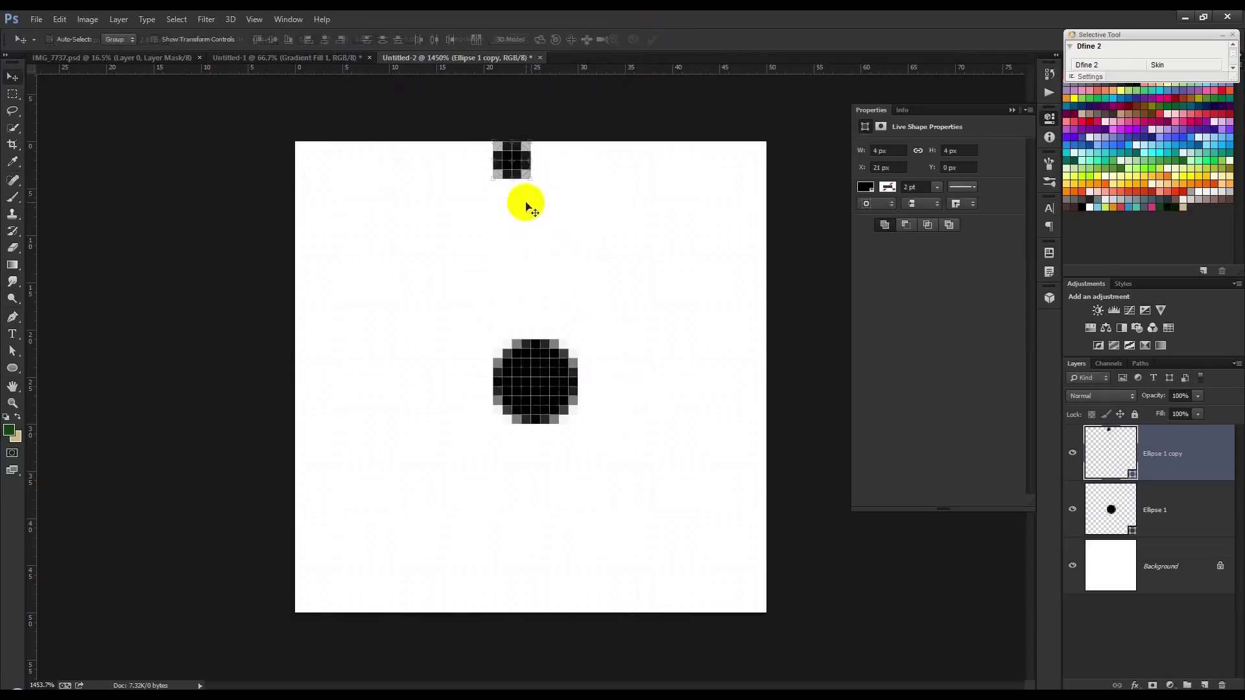
pyautogui.moveTo(529, 209); pyautogui.dragTo(552, 188)
pyautogui.hotkey('ctrl', 'a')
pyautogui.hotkey('ctrl', 'd')
# Step: Copy the small dot to the bottom, left and right edges, centring the left one vertically
pyautogui.moveTo(598, 172); pyautogui.dragTo(604, 621)
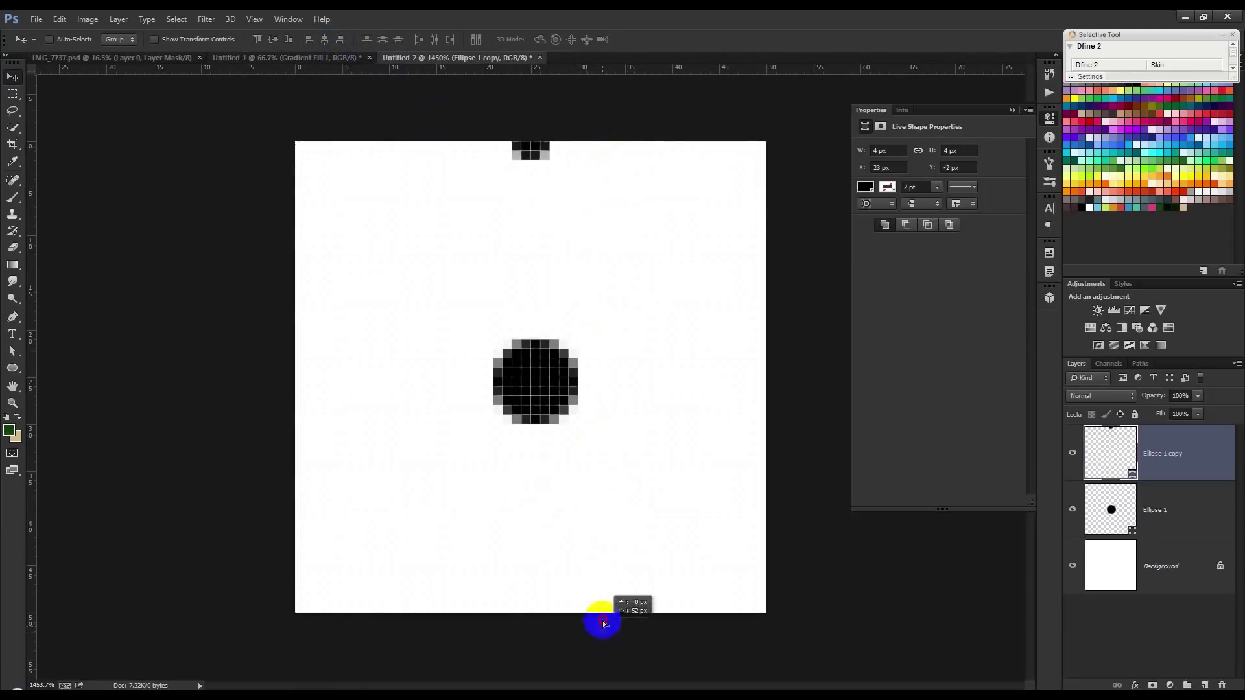
pyautogui.moveTo(604, 619); pyautogui.dragTo(392, 345)
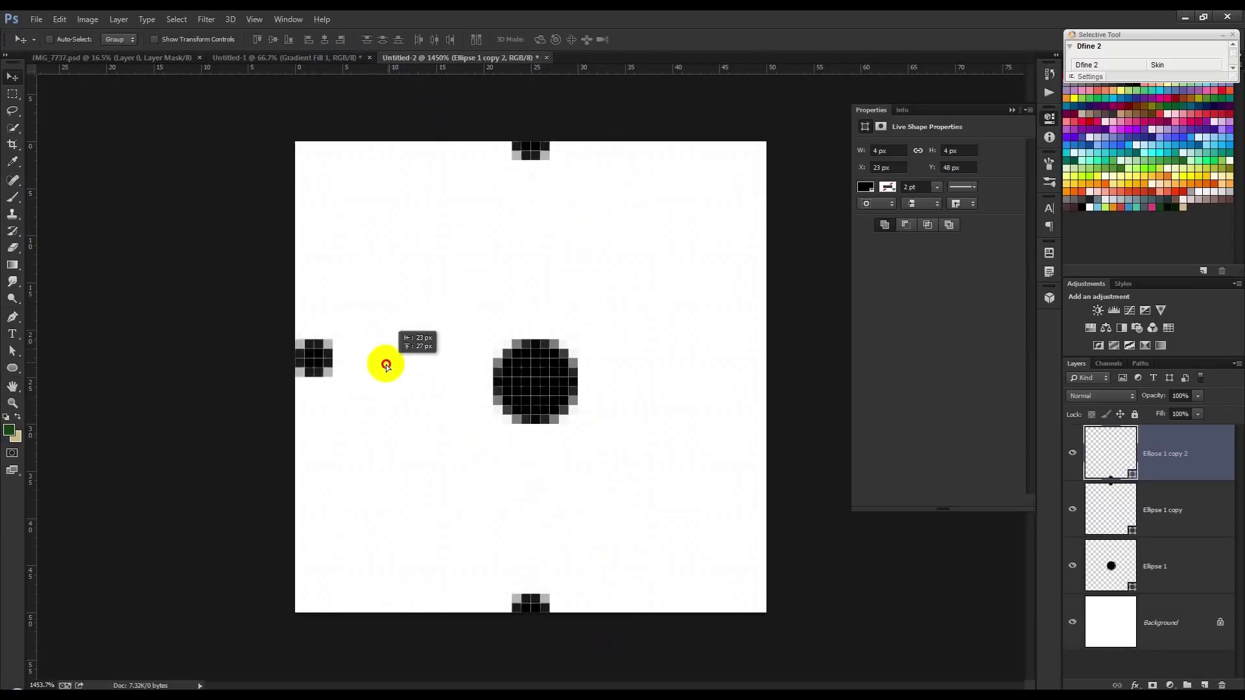
pyautogui.moveTo(392, 346); pyautogui.dragTo(371, 374)
pyautogui.hotkey('ctrl', 'a')
pyautogui.click(273, 39)
pyautogui.hotkey('ctrl', 'd')
pyautogui.moveTo(336, 408); pyautogui.dragTo(814, 411)
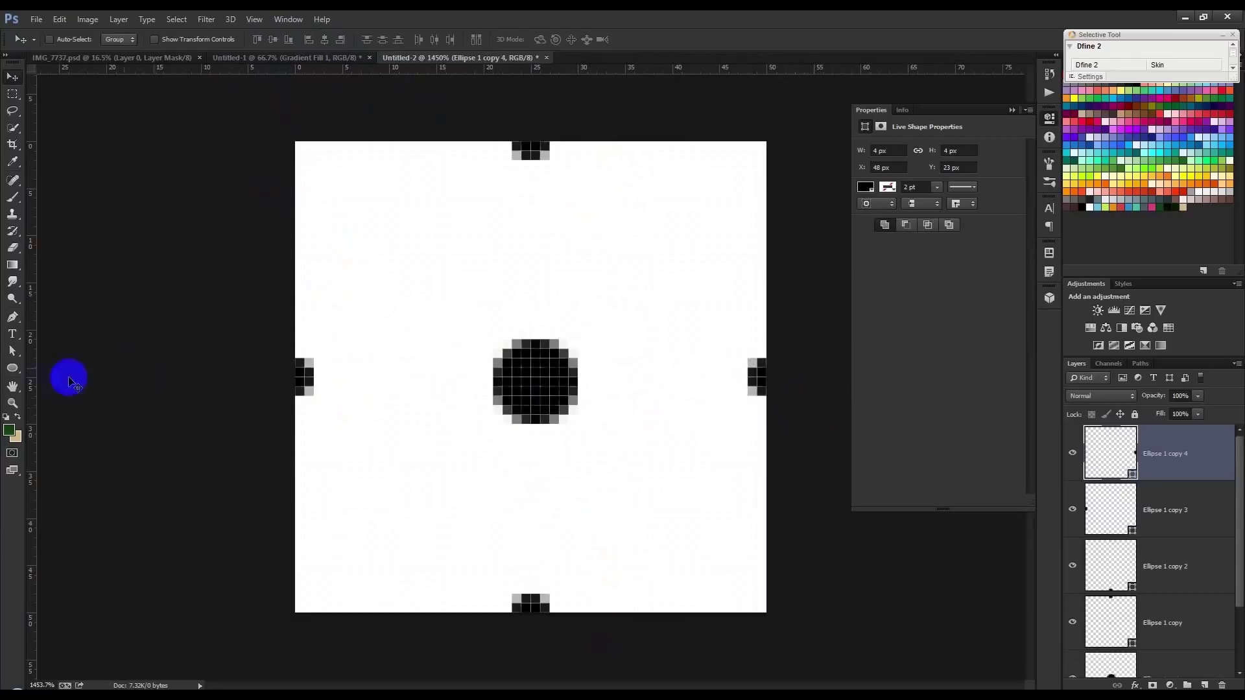
pyautogui.rightClick(12, 367)
# Step: Draw thin black lines with the Line Tool linking the four edge dots into a diamond
pyautogui.click(58, 417)
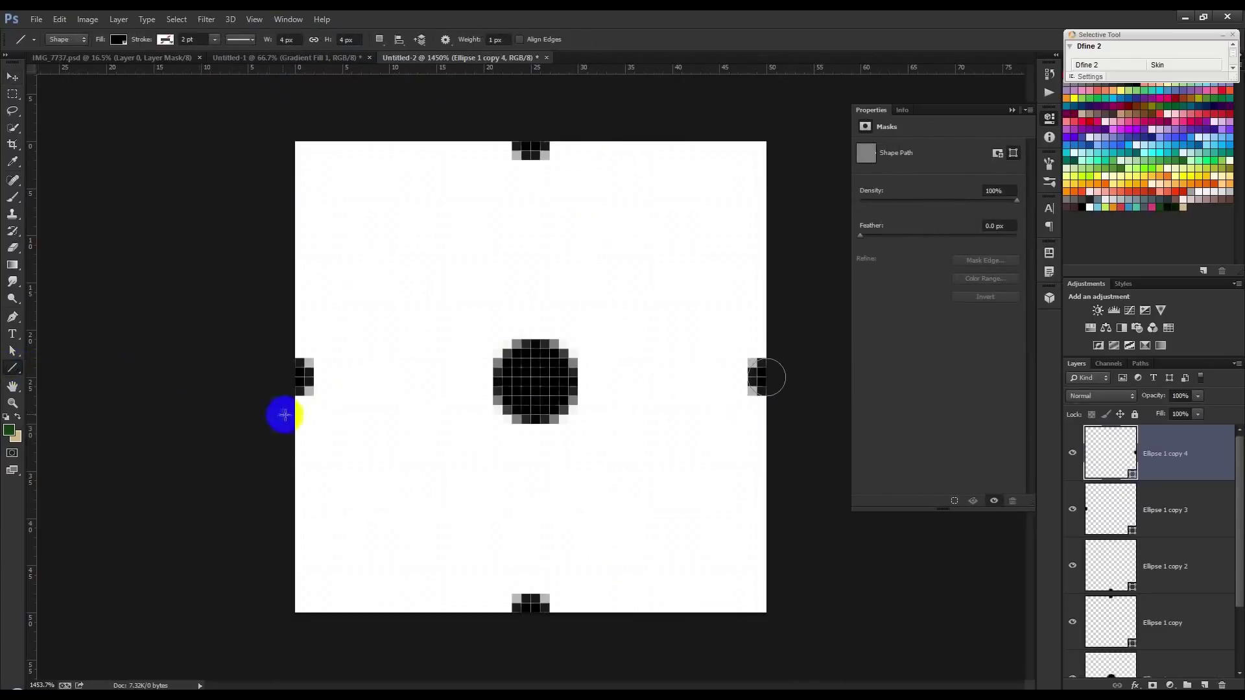
pyautogui.click(304, 389)
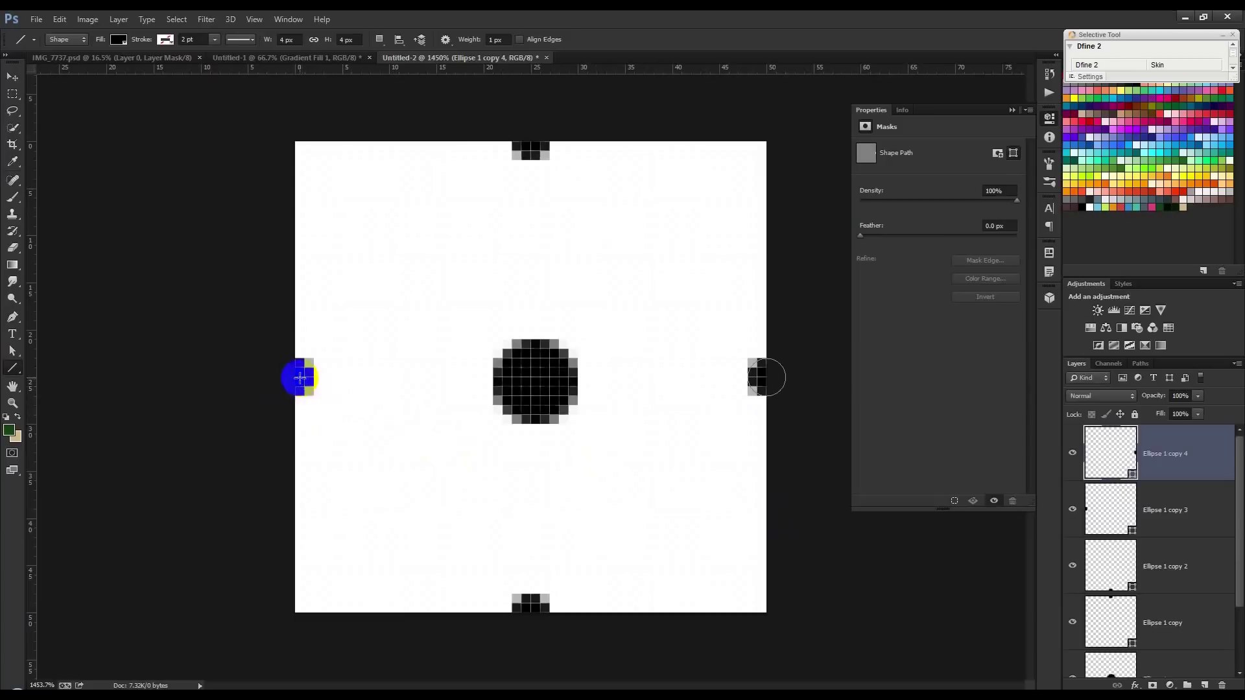
pyautogui.moveTo(300, 377)
pyautogui.mouseDown()
pyautogui.moveTo(529, 146)
pyautogui.moveTo(766, 381)
pyautogui.moveTo(529, 610)
pyautogui.moveTo(297, 379)
pyautogui.mouseUp()
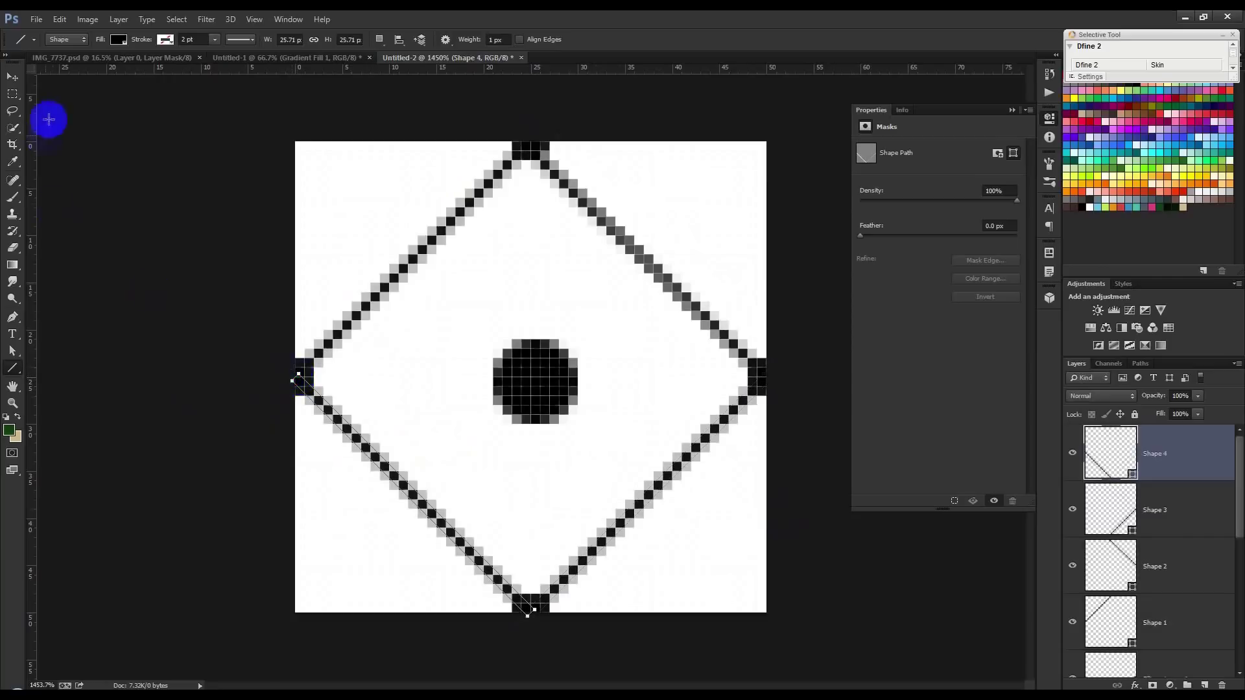
pyautogui.click(13, 76)
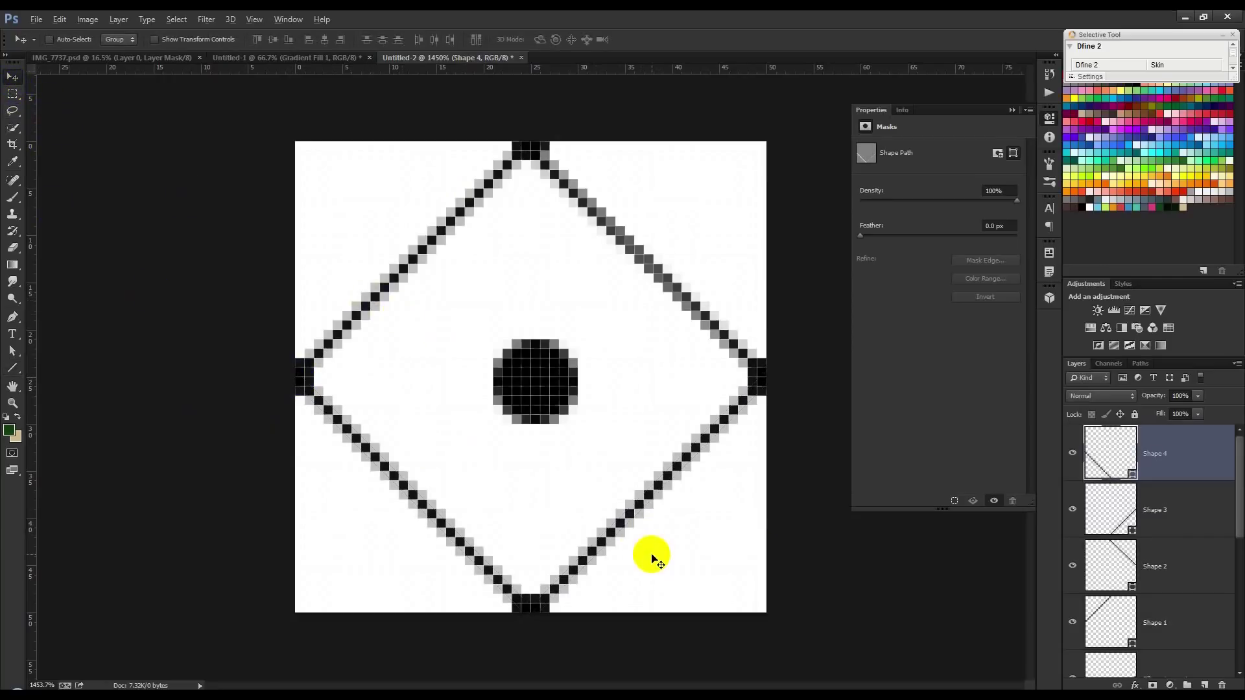
pyautogui.scroll(-2, 652, 554)
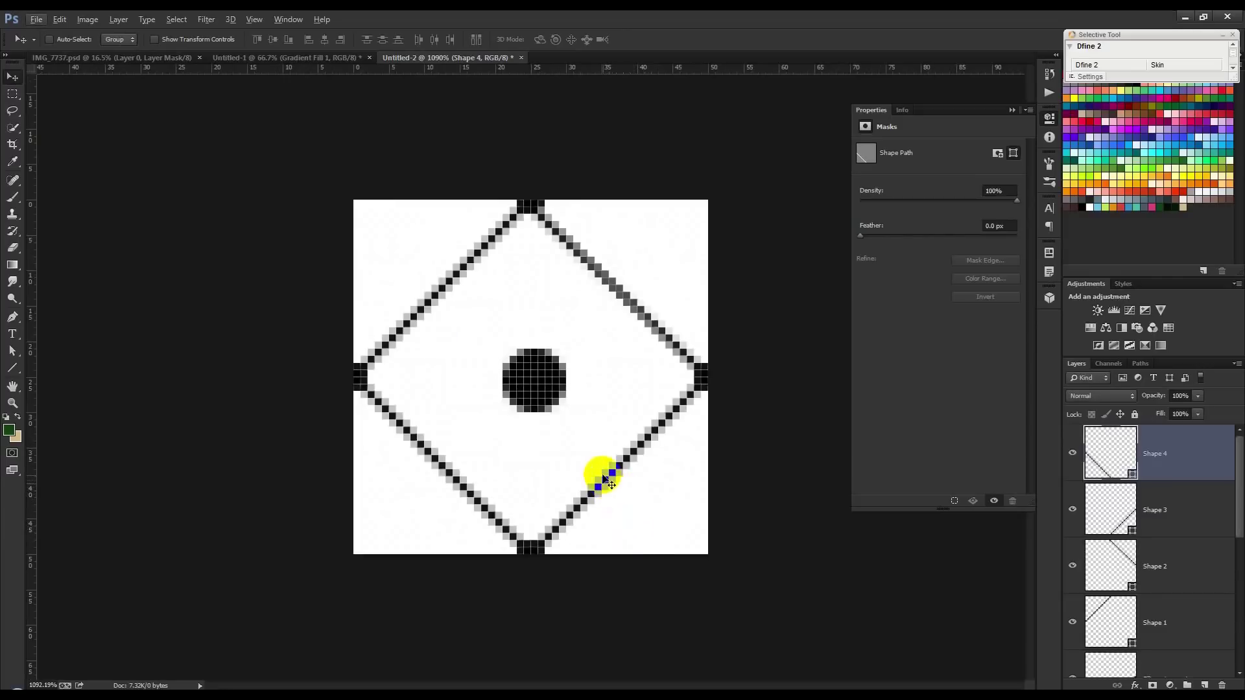
# Step: Duplicate the central dot into the corners of the canvas
pyautogui.click(542, 392)
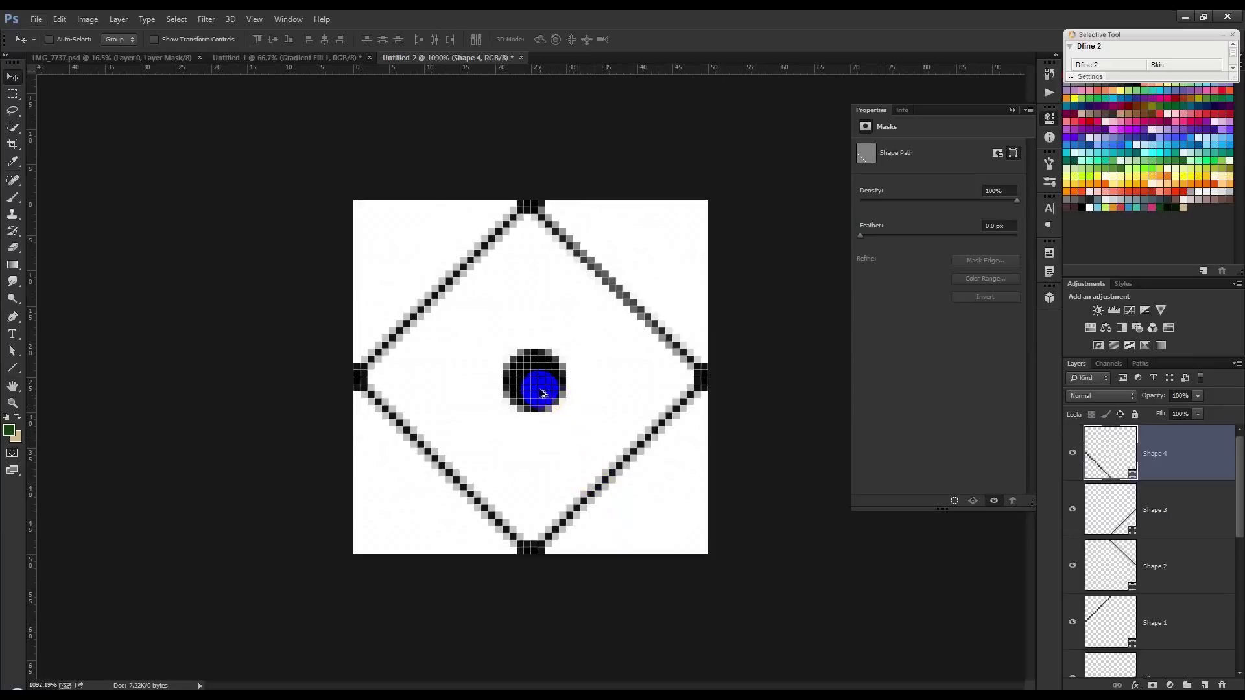
pyautogui.scroll(-5, 1176, 579)
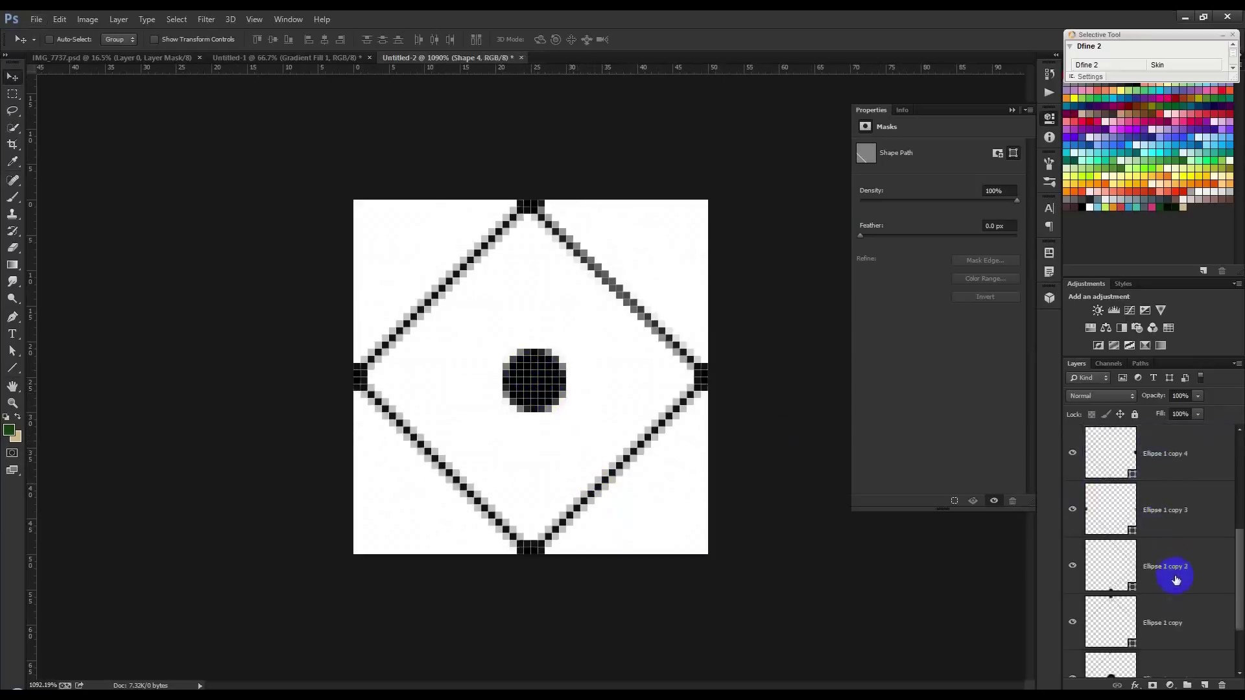
pyautogui.scroll(-2, 1175, 579)
pyautogui.click(1151, 603)
pyautogui.moveTo(535, 380); pyautogui.dragTo(387, 220)
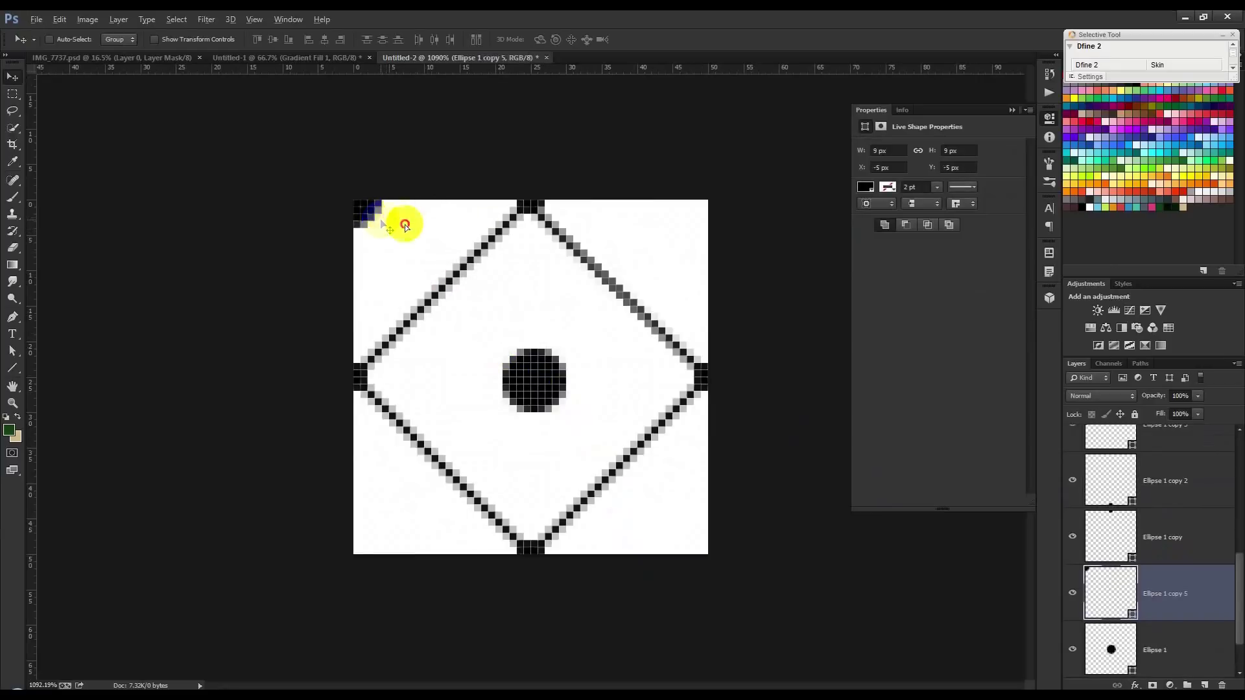
pyautogui.moveTo(399, 222); pyautogui.dragTo(747, 216)
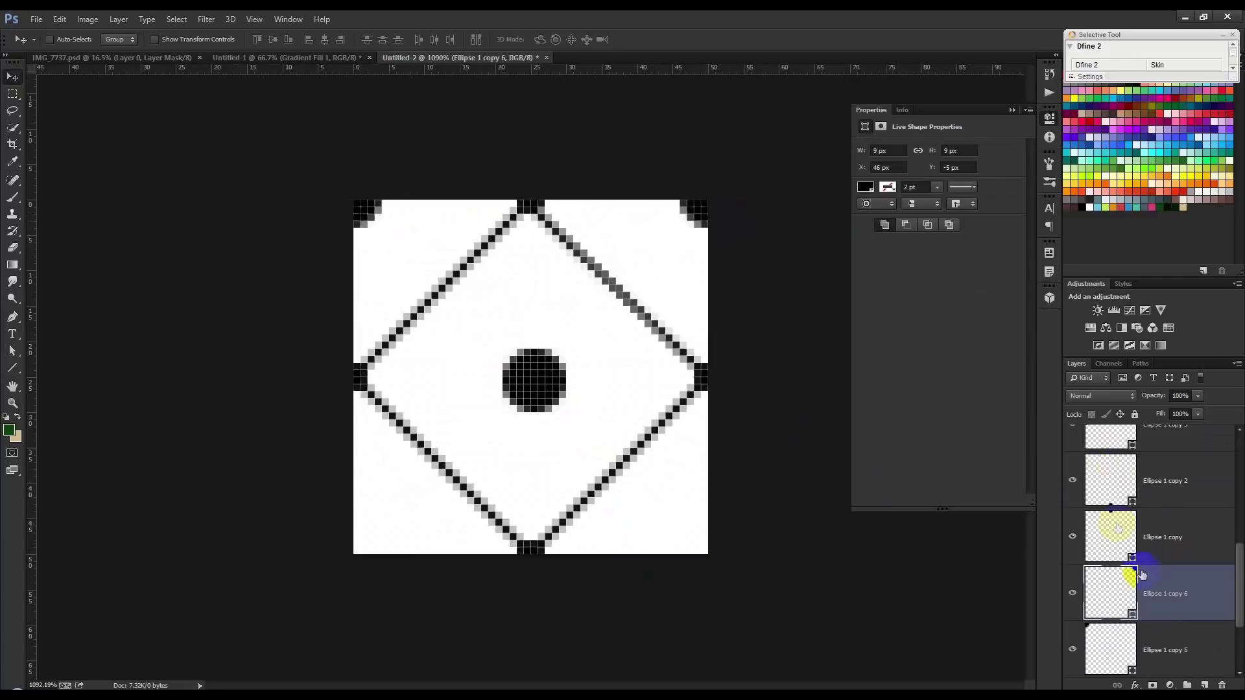
pyautogui.scroll(-2, 1153, 575)
pyautogui.moveTo(797, 501)
pyautogui.mouseDown()
pyautogui.moveTo(777, 522)
pyautogui.moveTo(815, 647)
pyautogui.mouseUp()
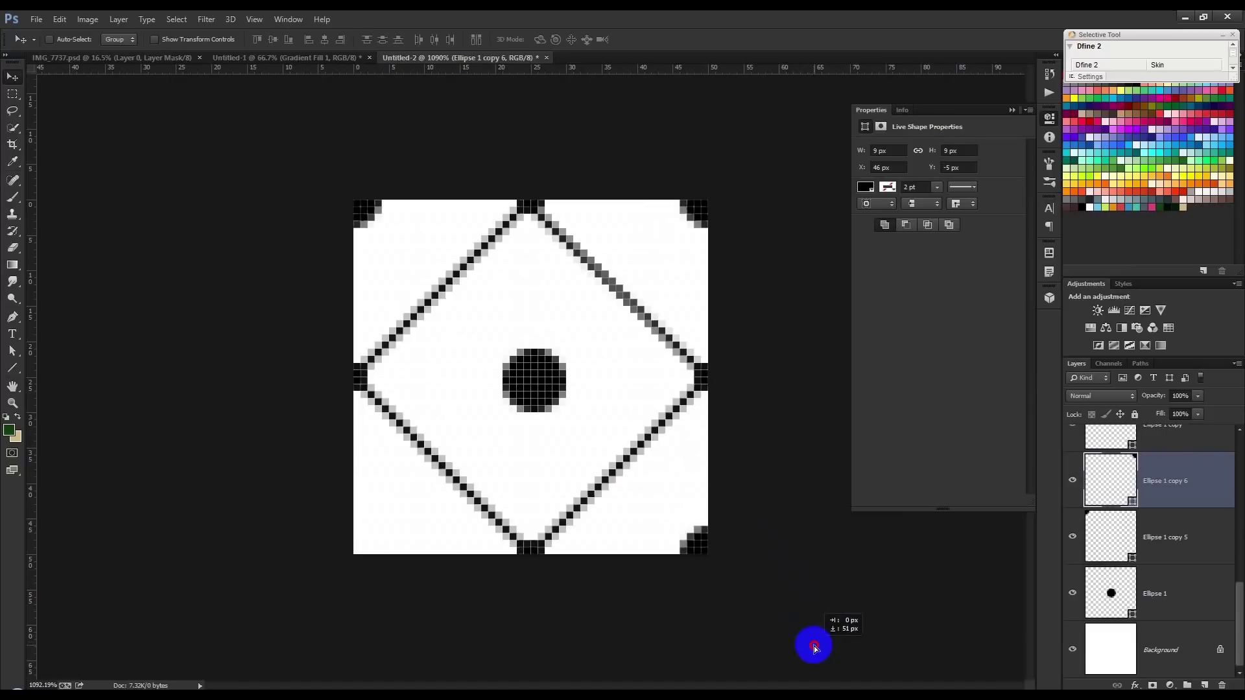
pyautogui.moveTo(736, 538)
pyautogui.mouseDown()
pyautogui.moveTo(749, 559)
pyautogui.moveTo(418, 548)
pyautogui.mouseUp()
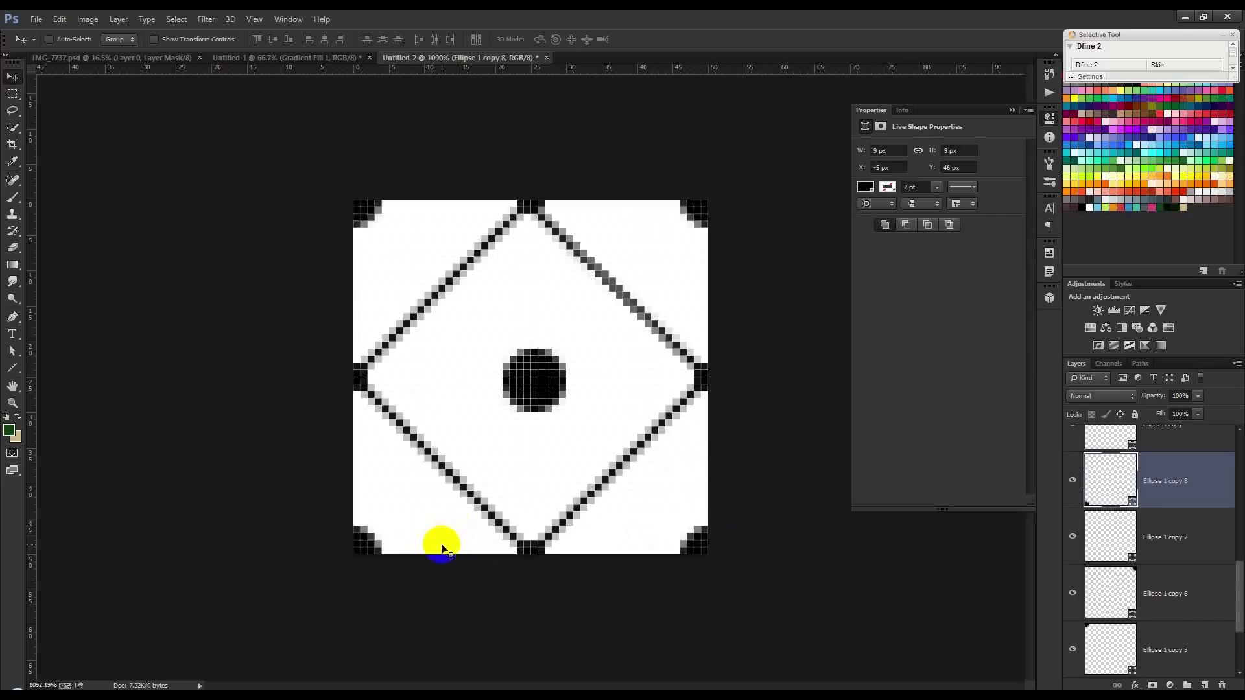
# Step: Select all ellipse layers from the top copy down to Ellipse 1 in the Layers panel
pyautogui.scroll(-5, 443, 545)
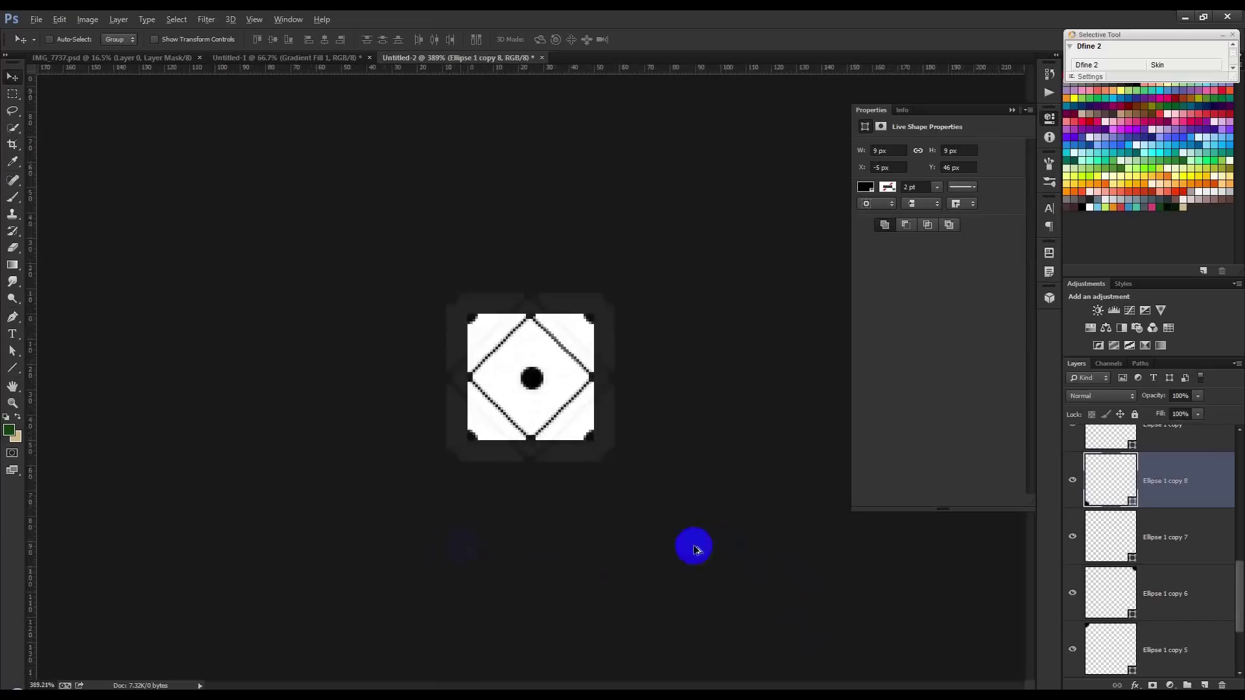
pyautogui.click(1167, 593)
pyautogui.moveTo(1166, 594); pyautogui.dragTo(1154, 480)
pyautogui.scroll(-3, 1158, 602)
pyautogui.keyDown('shift'); pyautogui.click(1164, 595); pyautogui.keyUp('shift')
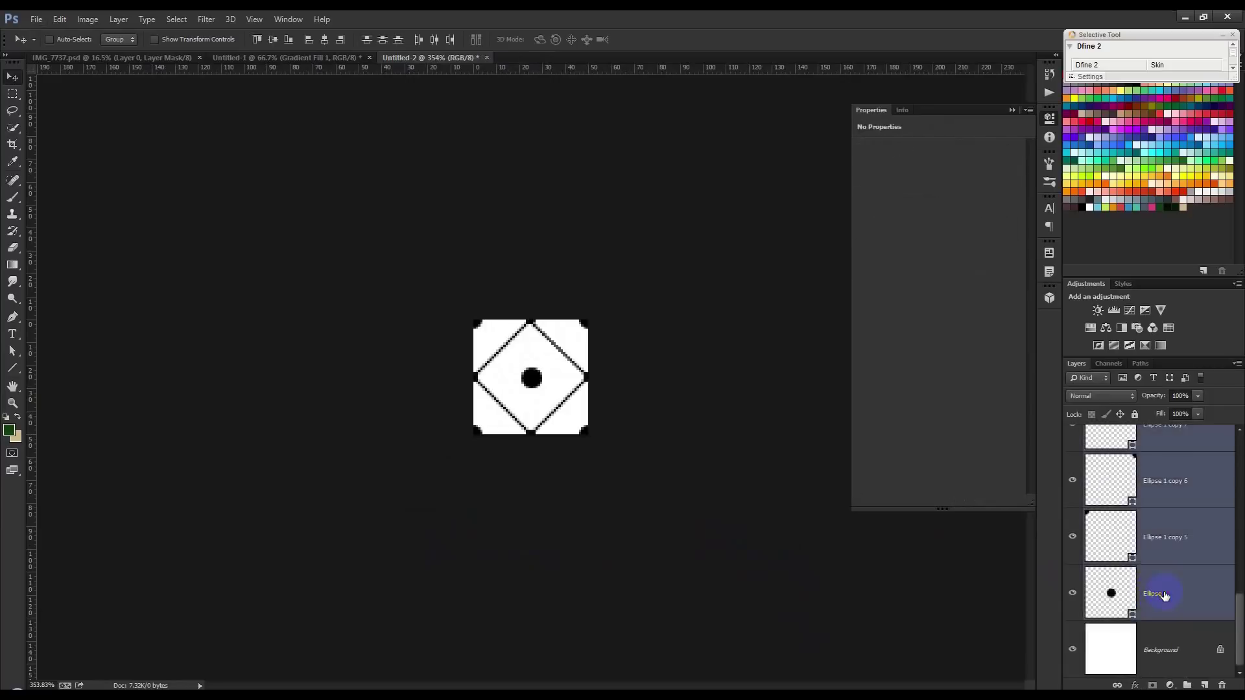
# Step: Merge the ellipse layers into one shape layer and delete the white Background layer
pyautogui.hotkey('ctrl', 'e')
pyautogui.click(1123, 507)
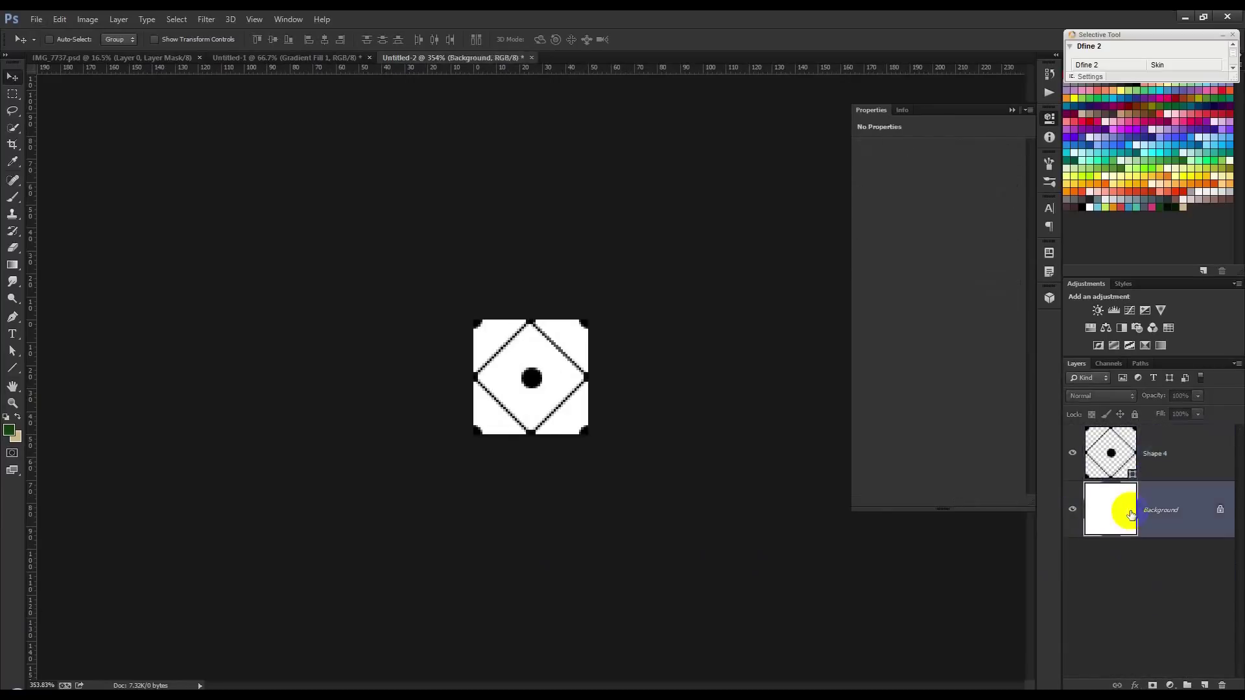
pyautogui.press('Delete')
pyautogui.scroll(2, 701, 427)
pyautogui.scroll(3, 700, 427)
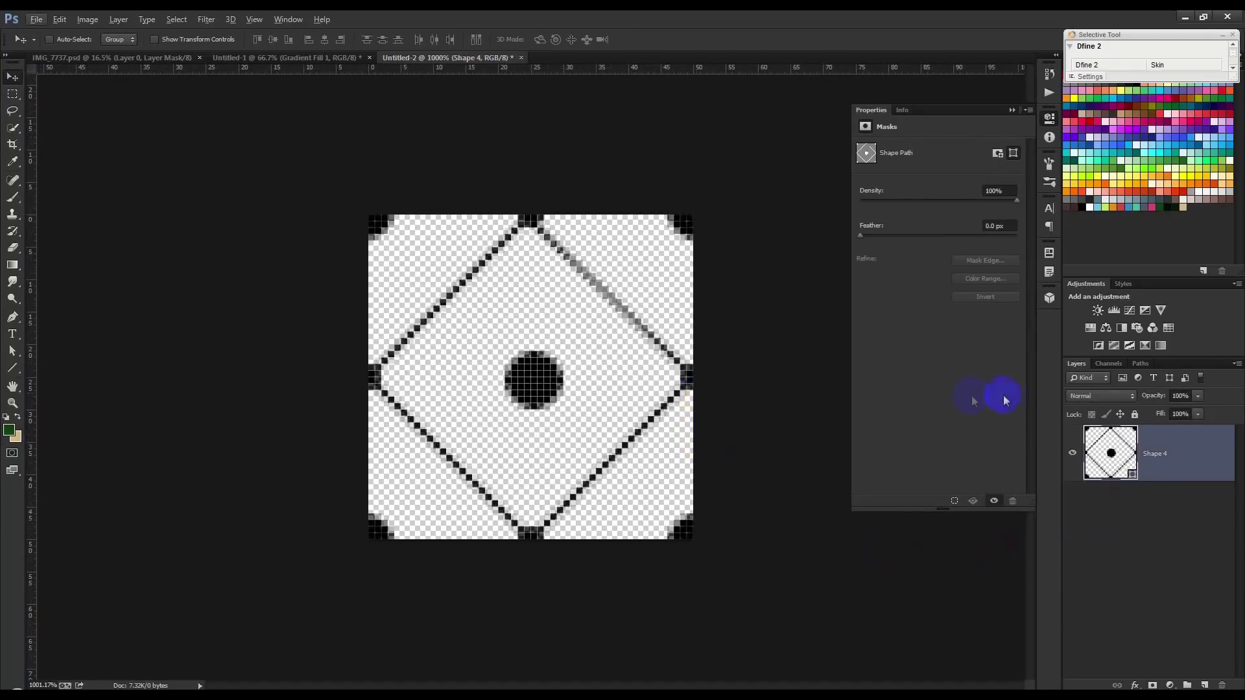
pyautogui.hotkey('ctrl', 'z')
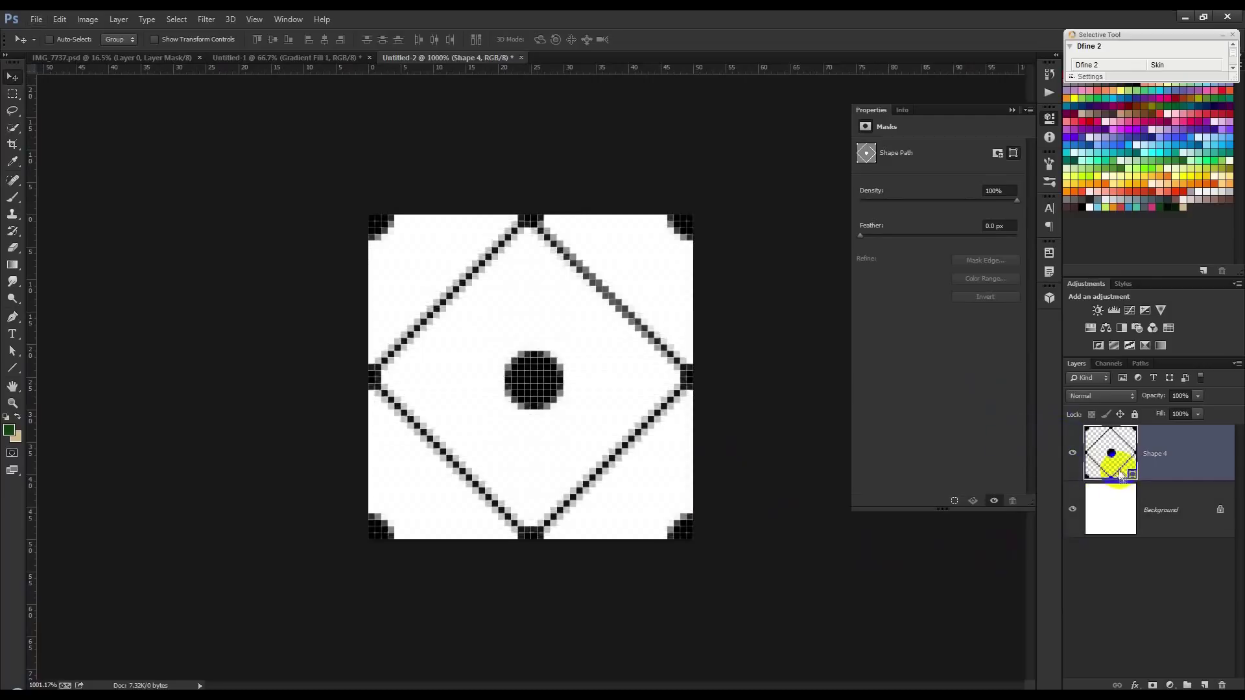
pyautogui.hotkey('ctrl', 'z')
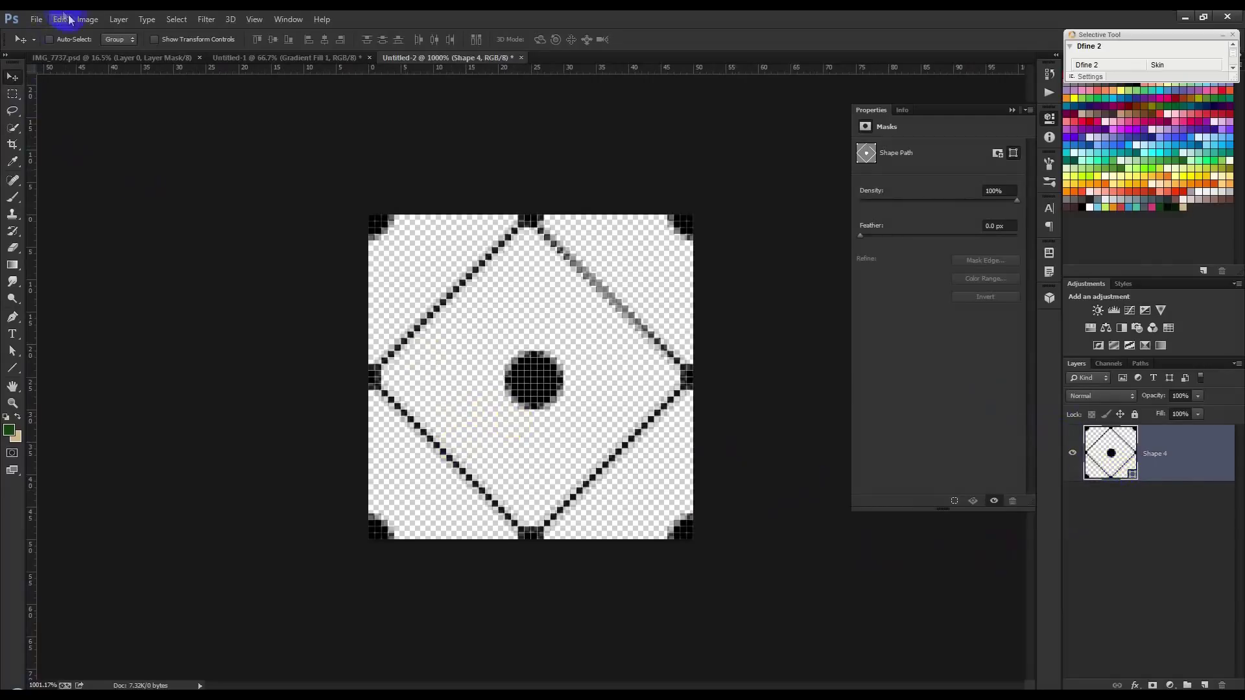
# Step: Define the tile as a new pattern and return to the green Untitled-1 poster
pyautogui.click(69, 19)
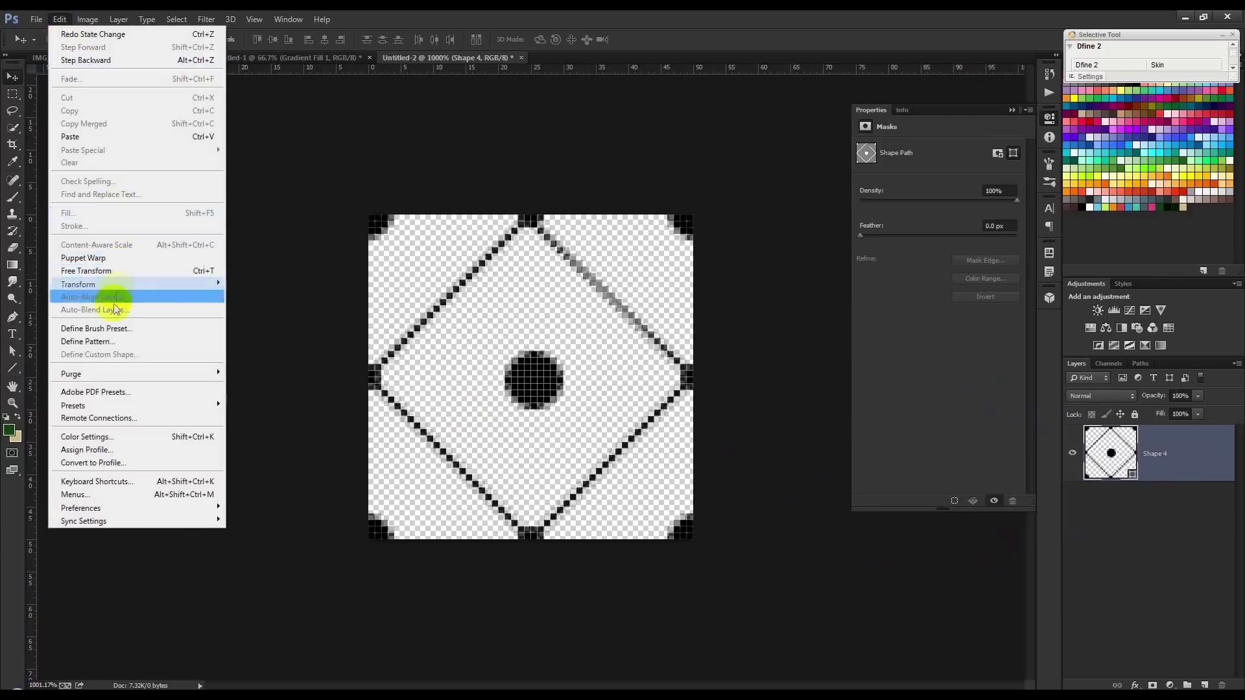
pyautogui.click(120, 342)
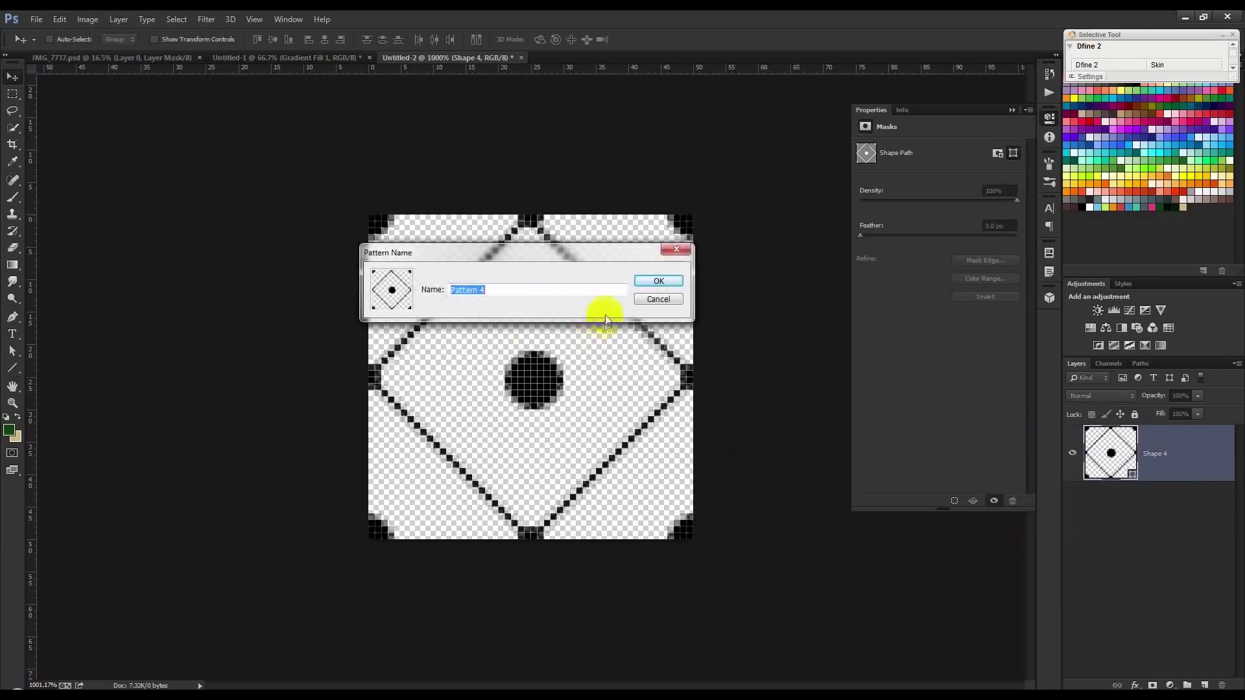
pyautogui.click(656, 280)
pyautogui.click(300, 57)
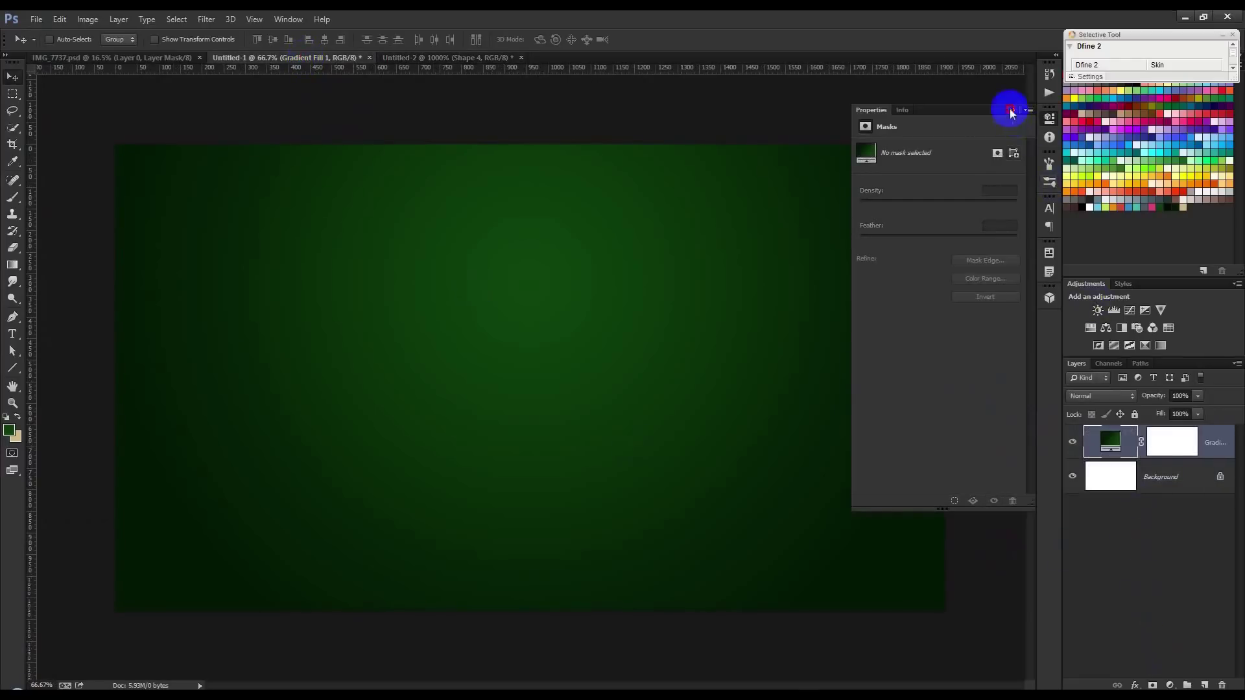
# Step: Add a Pattern Fill layer of the diamond-and-dot pattern at 150% scale
pyautogui.click(1010, 110)
pyautogui.click(1169, 685)
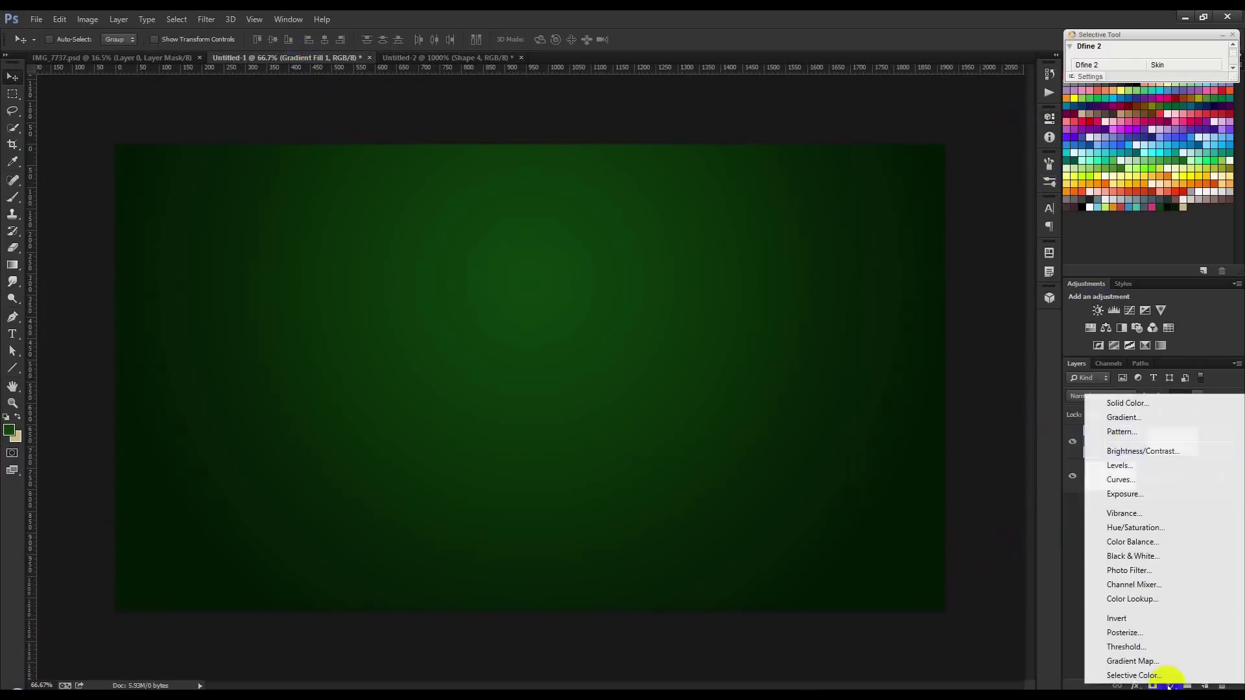
pyautogui.click(1137, 433)
pyautogui.moveTo(928, 386)
pyautogui.mouseDown()
pyautogui.moveTo(836, 391)
pyautogui.moveTo(844, 376)
pyautogui.mouseUp()
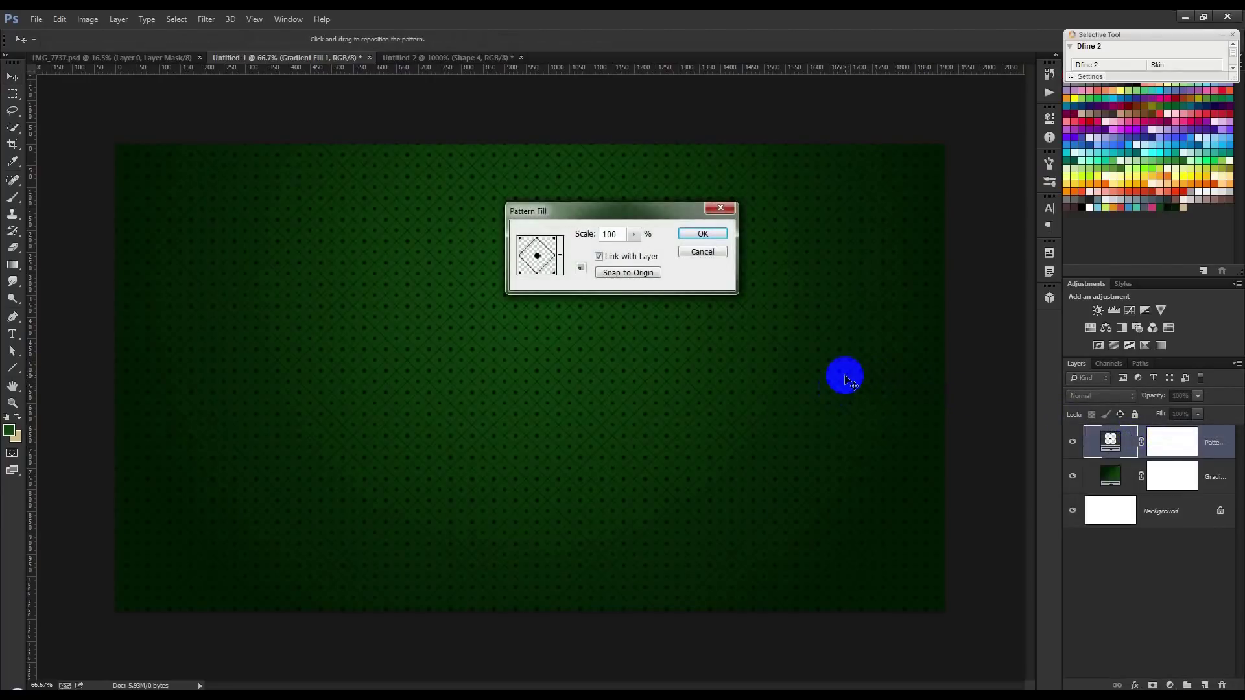
pyautogui.moveTo(843, 378); pyautogui.dragTo(711, 330)
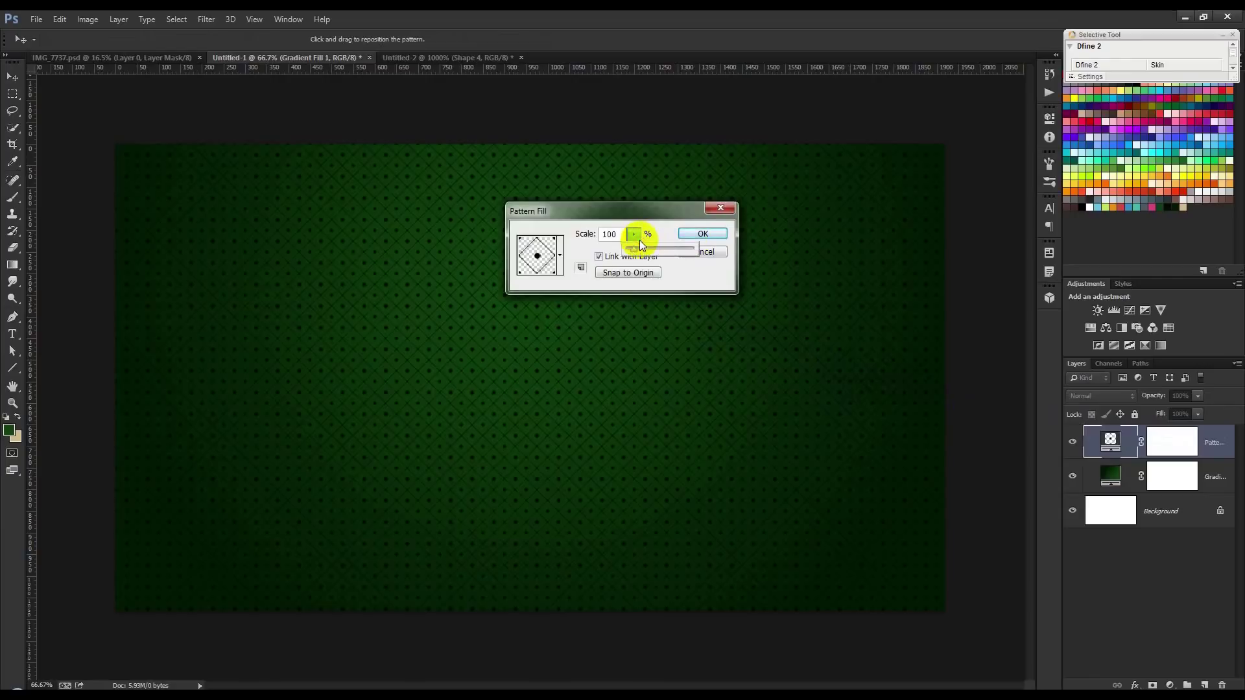
pyautogui.click(619, 236)
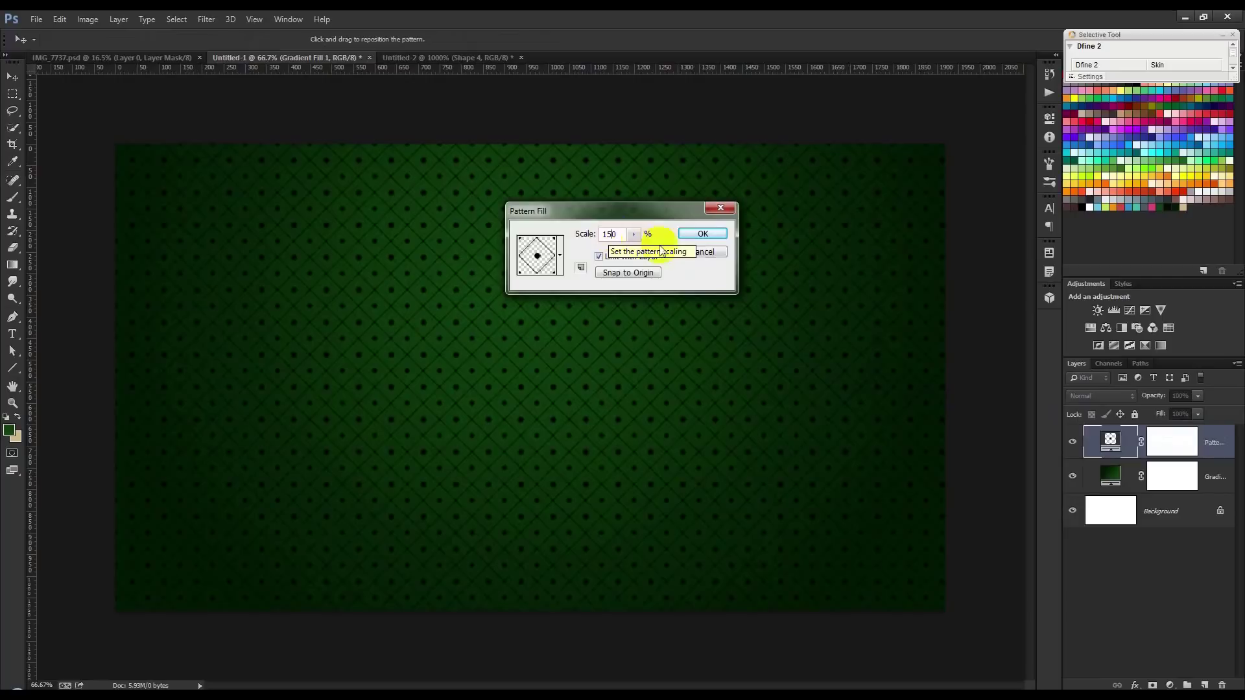
pyautogui.click(698, 235)
pyautogui.click(1186, 446)
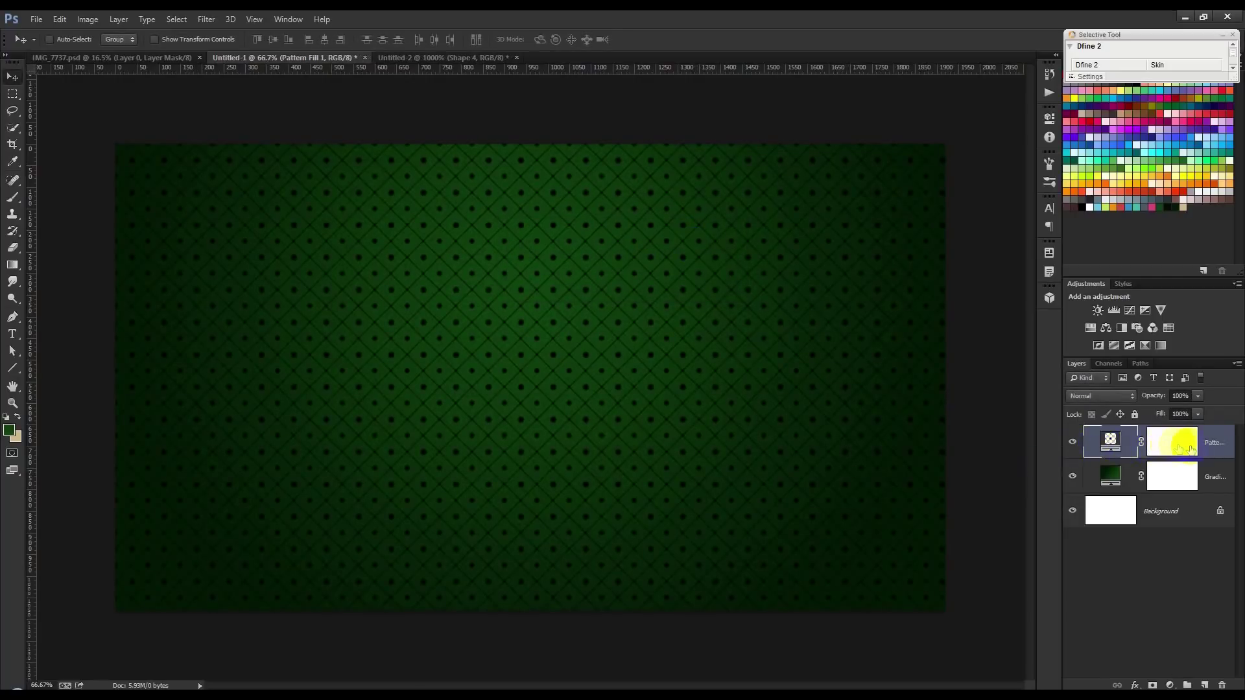
# Step: Set the Pattern Fill layer's blend mode to Overlay and enter a new opacity value
pyautogui.click(1102, 397)
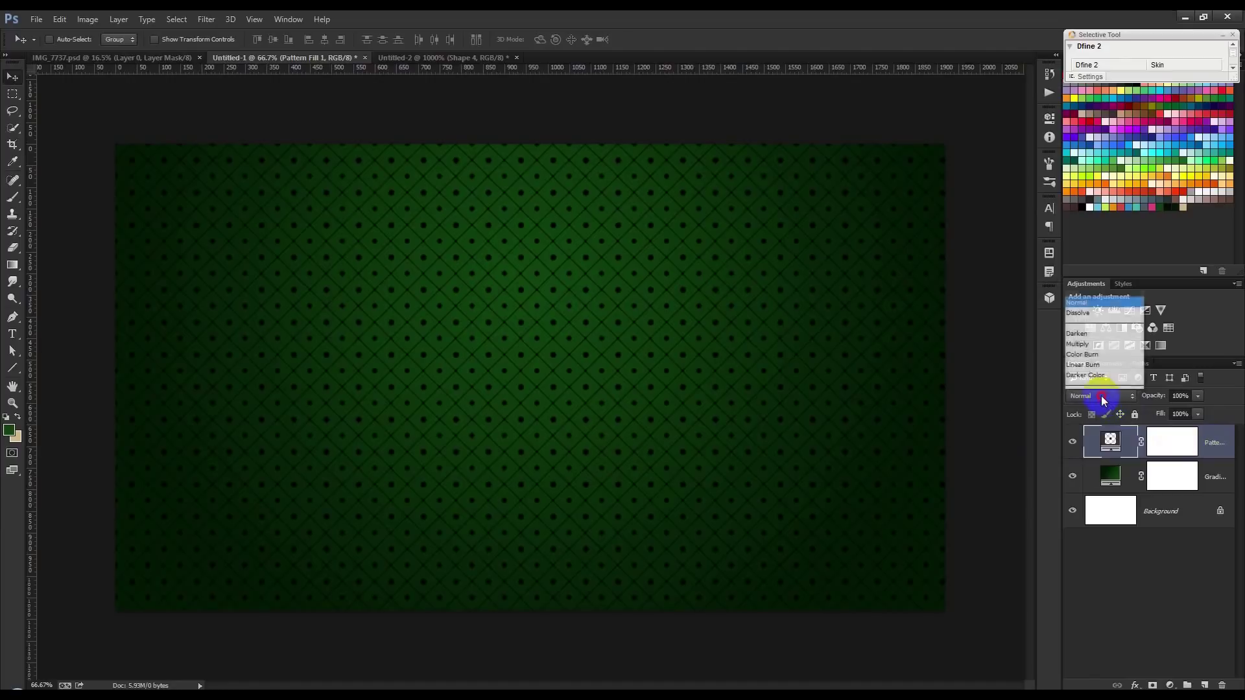
pyautogui.click(1100, 228)
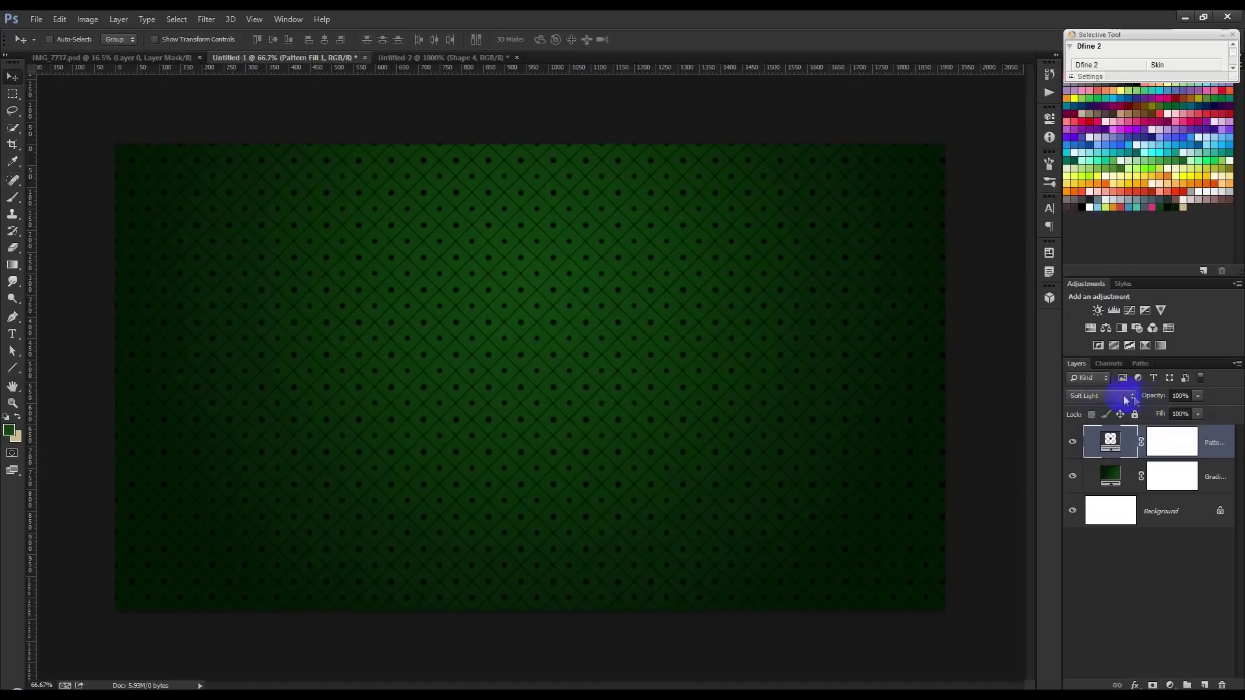
pyautogui.click(1126, 396)
pyautogui.click(1082, 222)
pyautogui.write('100')
pyautogui.press('Return')
# Step: Open the Layer Style and Pattern Fill settings and close them without changes
pyautogui.doubleClick(1229, 440)
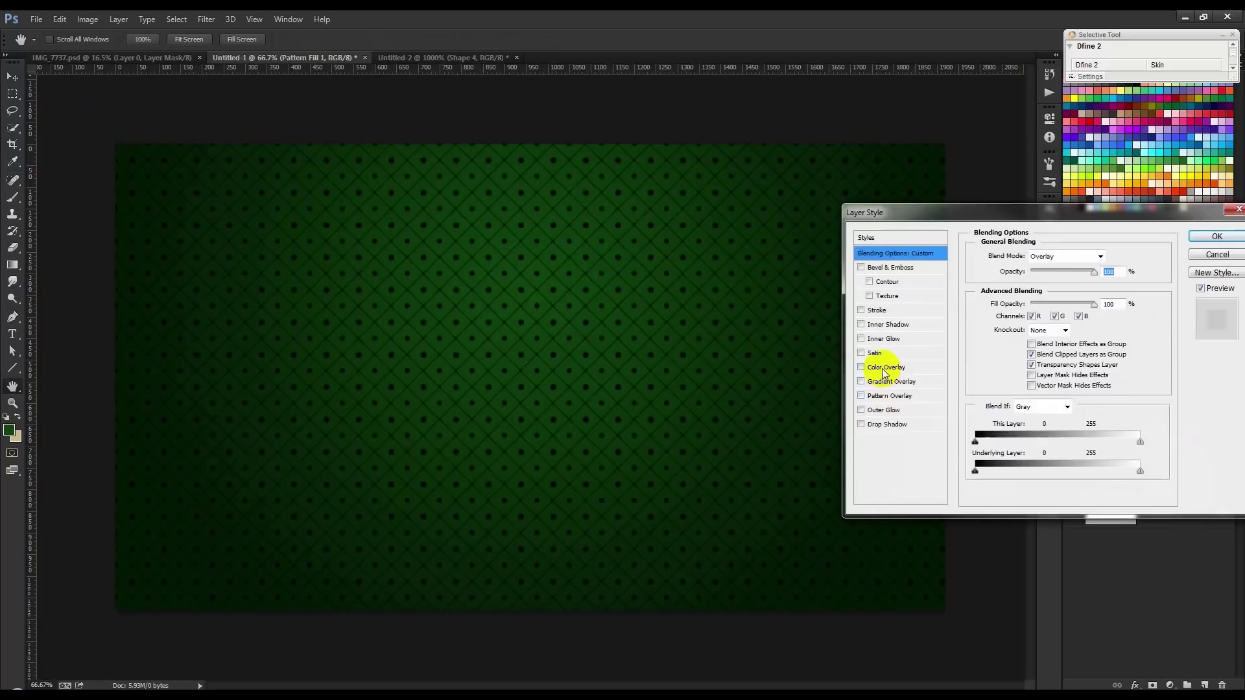
pyautogui.click(882, 368)
pyautogui.click(1217, 254)
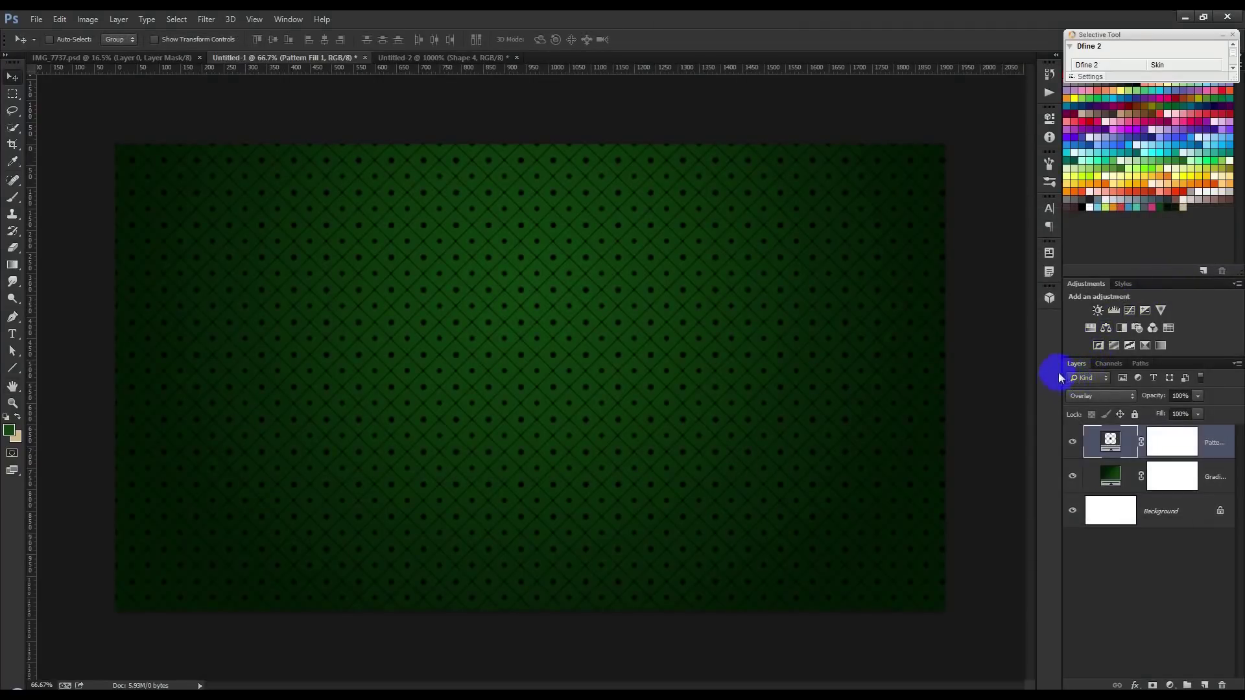
pyautogui.doubleClick(1106, 444)
pyautogui.click(560, 257)
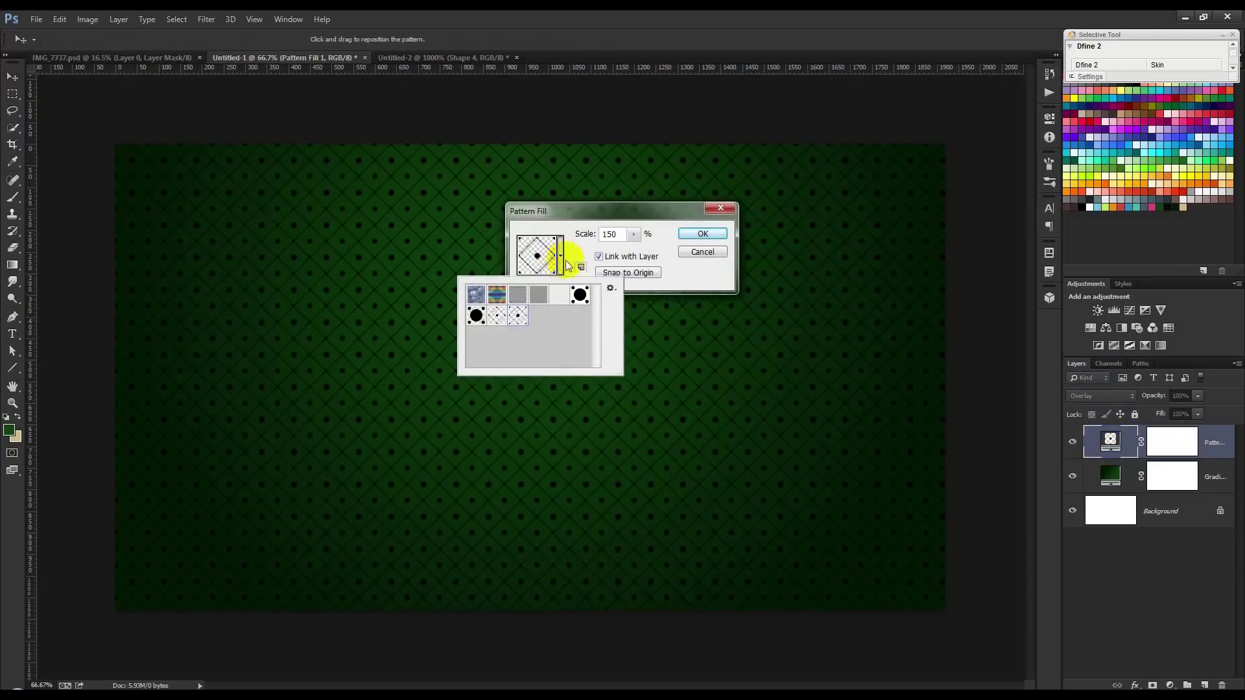
pyautogui.click(703, 270)
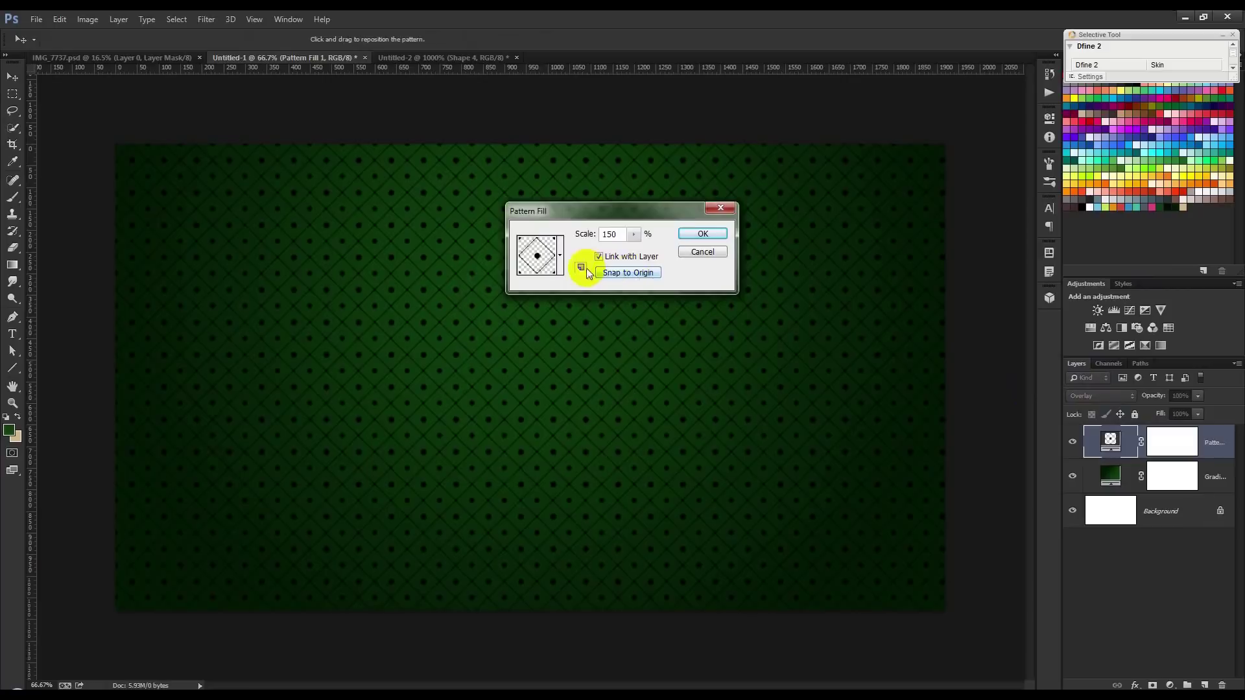
pyautogui.click(649, 256)
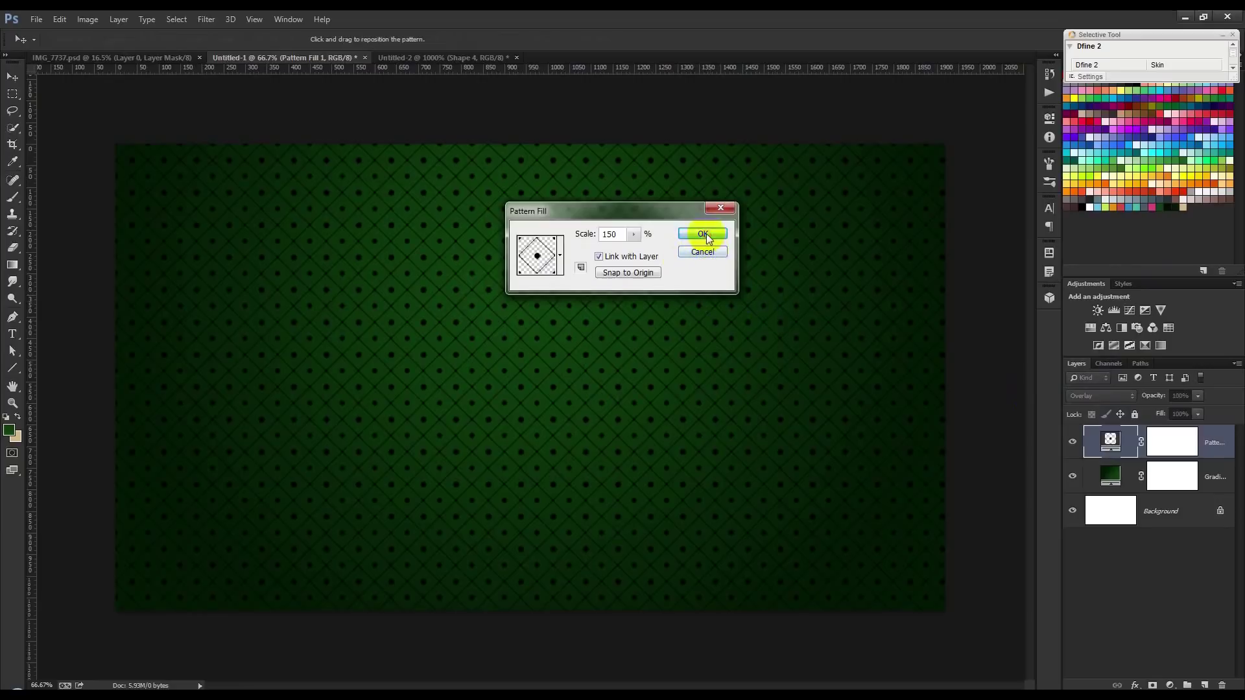
pyautogui.click(702, 234)
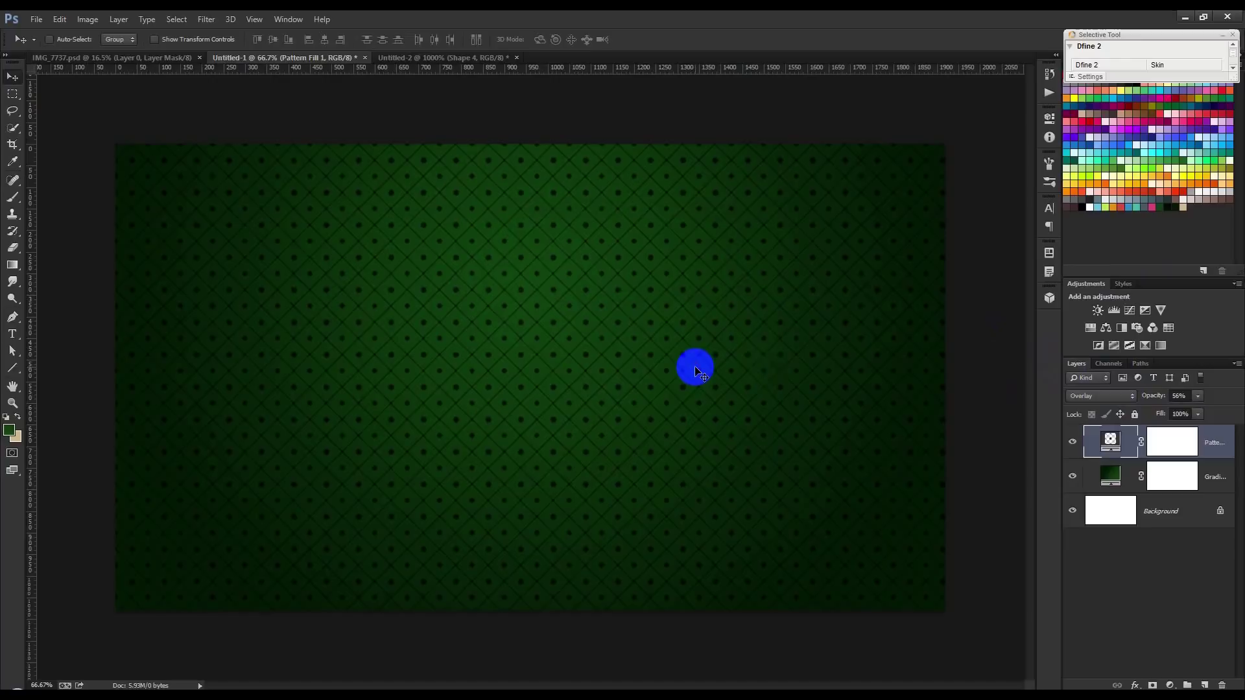
# Step: Recolour the tile document's shapes beige (#cfb884)
pyautogui.click(410, 58)
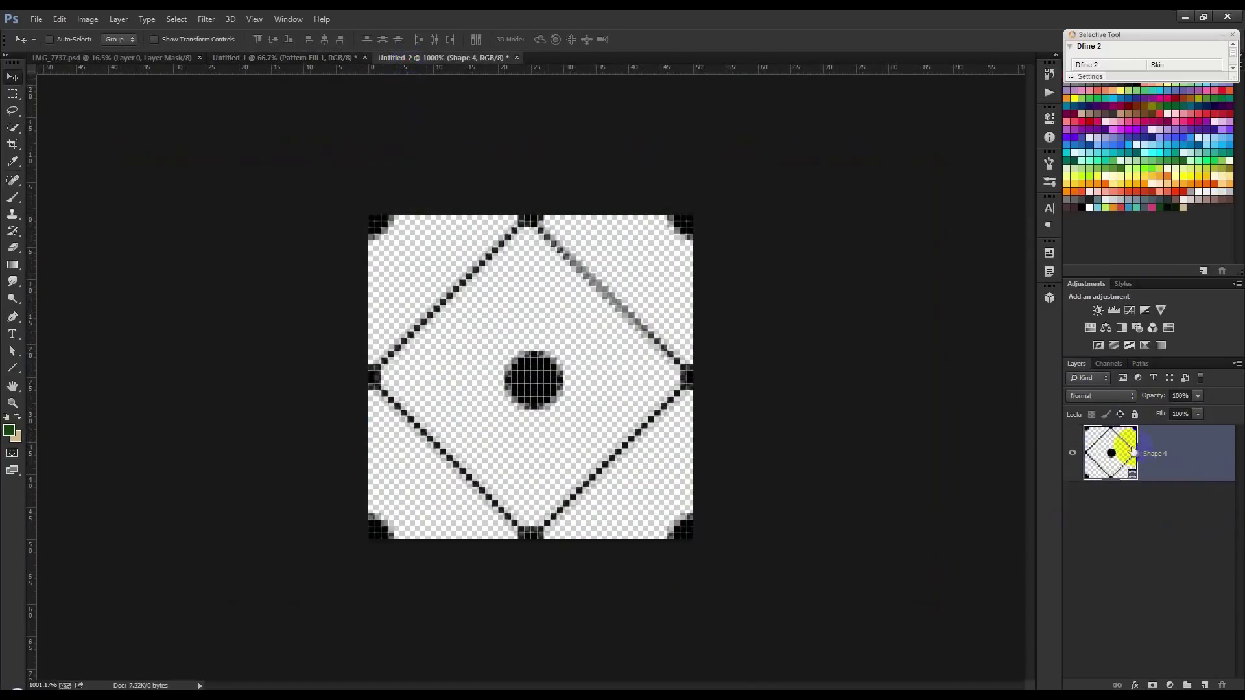
pyautogui.doubleClick(1133, 450)
pyautogui.click(15, 433)
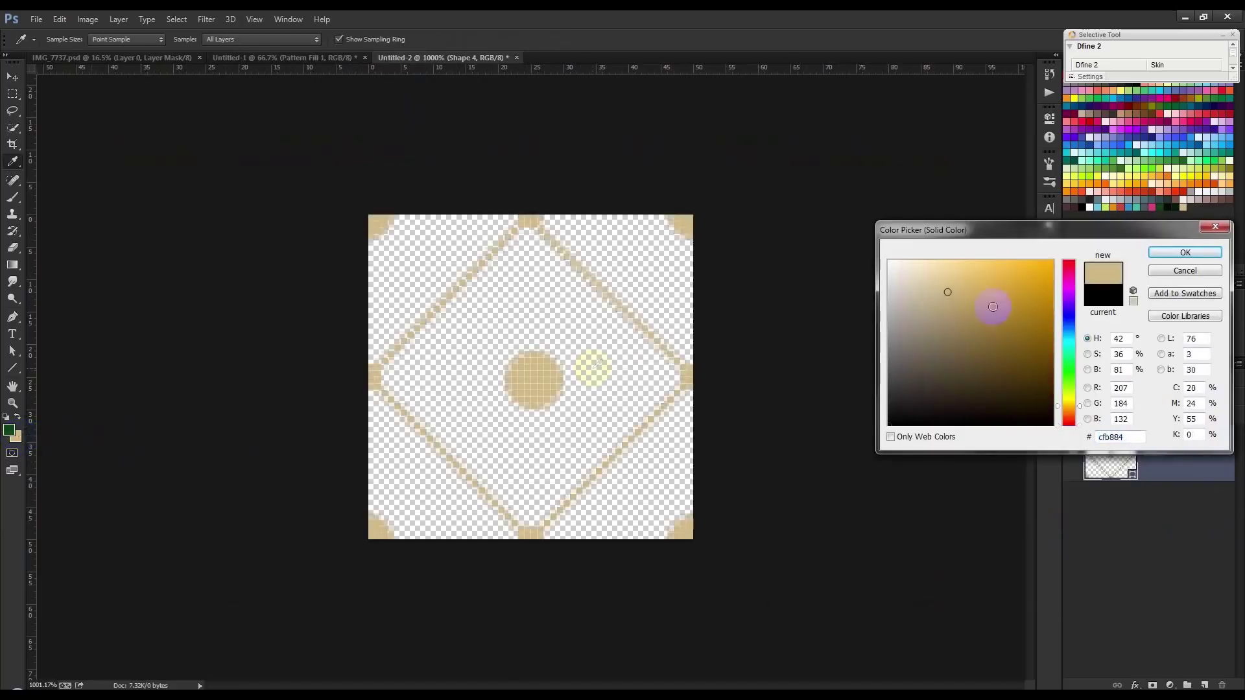
pyautogui.click(1184, 252)
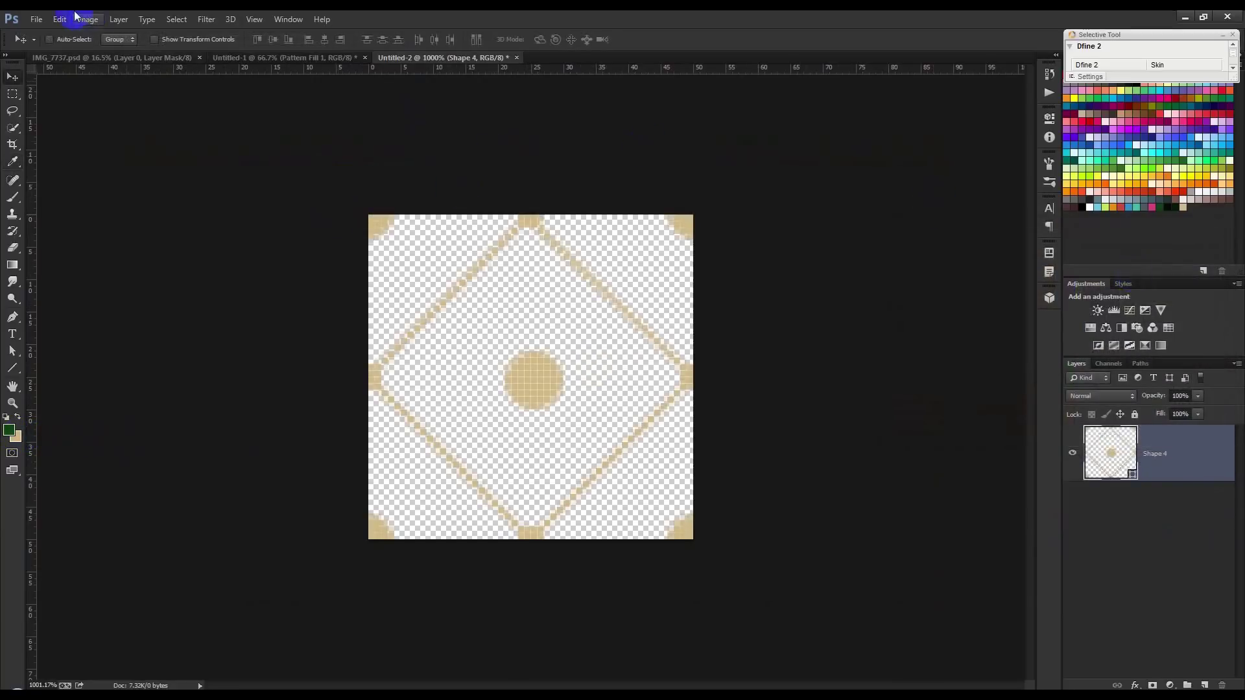
# Step: Define the beige tile as Pattern 5 and delete the poster's old Pattern Fill layer
pyautogui.click(69, 18)
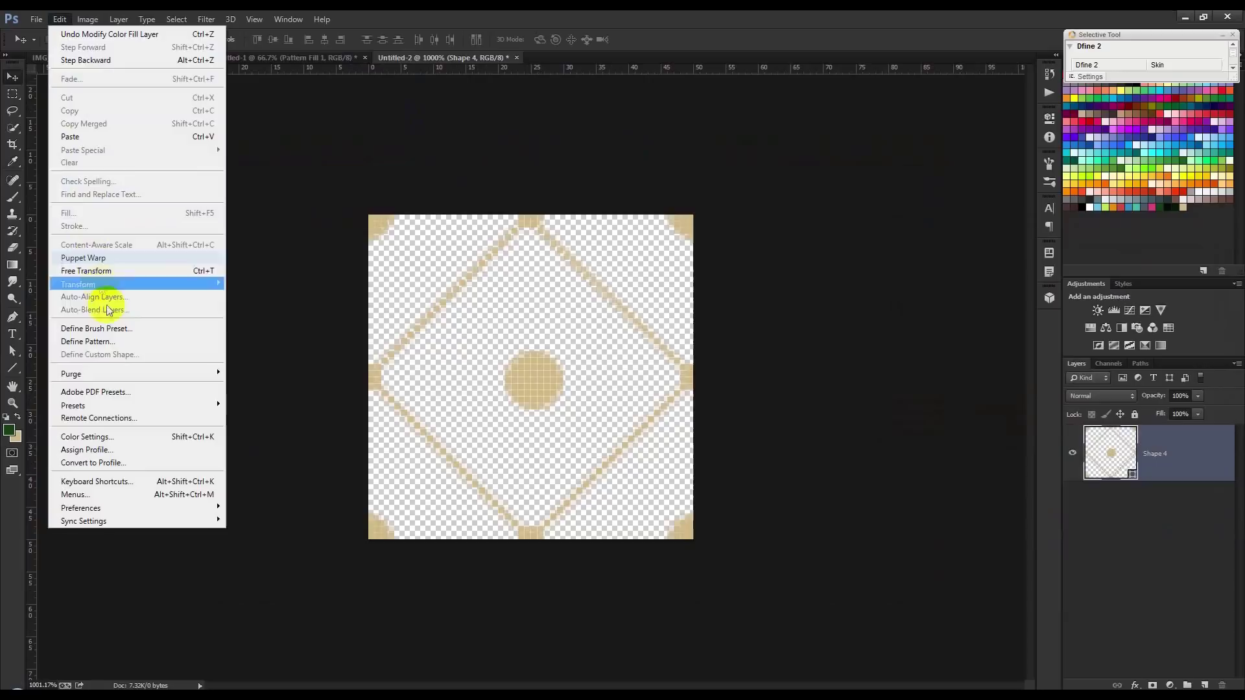
pyautogui.click(113, 342)
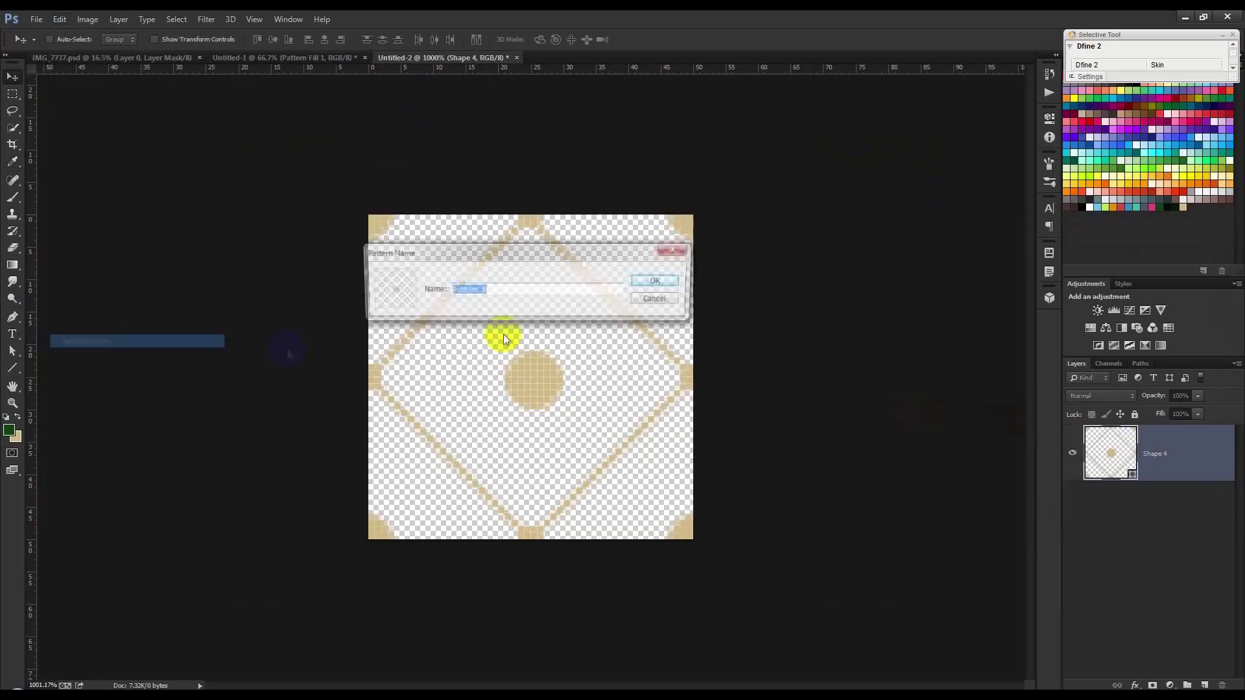
pyautogui.click(679, 282)
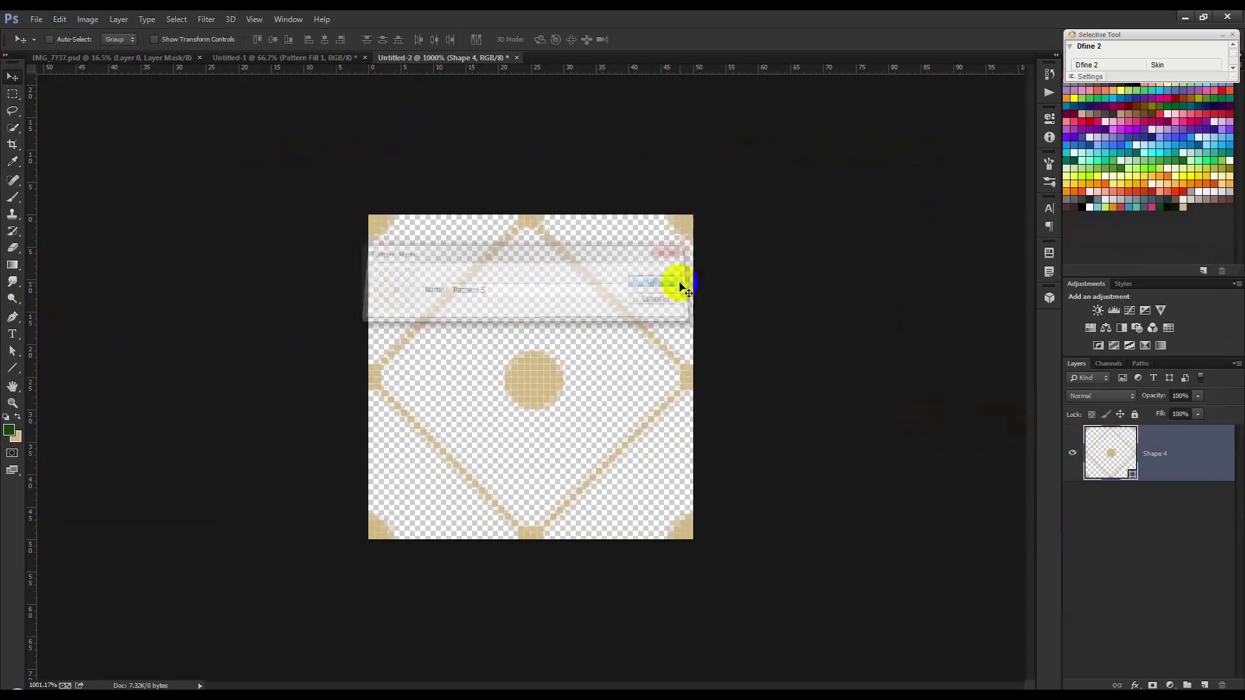
pyautogui.click(342, 62)
pyautogui.press('Delete')
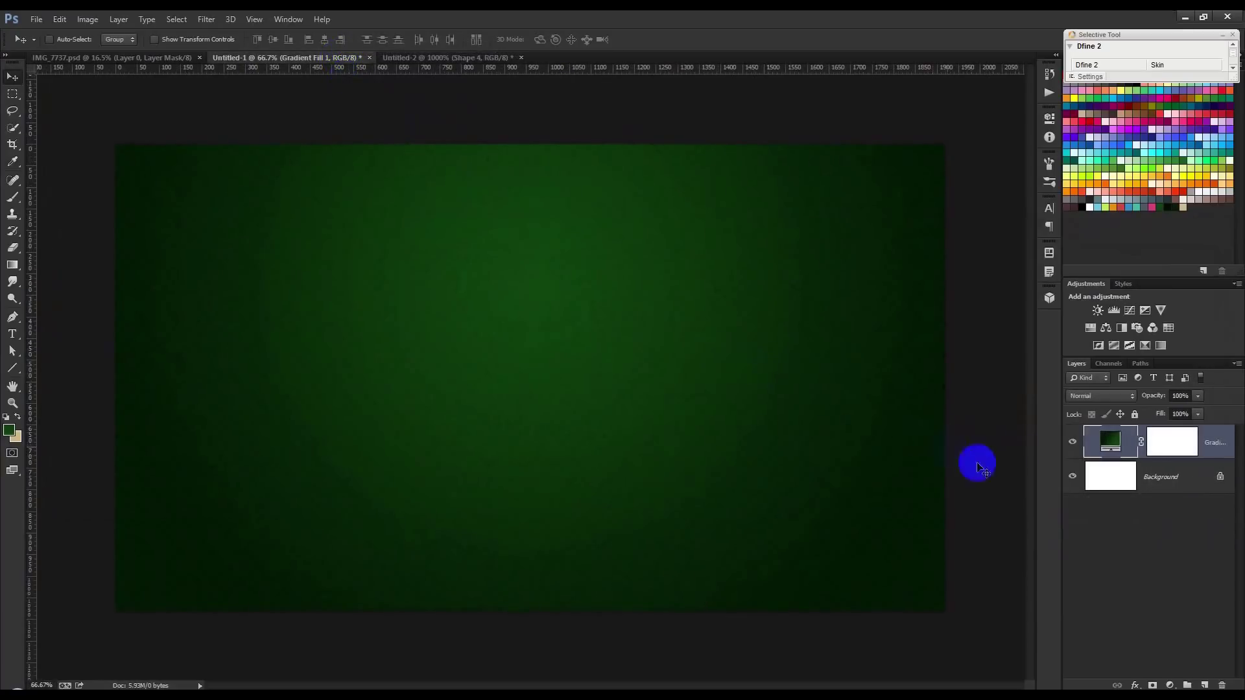
# Step: Add a Pattern Fill layer with the beige pattern, blended in Soft Light over the gradient
pyautogui.click(1171, 685)
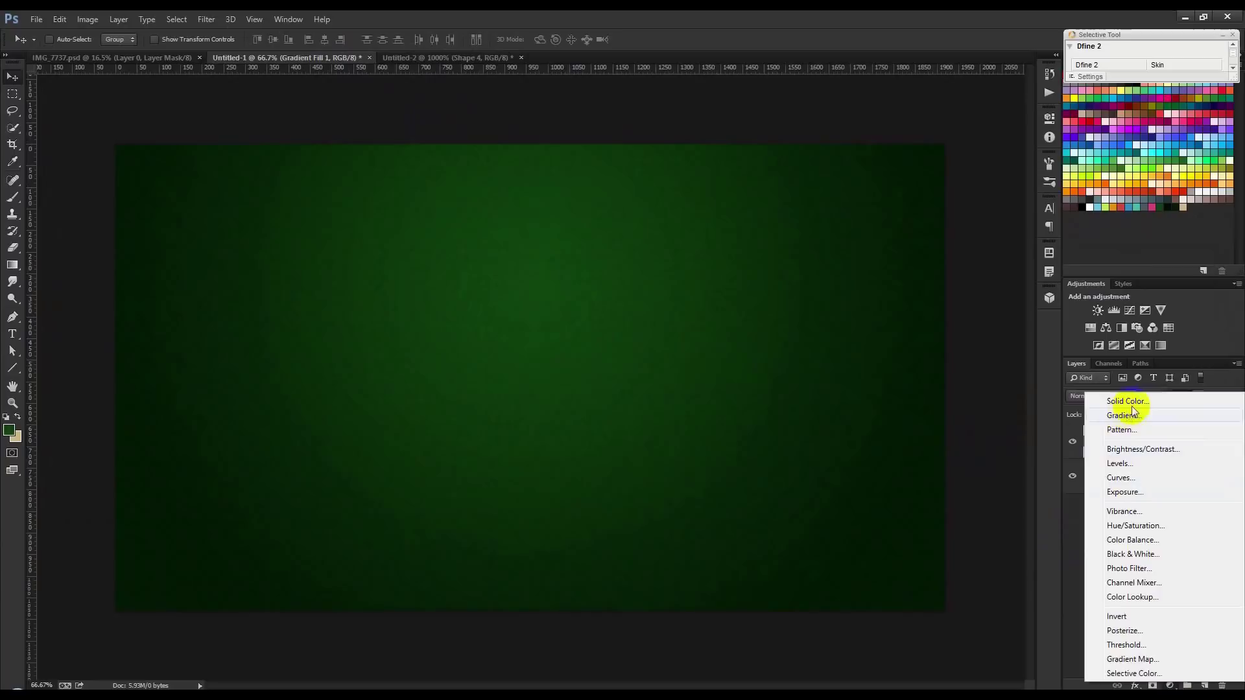
pyautogui.click(1120, 429)
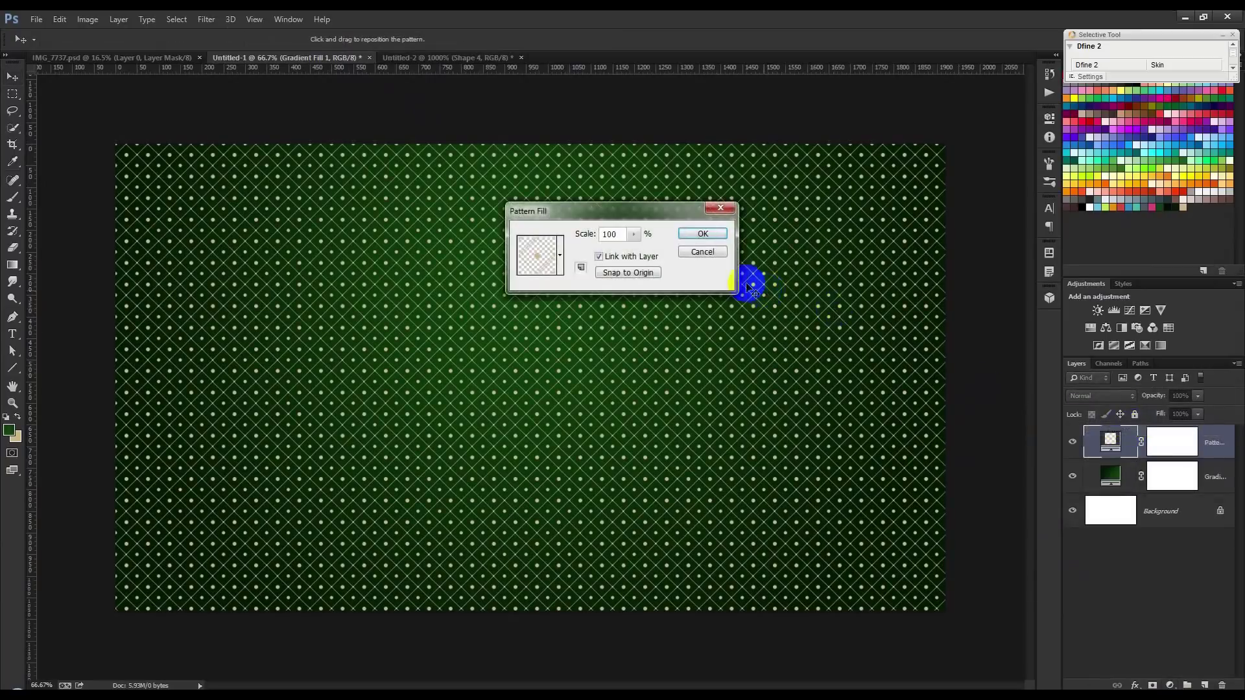
pyautogui.click(704, 235)
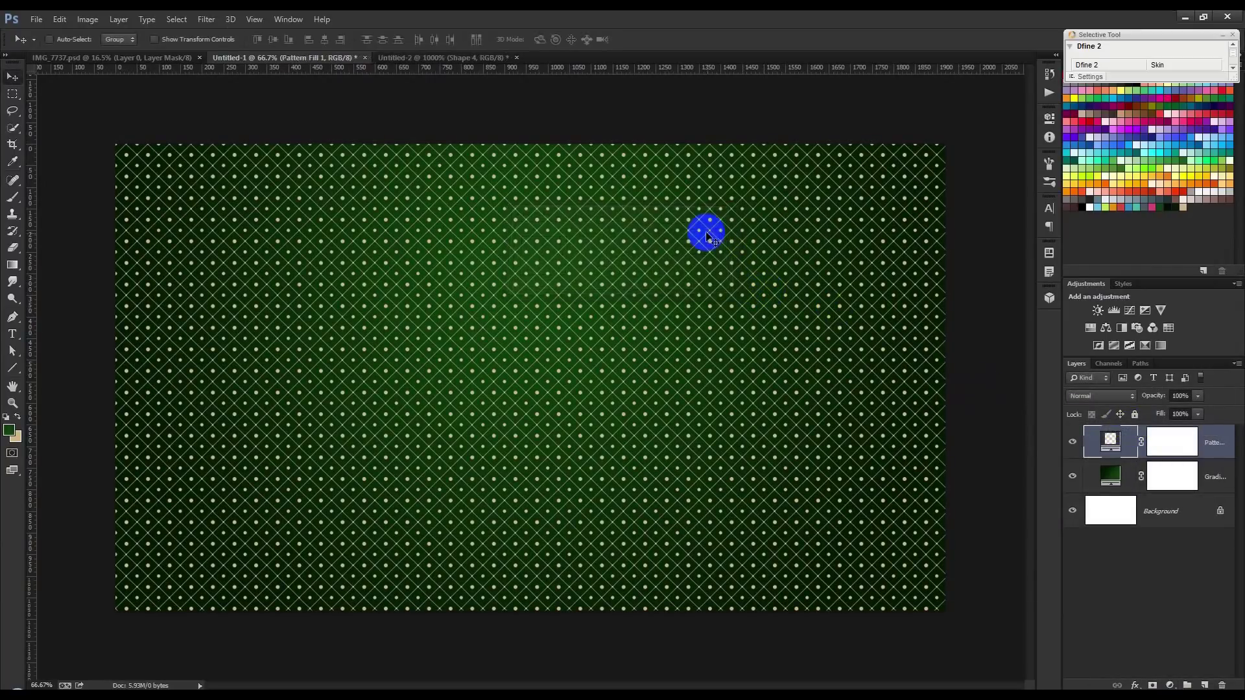
pyautogui.click(1090, 399)
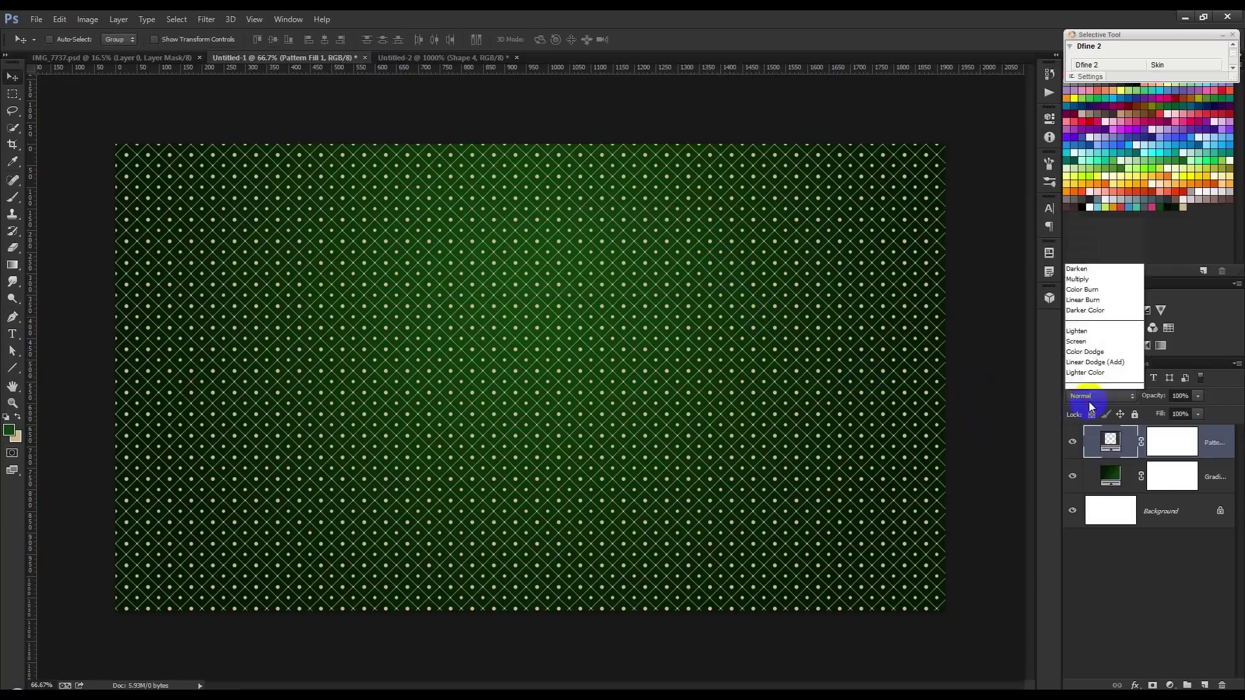
pyautogui.click(1104, 162)
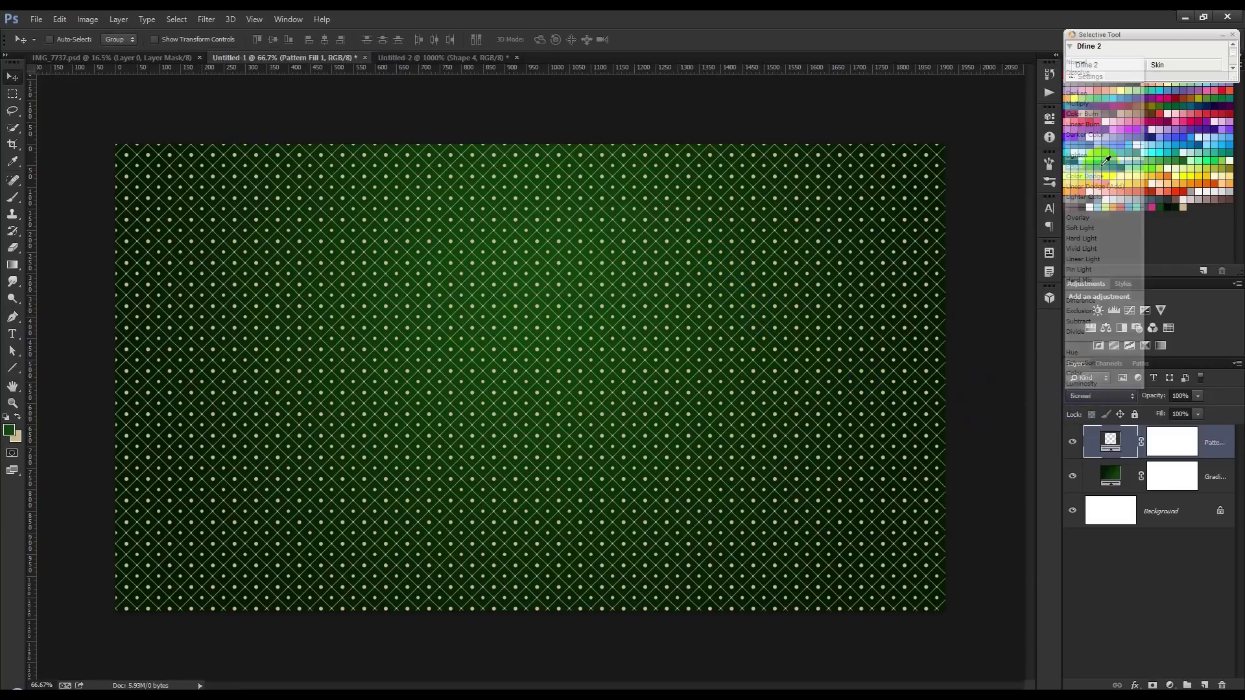
pyautogui.click(1100, 397)
pyautogui.click(1079, 224)
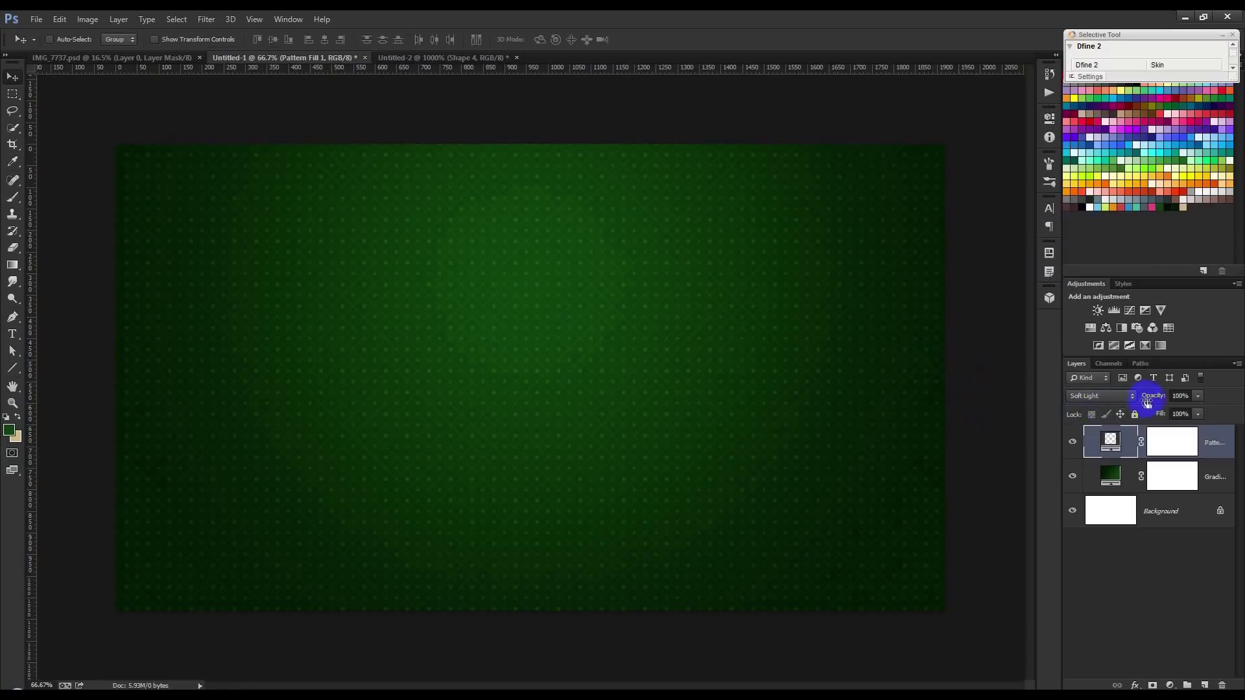
pyautogui.doubleClick(1110, 444)
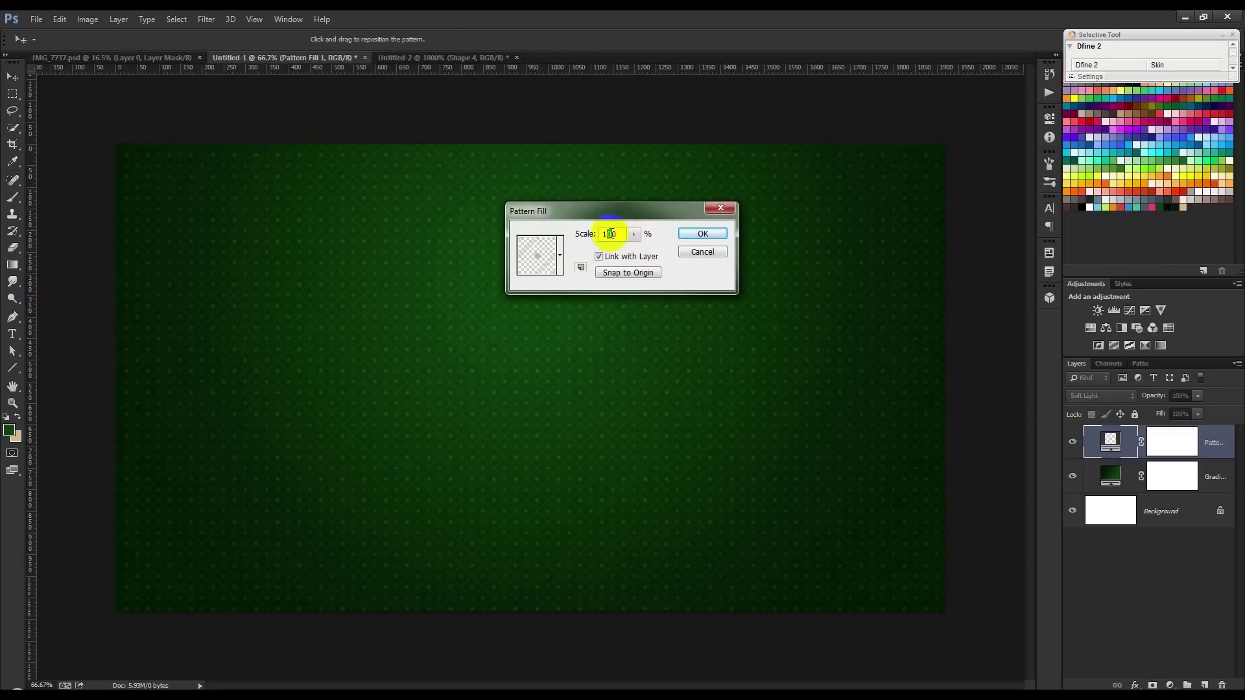
# Step: Confirm the pattern fill and try Normal, Multiply, Color Burn and Color Dodge blends
pyautogui.doubleClick(609, 233)
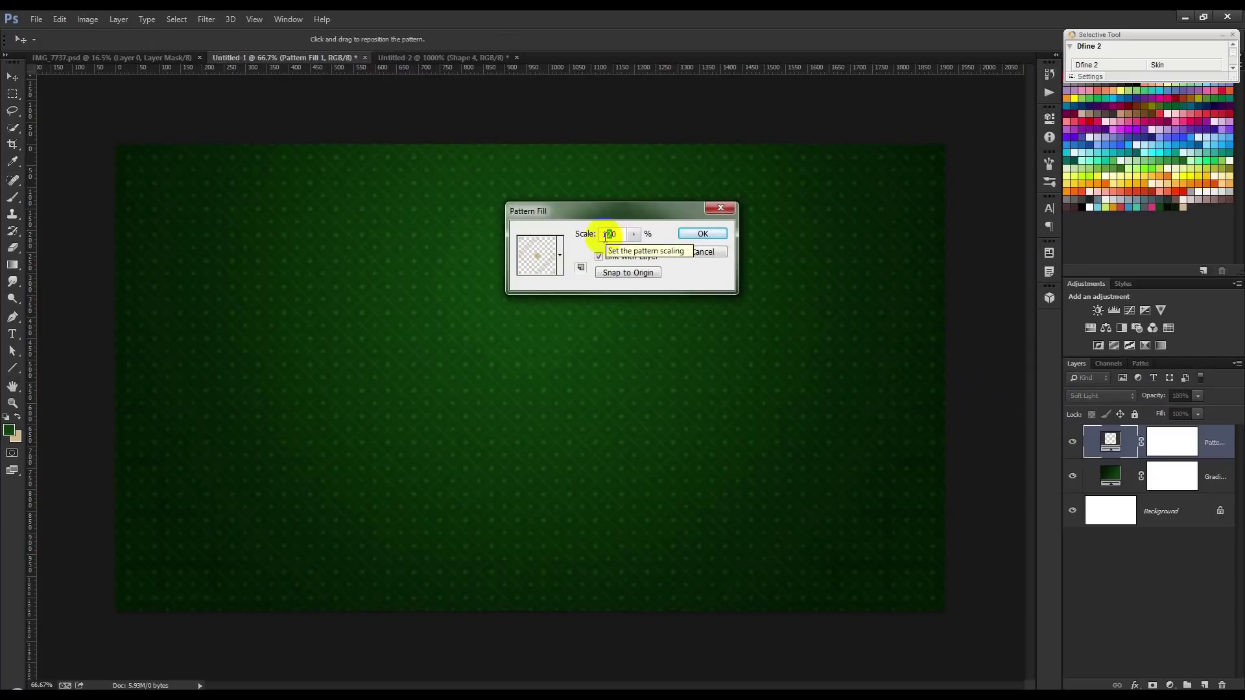
pyautogui.write('150')
pyautogui.click(702, 233)
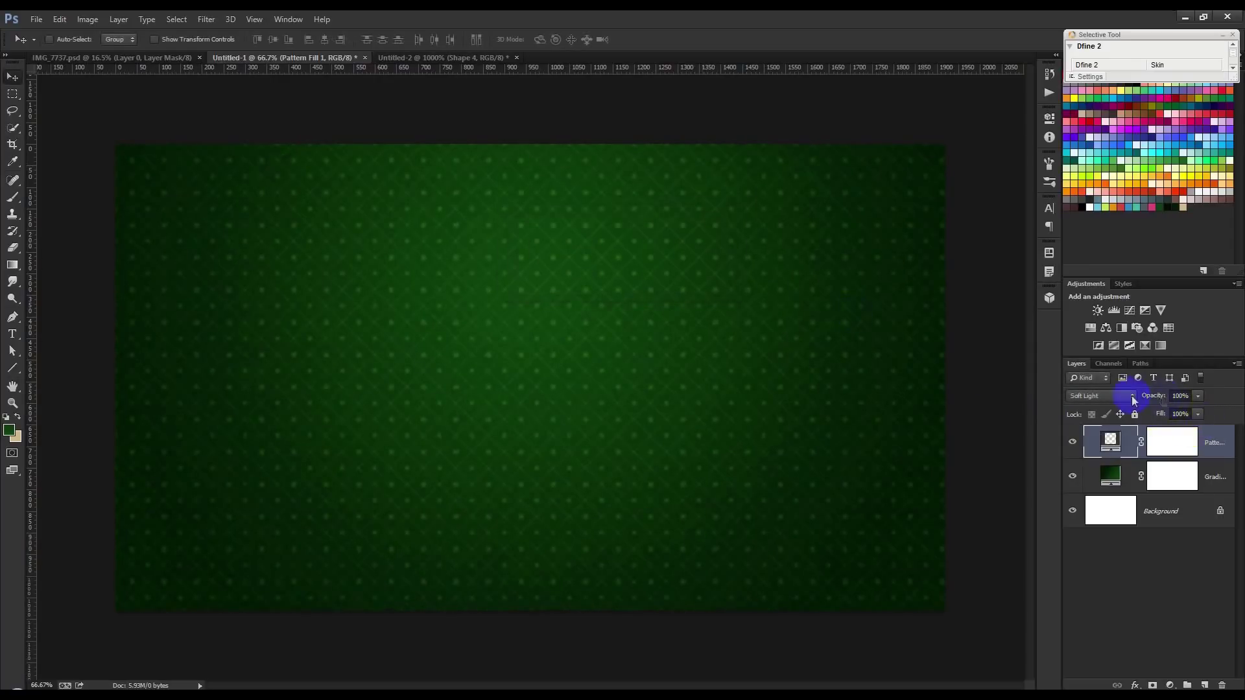
pyautogui.click(1110, 396)
pyautogui.click(1078, 62)
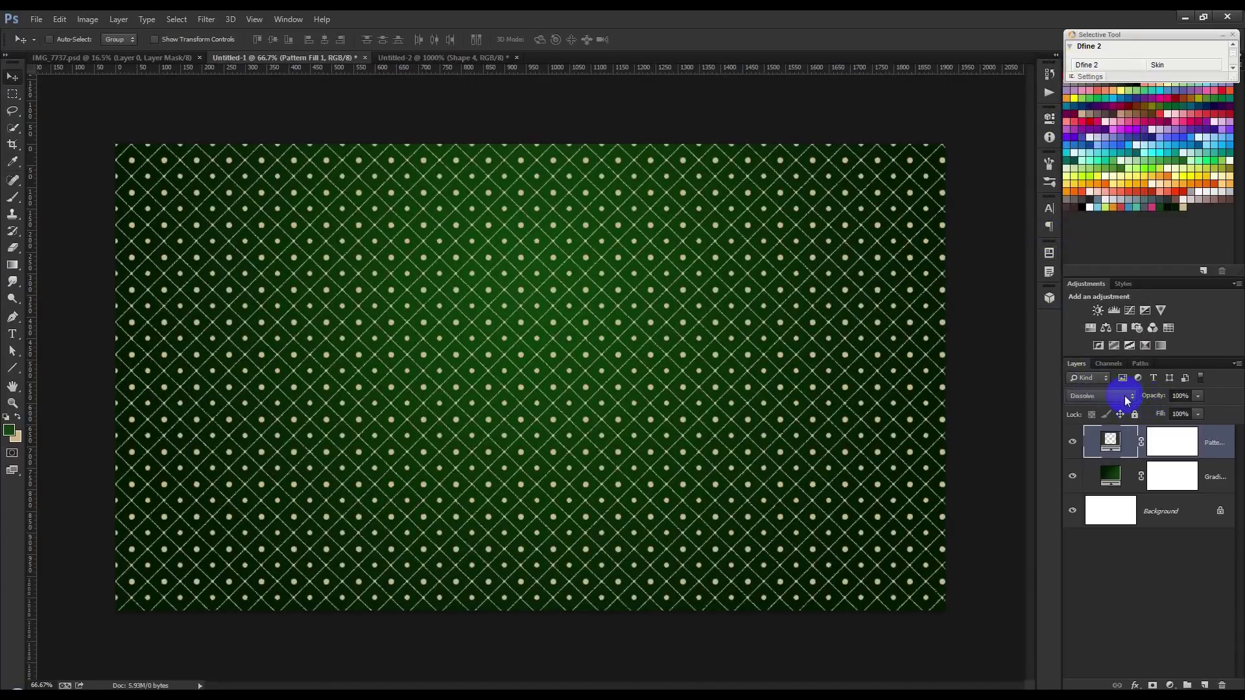
pyautogui.press('Down')
pyautogui.press('Down')
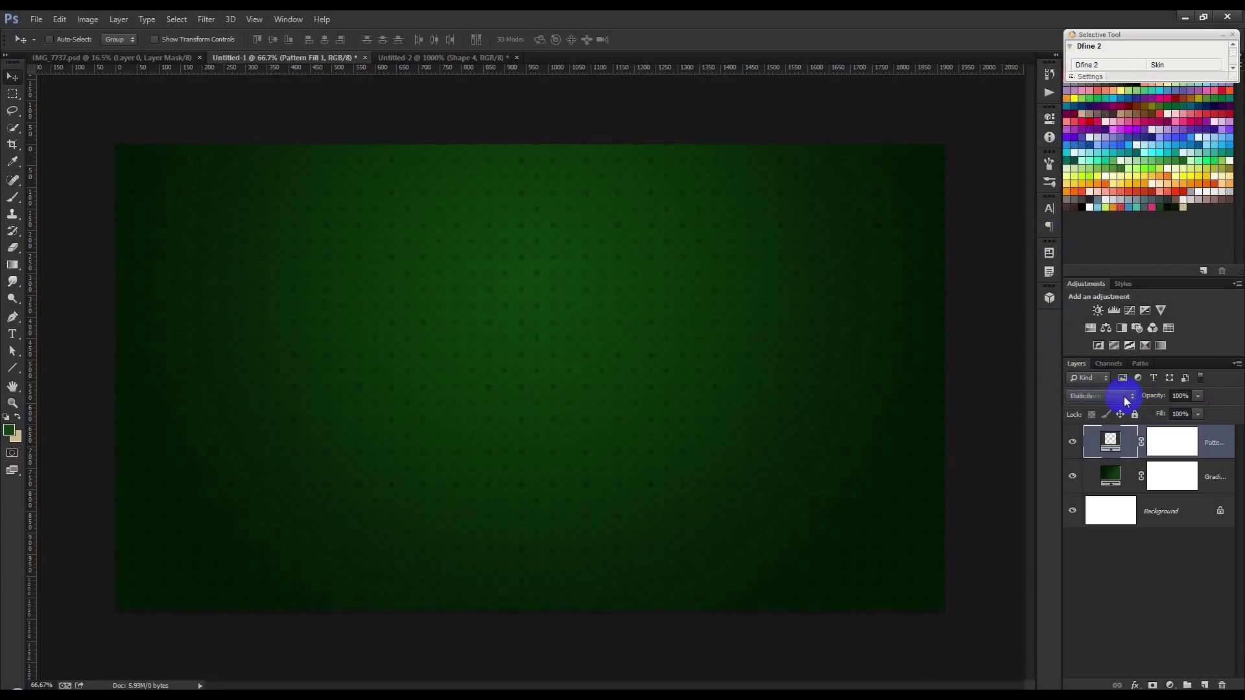
pyautogui.press('Down')
pyautogui.press('Down')
pyautogui.press('Down')
pyautogui.press('Down')
pyautogui.press('Down')
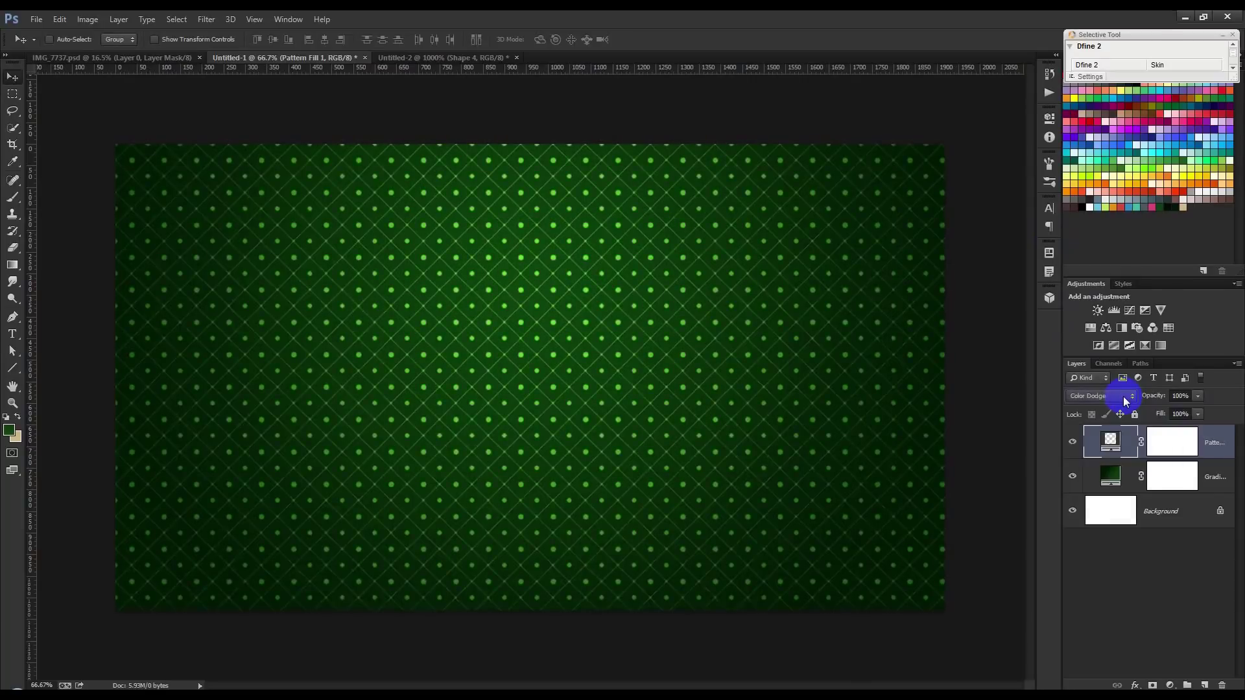
pyautogui.press('Down')
pyautogui.press('Down')
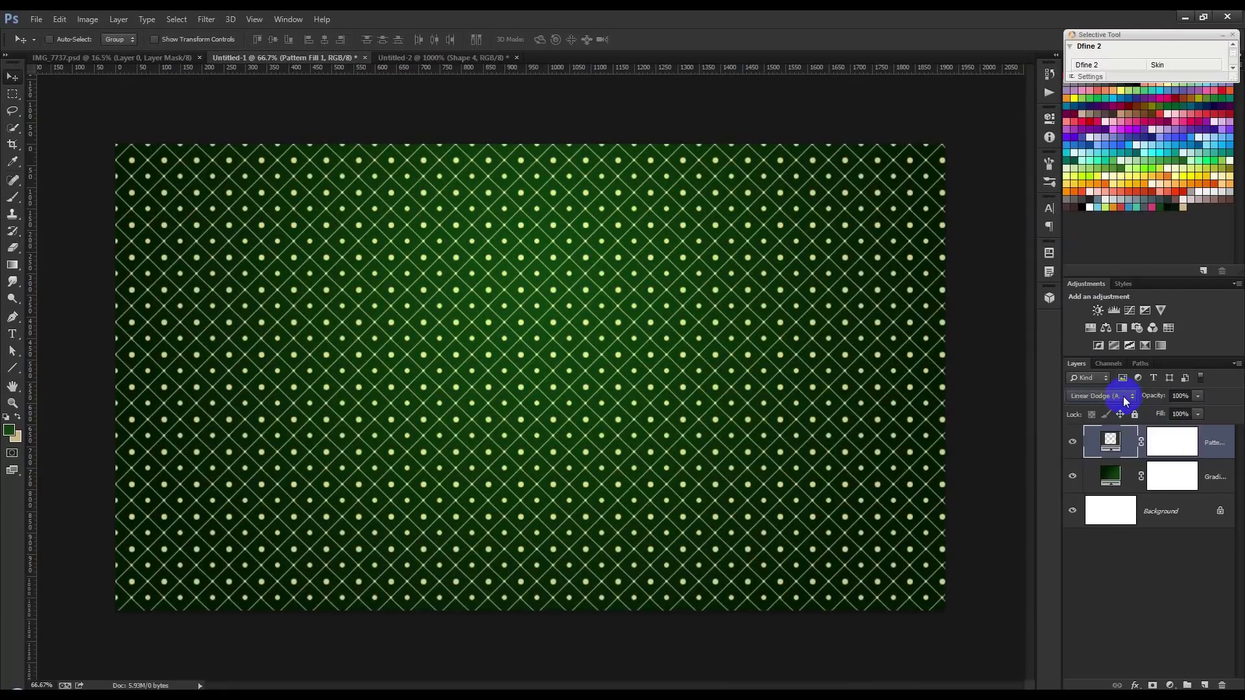
pyautogui.write('36')
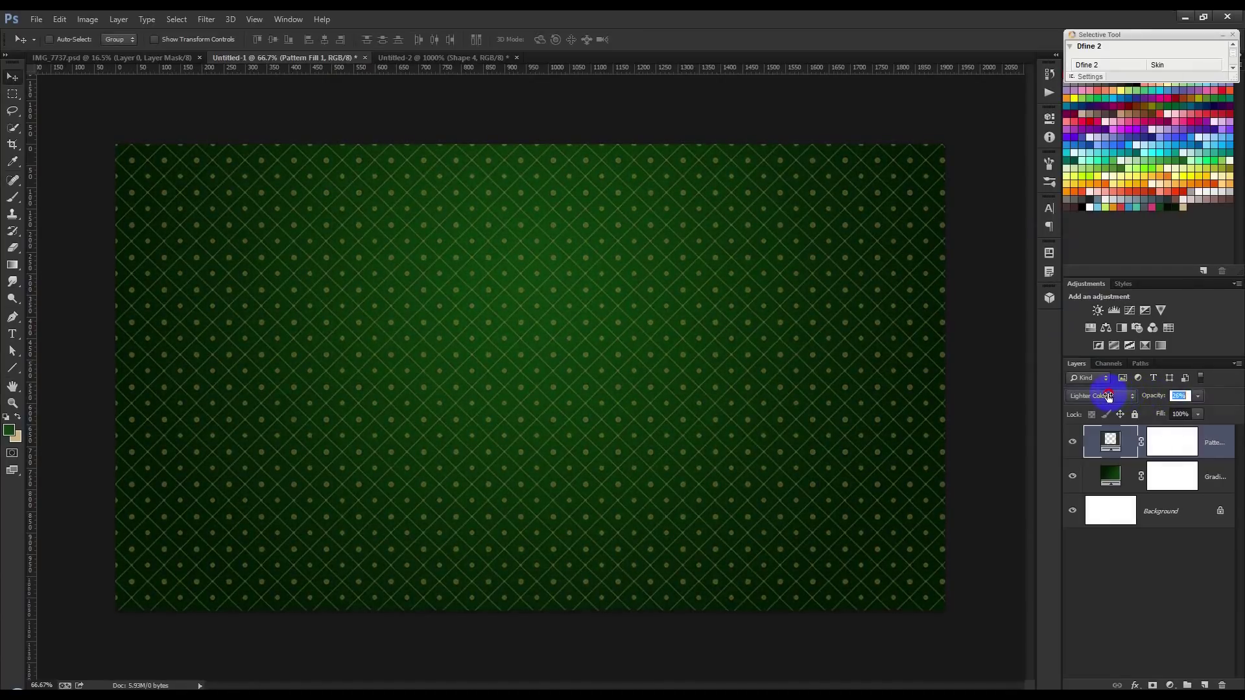
pyautogui.write('100')
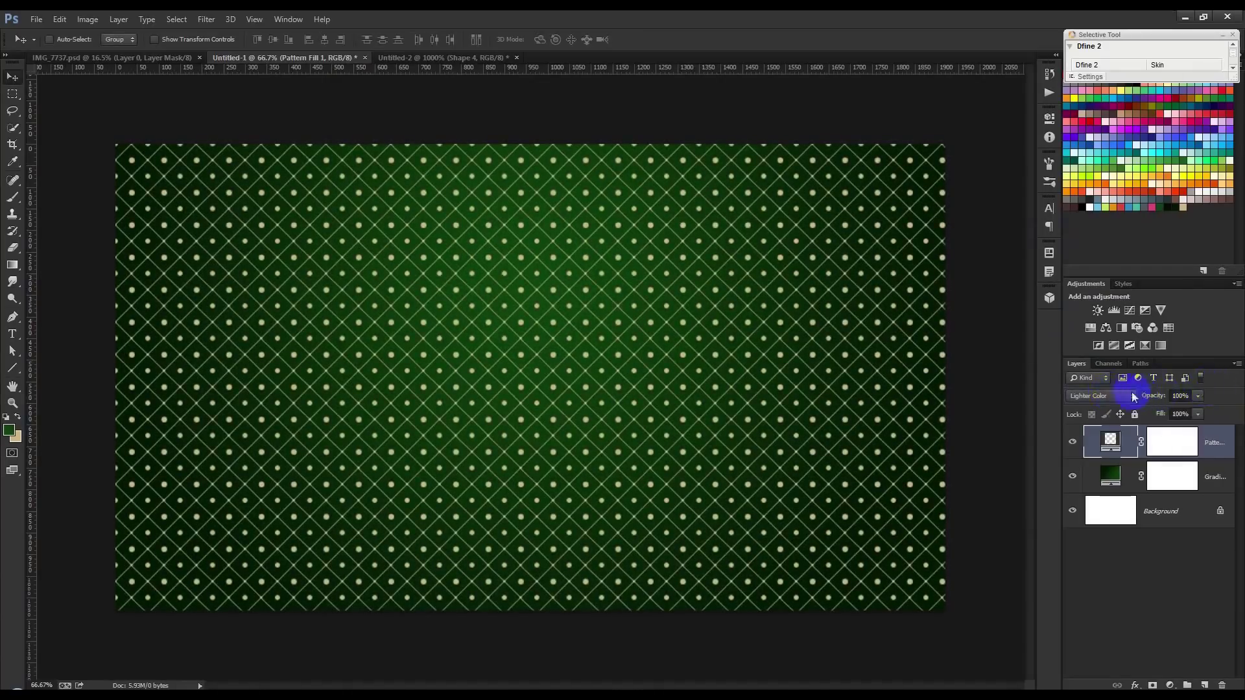
# Step: Settle the pattern layer on Soft Light blending at 67% opacity
pyautogui.click(1103, 395)
pyautogui.click(1080, 228)
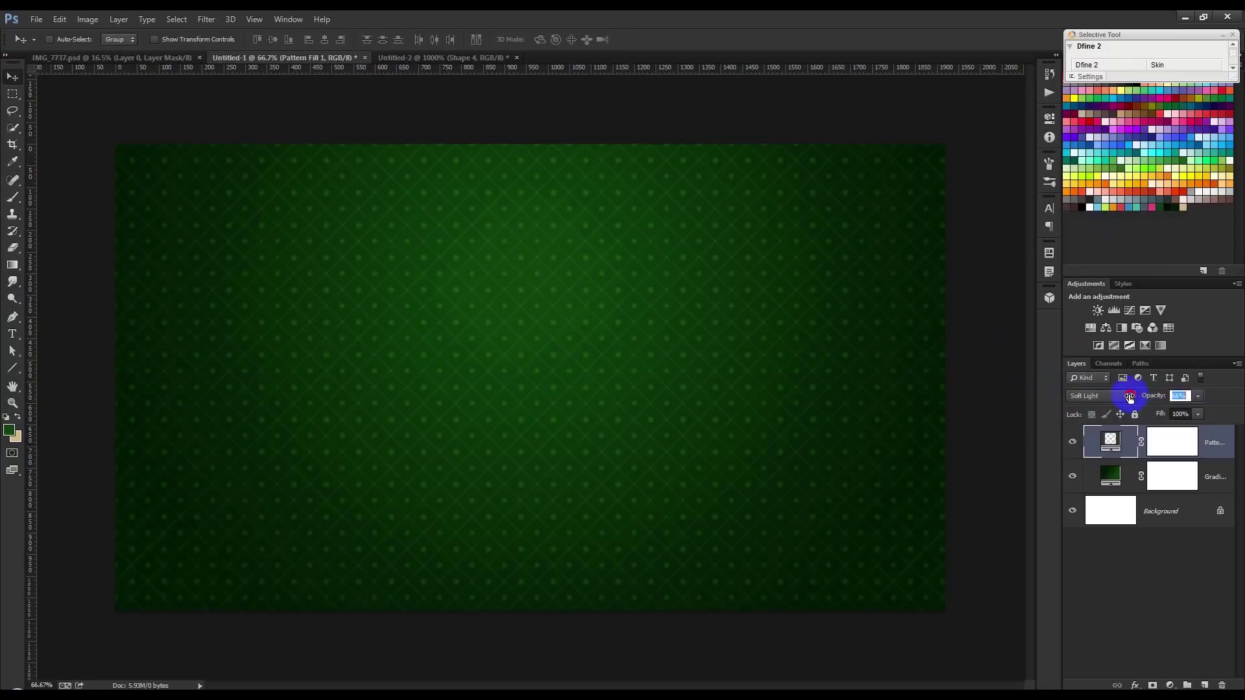
pyautogui.click(899, 365)
pyautogui.click(418, 57)
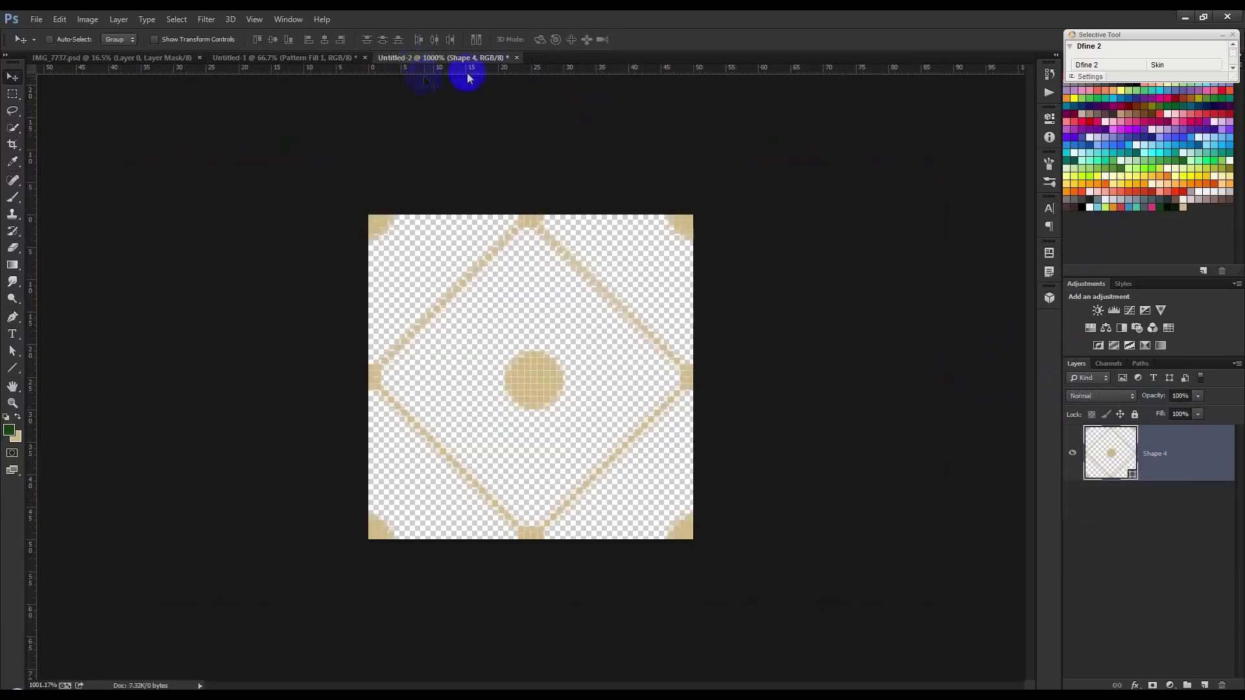
# Step: Close Untitled-2 unsaved, drag the cut-out man into the poster, and make him a Smart Object
pyautogui.click(517, 57)
pyautogui.click(633, 271)
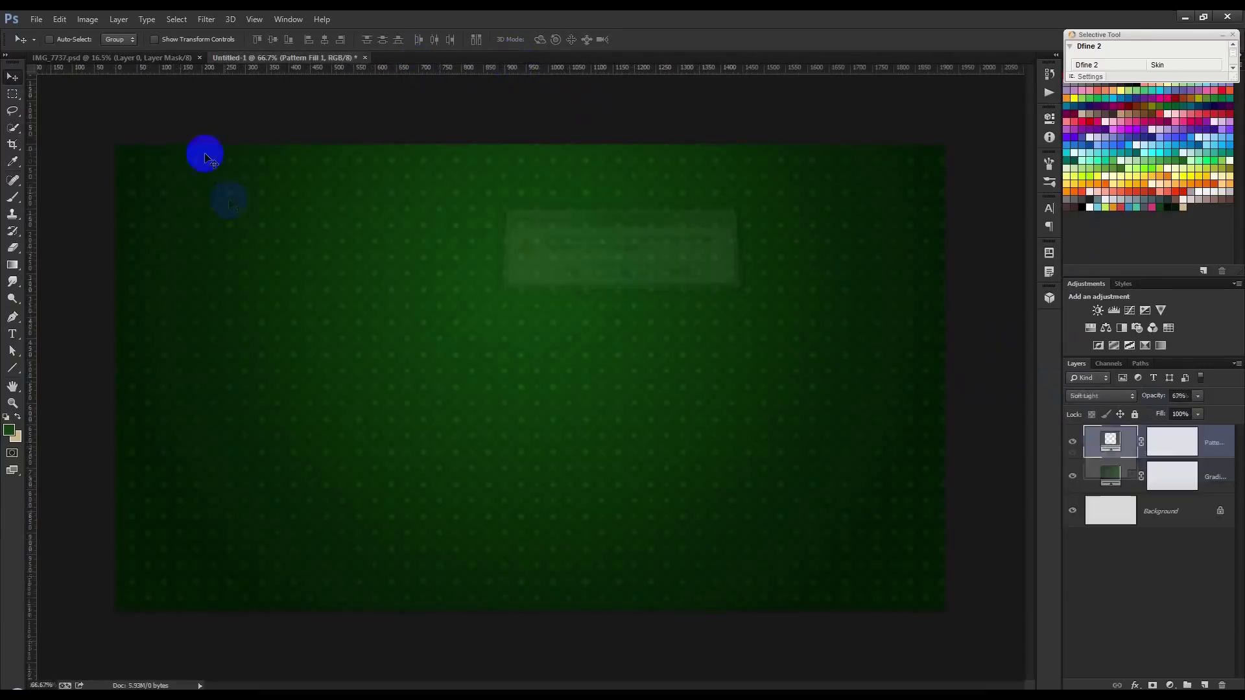
pyautogui.click(156, 60)
pyautogui.moveTo(592, 348)
pyautogui.mouseDown()
pyautogui.moveTo(325, 66)
pyautogui.moveTo(612, 324)
pyautogui.mouseUp()
pyautogui.rightClick(1216, 438)
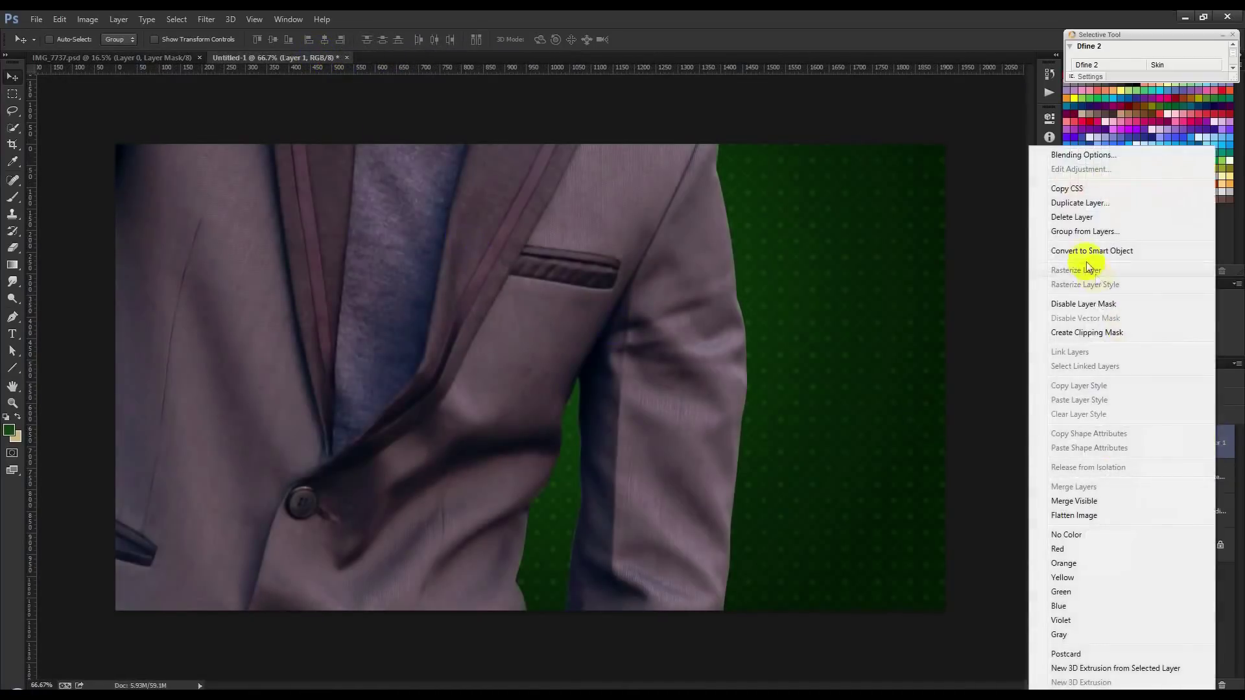
pyautogui.click(1102, 251)
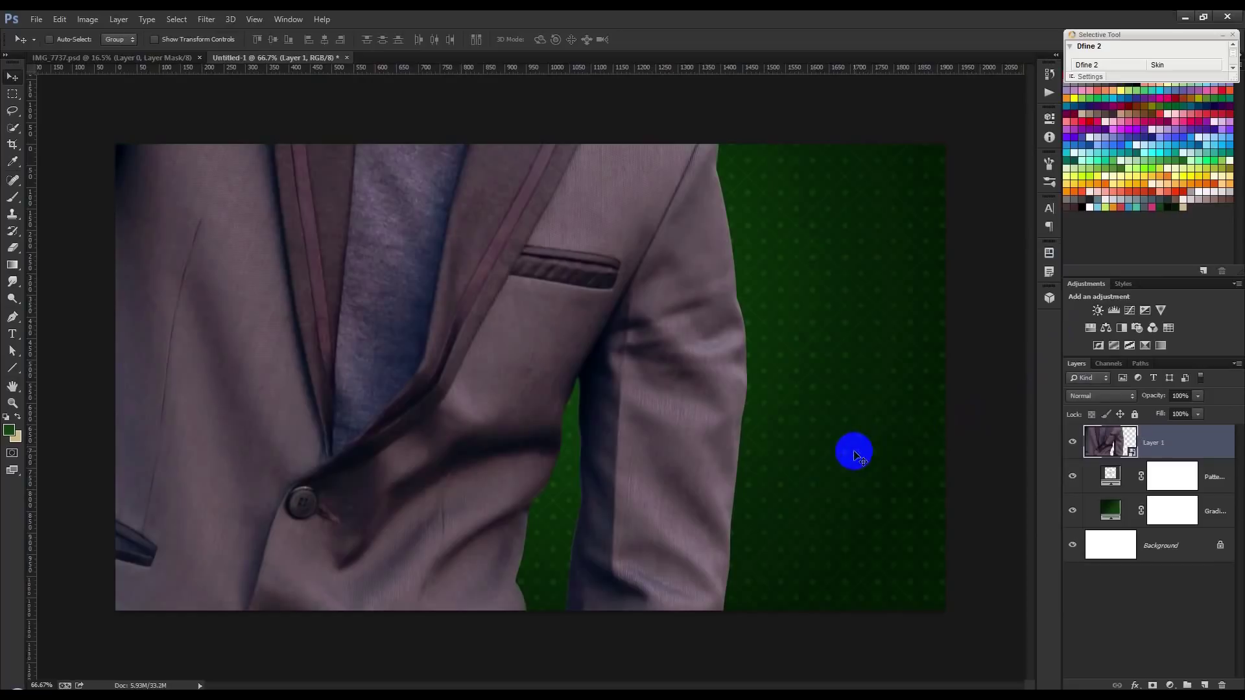
# Step: Scale, tilt and position the man on the poster, committing him at about 26% size
pyautogui.hotkey('ctrl', 't')
pyautogui.moveTo(185, 43); pyautogui.dragTo(139, 91)
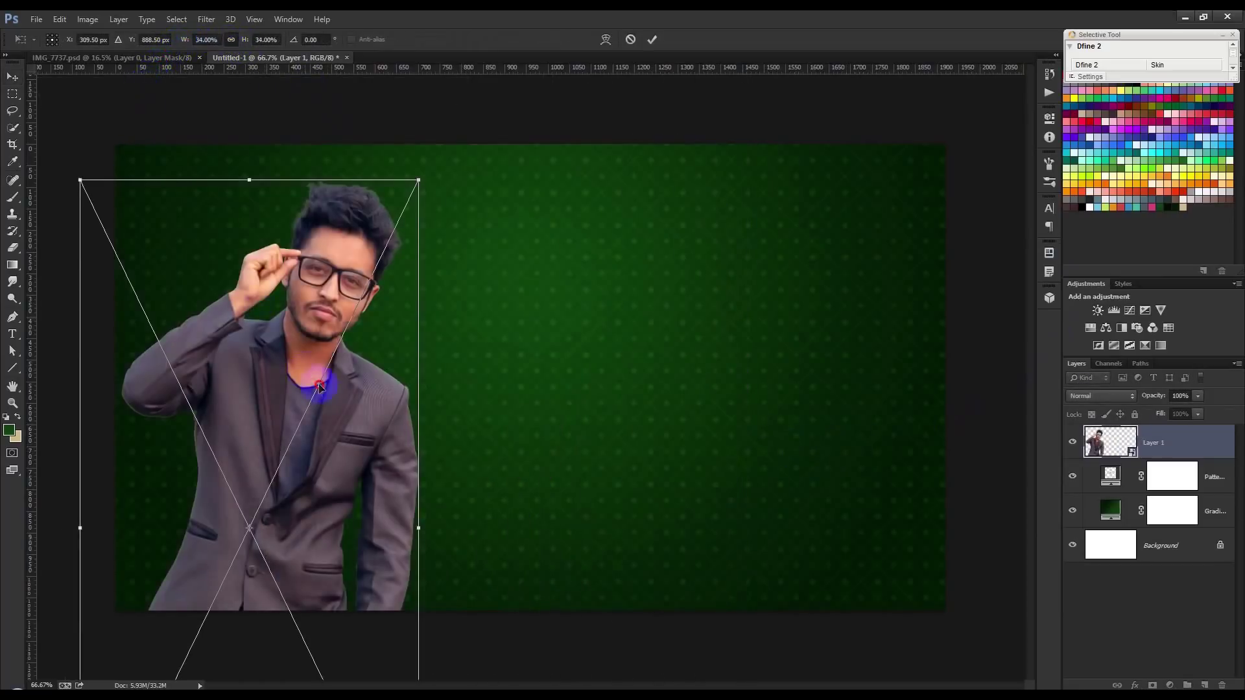
pyautogui.moveTo(307, 374); pyautogui.dragTo(365, 389)
pyautogui.moveTo(595, 437); pyautogui.dragTo(585, 381)
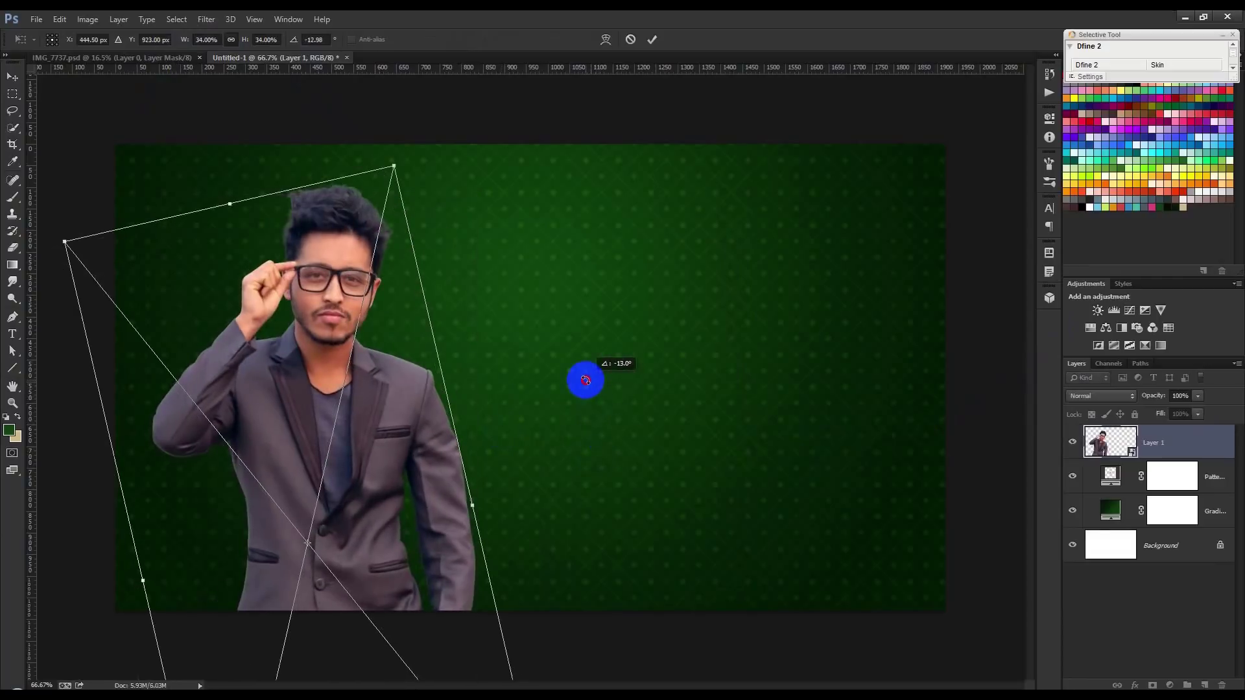
pyautogui.moveTo(319, 436); pyautogui.dragTo(419, 418)
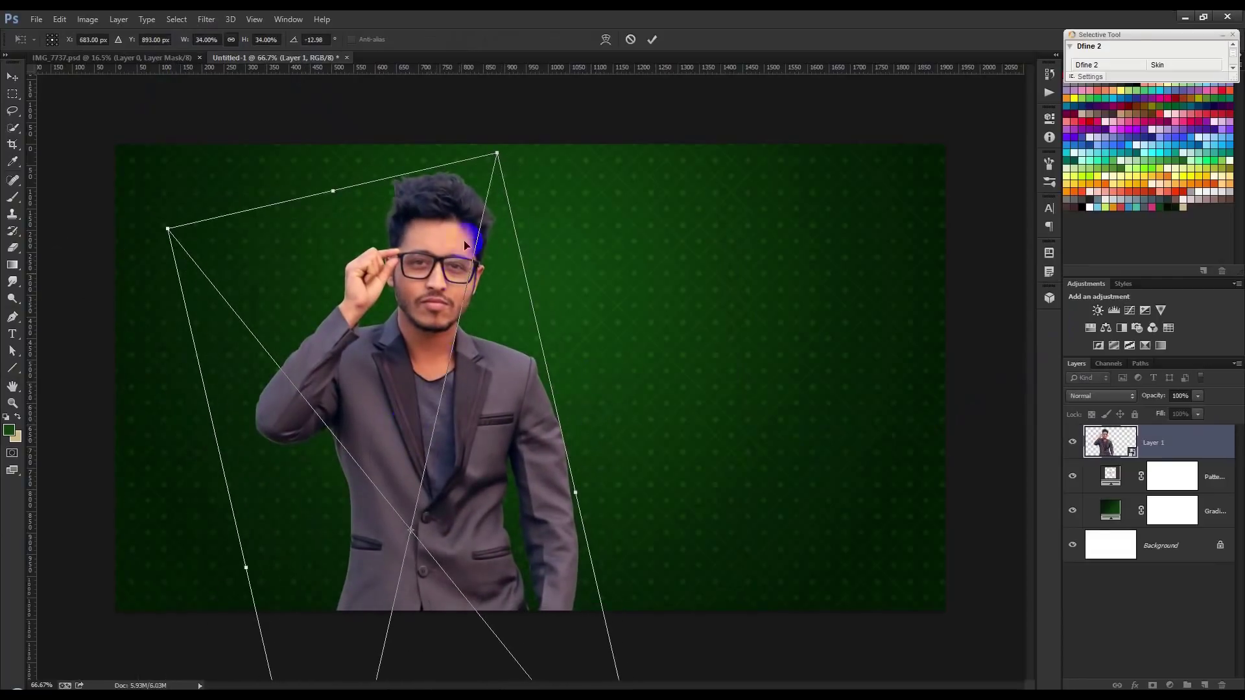
pyautogui.moveTo(496, 153); pyautogui.dragTo(408, 312)
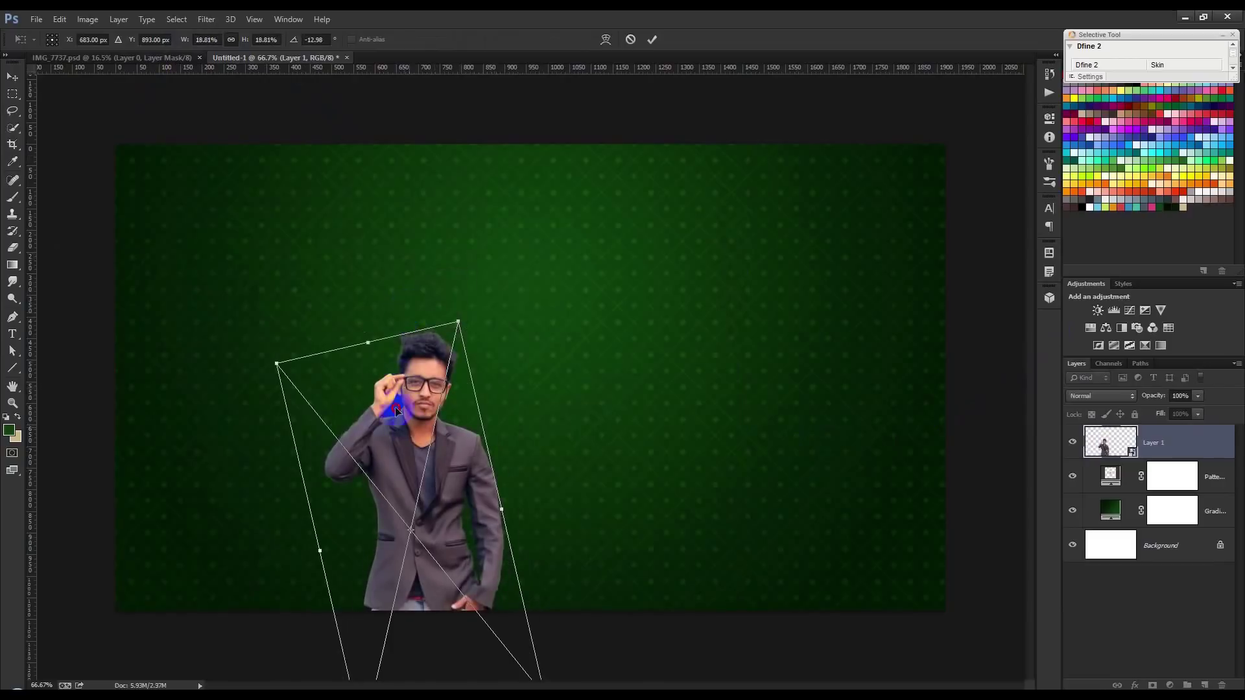
pyautogui.moveTo(397, 410); pyautogui.dragTo(345, 344)
pyautogui.moveTo(407, 255); pyautogui.dragTo(528, 175)
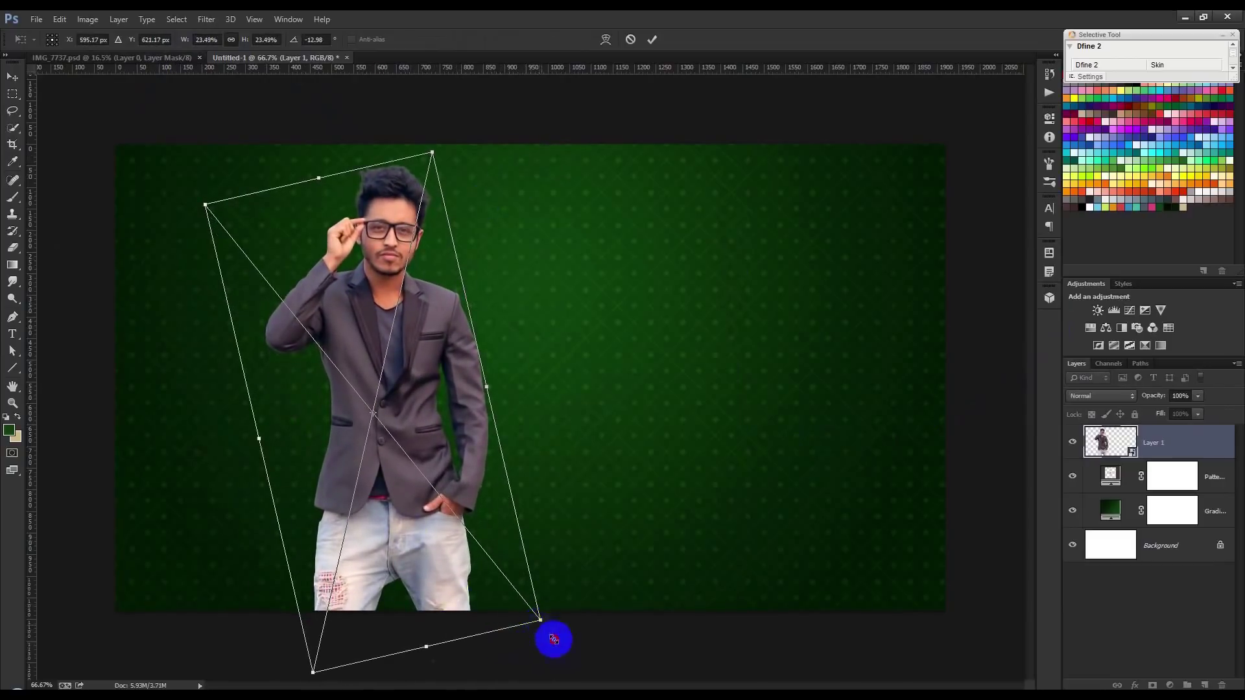
pyautogui.moveTo(553, 639); pyautogui.dragTo(577, 661)
pyautogui.moveTo(522, 557); pyautogui.dragTo(472, 555)
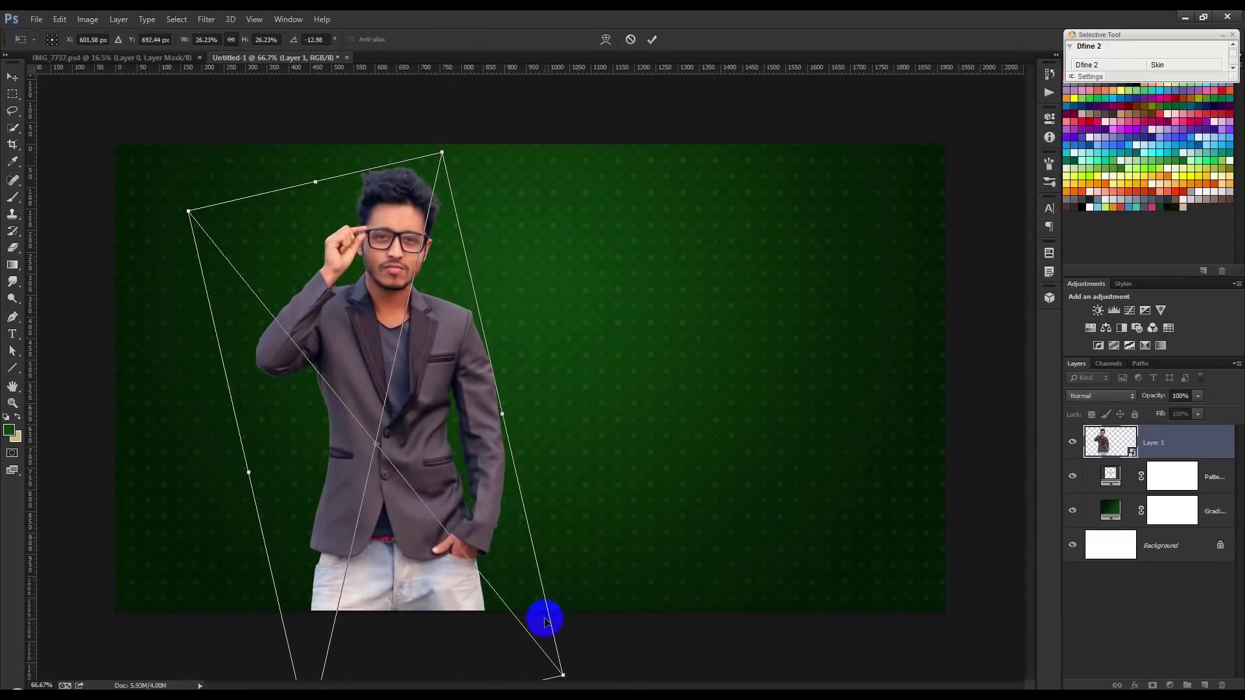
pyautogui.click(652, 39)
pyautogui.scroll(1, 522, 372)
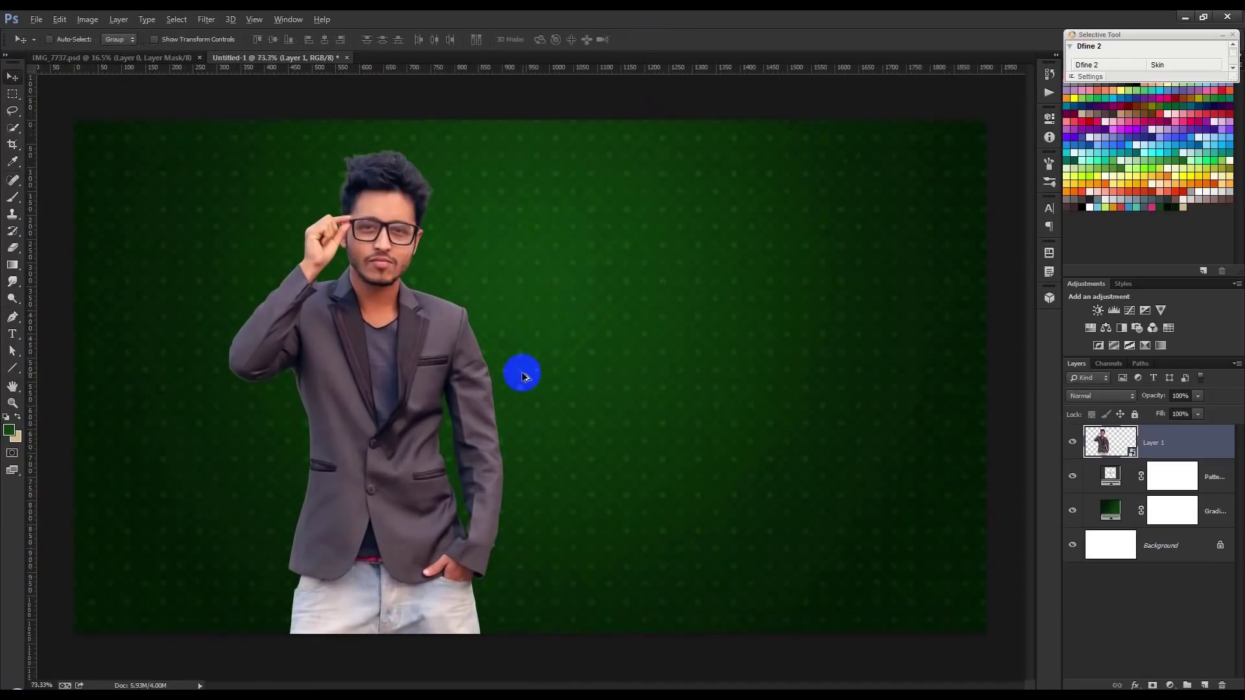
# Step: Set the pattern fill layer back to Normal blending at 100% opacity
pyautogui.click(1111, 472)
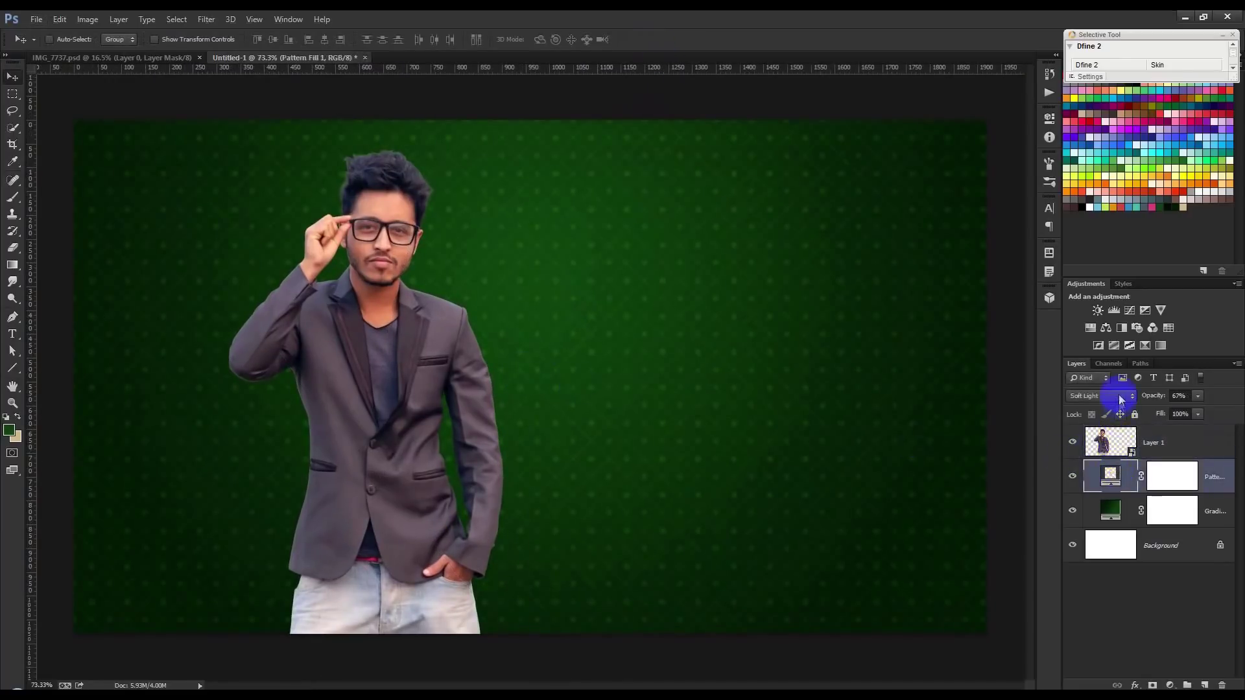
pyautogui.click(1121, 400)
pyautogui.click(1089, 40)
pyautogui.click(1153, 396)
pyautogui.write('100')
pyautogui.press('Return')
# Step: Add a reversed radial Gradient Fill from the last preset, with its centre moved higher
pyautogui.click(1169, 685)
pyautogui.click(1115, 416)
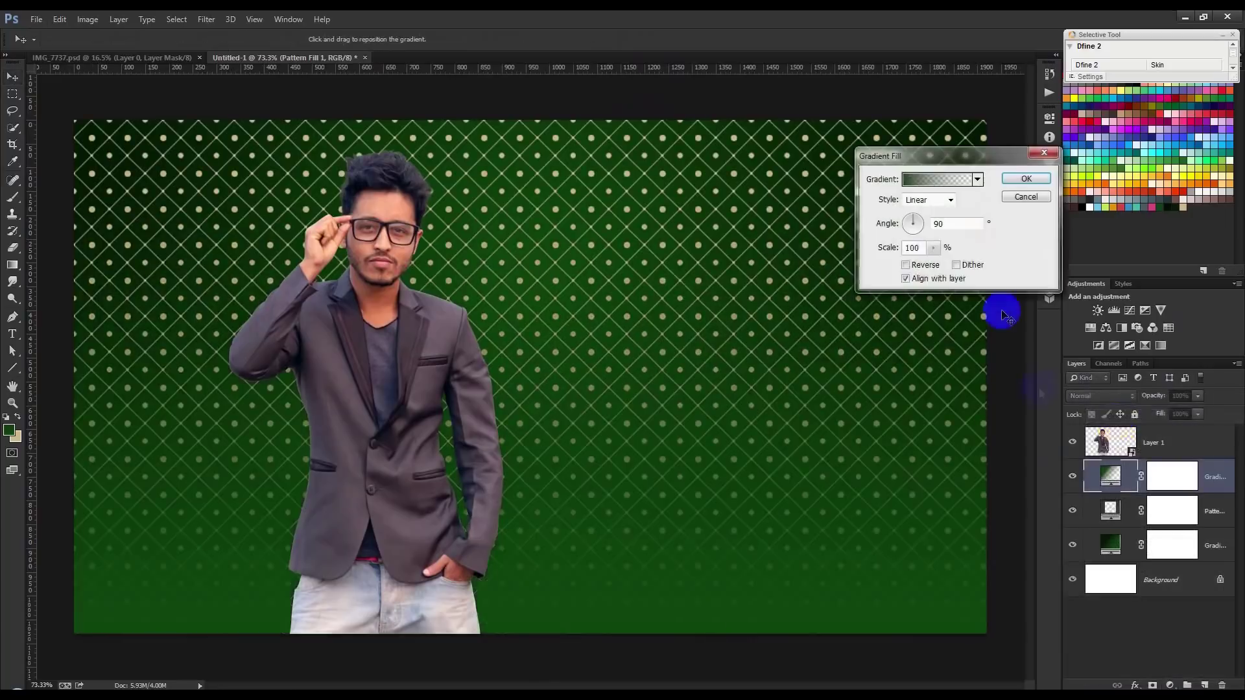
pyautogui.click(977, 180)
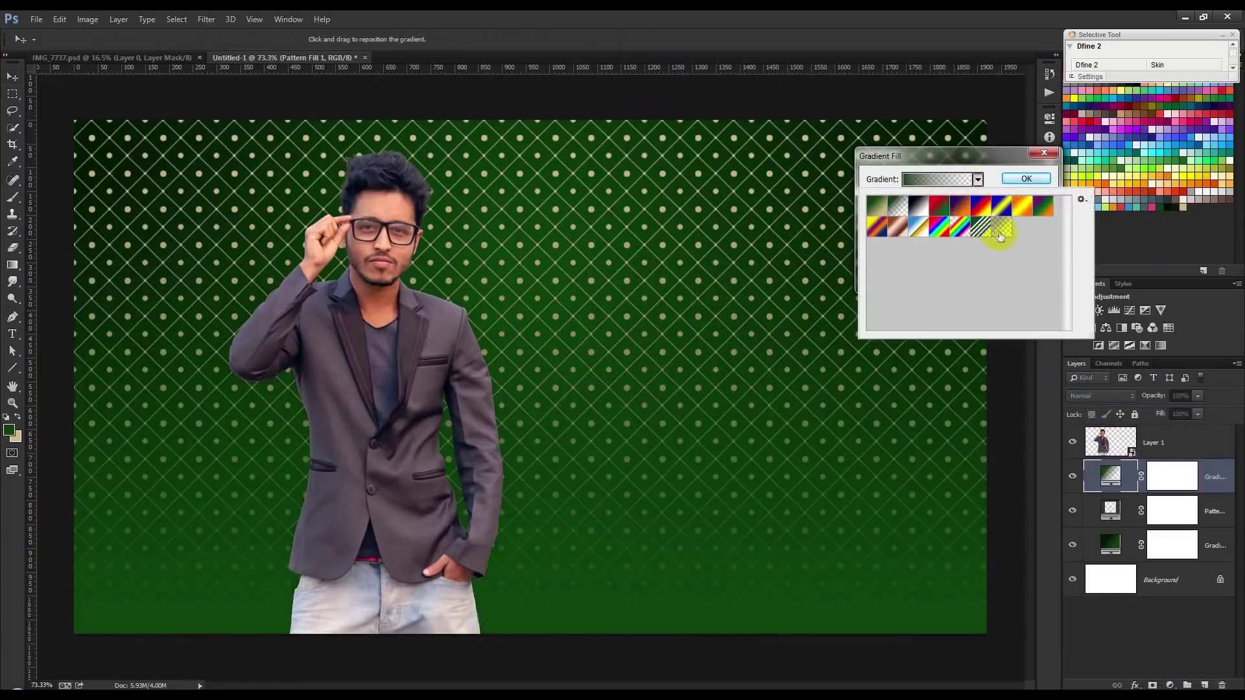
pyautogui.click(1000, 232)
pyautogui.click(963, 178)
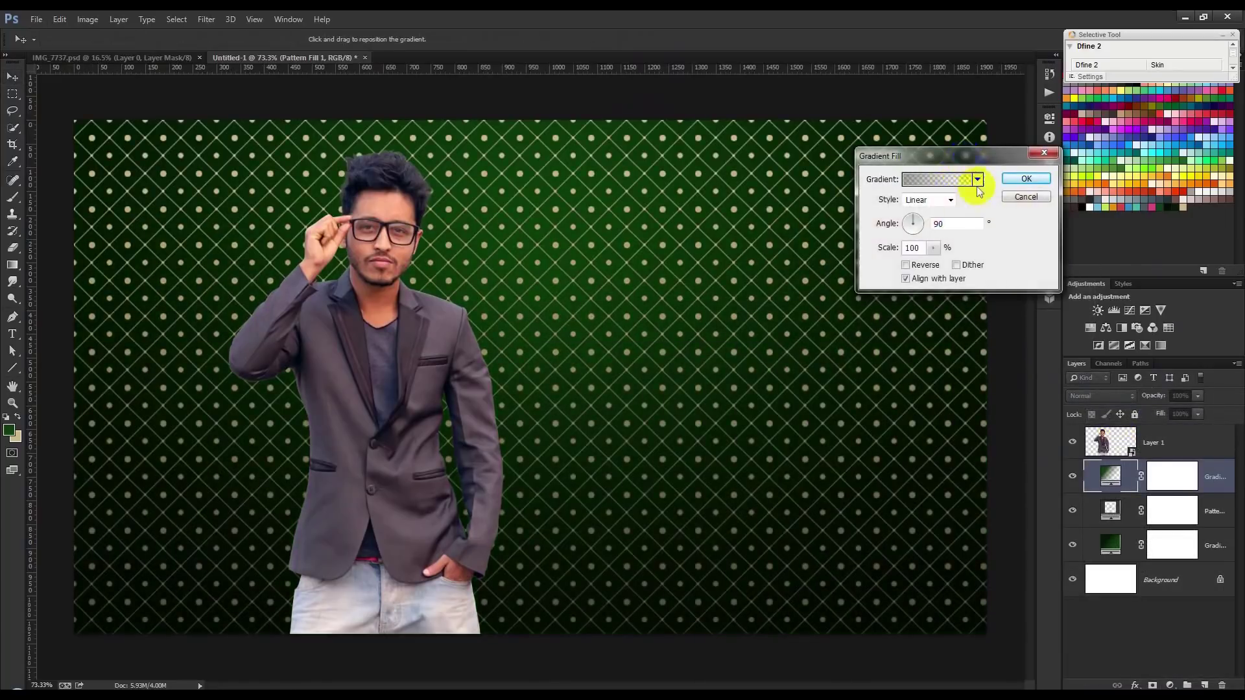
pyautogui.click(945, 200)
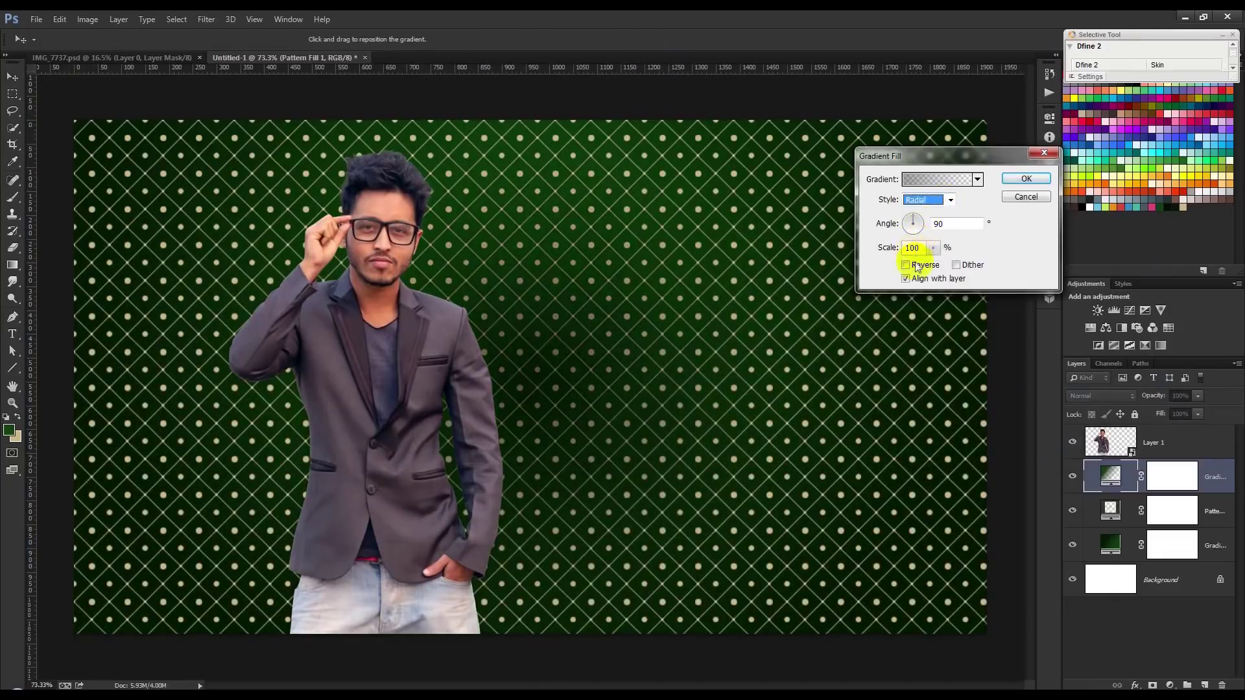
pyautogui.click(905, 265)
pyautogui.moveTo(625, 387)
pyautogui.mouseDown()
pyautogui.moveTo(635, 316)
pyautogui.moveTo(626, 326)
pyautogui.mouseUp()
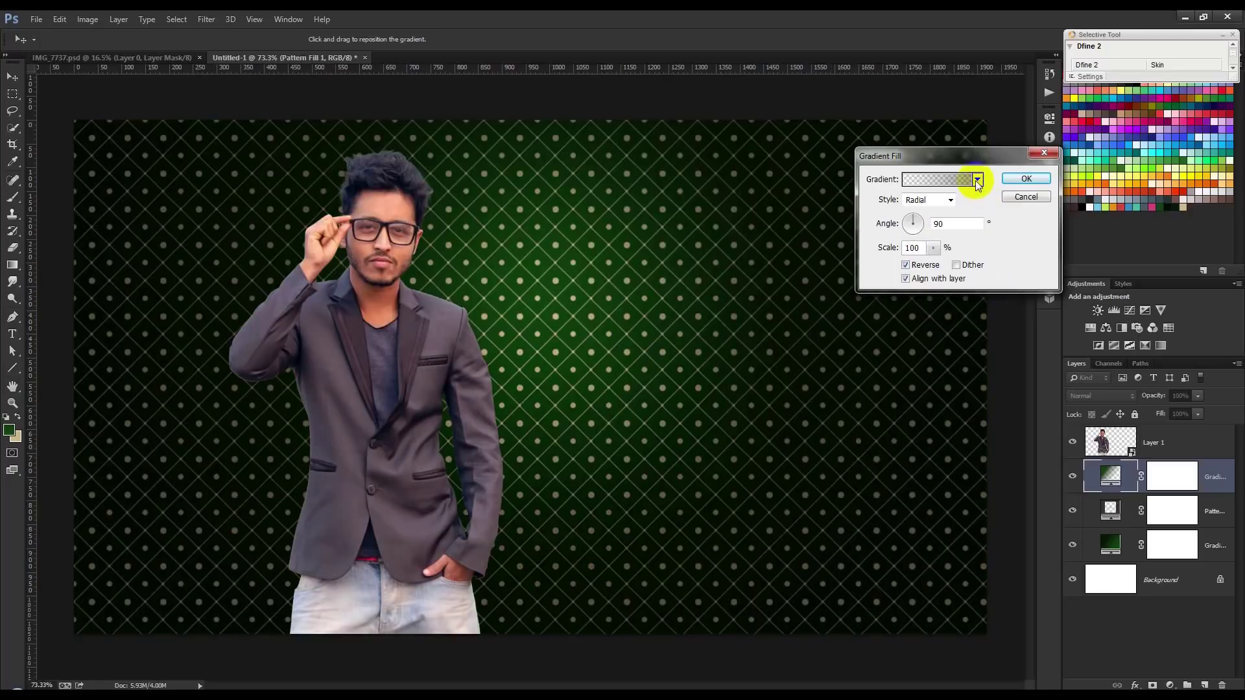
pyautogui.click(950, 224)
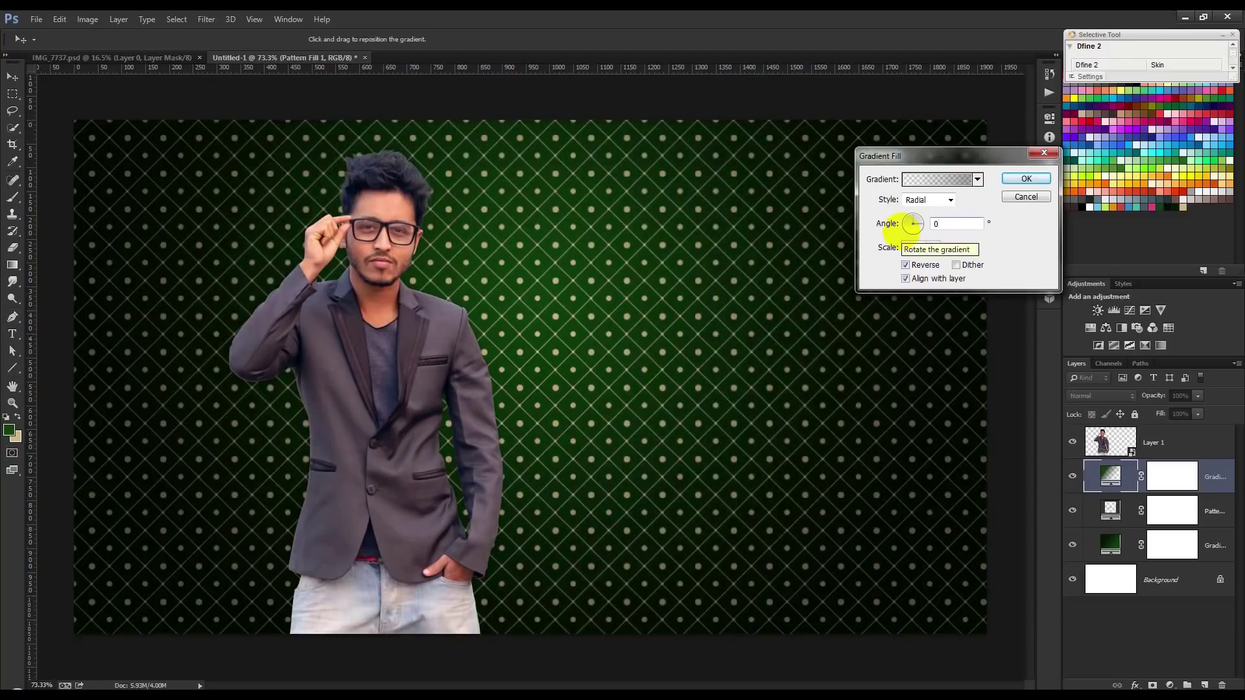
pyautogui.write('0')
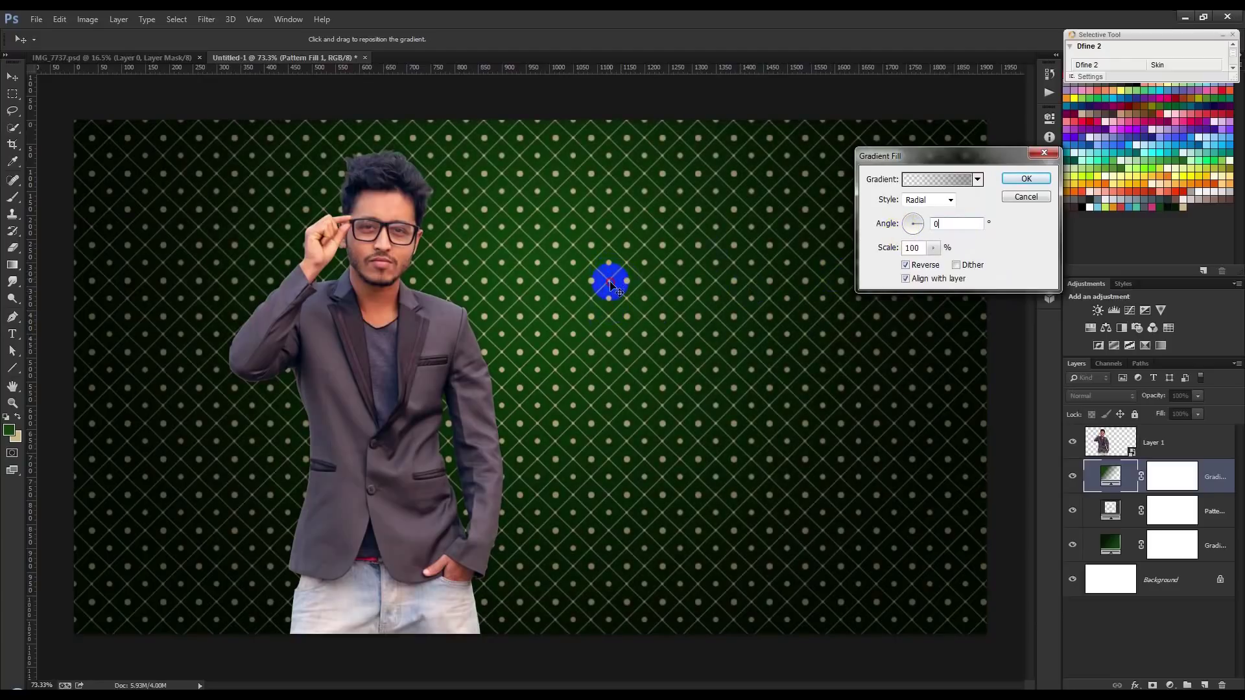
pyautogui.click(1031, 179)
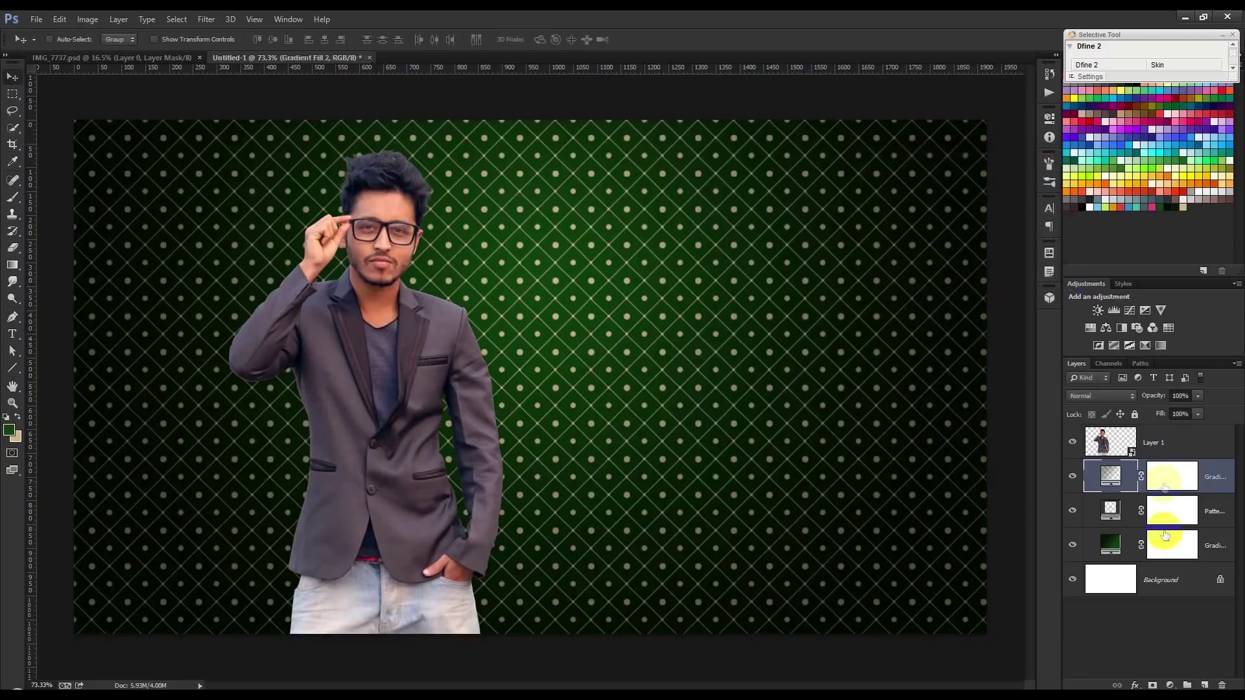
# Step: Target the pattern layer's mask with a soft 1842 px brush and black foreground
pyautogui.click(1171, 511)
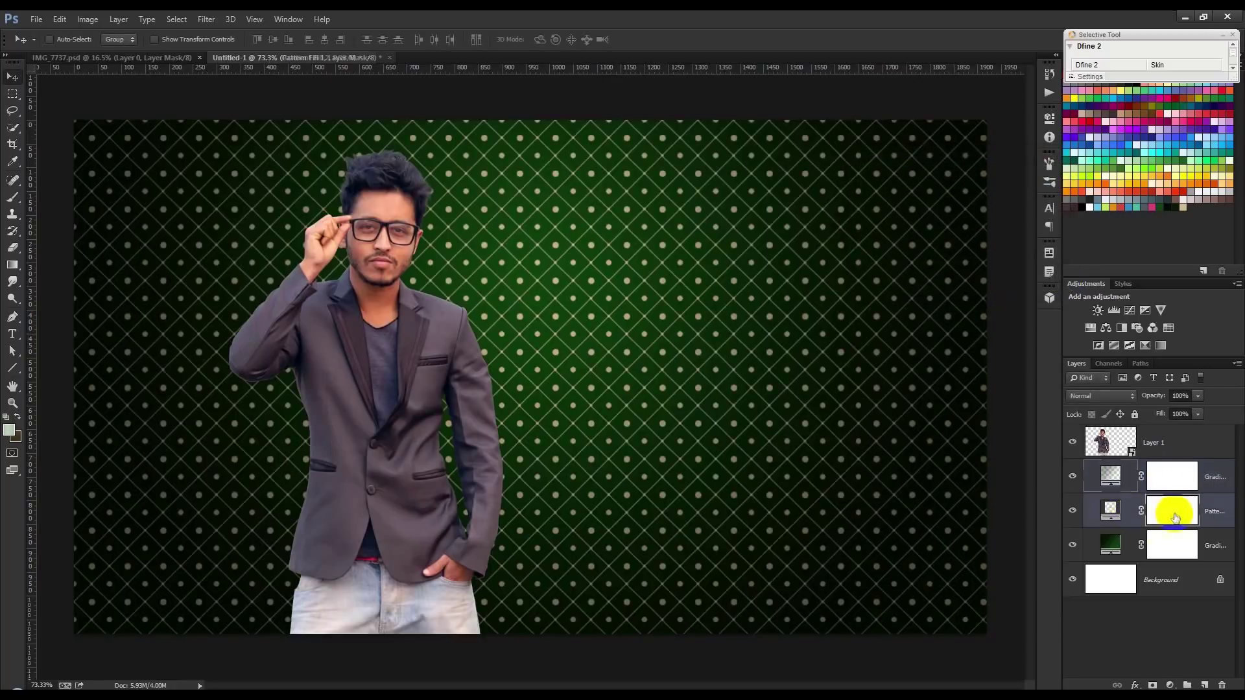
pyautogui.click(23, 200)
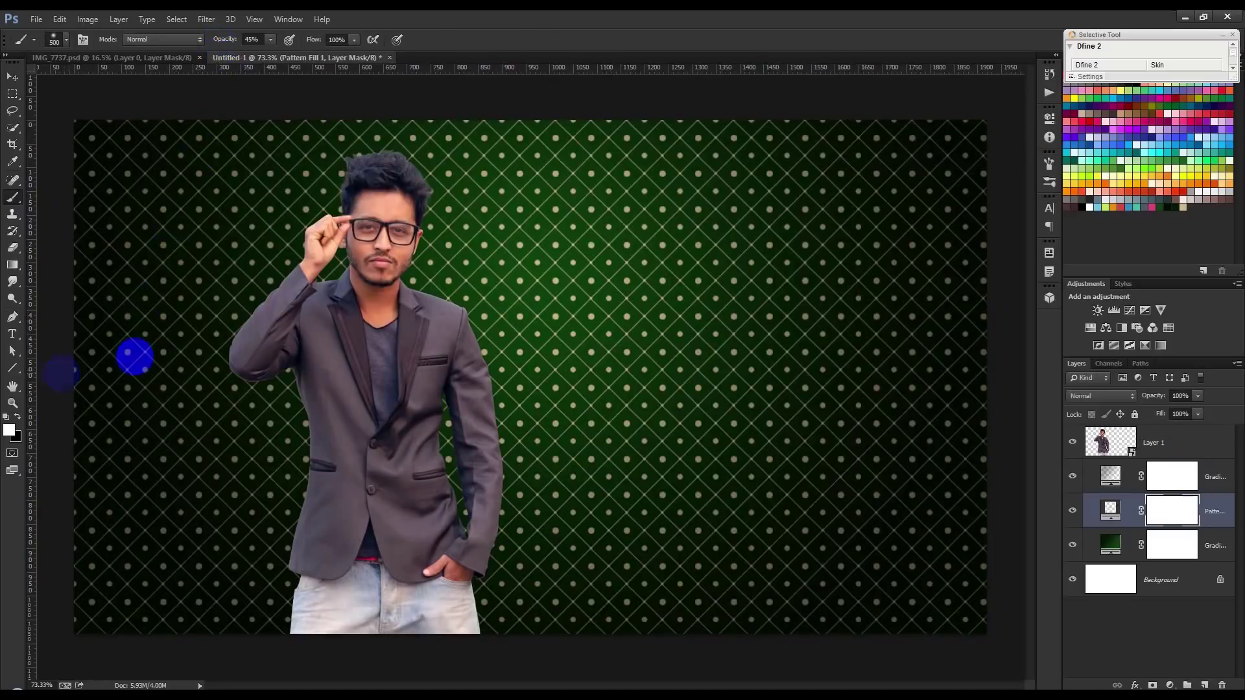
pyautogui.rightClick(137, 356)
pyautogui.moveTo(272, 364); pyautogui.dragTo(277, 363)
pyautogui.click(192, 264)
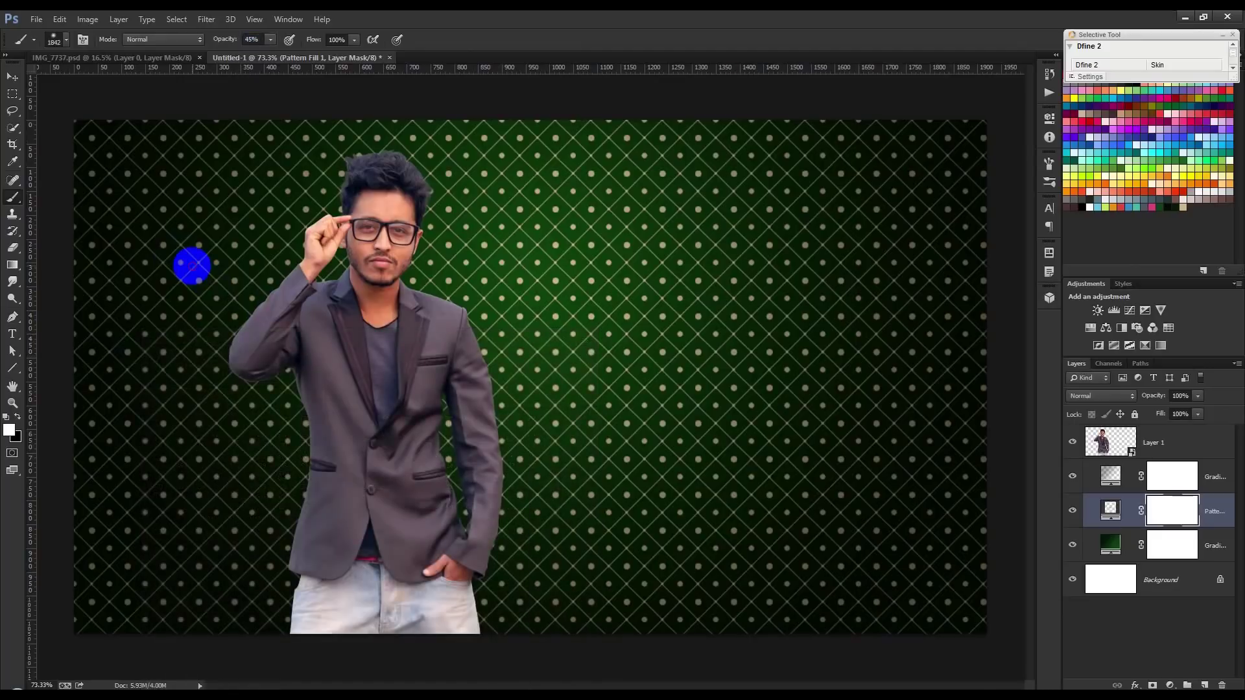
pyautogui.click(8, 417)
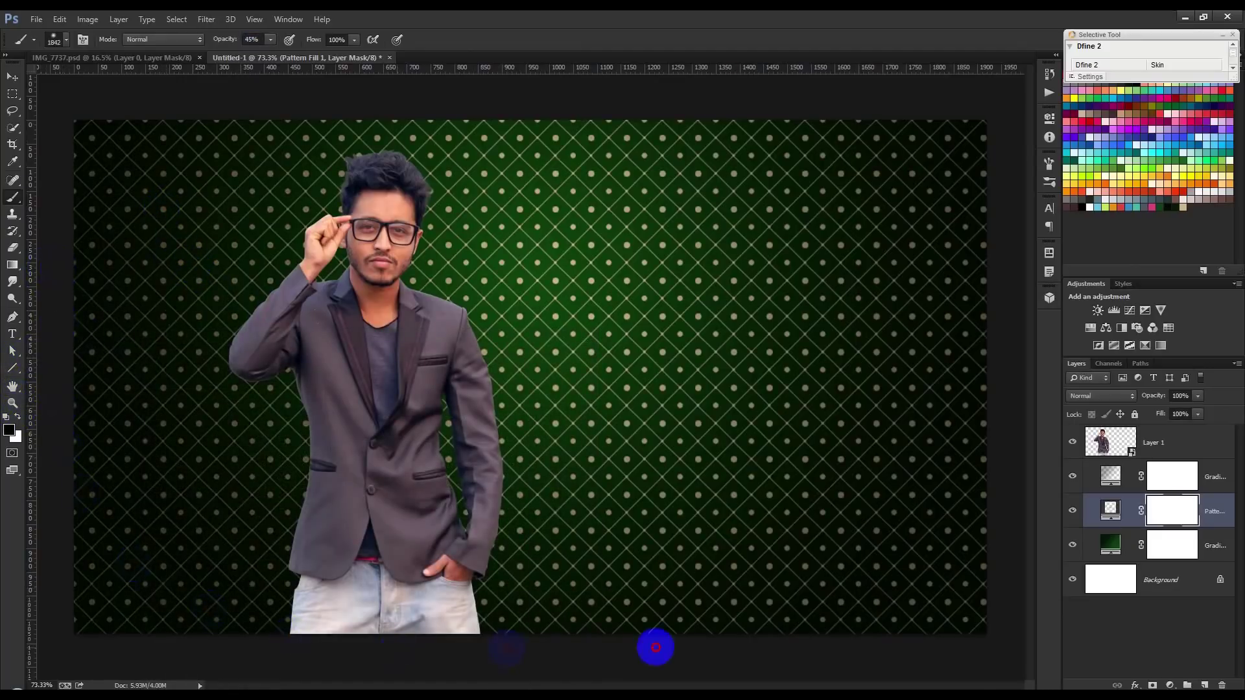
# Step: Paint the mask along the bottom and side edges, shrinking the brush to 1000 px
pyautogui.moveTo(655, 648)
pyautogui.mouseDown()
pyautogui.moveTo(140, 507)
pyautogui.moveTo(992, 417)
pyautogui.moveTo(986, 337)
pyautogui.moveTo(823, 597)
pyautogui.moveTo(831, 590)
pyautogui.mouseUp()
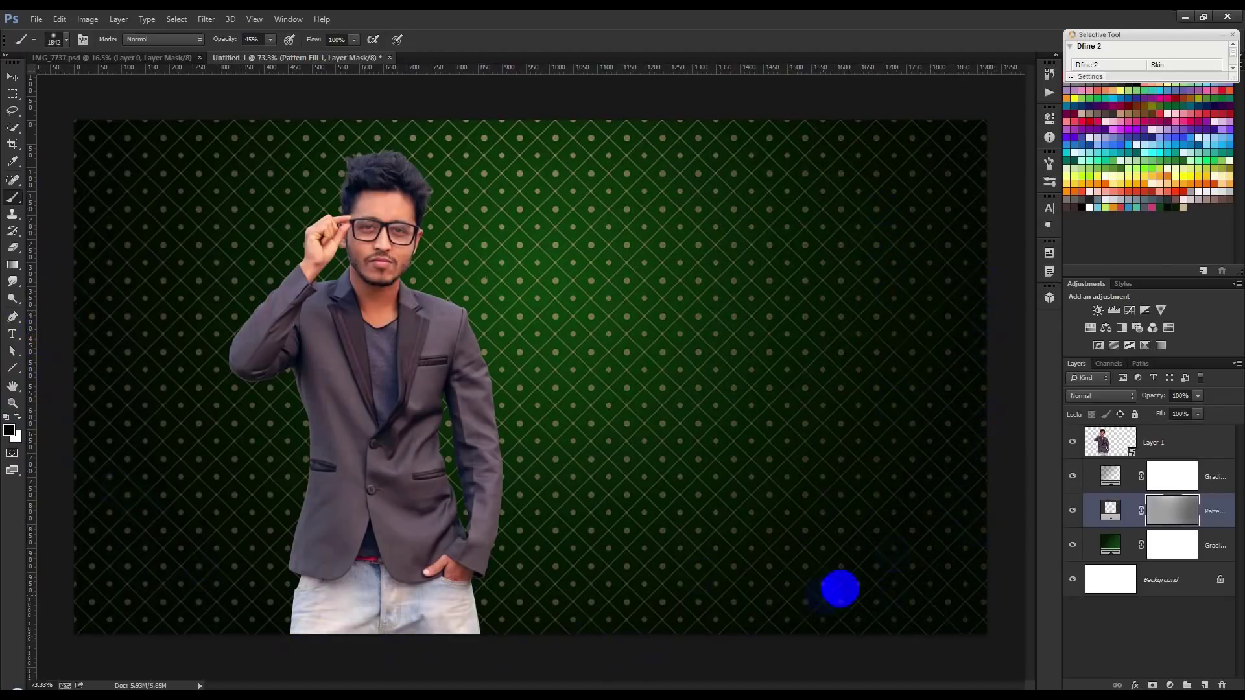
pyautogui.press('[')
pyautogui.press('[')
pyautogui.press('[')
pyautogui.moveTo(960, 255); pyautogui.dragTo(966, 566)
pyautogui.press('[')
pyautogui.press('[')
pyautogui.press('[')
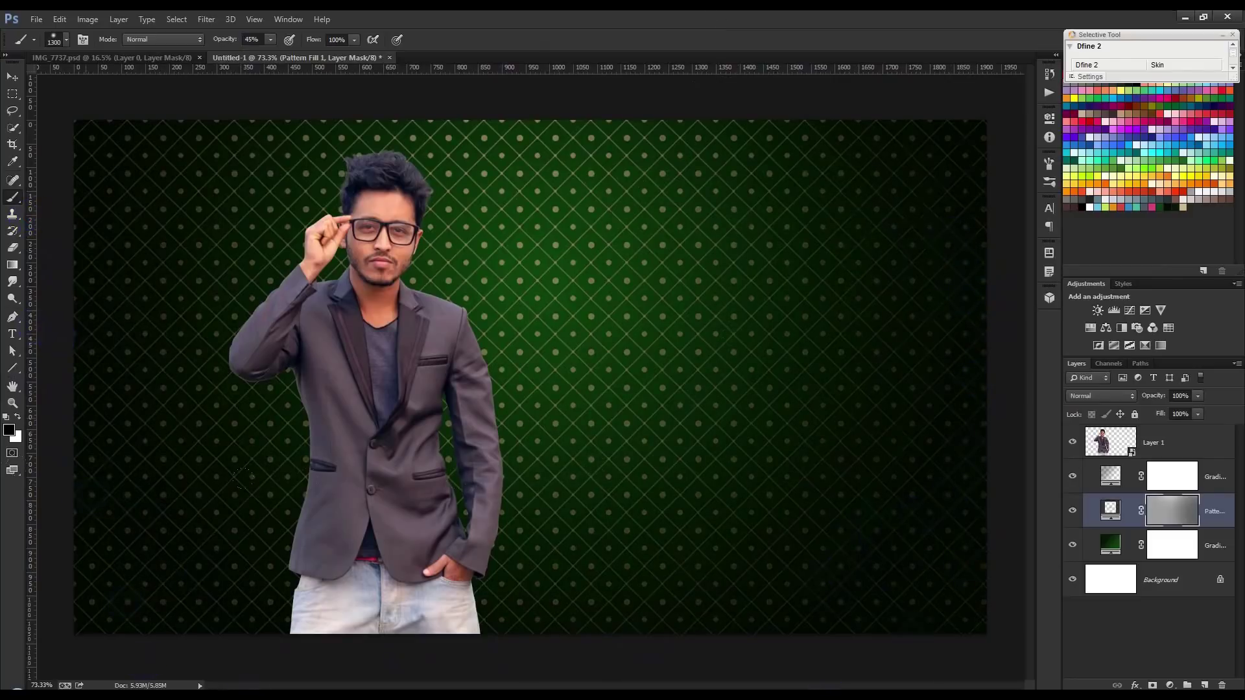
pyautogui.moveTo(123, 636); pyautogui.dragTo(664, 397)
pyautogui.press('[')
pyautogui.press('[')
pyautogui.press('[')
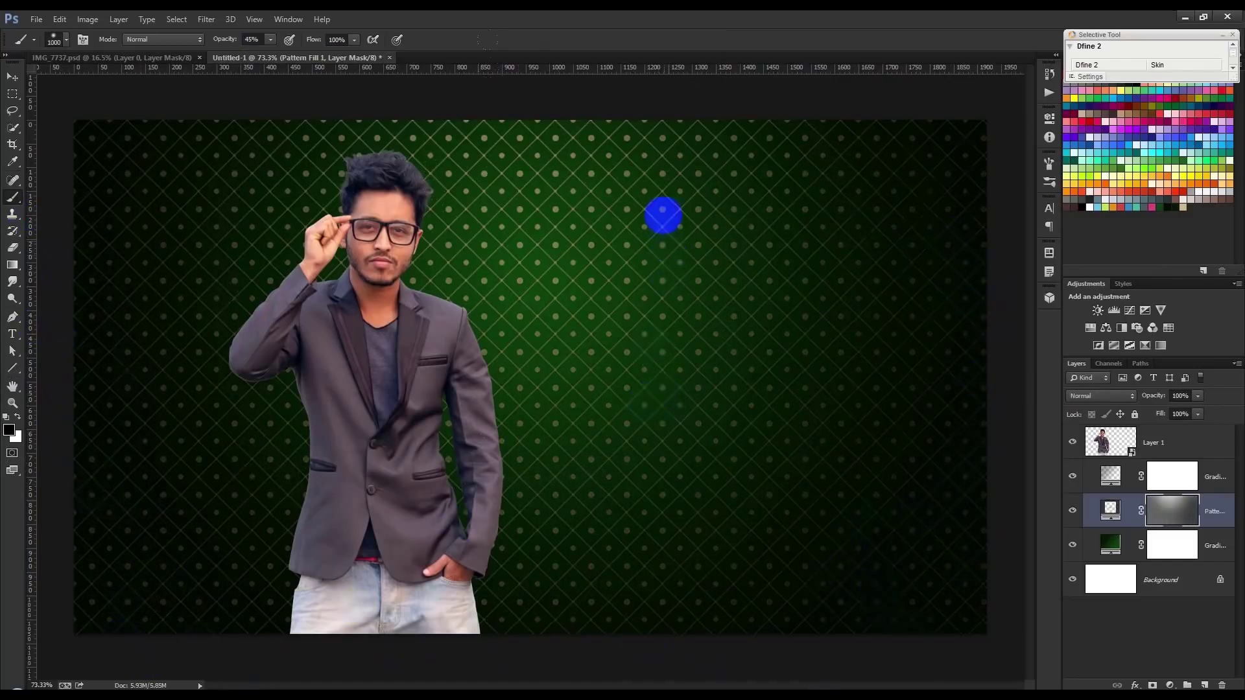
pyautogui.click(12, 77)
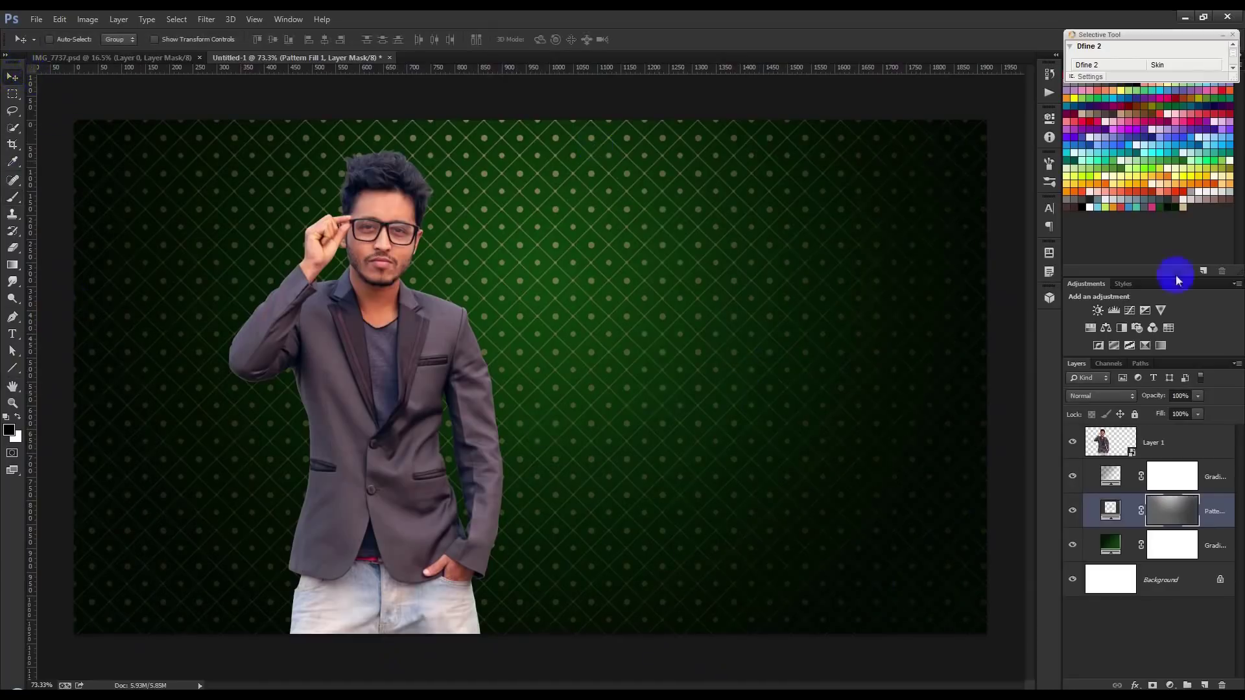
pyautogui.click(1206, 450)
pyautogui.click(1170, 686)
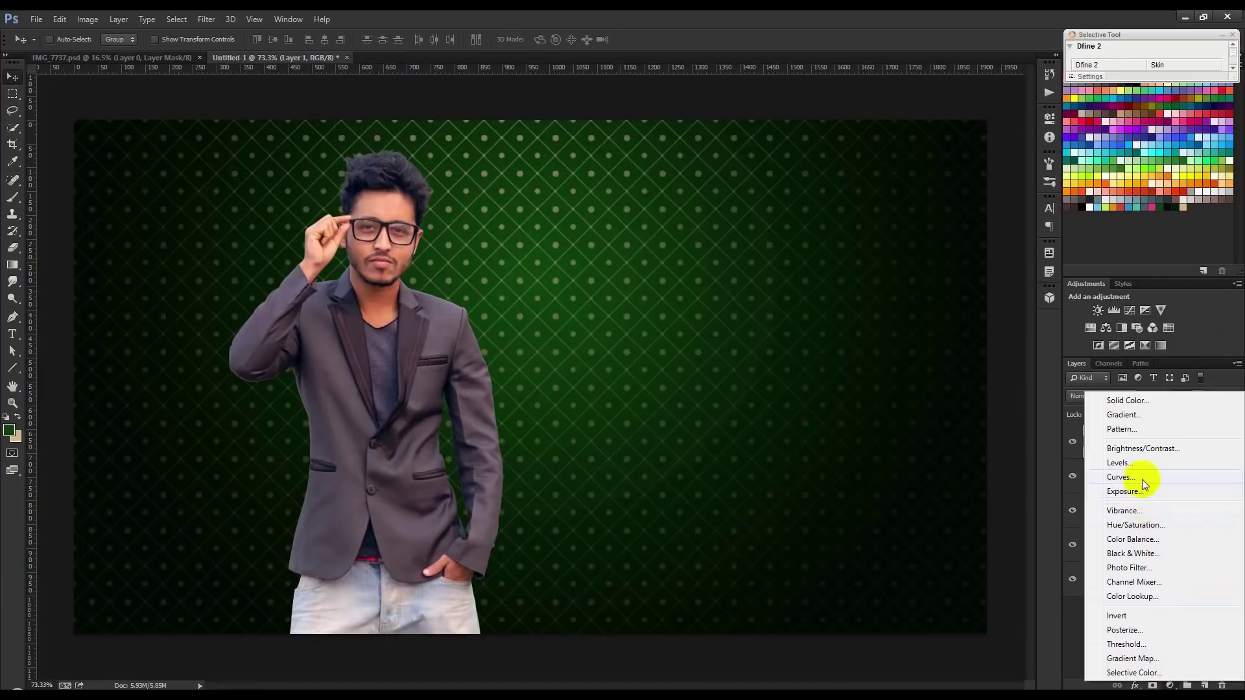
# Step: Add a Color Balance layer clipped to the portrait with midtones +1, +18, -11
pyautogui.click(1132, 539)
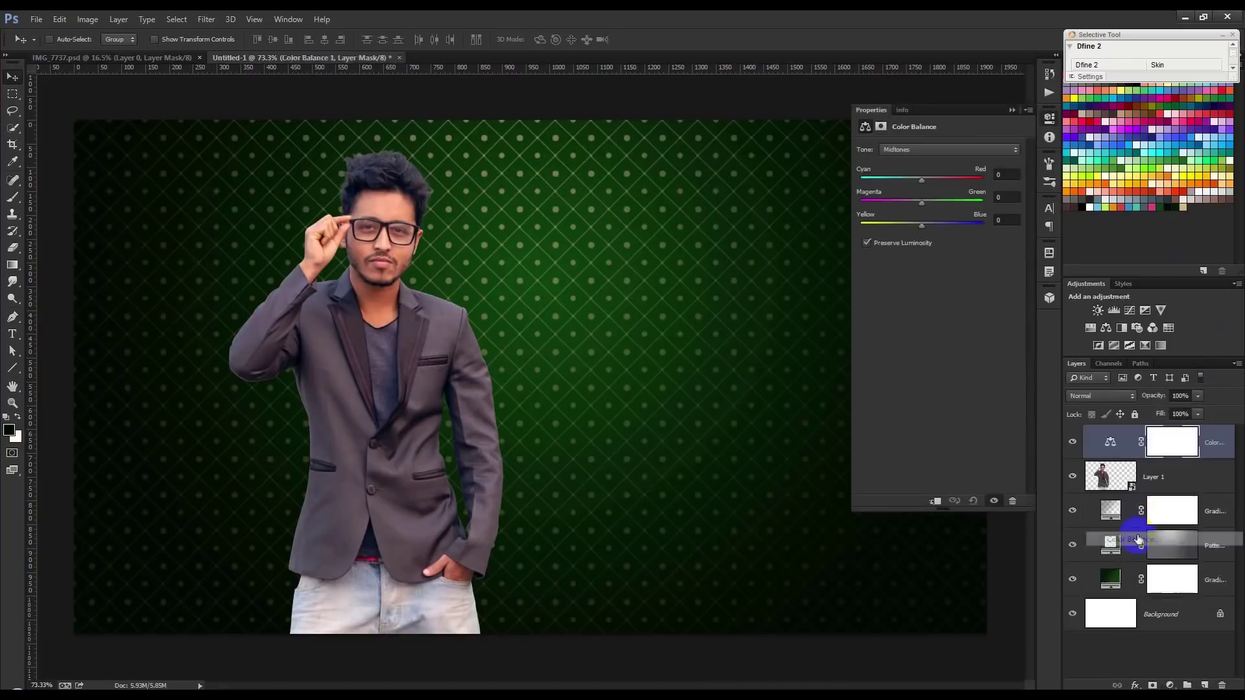
pyautogui.click(938, 500)
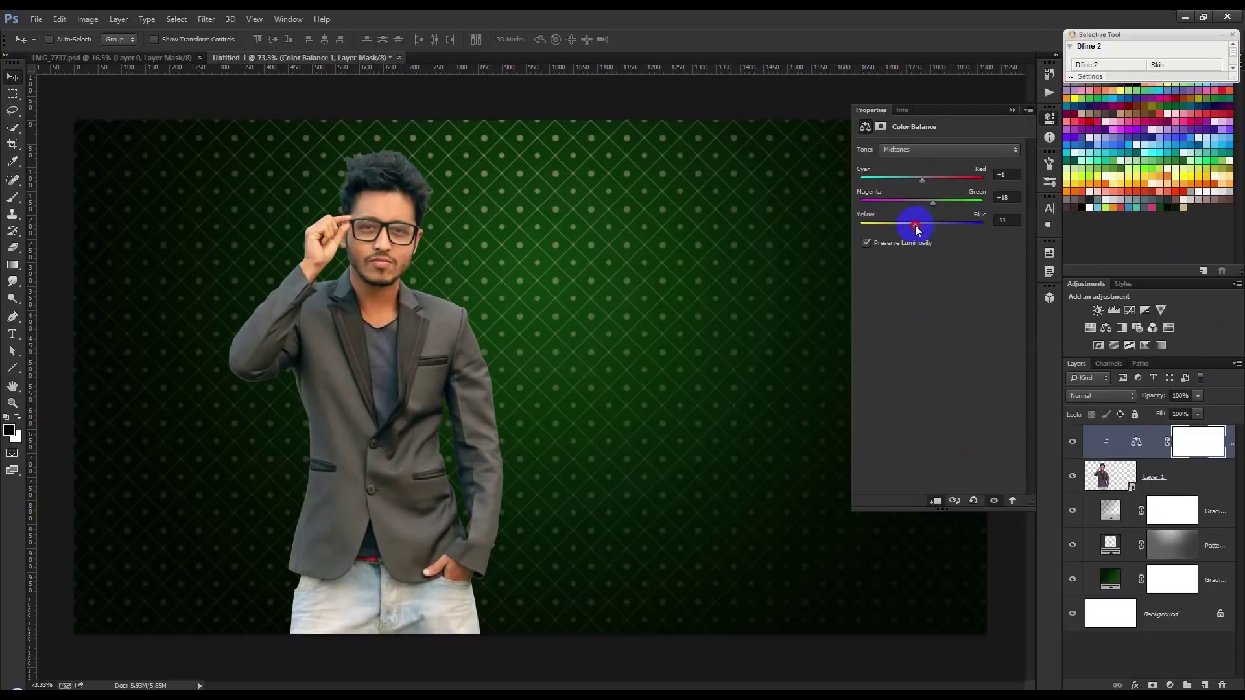
pyautogui.click(1007, 115)
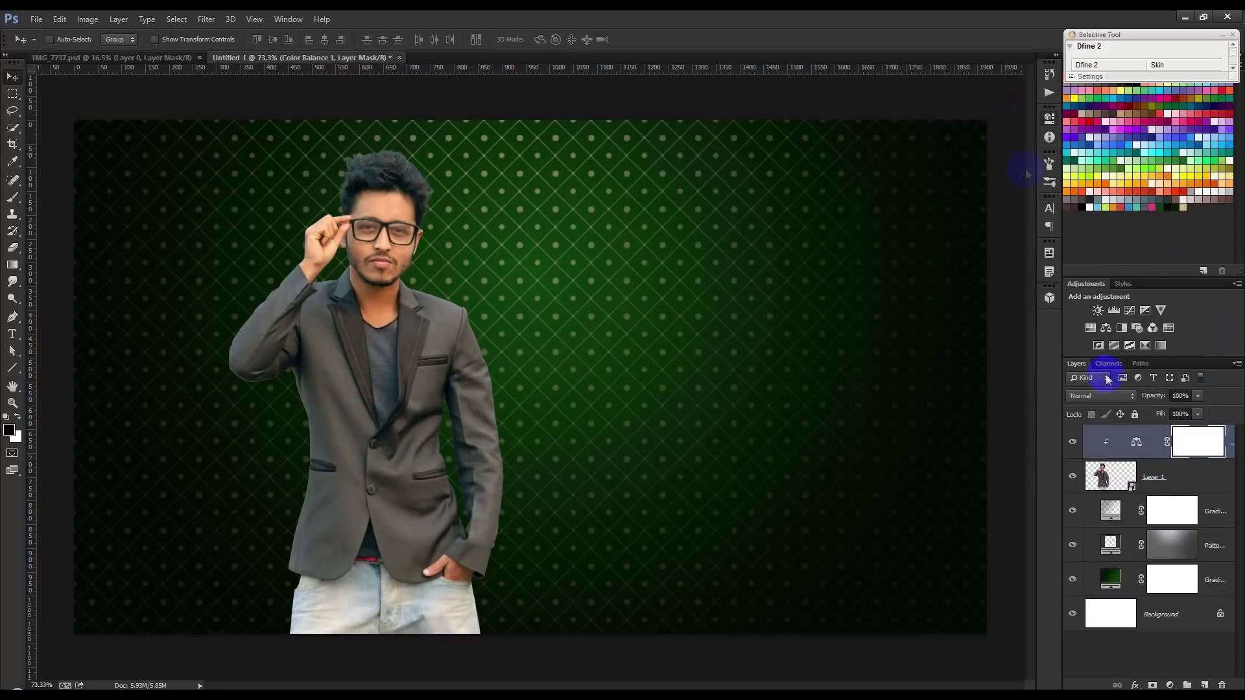
pyautogui.click(1164, 477)
pyautogui.hotkey('ctrl', 't')
pyautogui.moveTo(744, 369); pyautogui.dragTo(761, 376)
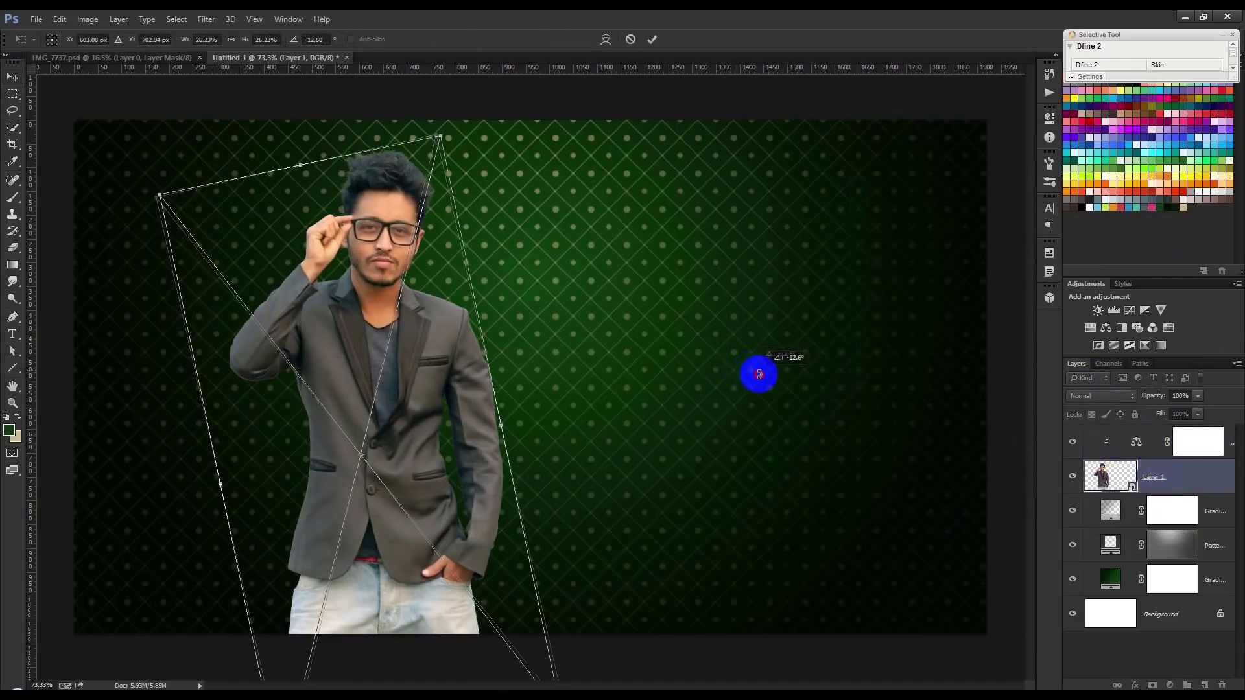
# Step: Give the portrait a lower-left drop shadow at 57% opacity, 104 px distance, 12 px size
pyautogui.press('Escape')
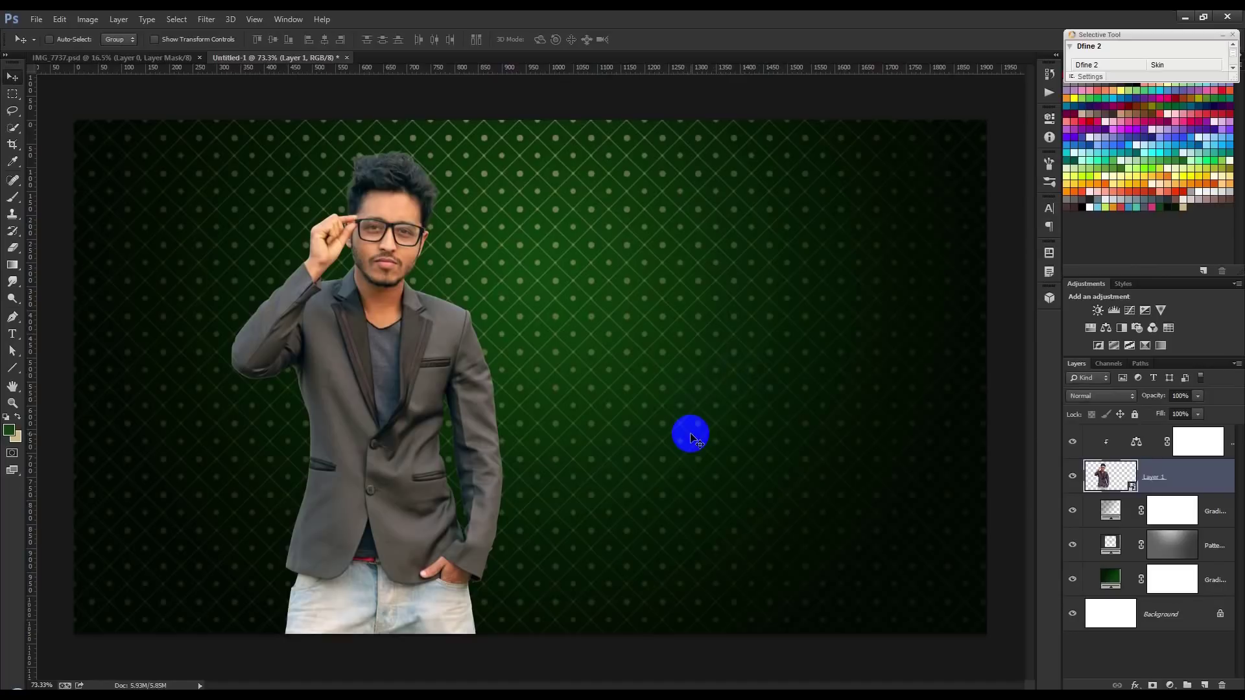
pyautogui.doubleClick(1224, 478)
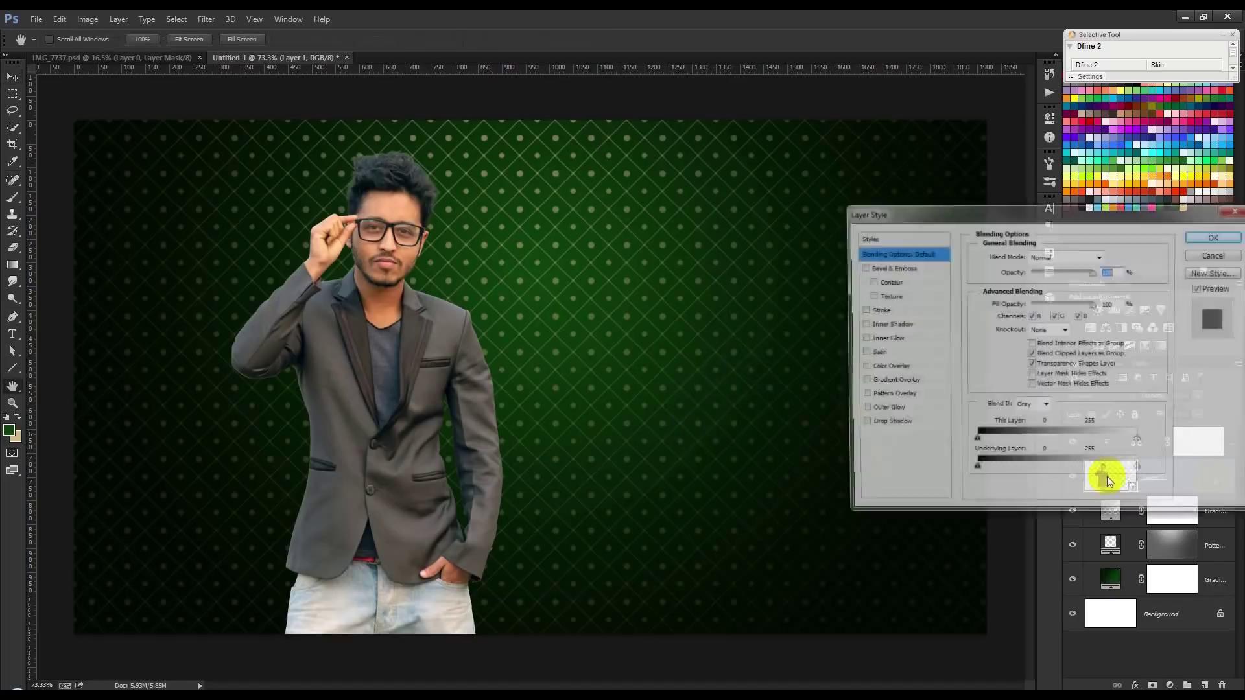
pyautogui.click(870, 427)
pyautogui.moveTo(552, 414); pyautogui.dragTo(517, 445)
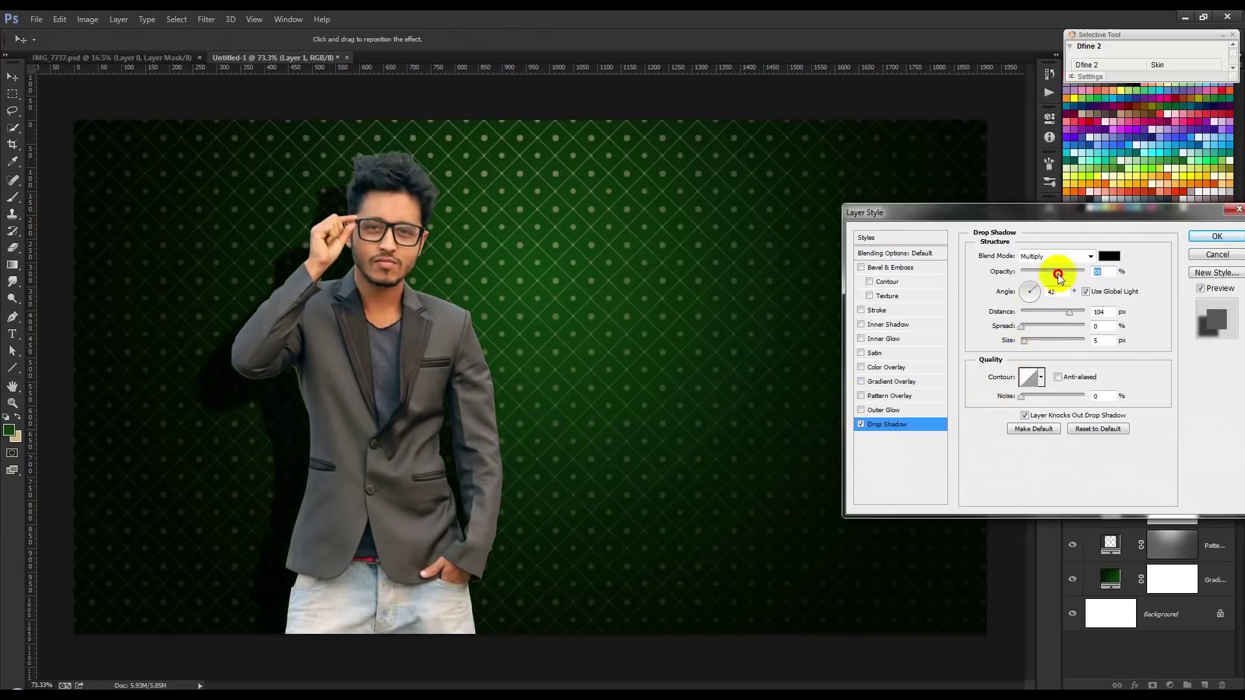
pyautogui.moveTo(1027, 344); pyautogui.dragTo(1061, 350)
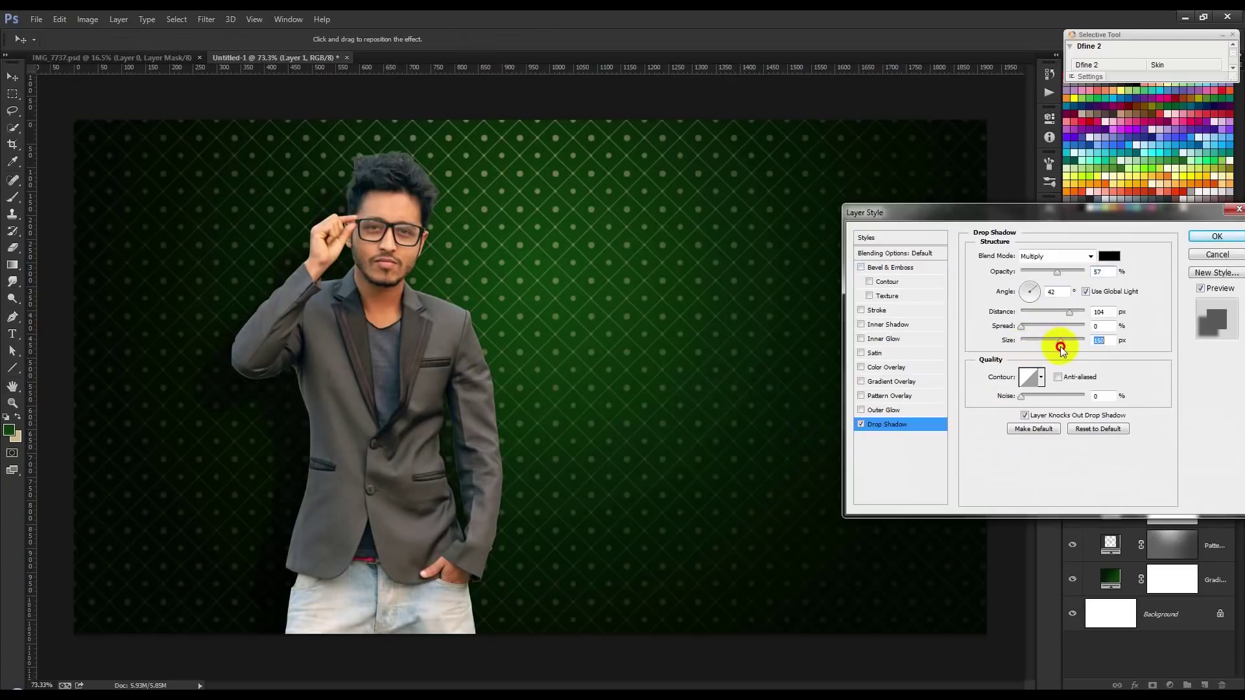
pyautogui.click(1216, 238)
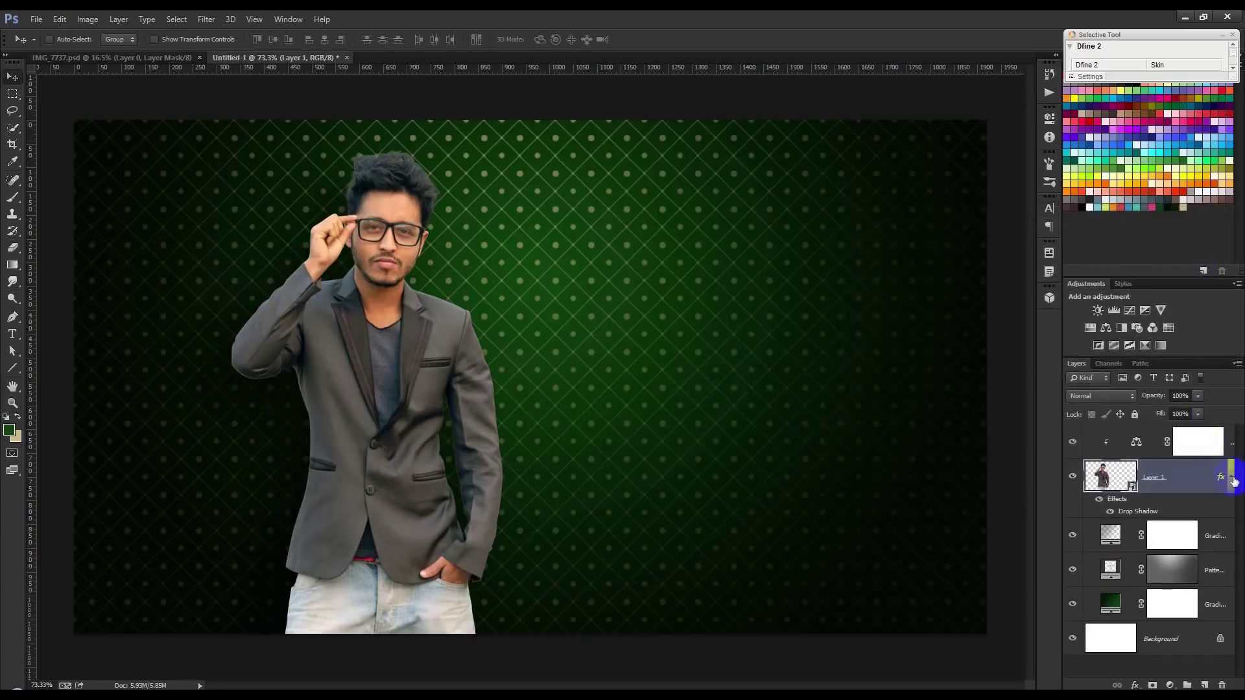
pyautogui.click(1231, 478)
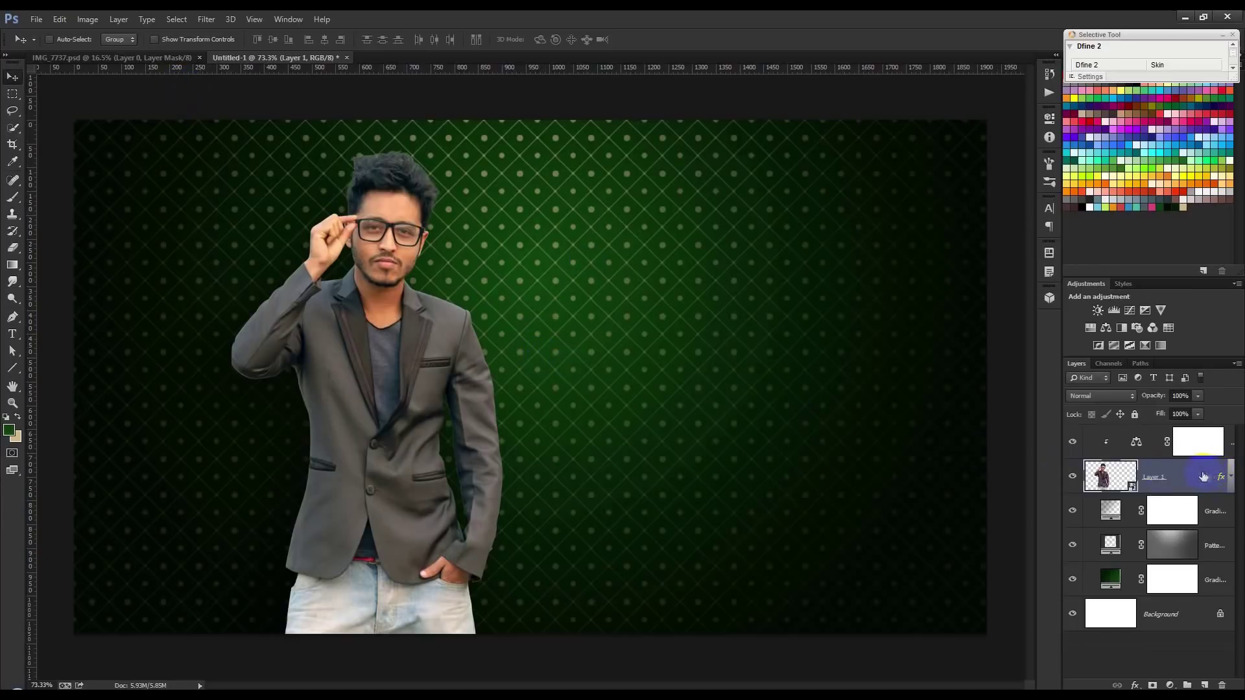
# Step: Load the portrait's outline, contract it by 1 px, and turn it into Layer 1's mask
pyautogui.keyDown('ctrl'); pyautogui.click(1109, 486); pyautogui.keyUp('ctrl')
pyautogui.click(176, 18)
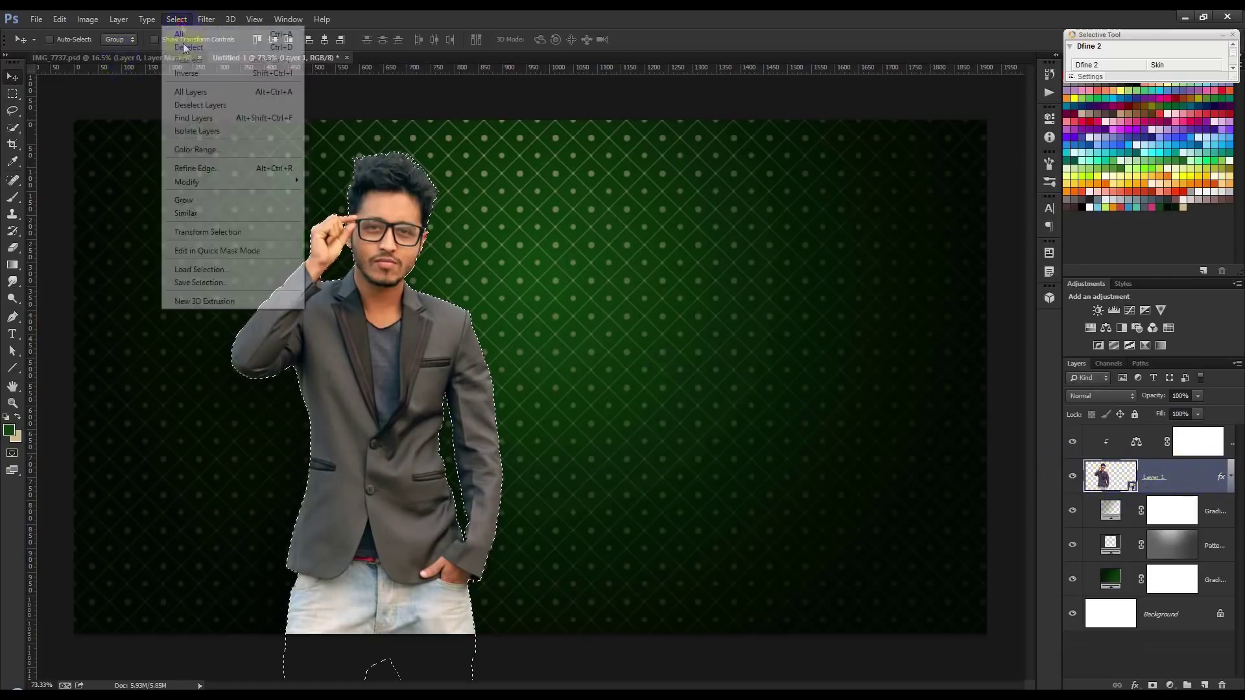
pyautogui.click(334, 221)
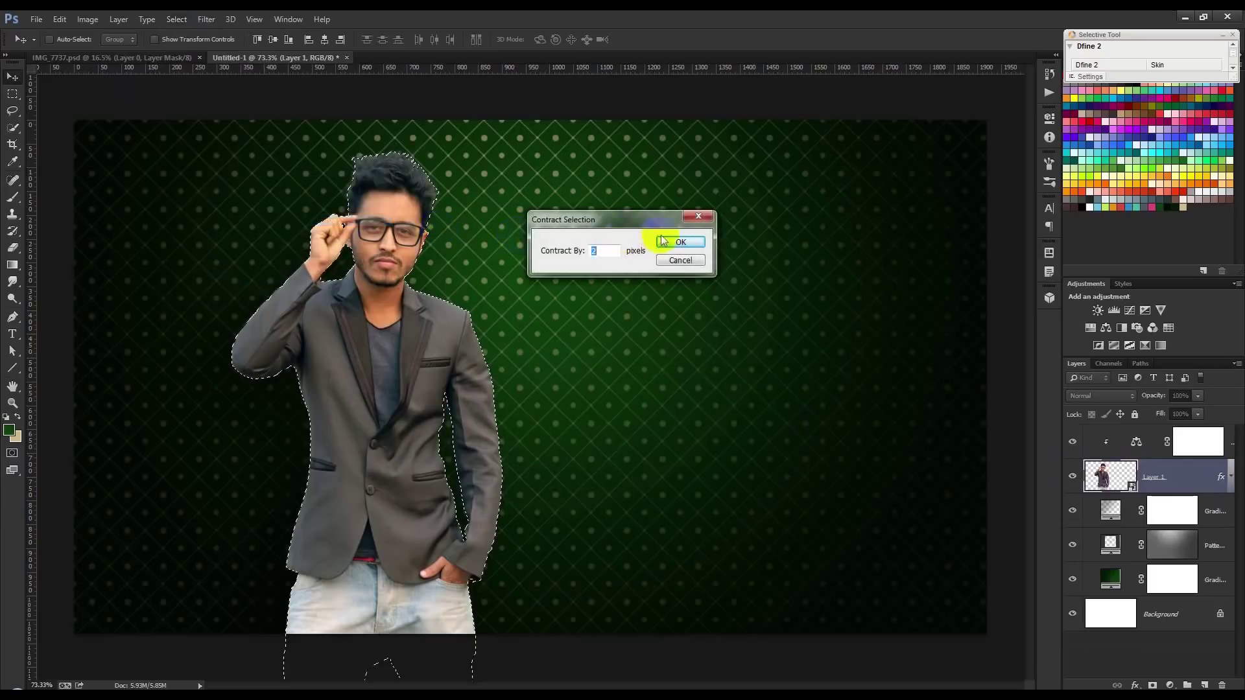
pyautogui.write('1')
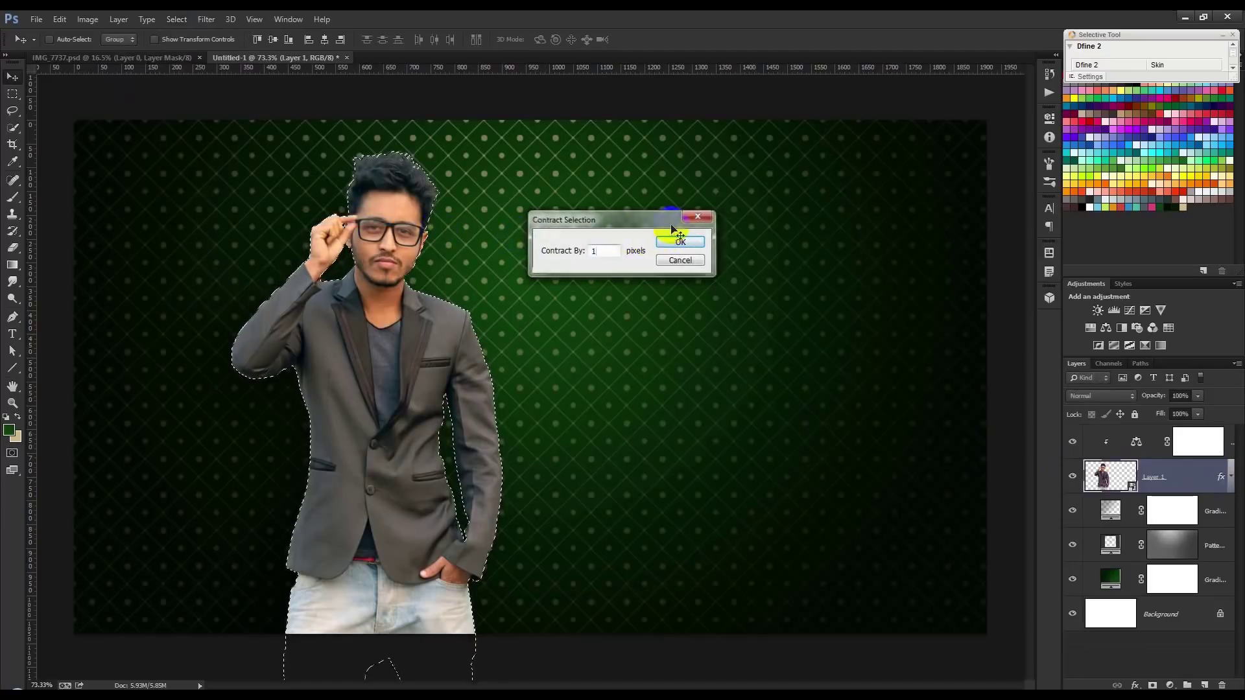
pyautogui.click(678, 239)
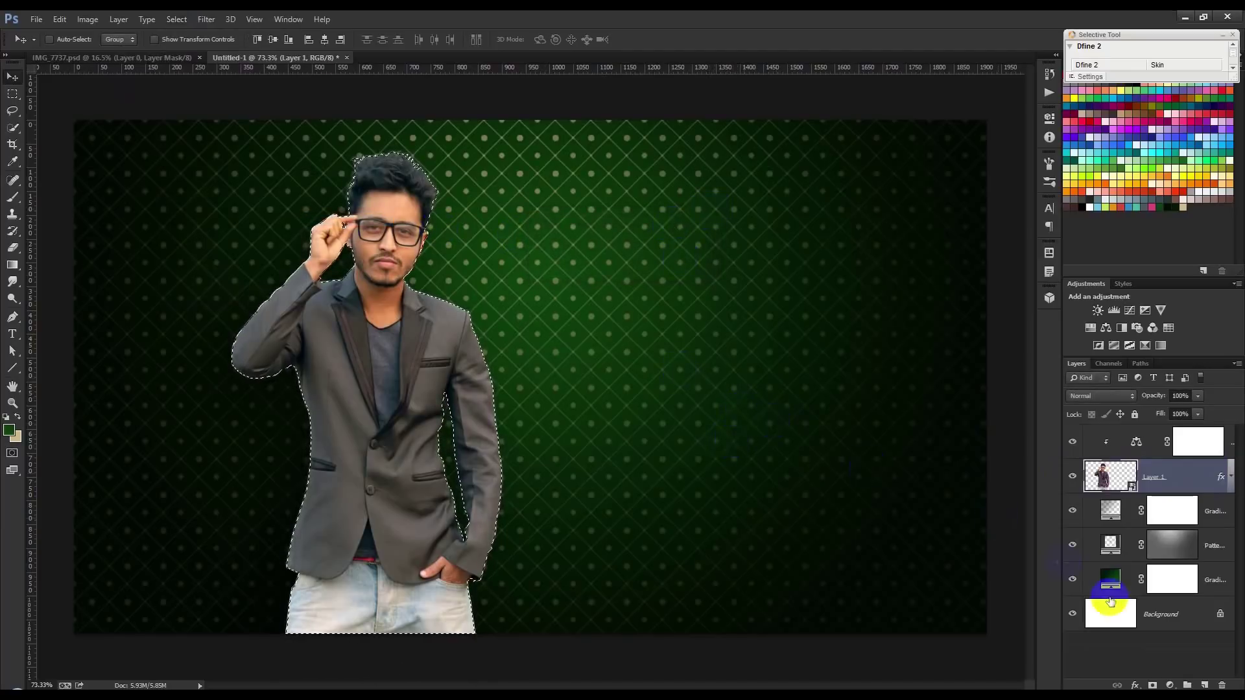
pyautogui.click(1152, 686)
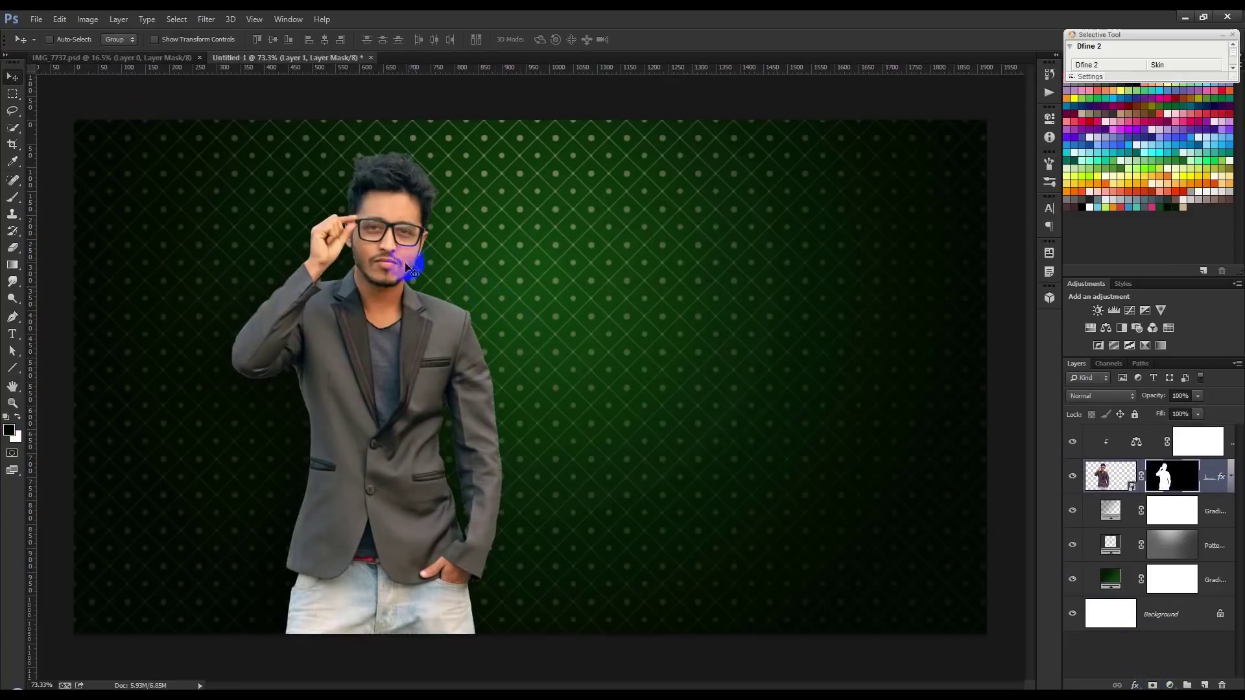
pyautogui.hotkey('ctrl', '-')
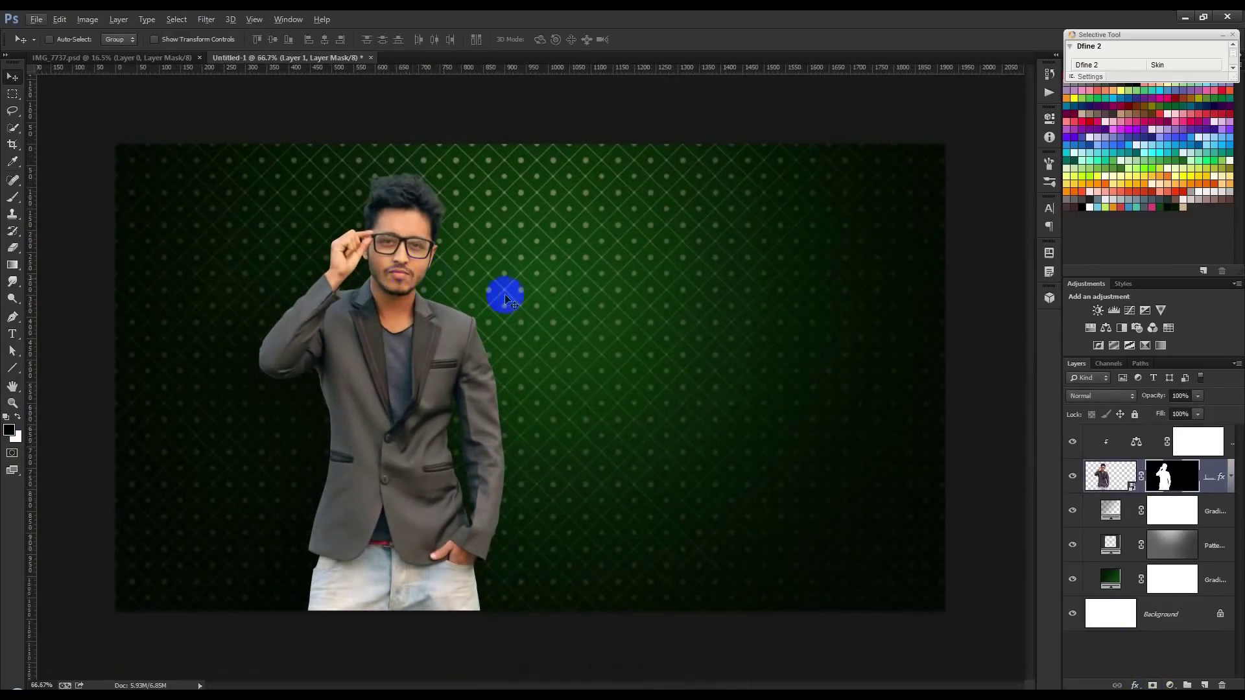
# Step: Reopen Gradient Fill 1 and drag its radial centre to a new spot behind the portrait
pyautogui.click(1113, 581)
pyautogui.doubleClick(1114, 580)
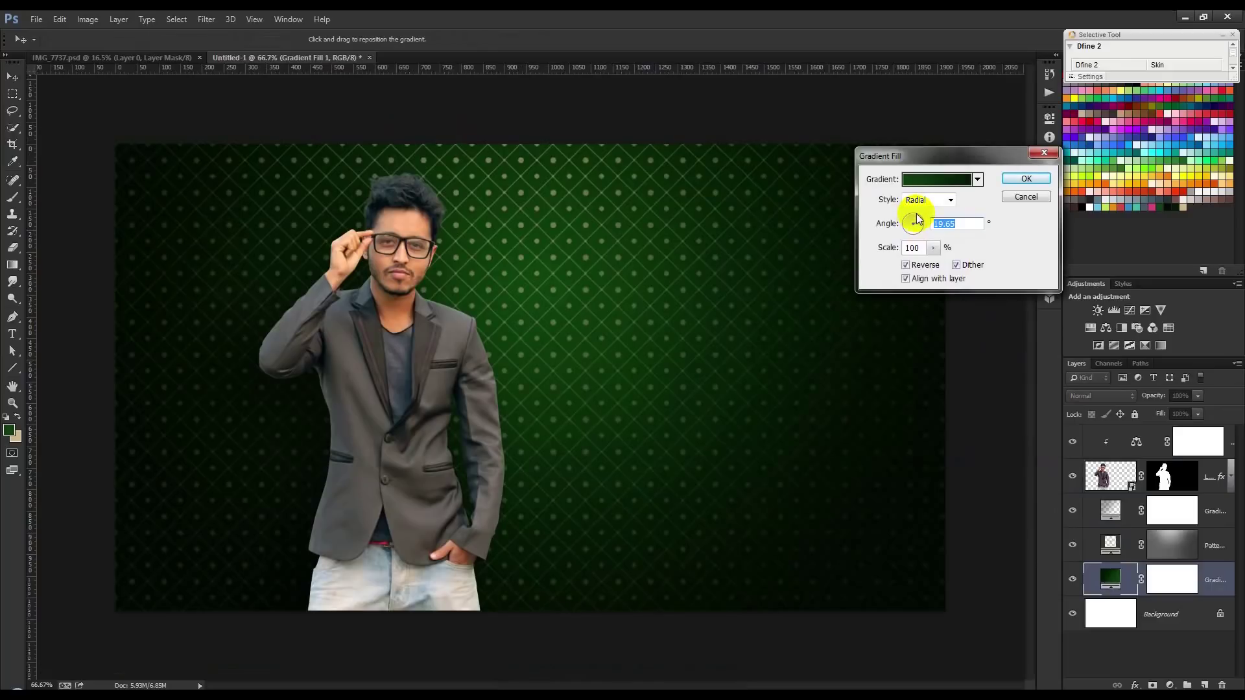
pyautogui.moveTo(805, 256); pyautogui.dragTo(620, 309)
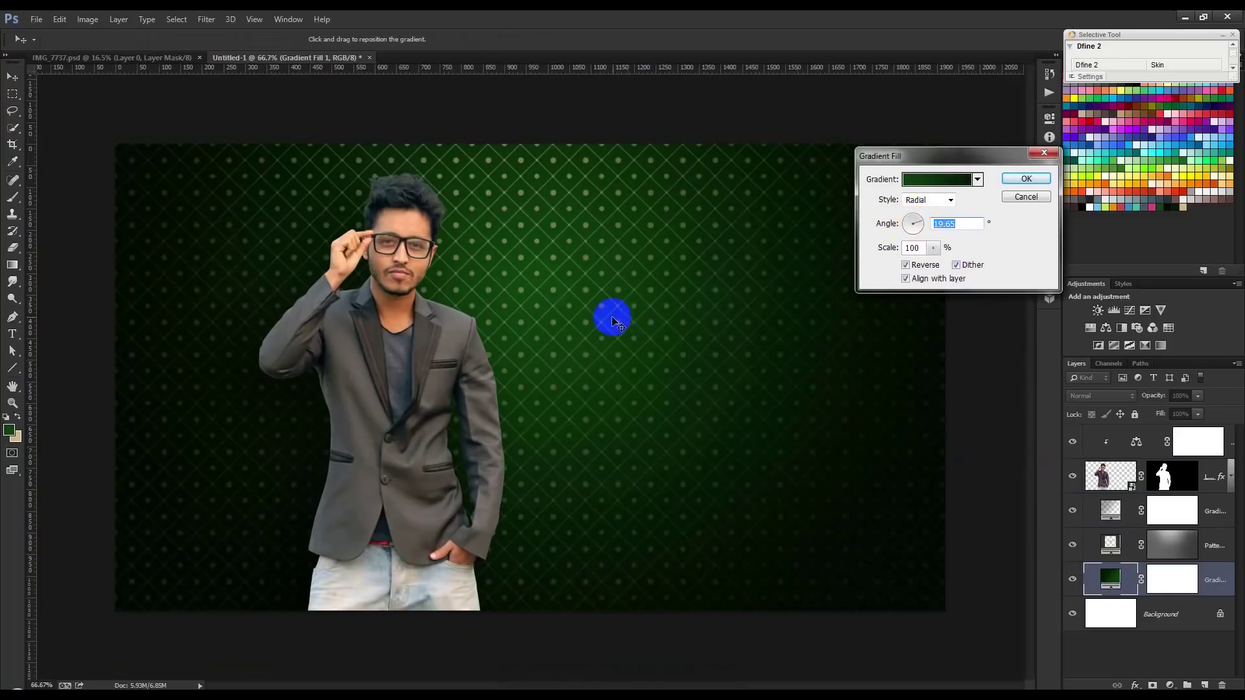
pyautogui.click(1027, 179)
pyautogui.click(731, 379)
pyautogui.moveTo(733, 379); pyautogui.dragTo(738, 359)
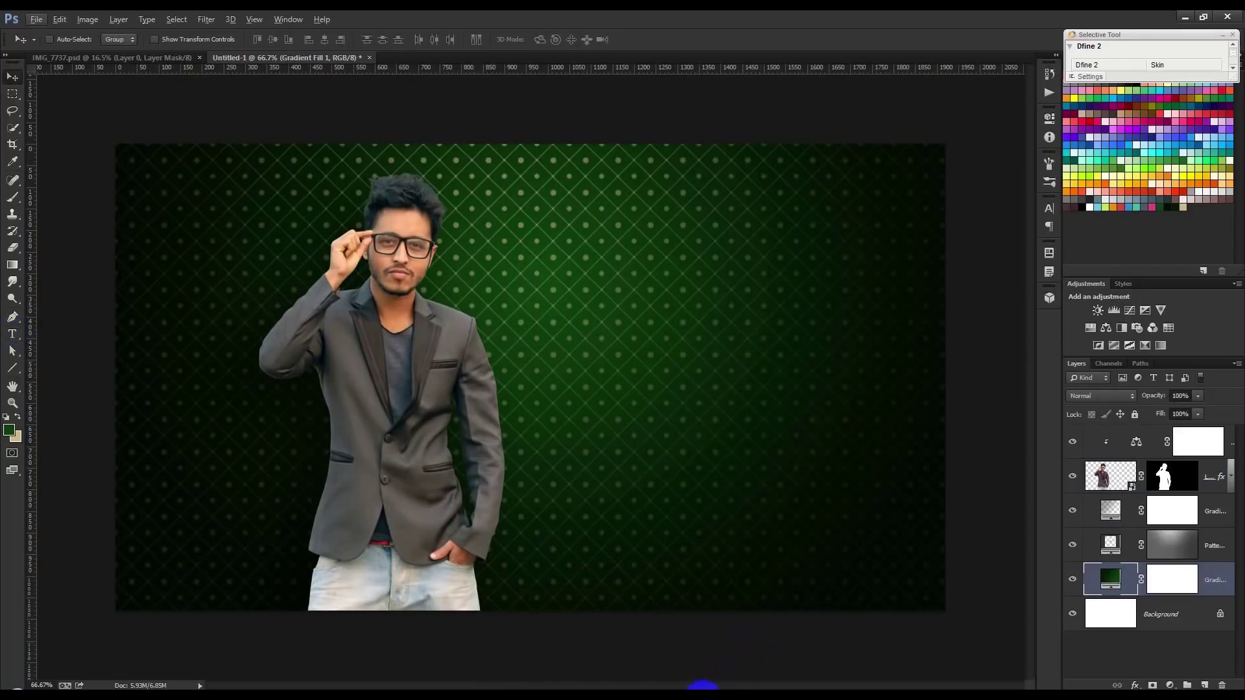
# Step: Add a text line right of the portrait and trim it down to just THANKS
pyautogui.click(13, 335)
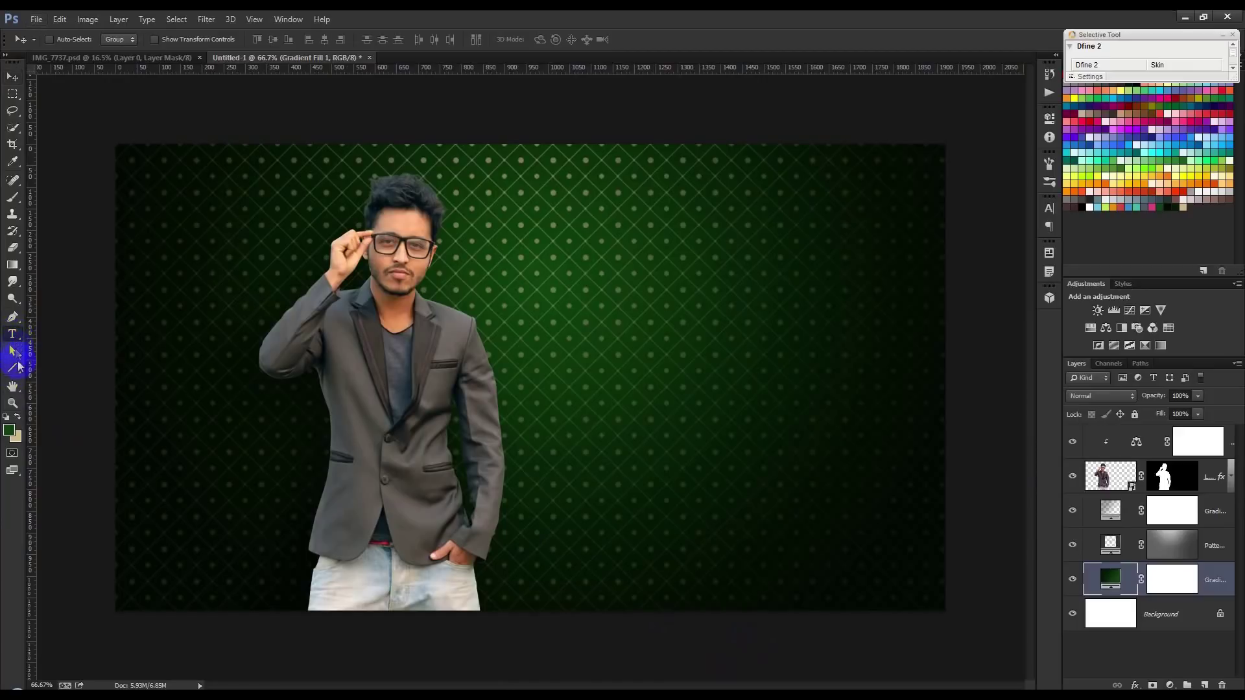
pyautogui.click(594, 363)
pyautogui.write('THA')
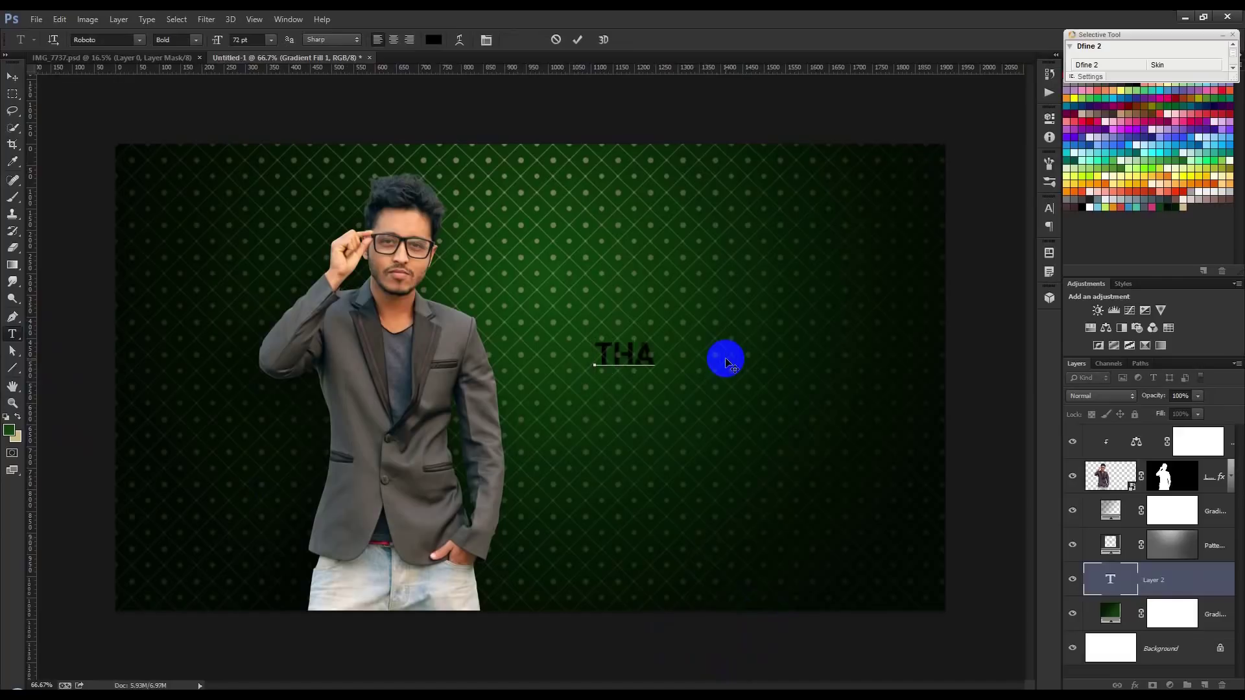
pyautogui.write('NKS MY ALL FRIEND')
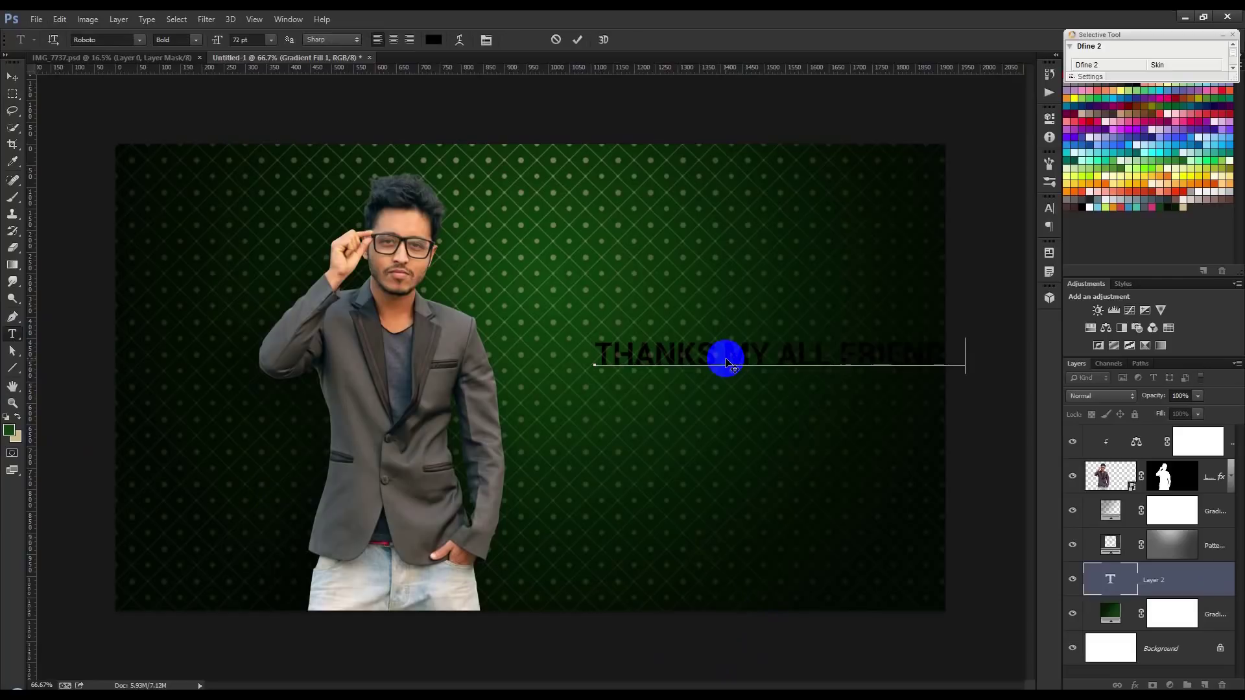
pyautogui.tripleClick(726, 362)
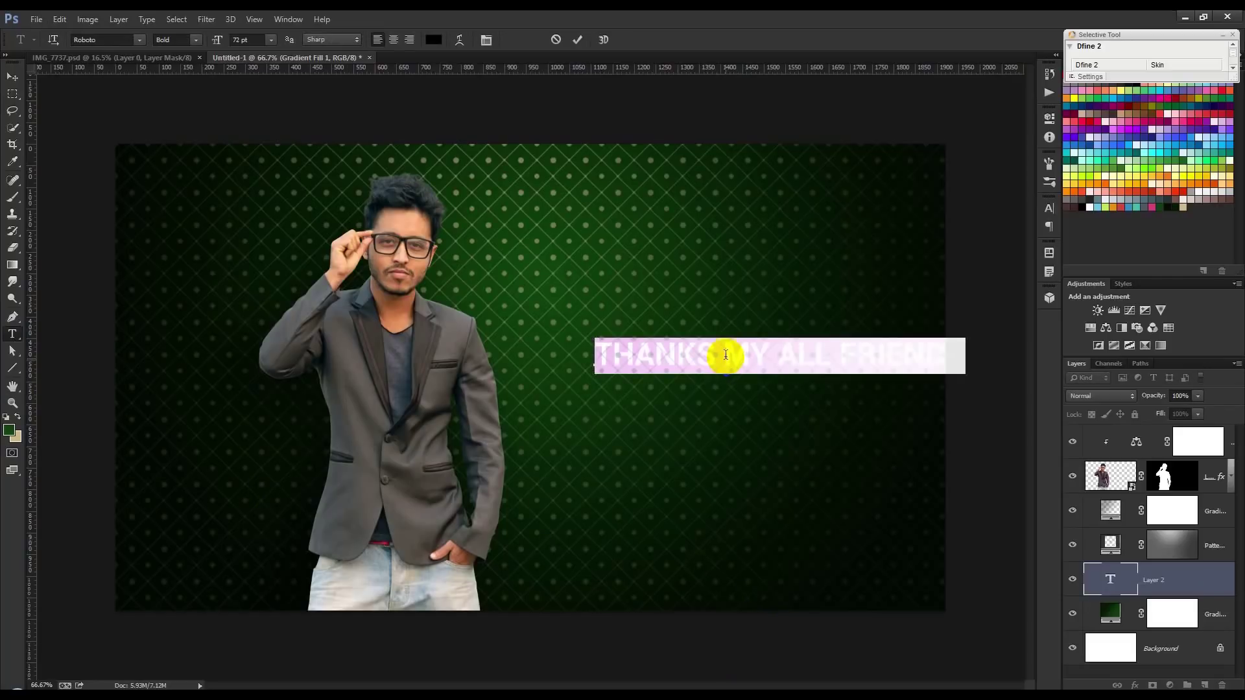
pyautogui.moveTo(725, 357); pyautogui.dragTo(1099, 345)
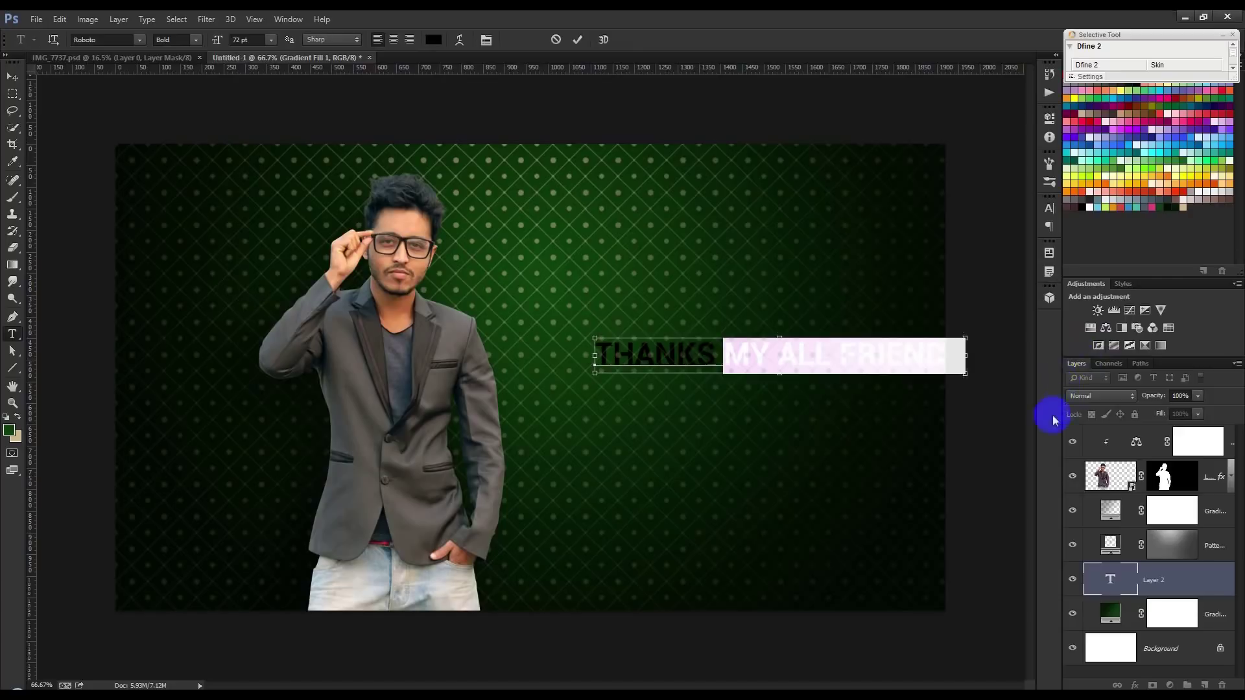
pyautogui.press('BackSpace')
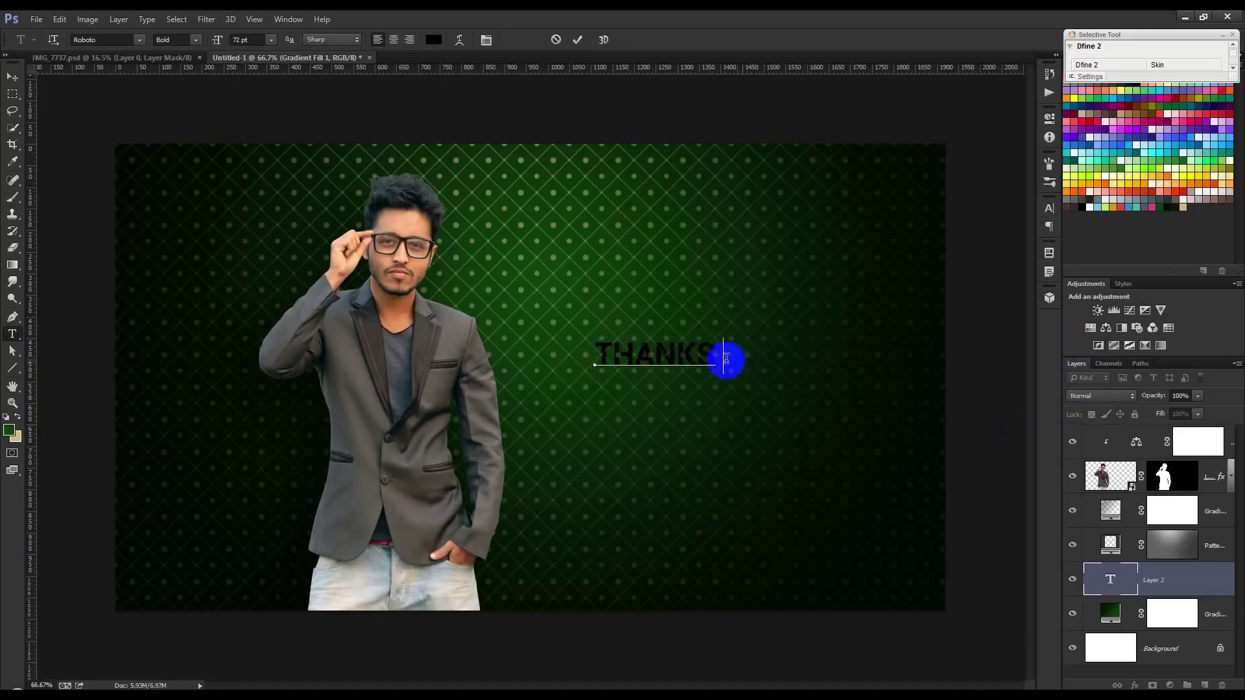
pyautogui.hotkey('ctrl', 'a')
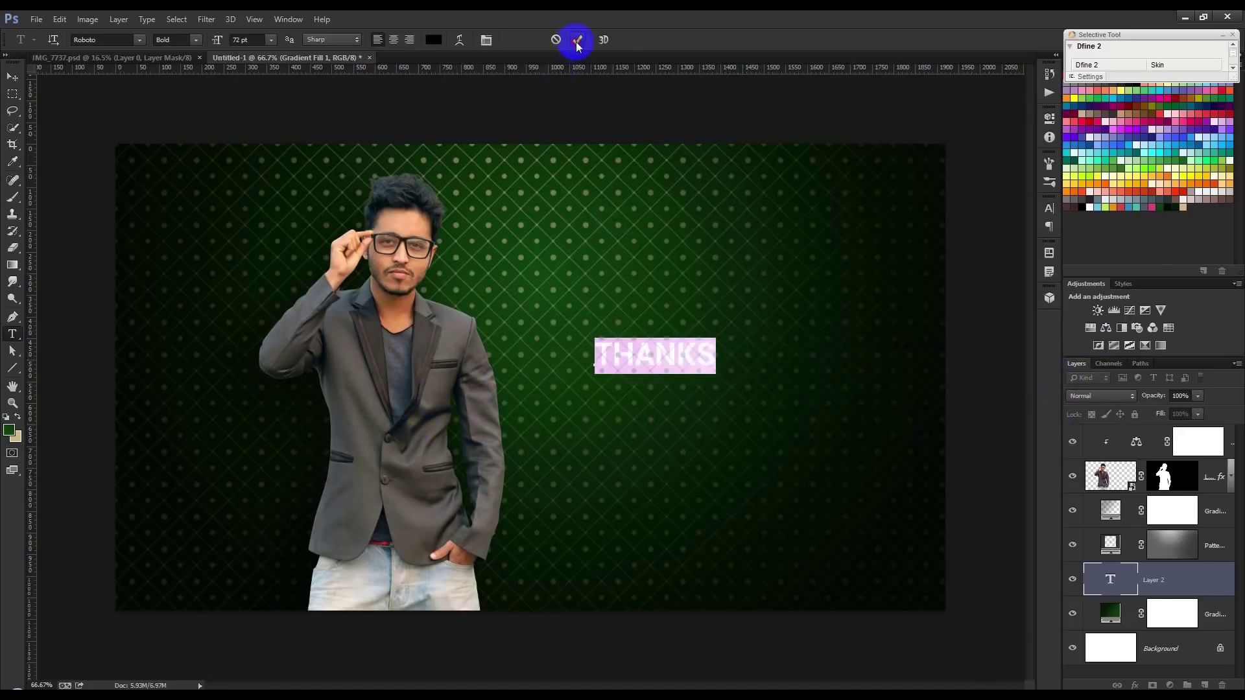
pyautogui.click(576, 42)
# Step: Move the THANKS layer to the top and make it tan cfb884 in P22 Rodin Regular
pyautogui.moveTo(1124, 579)
pyautogui.mouseDown()
pyautogui.moveTo(1124, 433)
pyautogui.moveTo(1110, 458)
pyautogui.mouseUp()
pyautogui.doubleClick(1109, 446)
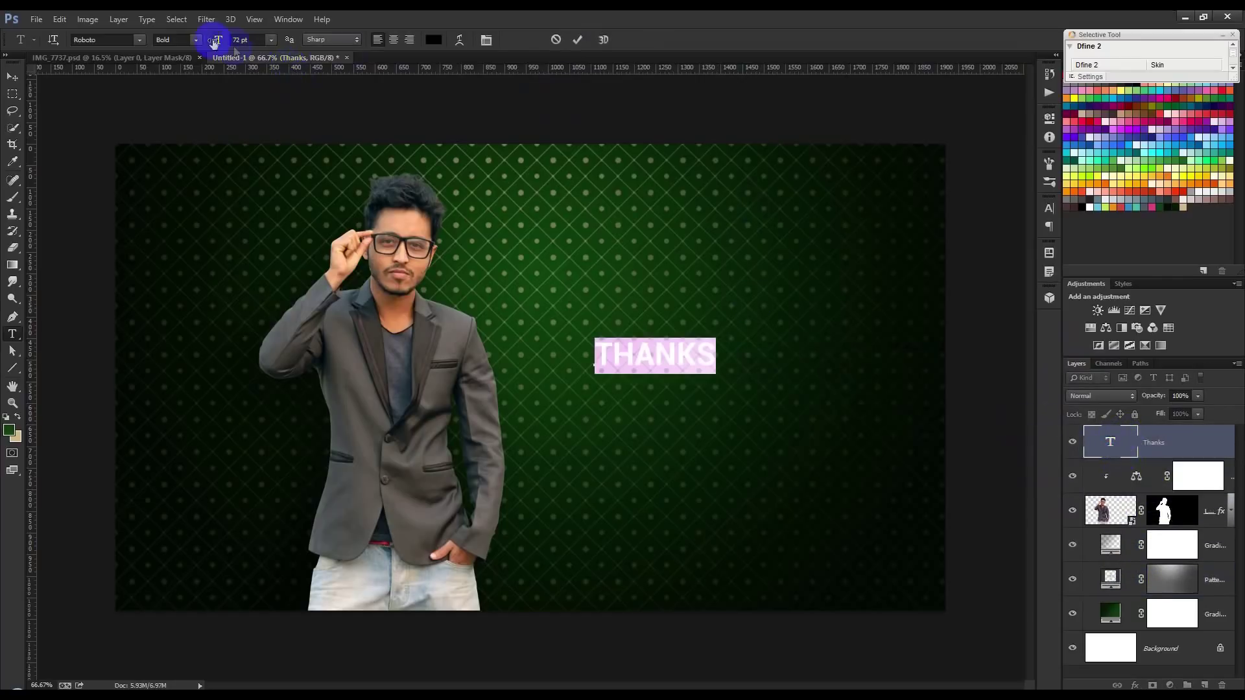
pyautogui.click(432, 40)
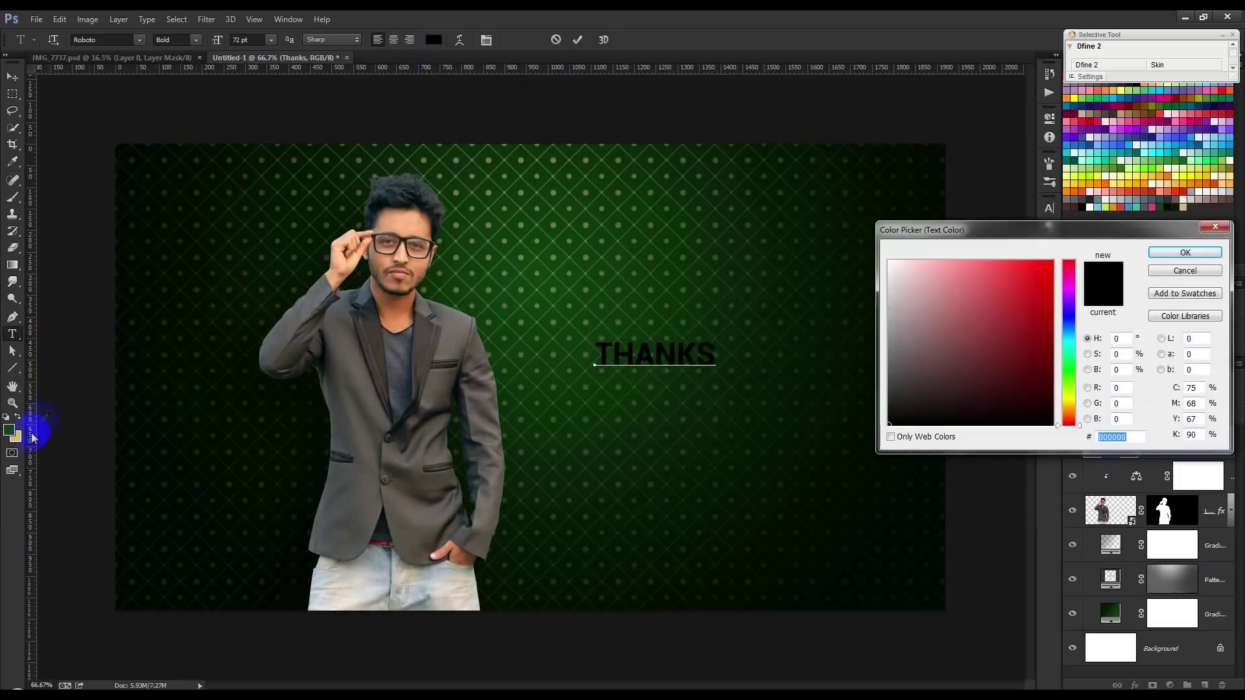
pyautogui.click(17, 435)
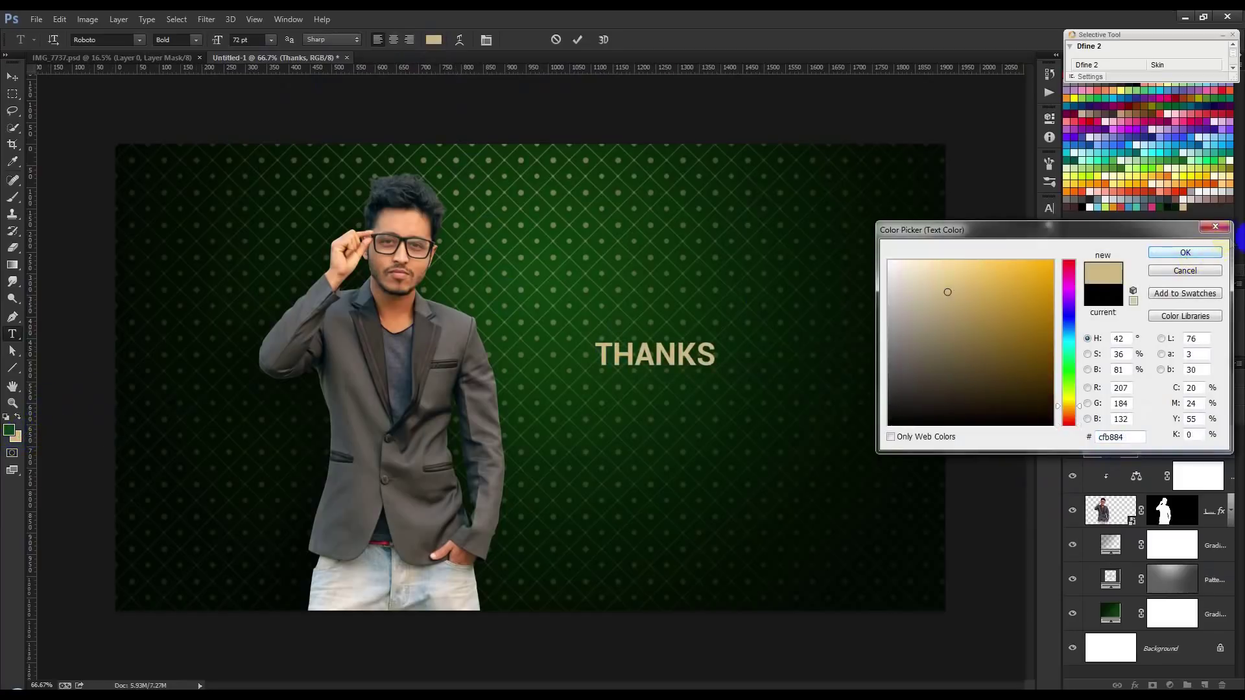
pyautogui.click(1195, 255)
pyautogui.click(139, 39)
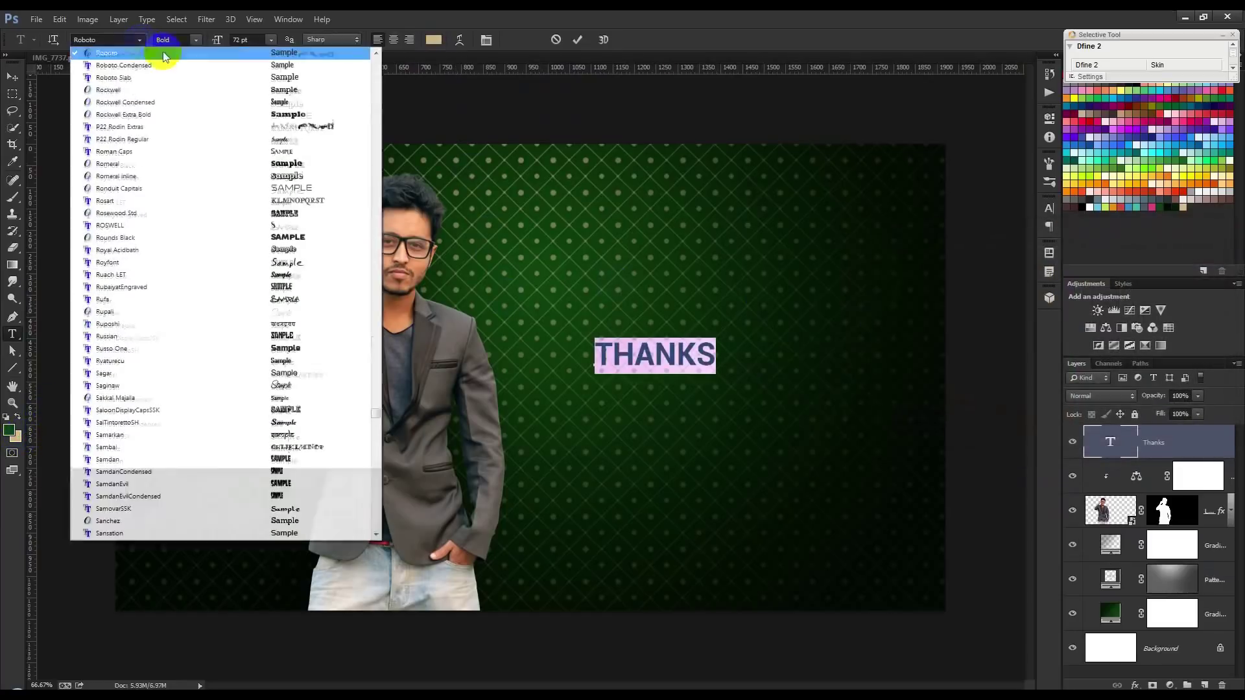
pyautogui.click(266, 139)
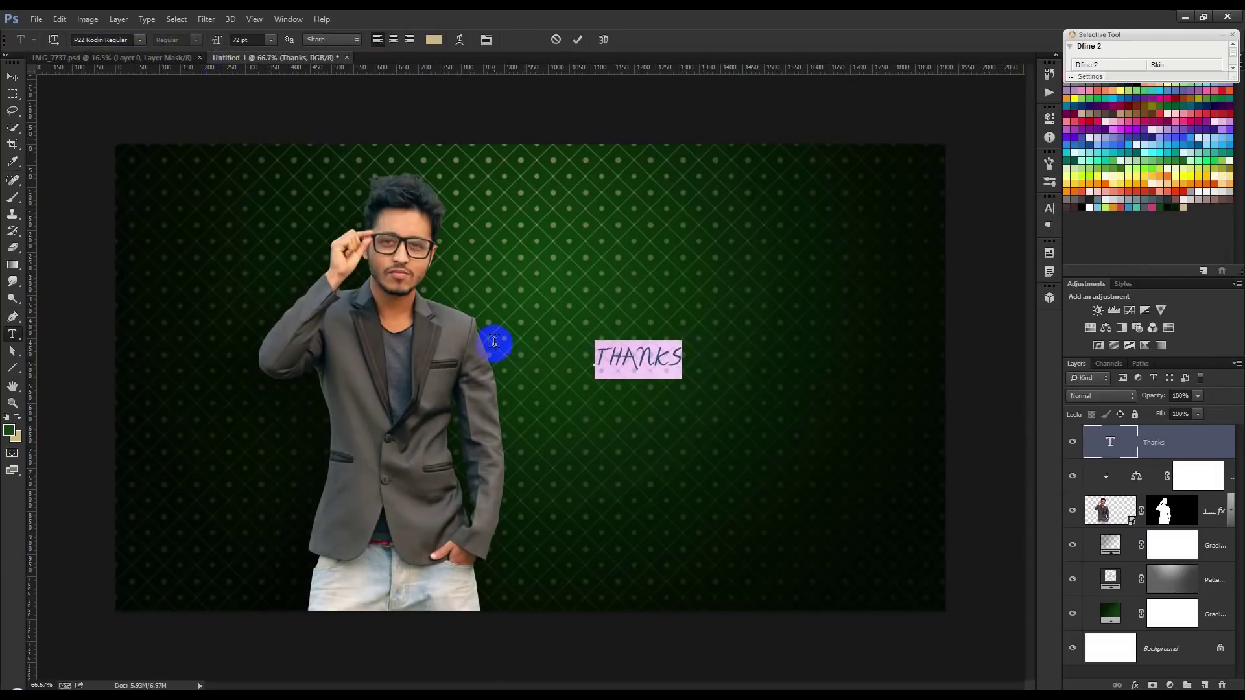
# Step: Turn off All Caps so the title reads Thanks, and enlarge it to 212 pt
pyautogui.press('BackSpace')
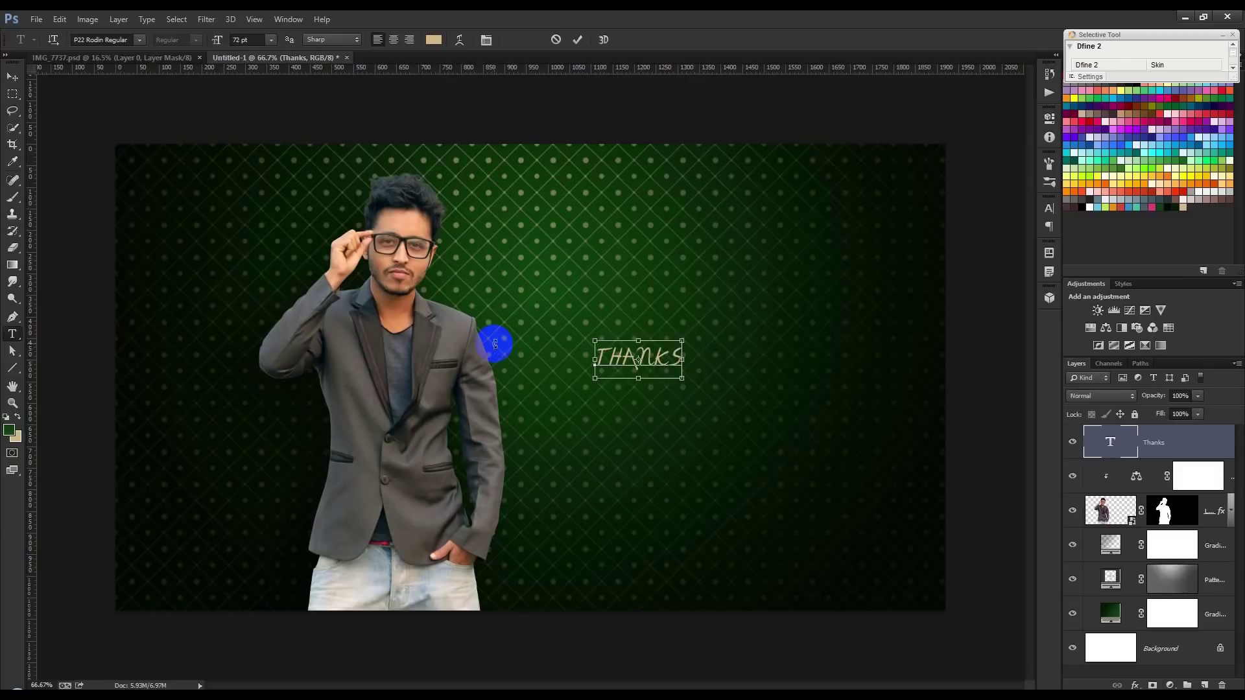
pyautogui.hotkey('ctrl', 'a')
pyautogui.click(1049, 209)
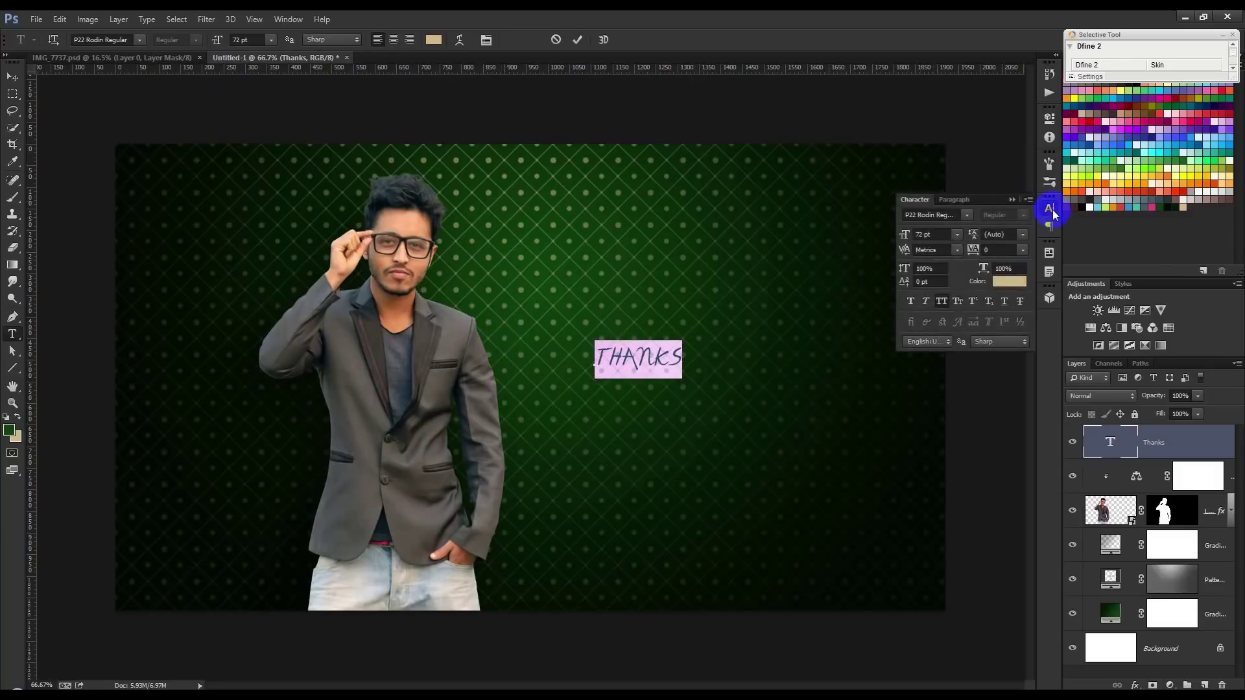
pyautogui.click(942, 302)
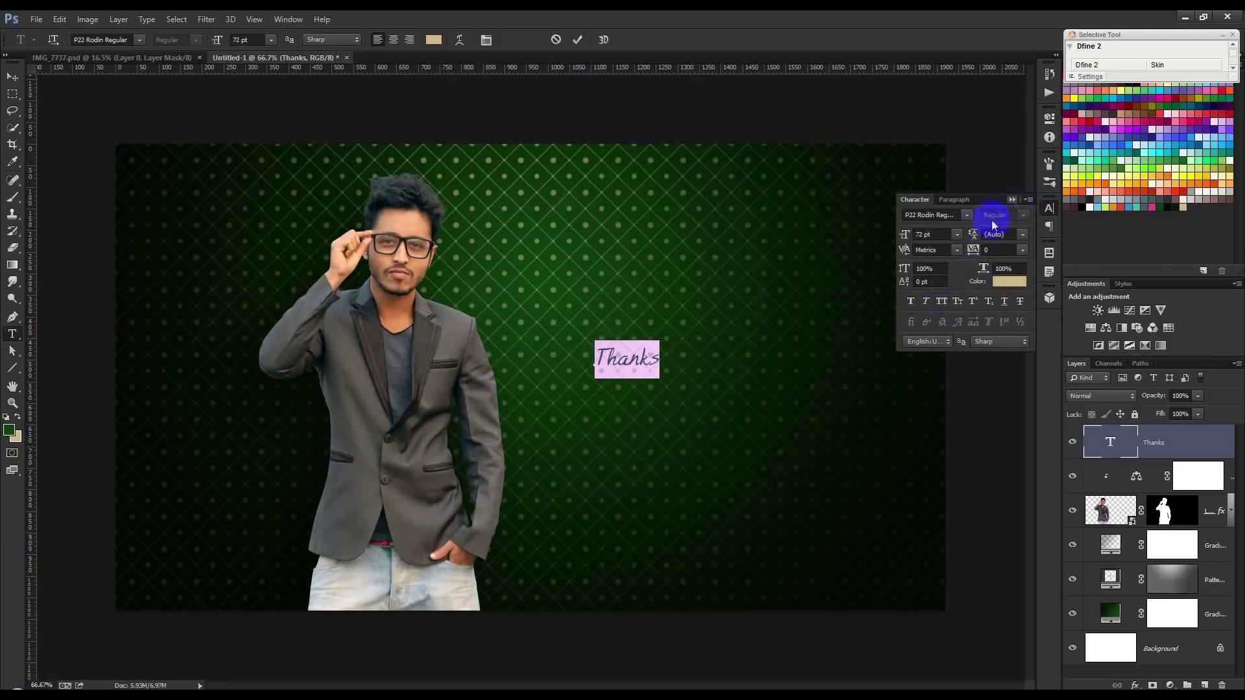
pyautogui.moveTo(906, 237); pyautogui.dragTo(992, 250)
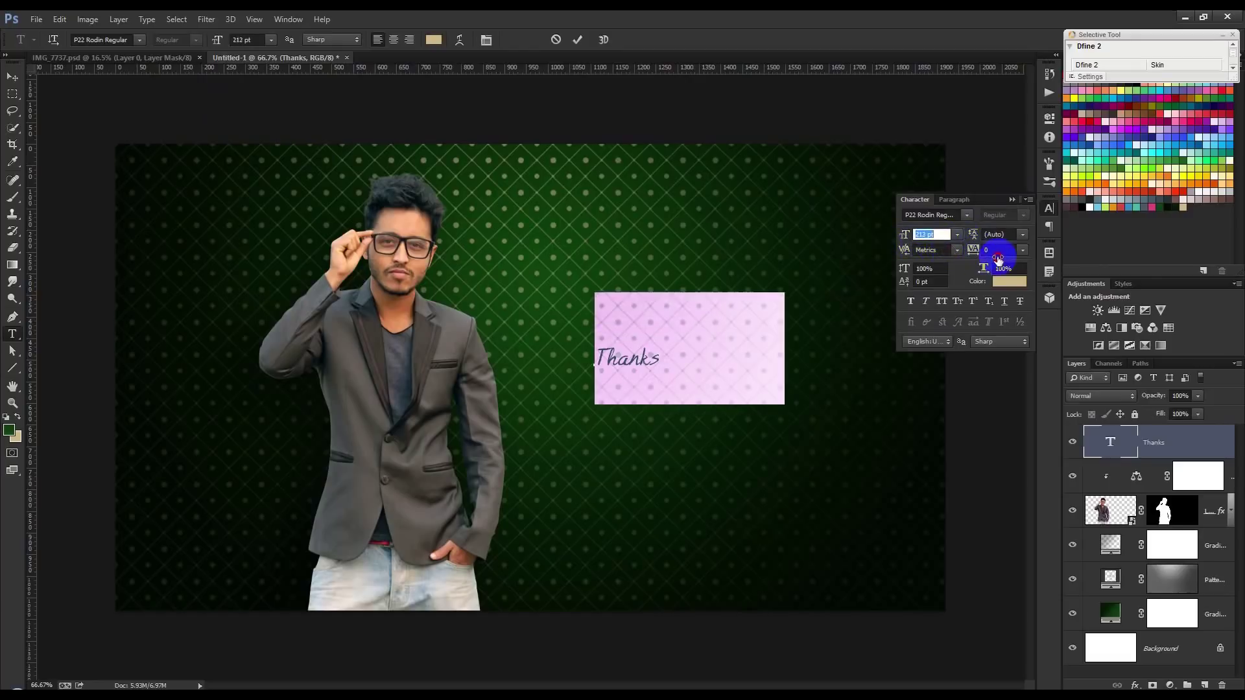
# Step: Try Royfont, Saginaw, SashaySSK, SeyburnScriptSSK and ShelleyAllegro BT fonts, nudging Thanks slightly left
pyautogui.click(136, 39)
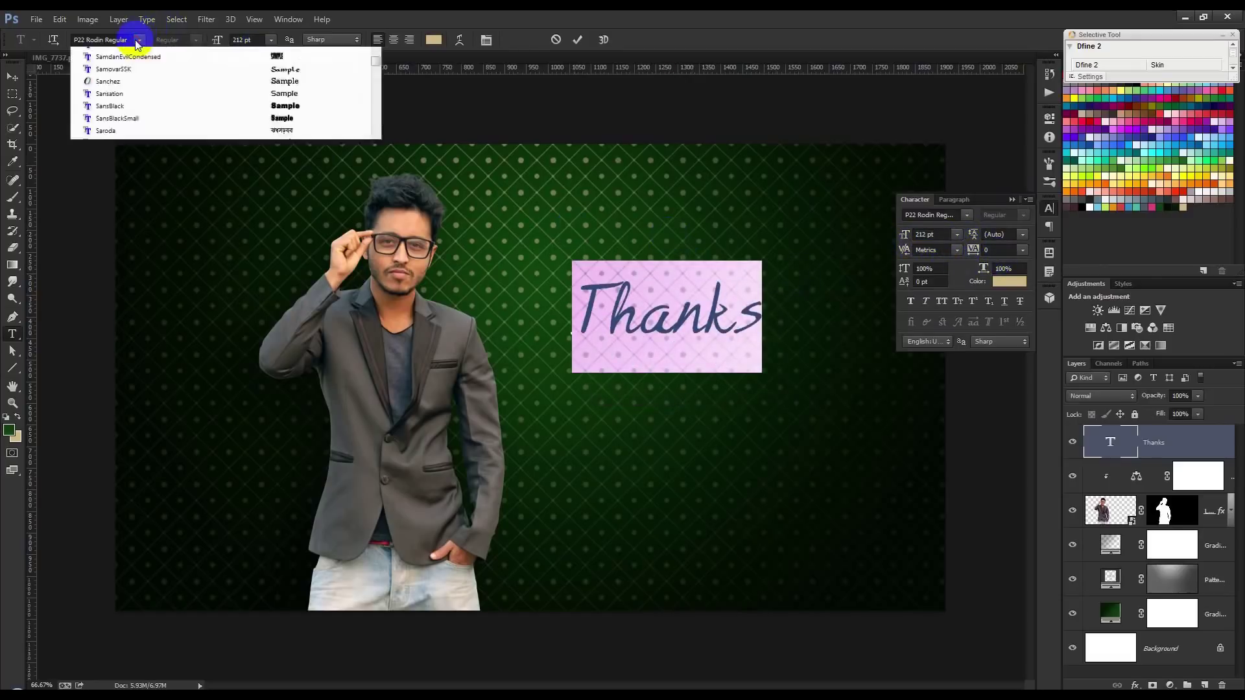
pyautogui.click(226, 176)
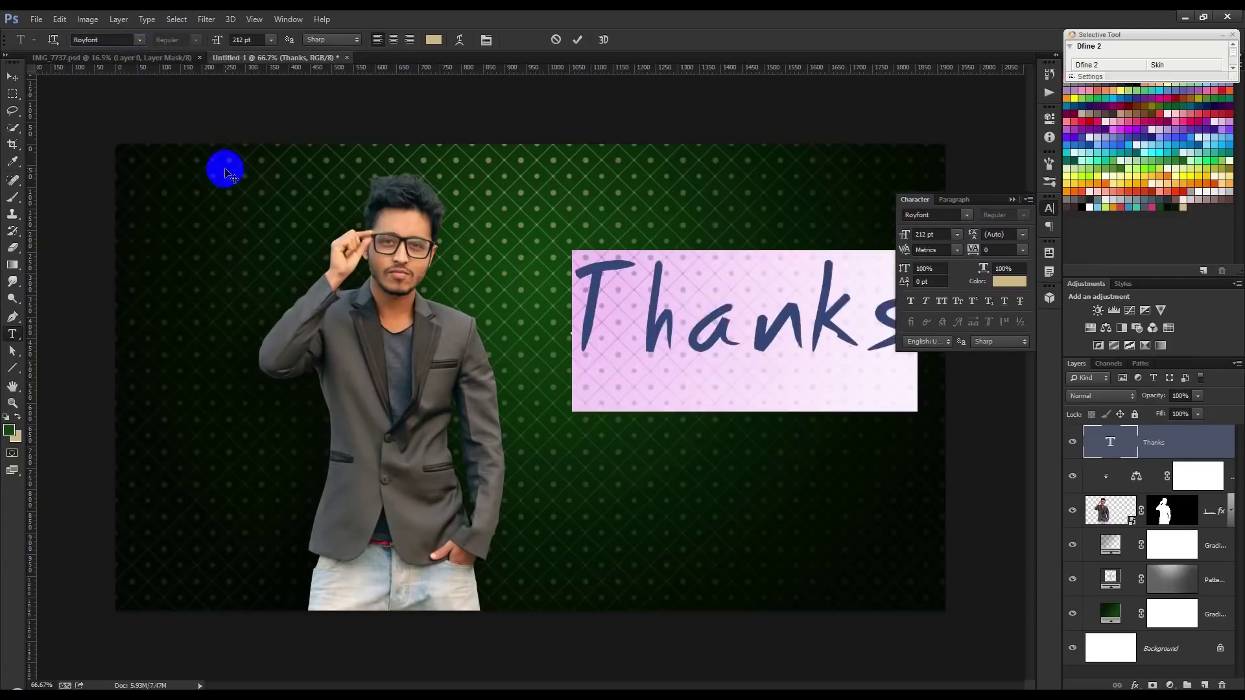
pyautogui.click(140, 40)
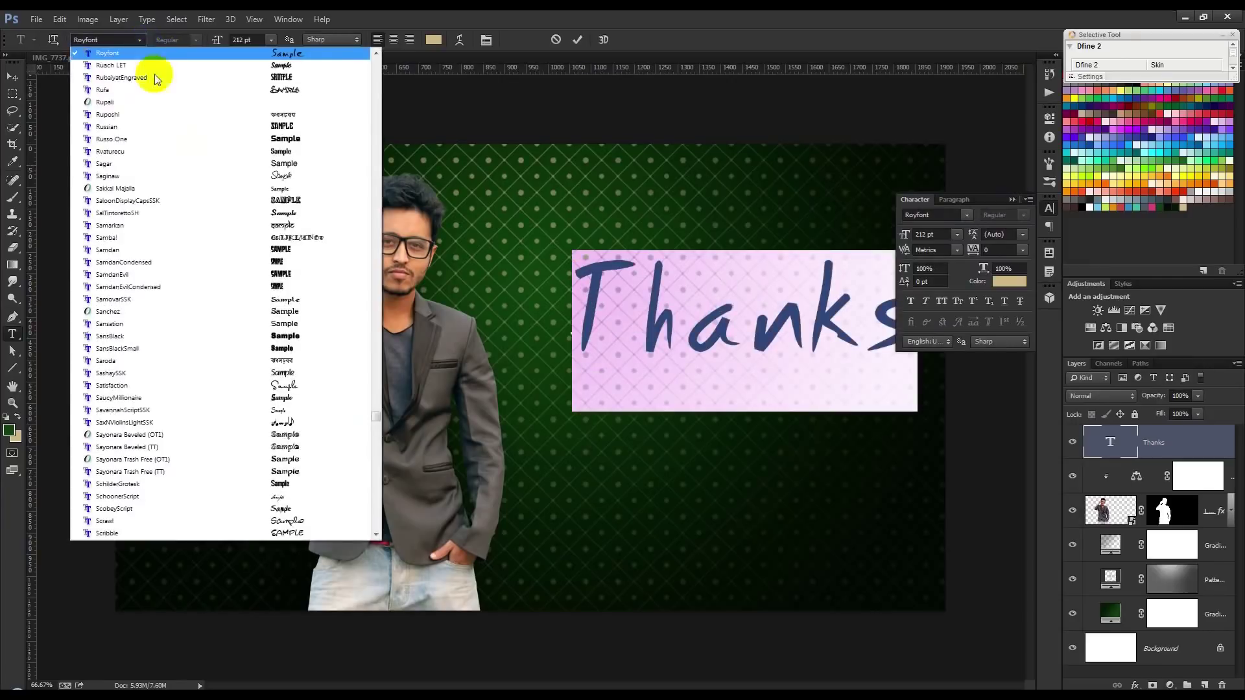
pyautogui.click(236, 175)
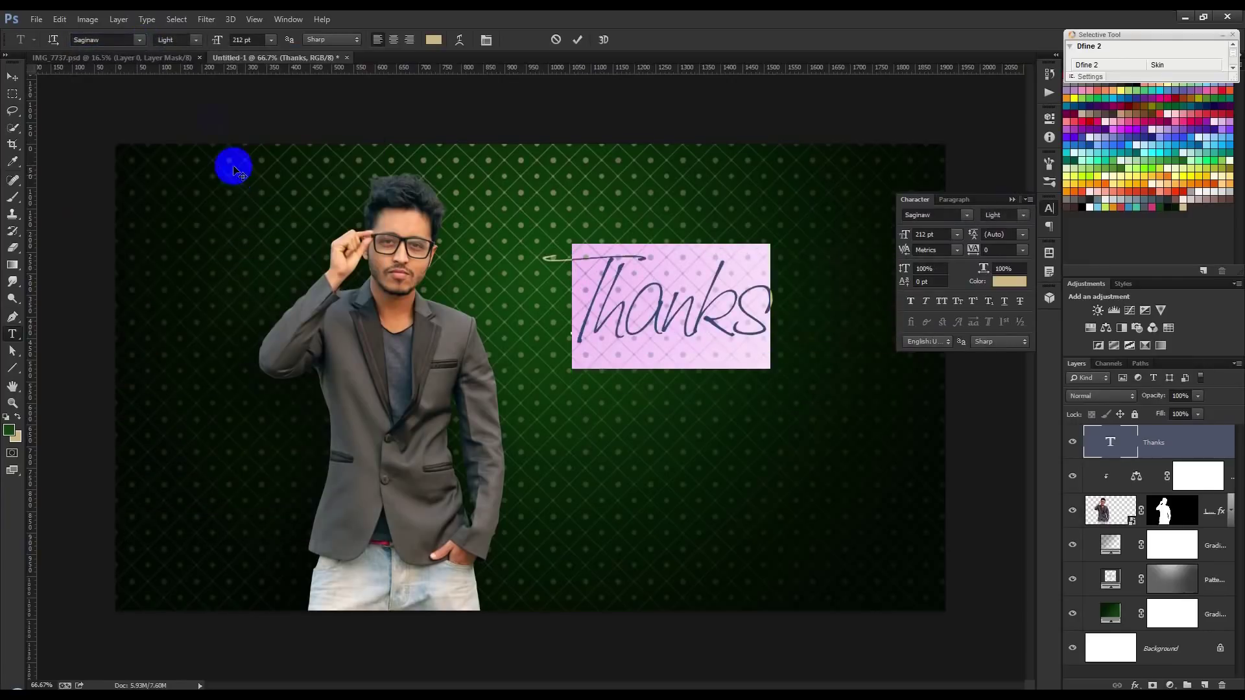
pyautogui.click(144, 41)
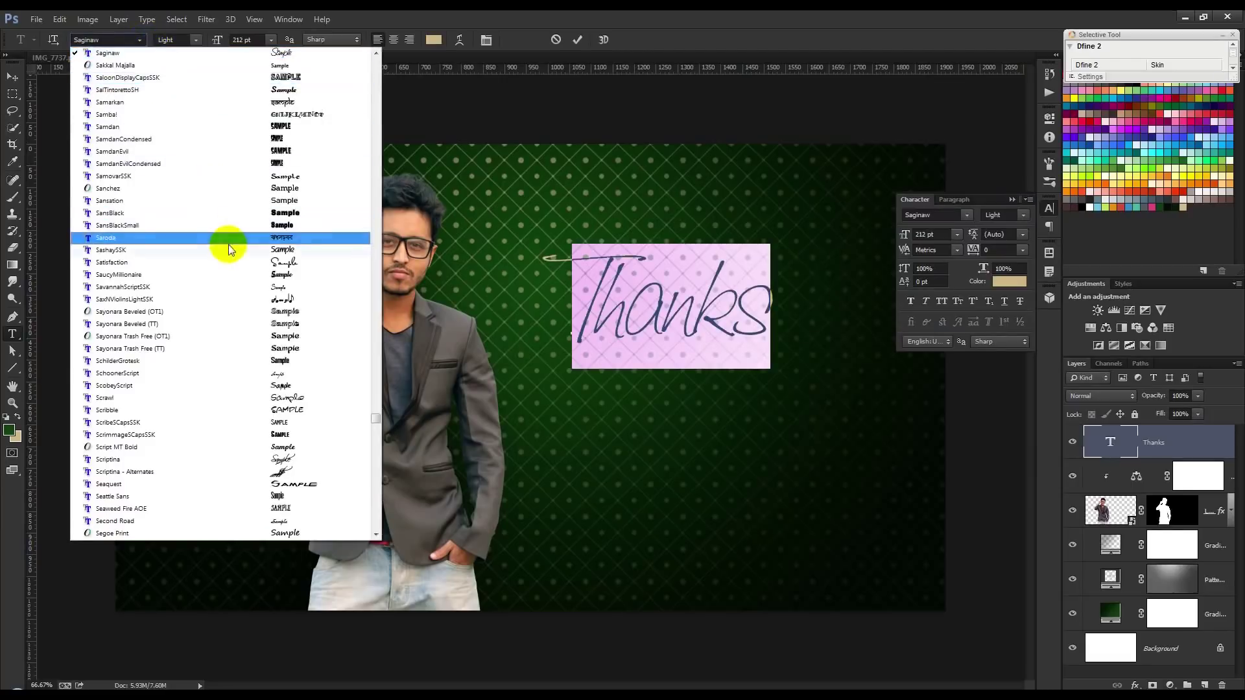
pyautogui.click(237, 245)
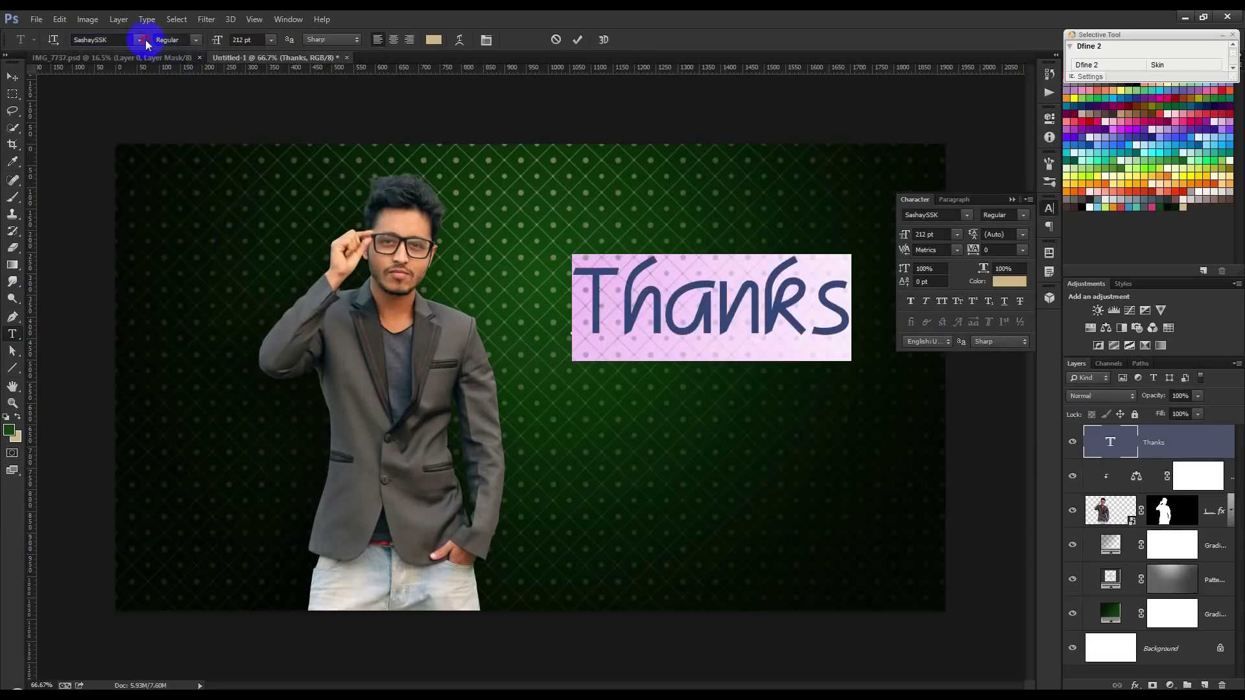
pyautogui.click(144, 40)
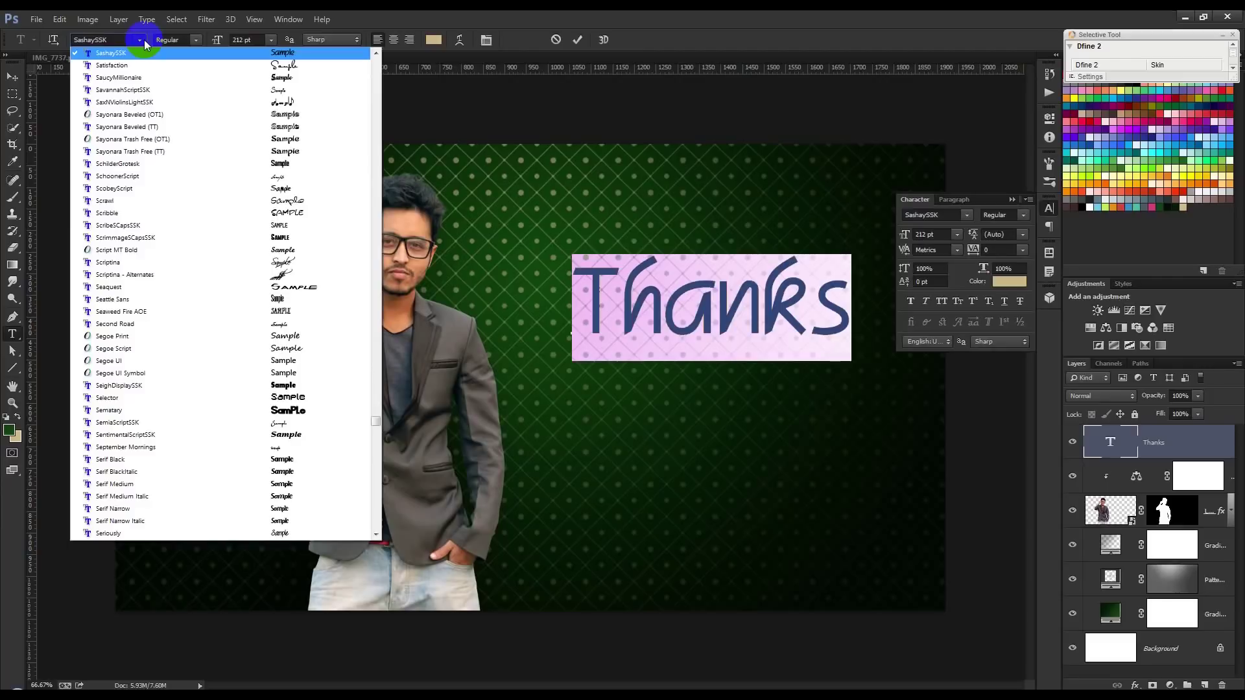
pyautogui.scroll(-4, 305, 412)
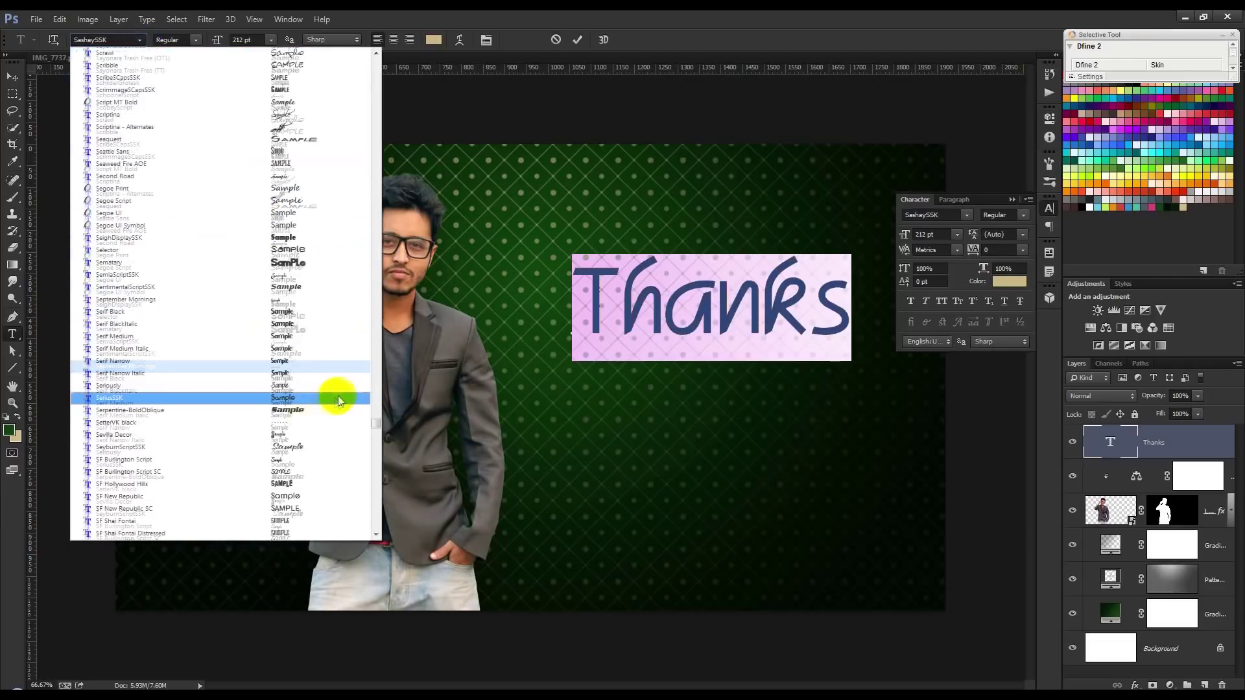
pyautogui.click(305, 446)
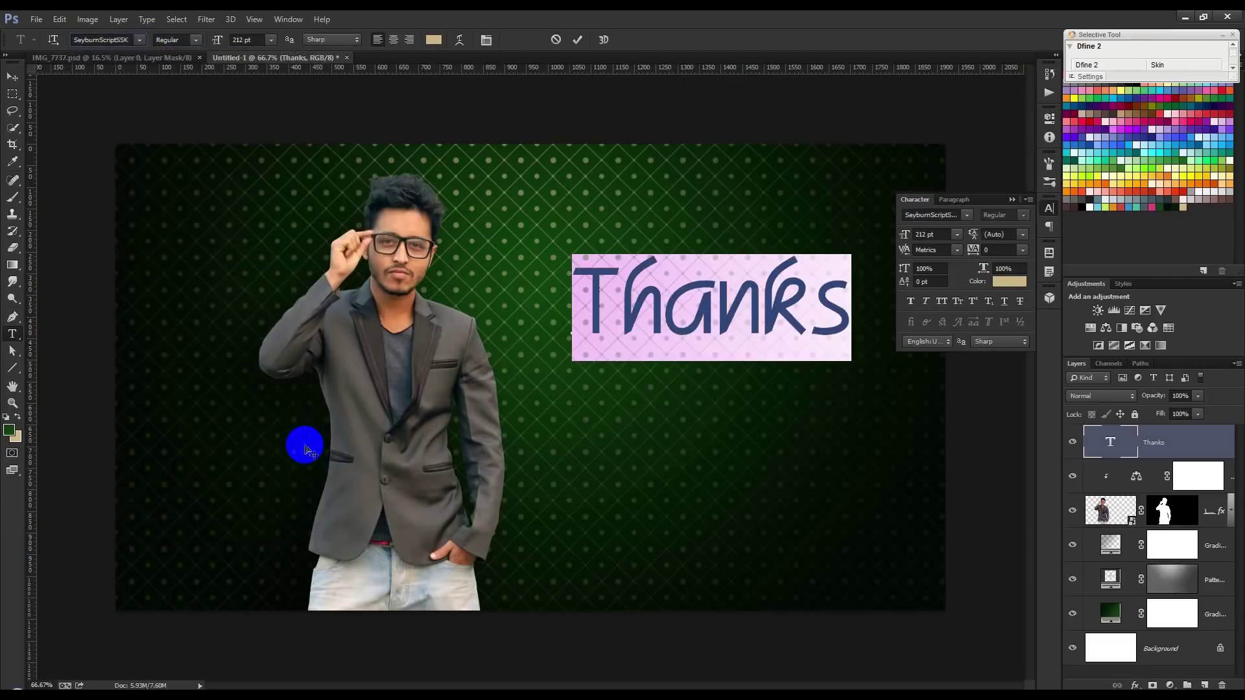
pyautogui.click(140, 41)
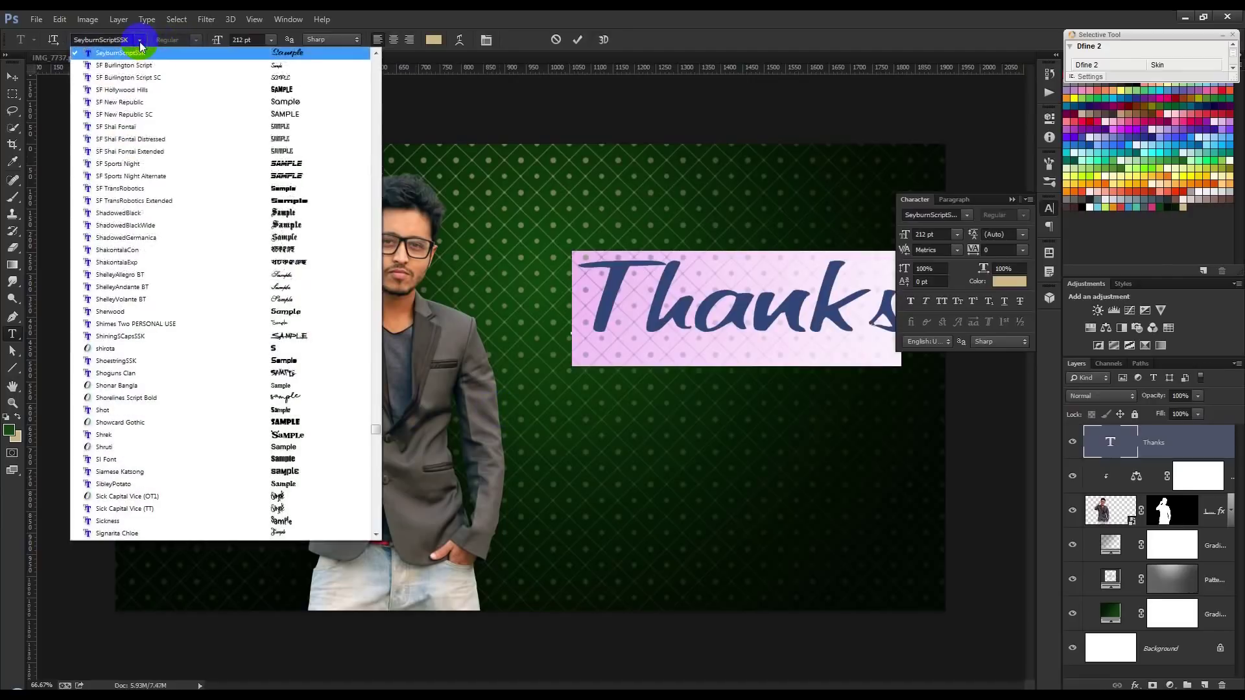
pyautogui.click(243, 278)
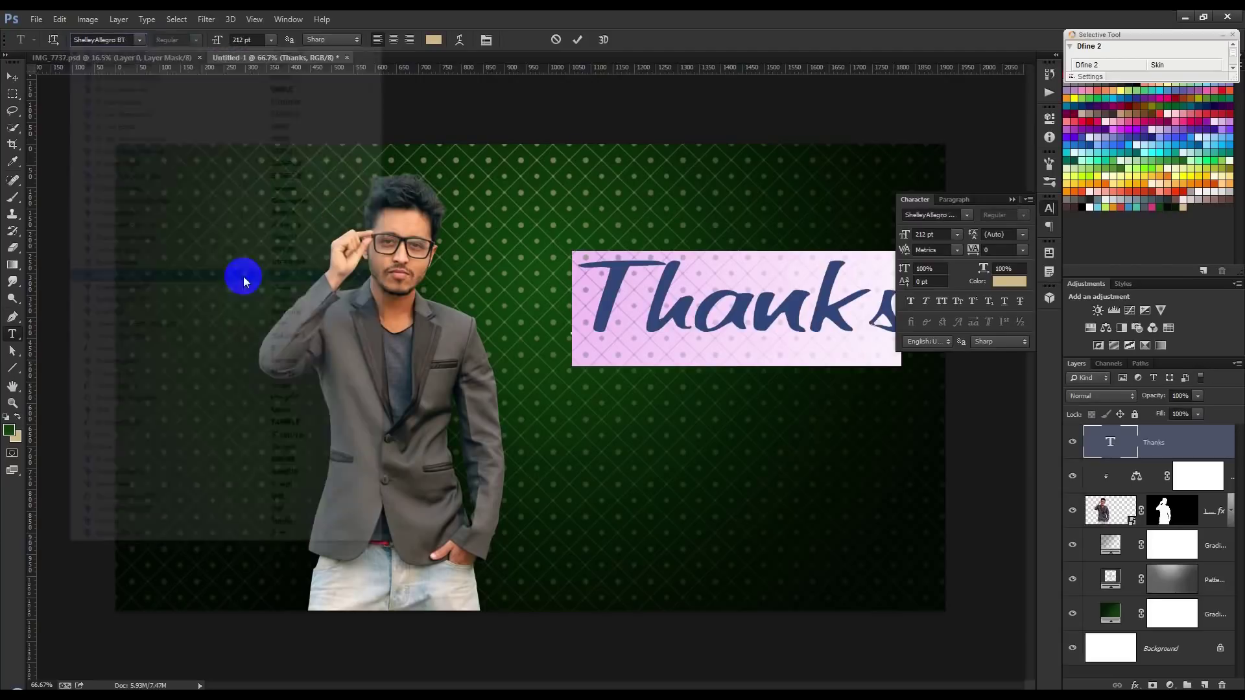
pyautogui.moveTo(713, 422); pyautogui.dragTo(684, 425)
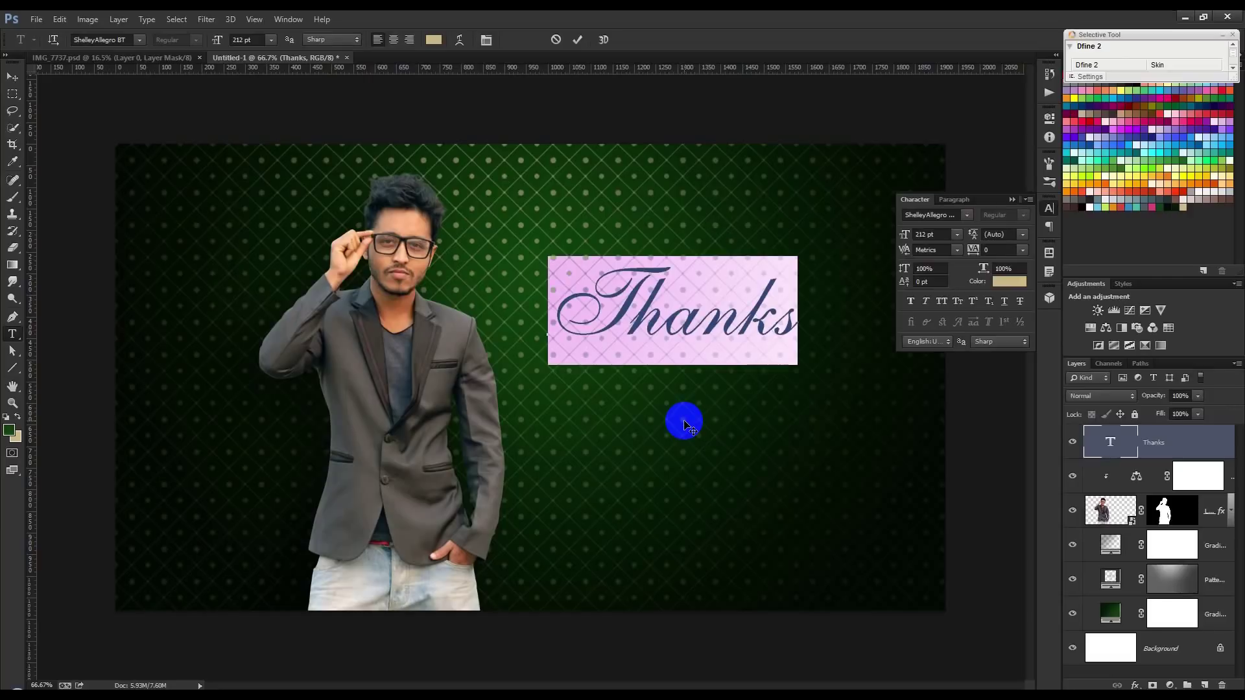
# Step: Try ShelleyVolante BT and Sick Capital Vice, then settle on Silent Reaction and commit
pyautogui.click(139, 41)
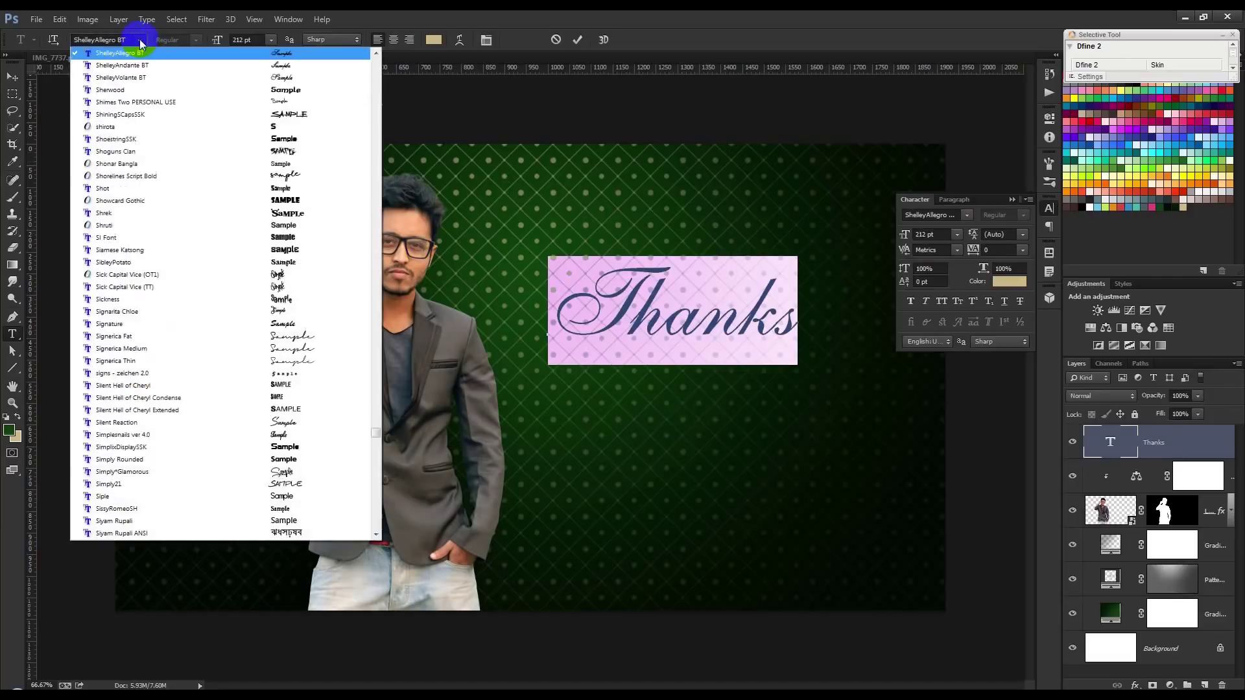
pyautogui.click(169, 76)
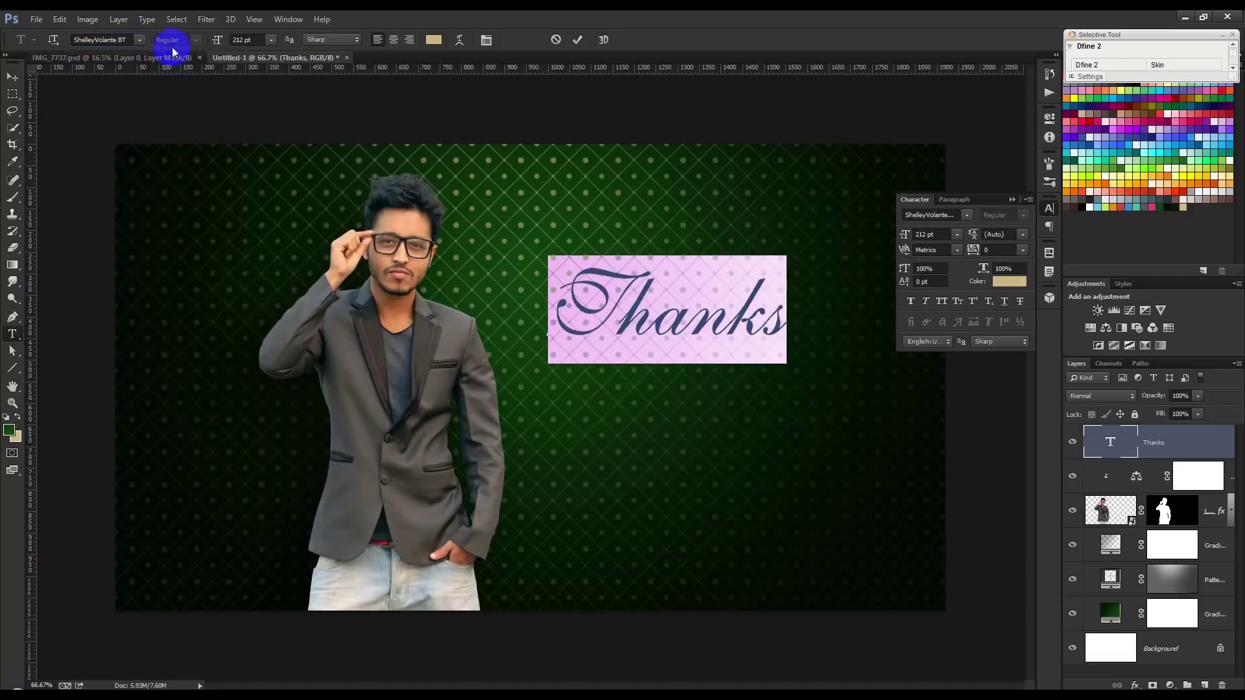
pyautogui.click(140, 40)
pyautogui.click(255, 253)
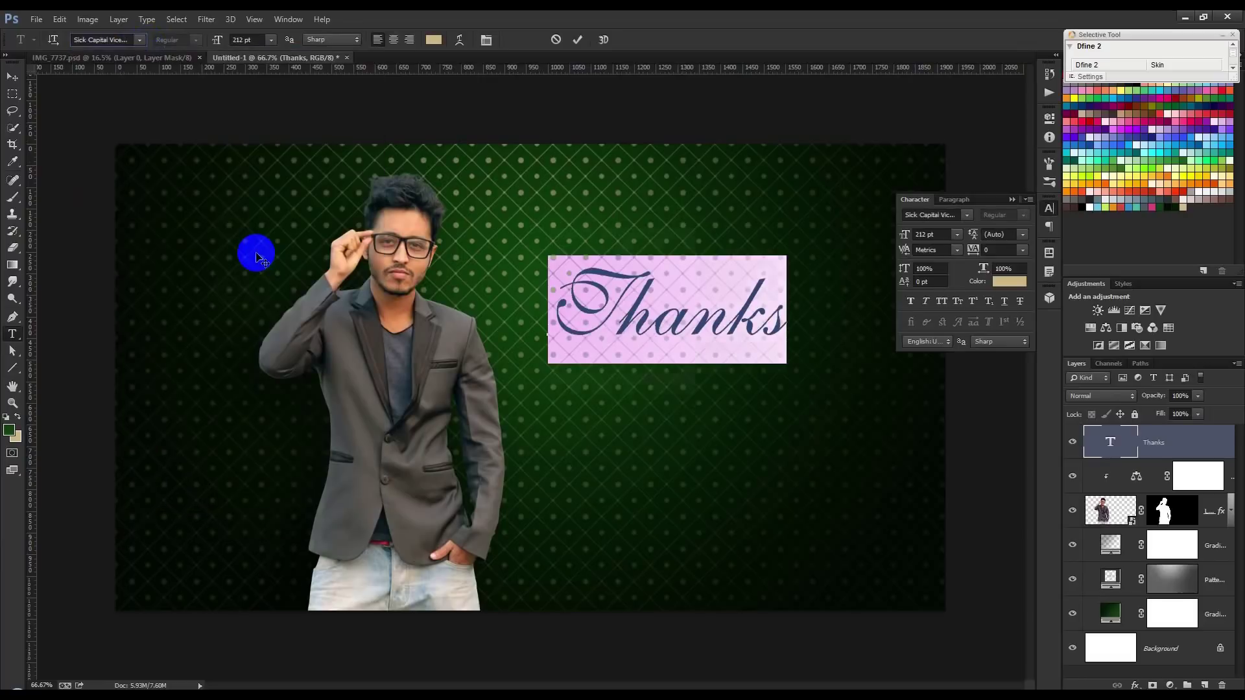
pyautogui.click(139, 40)
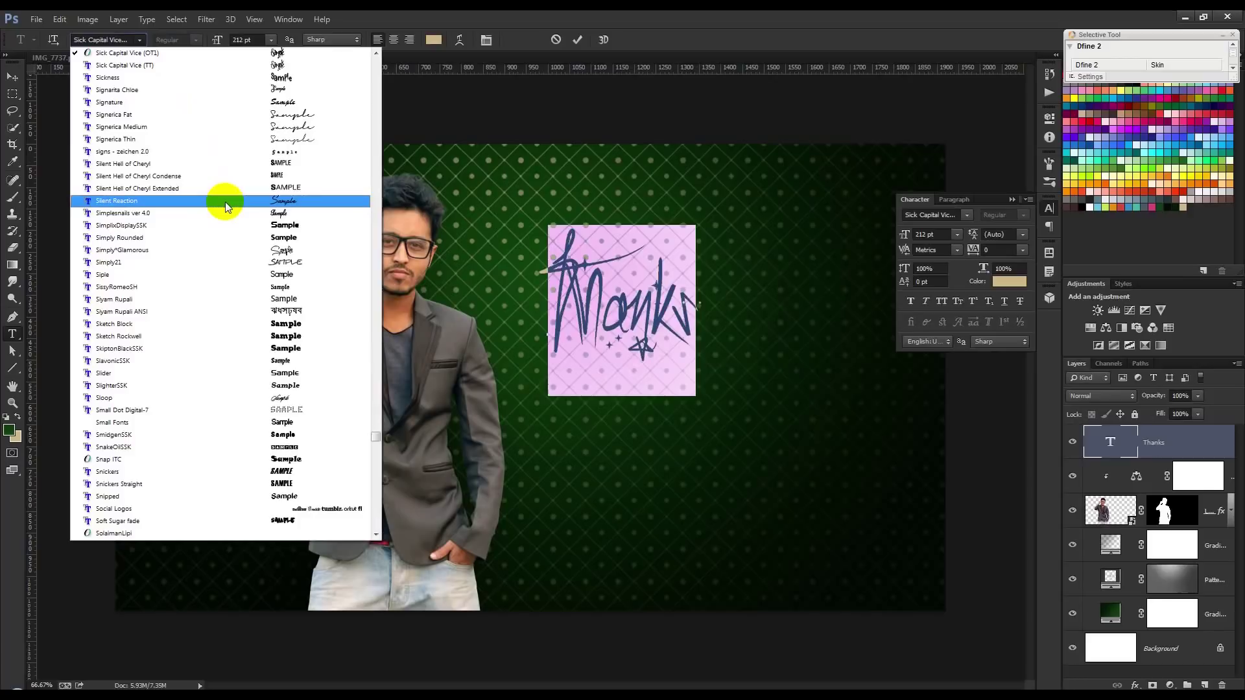
pyautogui.click(225, 203)
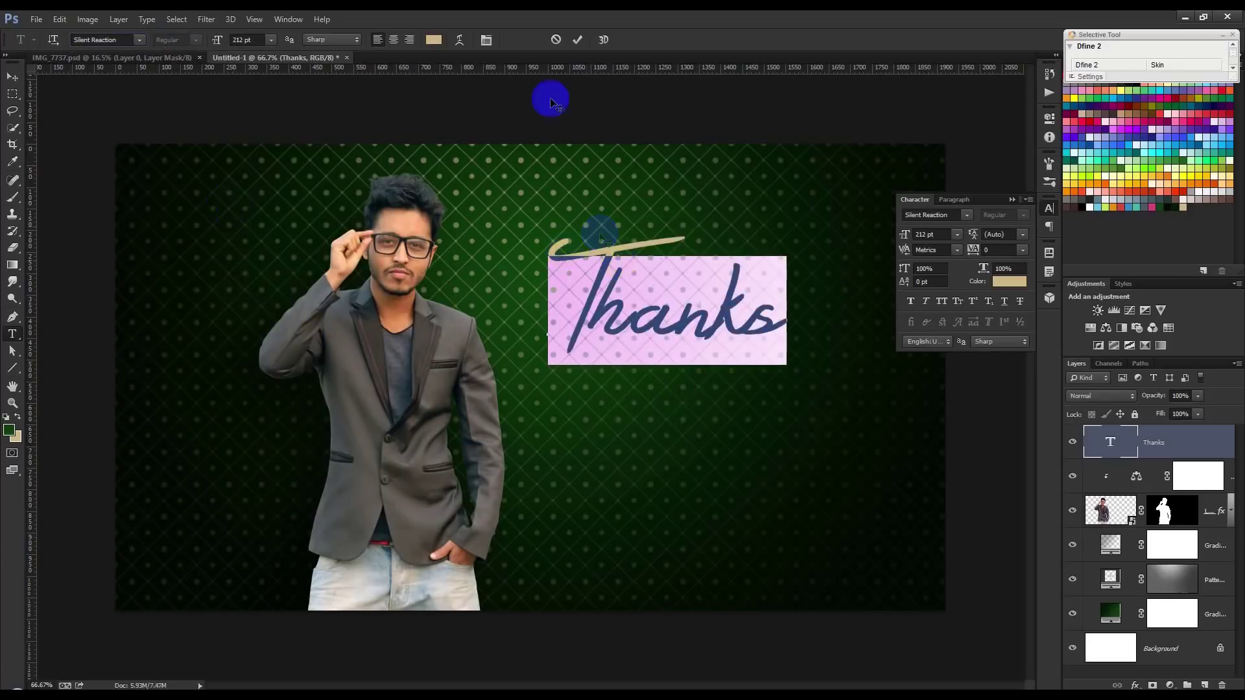
pyautogui.click(577, 39)
pyautogui.click(12, 76)
# Step: Duplicate the Thanks title just below it and retype the copy as MY ALL FRIENDS
pyautogui.moveTo(711, 300); pyautogui.dragTo(716, 304)
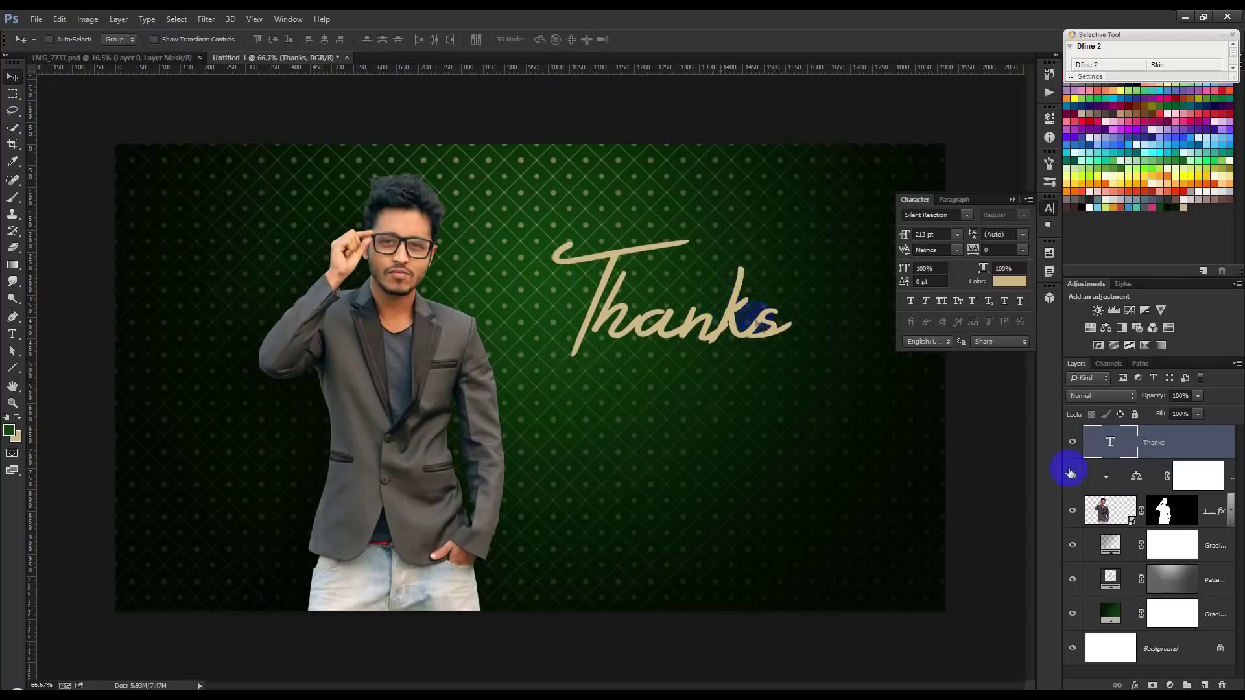
pyautogui.moveTo(792, 325); pyautogui.dragTo(792, 365)
pyautogui.doubleClick(1126, 449)
pyautogui.write('MY ALL FRIENDS')
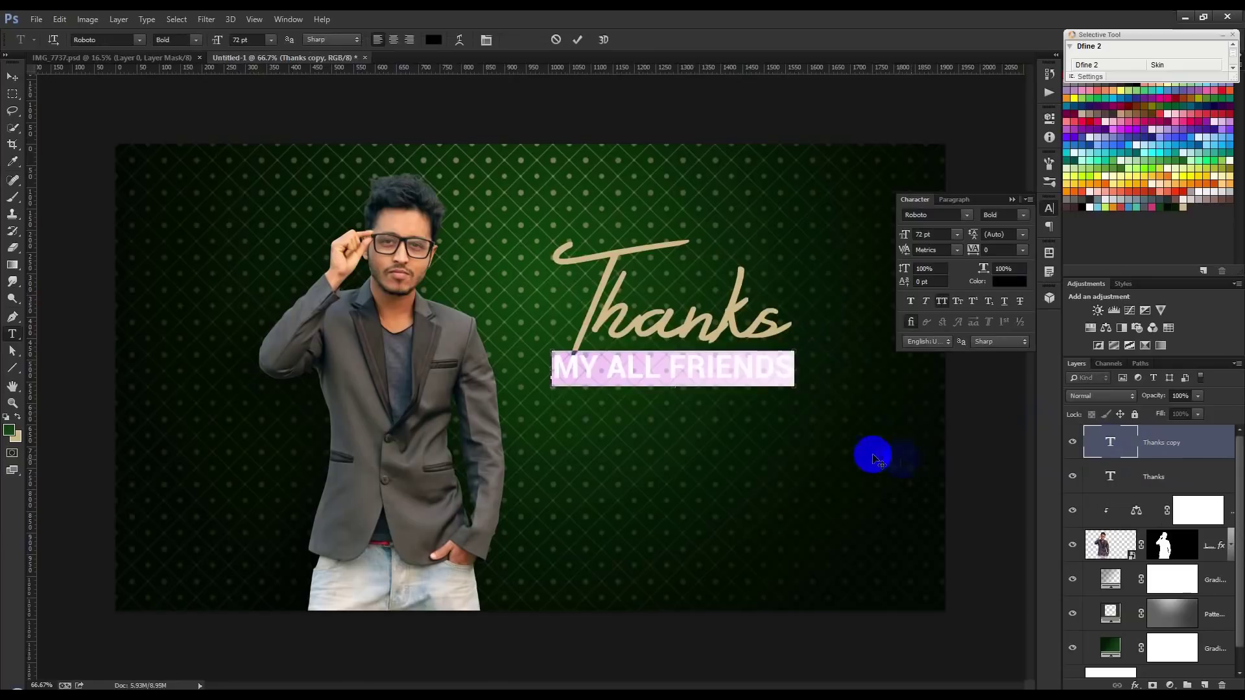
# Step: Style the subtitle tan cfb884, mixed case, in P22 Rodin Regular
pyautogui.click(1014, 279)
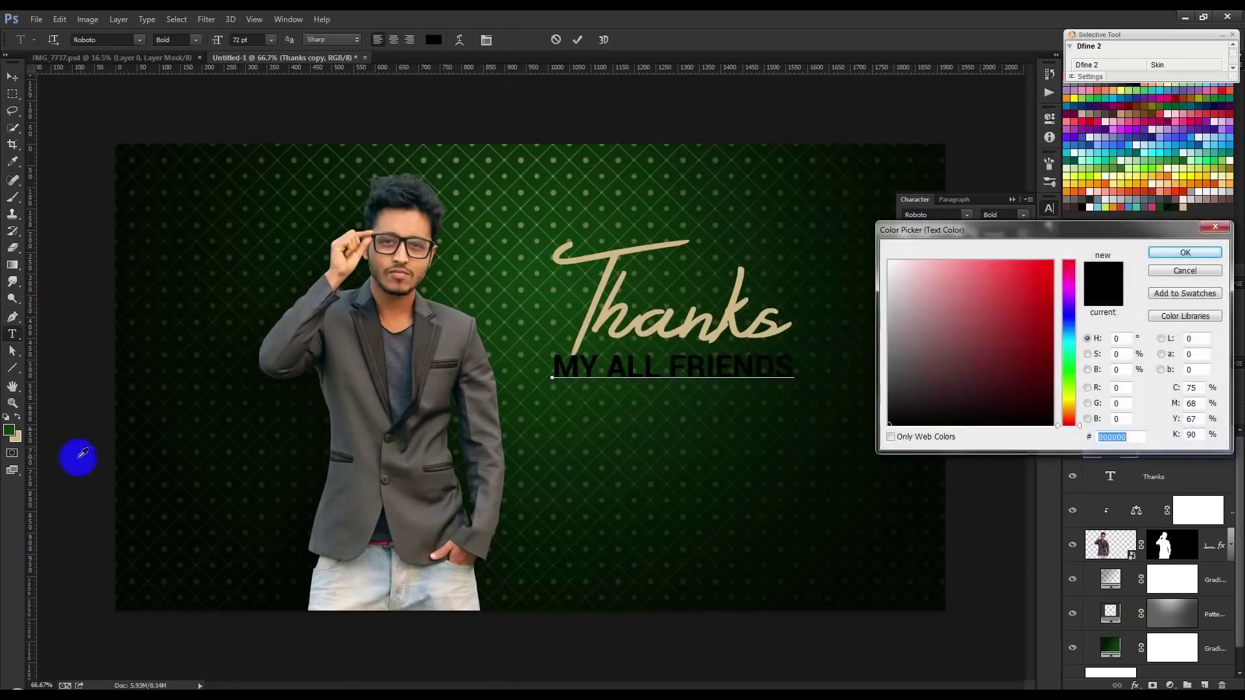
pyautogui.click(15, 435)
pyautogui.click(1186, 254)
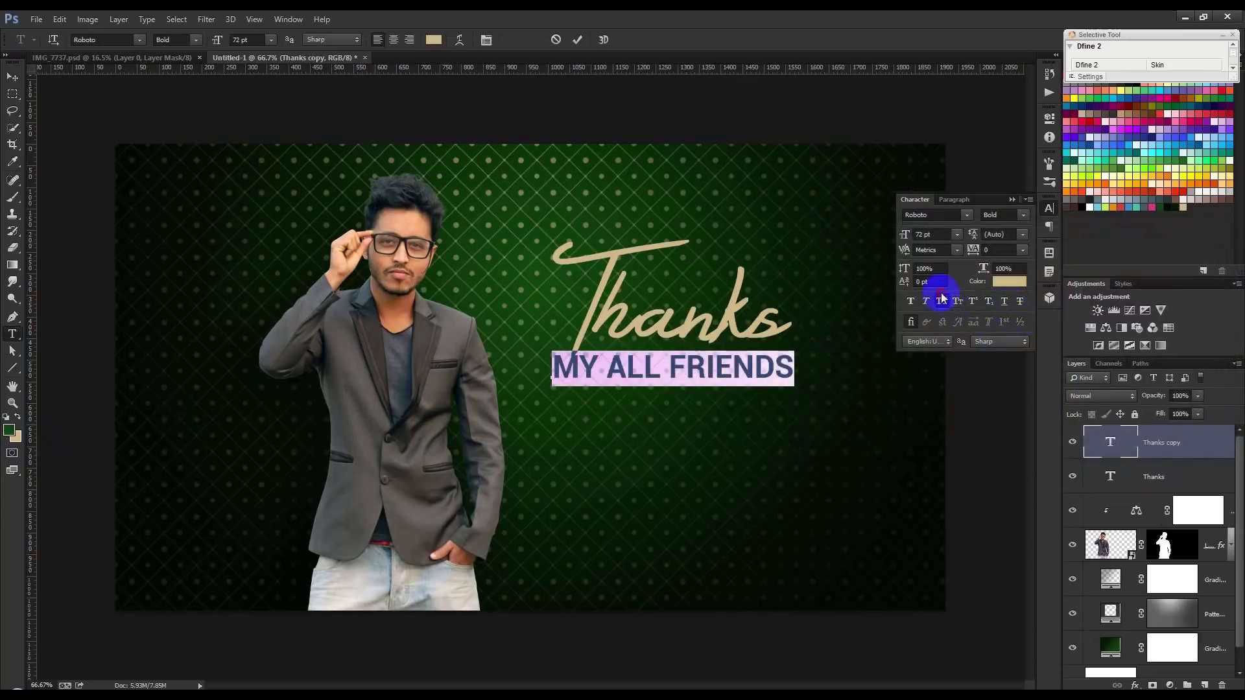
pyautogui.click(942, 303)
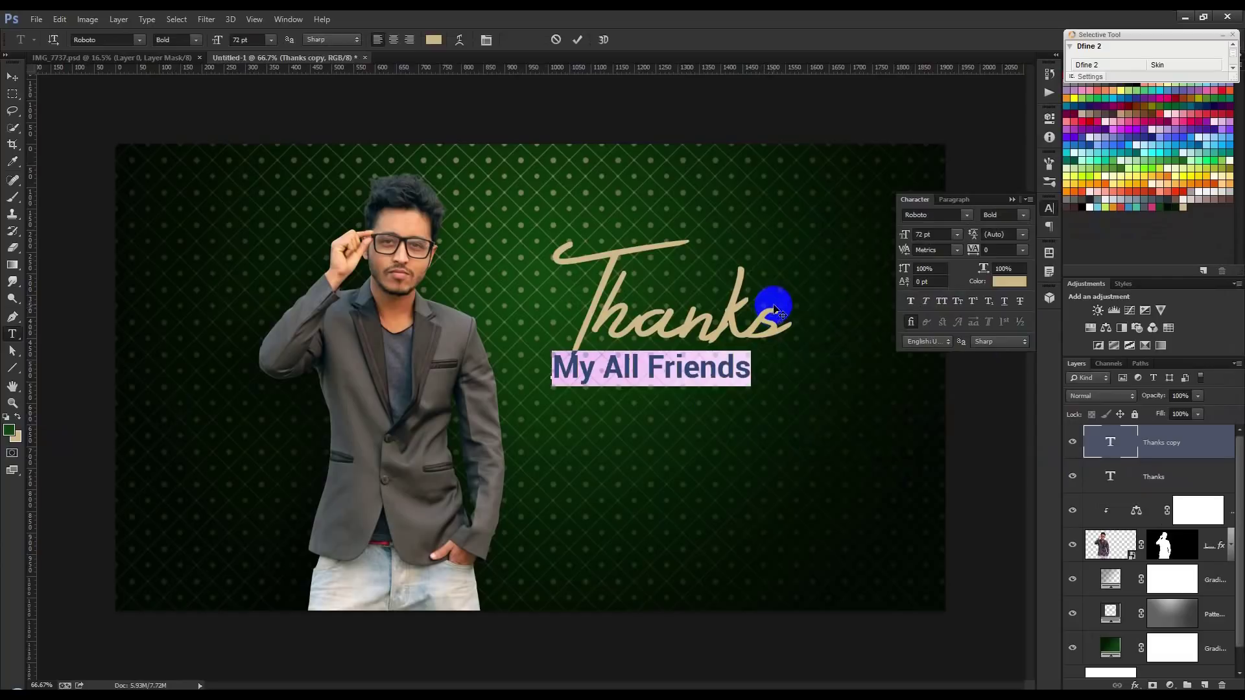
pyautogui.click(141, 41)
pyautogui.click(224, 138)
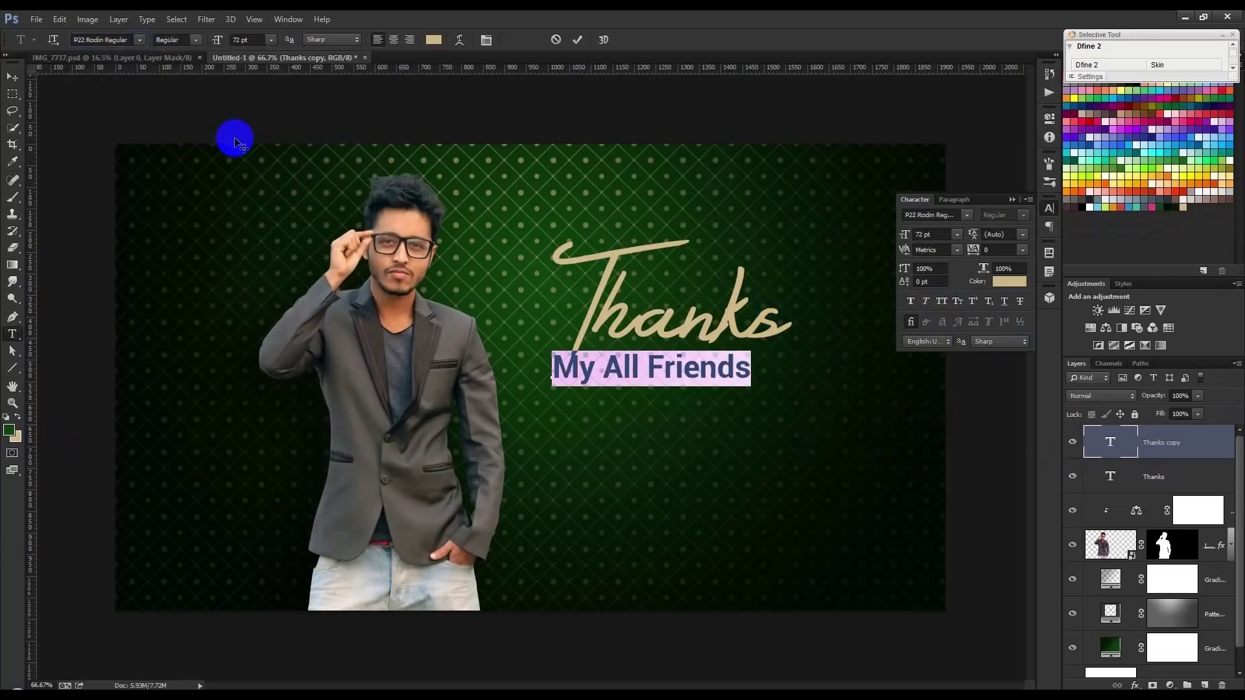
# Step: Position the 100 pt subtitle under the Thanks lettering, commit it, and select both title layers
pyautogui.moveTo(402, 207); pyautogui.dragTo(492, 202)
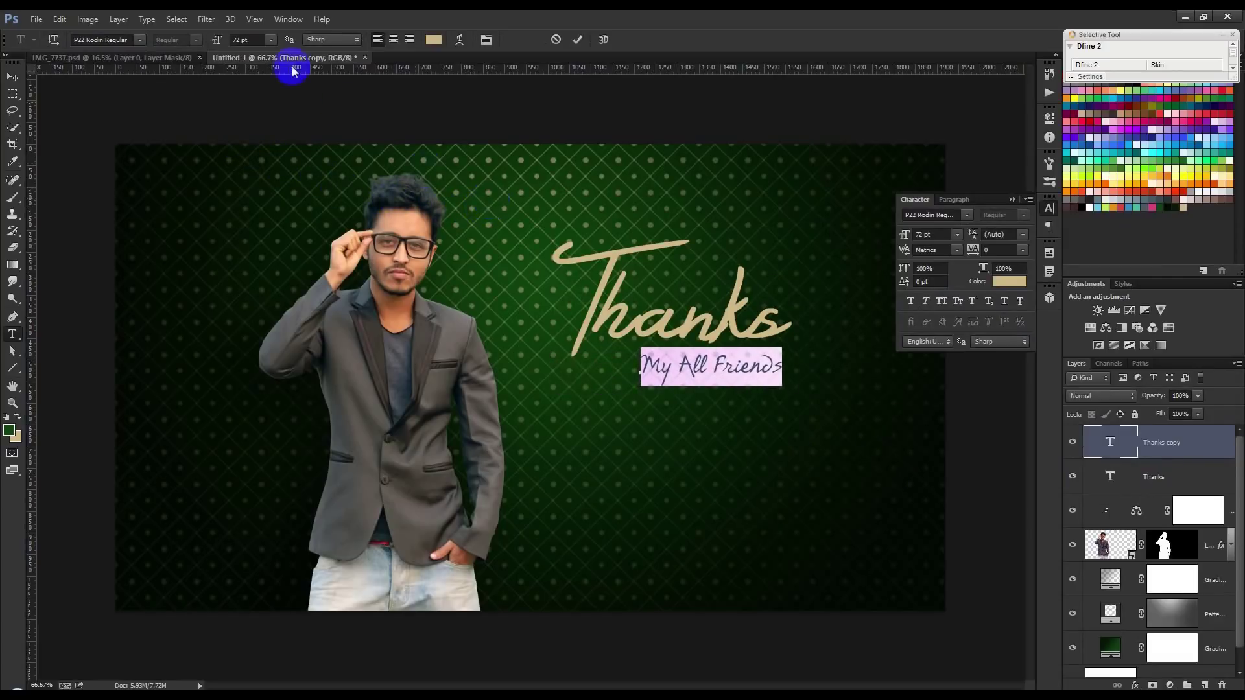
pyautogui.scroll(5, 245, 40)
pyautogui.scroll(6, 245, 40)
pyautogui.scroll(5, 246, 40)
pyautogui.scroll(6, 258, 41)
pyautogui.scroll(6, 257, 41)
pyautogui.write('100')
pyautogui.click(667, 269)
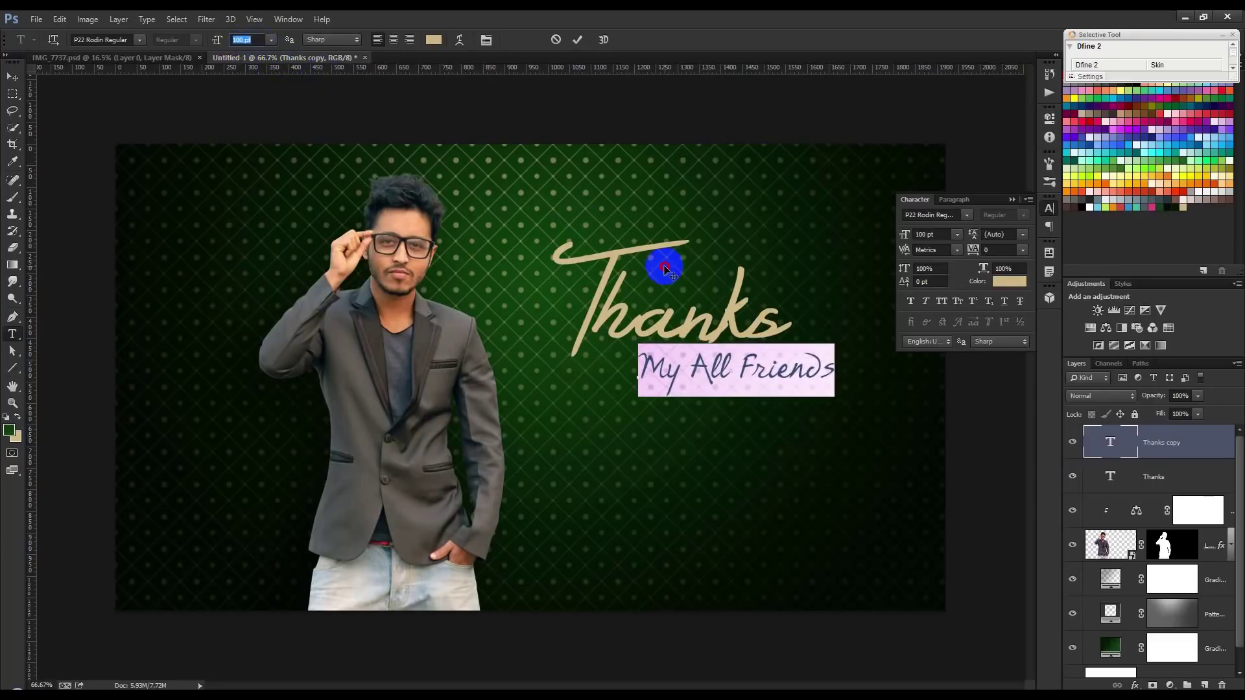
pyautogui.click(1081, 448)
pyautogui.press('v')
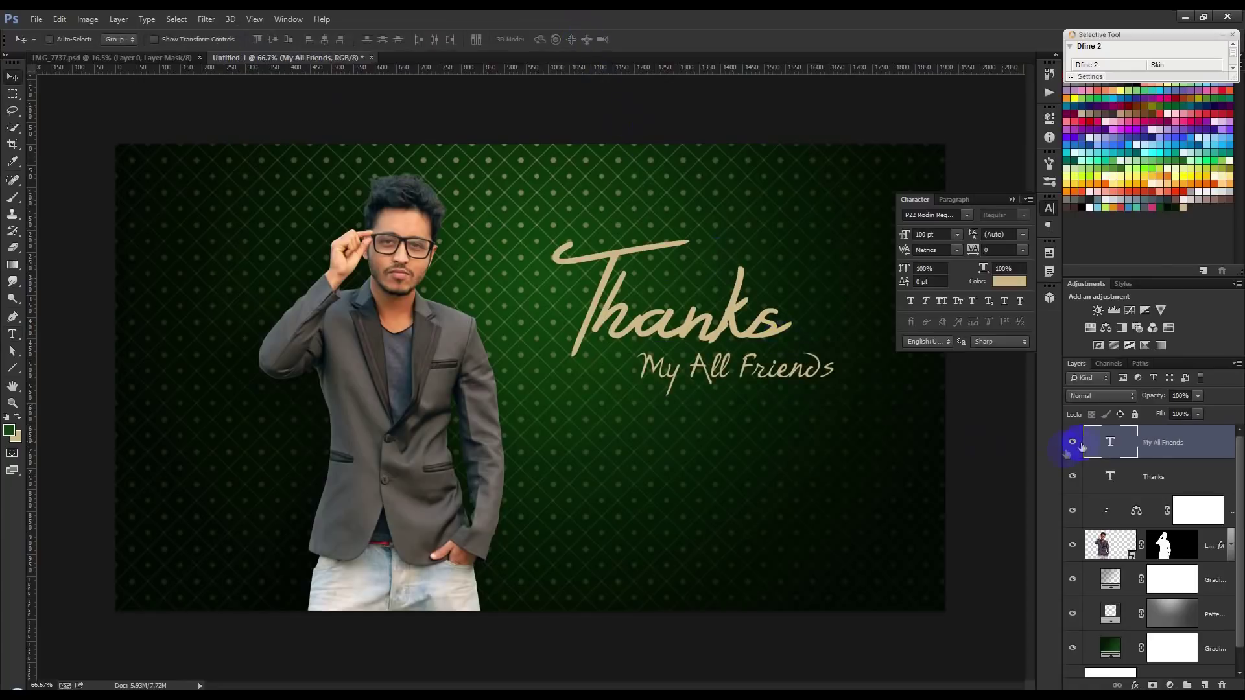
pyautogui.keyDown('shift'); pyautogui.click(1132, 471); pyautogui.keyUp('shift')
# Step: Shift both titles down-left and give Thanks a drop shadow with its own angle, set lower
pyautogui.moveTo(745, 381)
pyautogui.mouseDown()
pyautogui.moveTo(741, 399)
pyautogui.moveTo(741, 369)
pyautogui.moveTo(737, 382)
pyautogui.moveTo(707, 364)
pyautogui.mouseUp()
pyautogui.scroll(2, 680, 337)
pyautogui.scroll(2, 677, 331)
pyautogui.click(1206, 480)
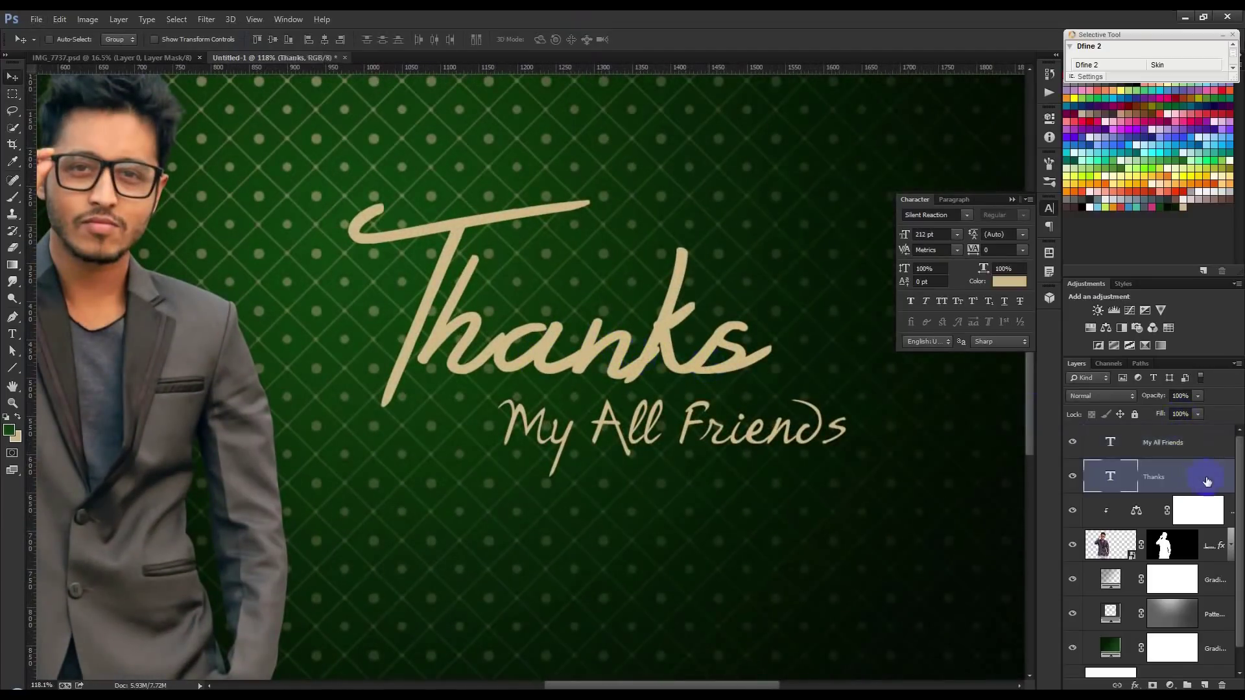
pyautogui.doubleClick(1208, 479)
pyautogui.click(876, 424)
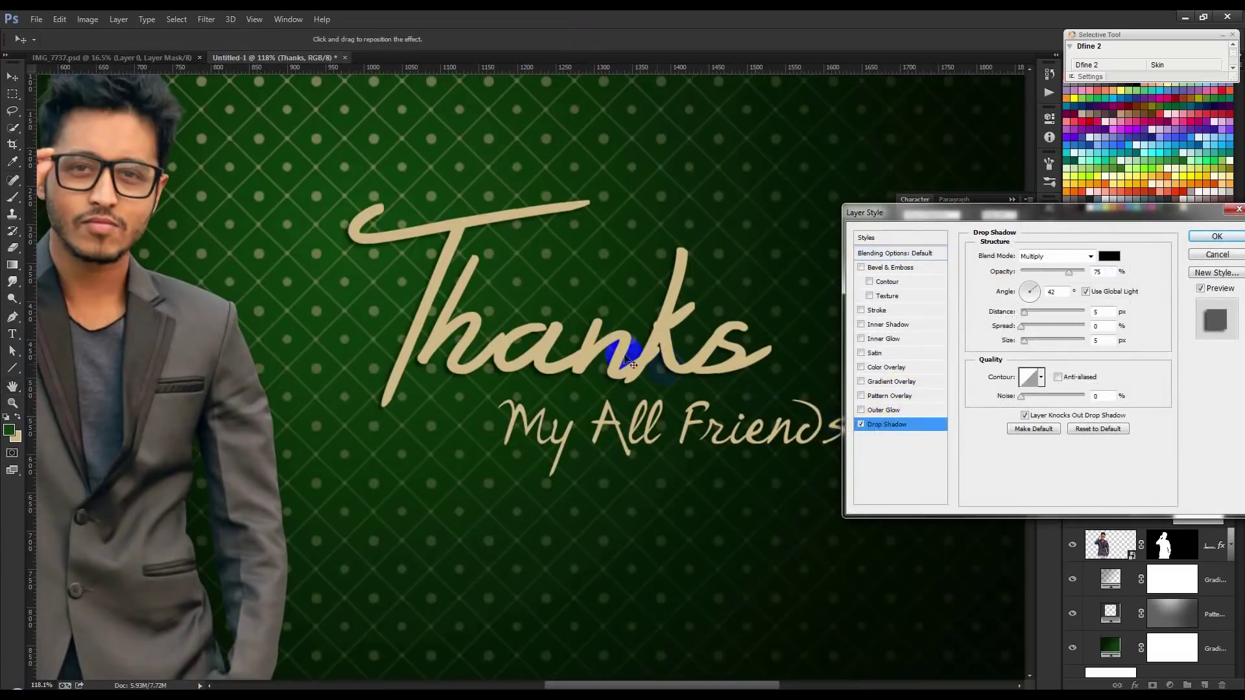
pyautogui.click(1085, 291)
pyautogui.moveTo(606, 339); pyautogui.dragTo(585, 397)
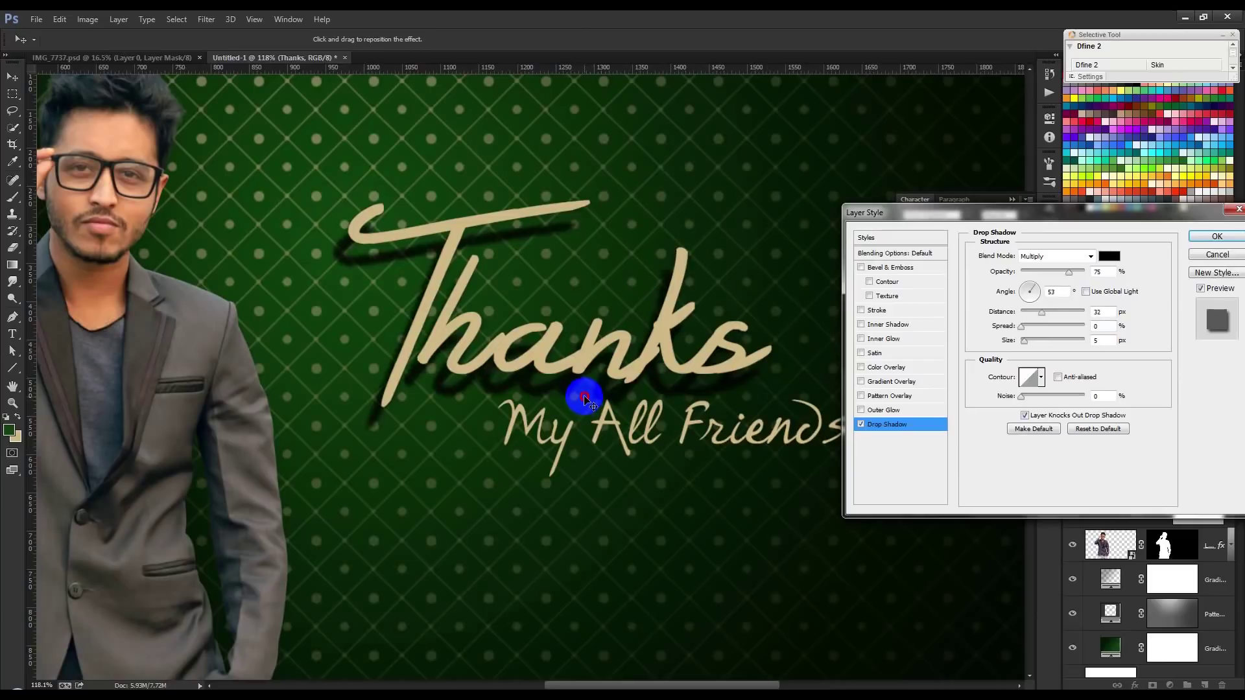
# Step: Add a Bevel & Emboss with depth 350, near-white cream highlights and dark brown 6b531e shading
pyautogui.click(888, 268)
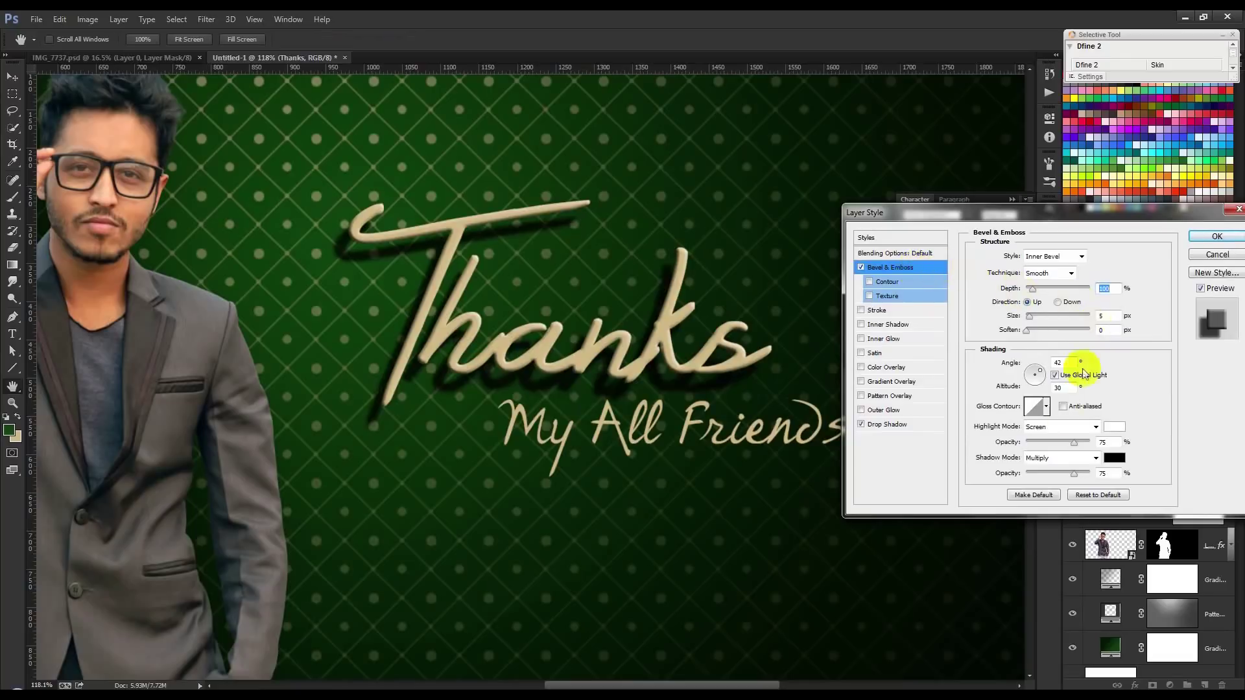
pyautogui.click(1113, 427)
pyautogui.click(424, 286)
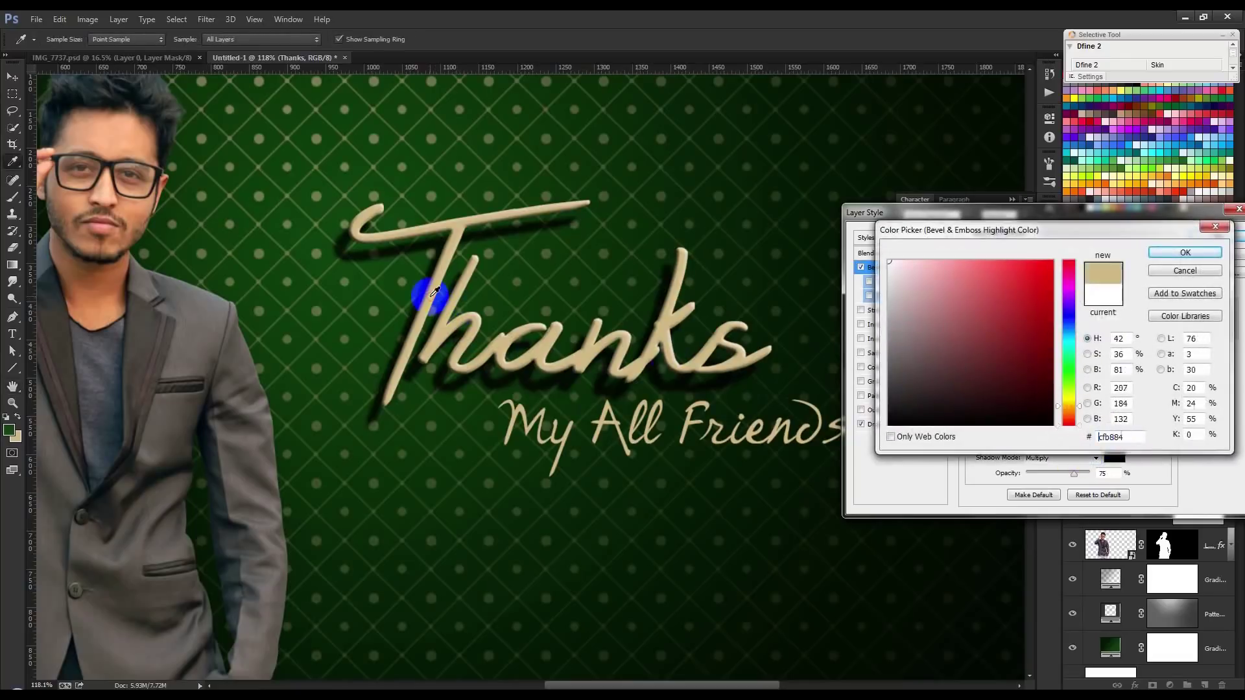
pyautogui.click(927, 272)
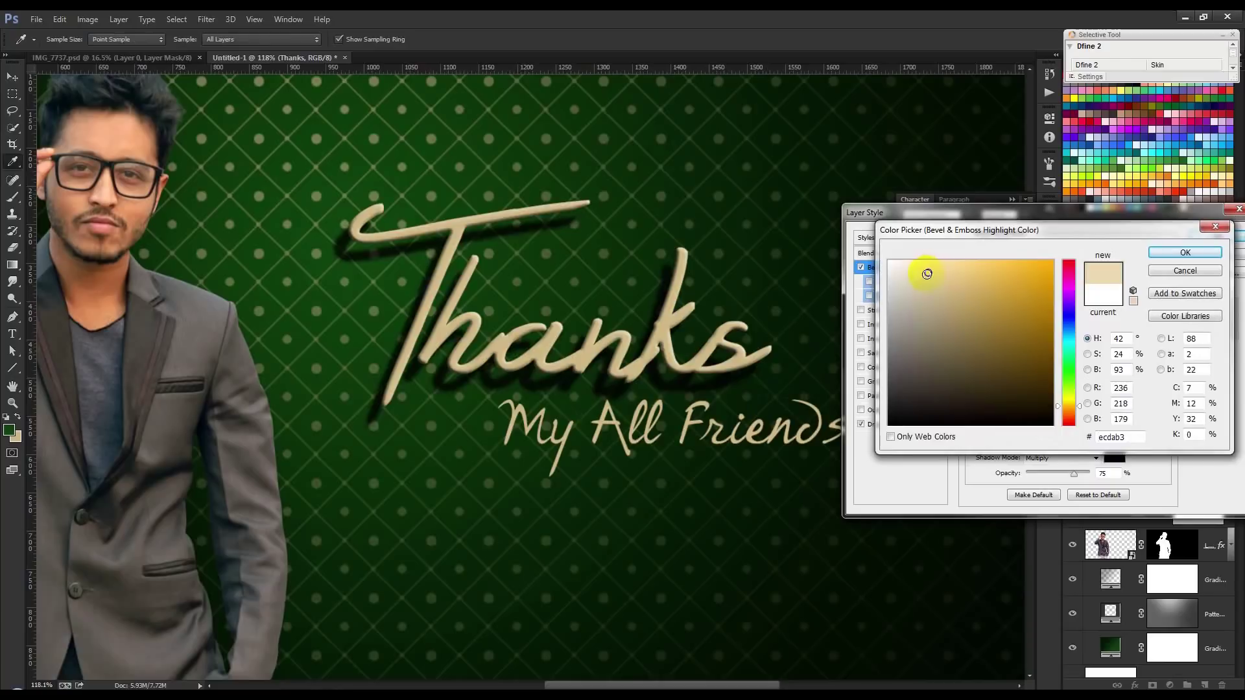
pyautogui.moveTo(927, 274); pyautogui.dragTo(908, 261)
pyautogui.click(1170, 253)
pyautogui.moveTo(1031, 287); pyautogui.dragTo(1048, 288)
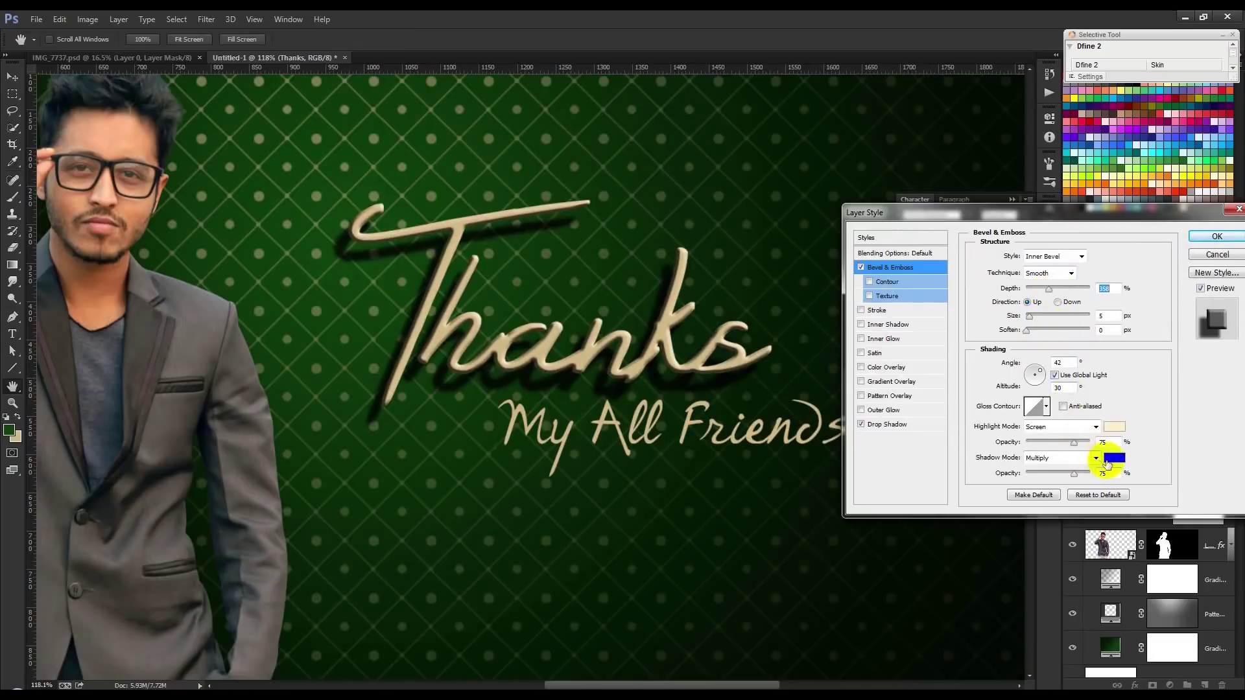
pyautogui.click(1115, 458)
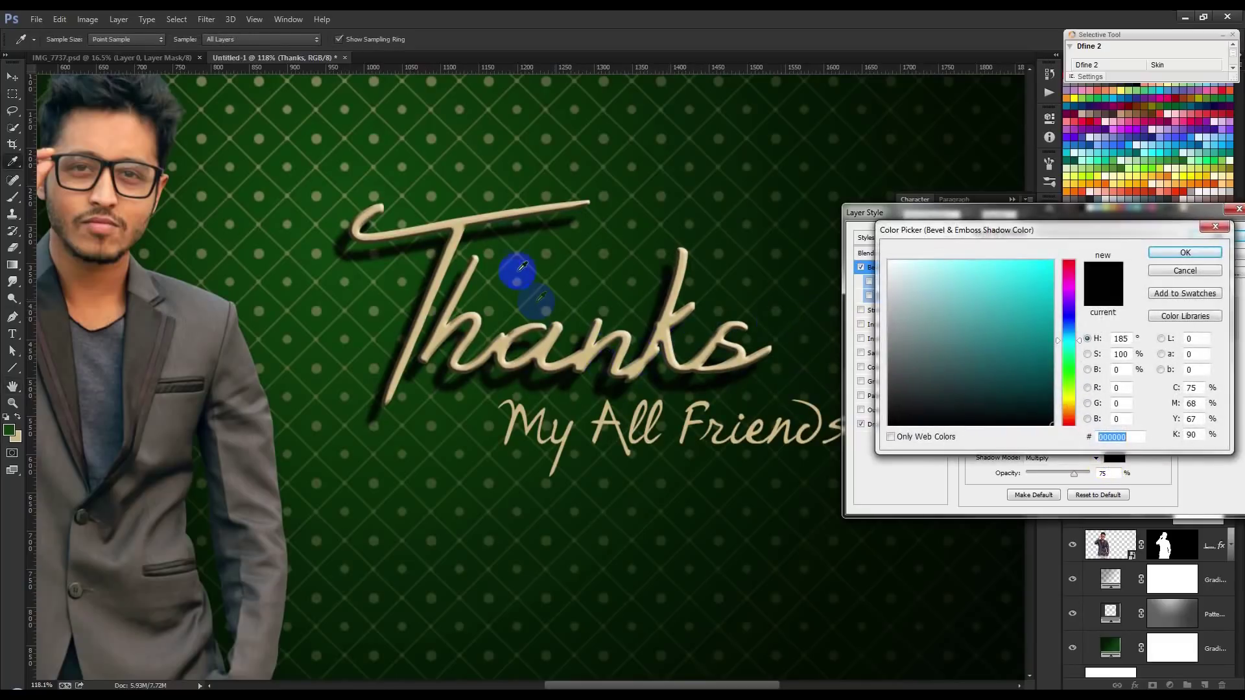
pyautogui.click(456, 216)
pyautogui.moveTo(953, 332); pyautogui.dragTo(1007, 356)
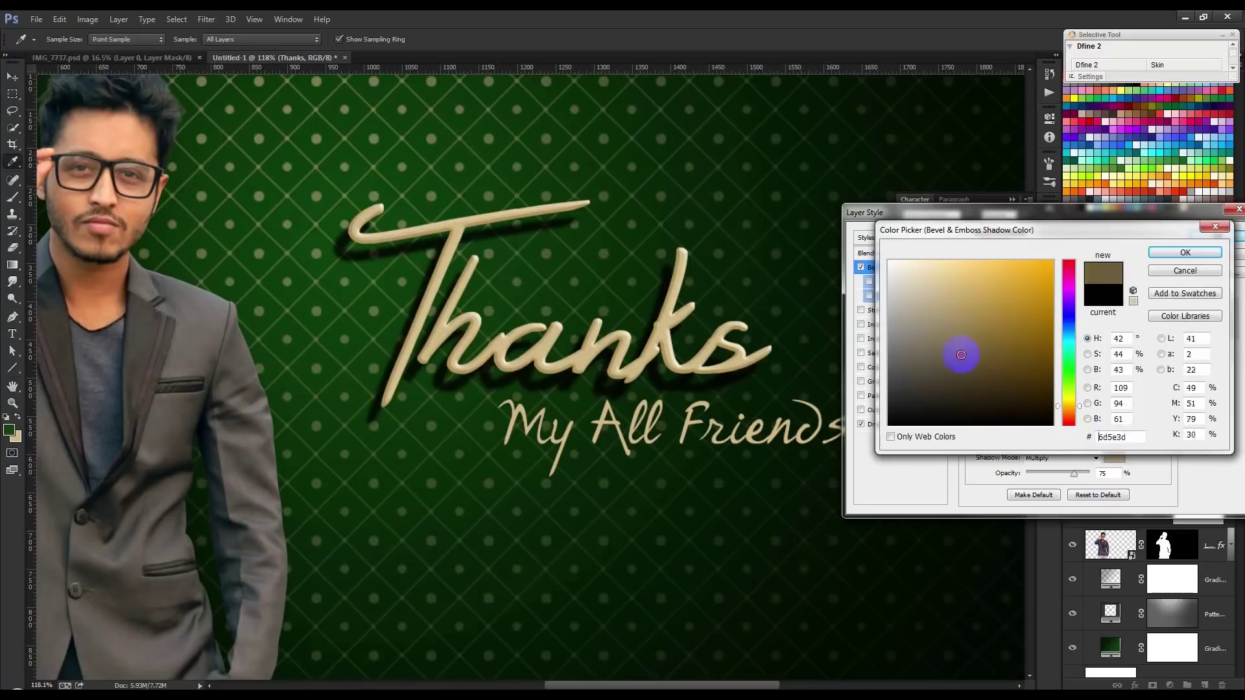
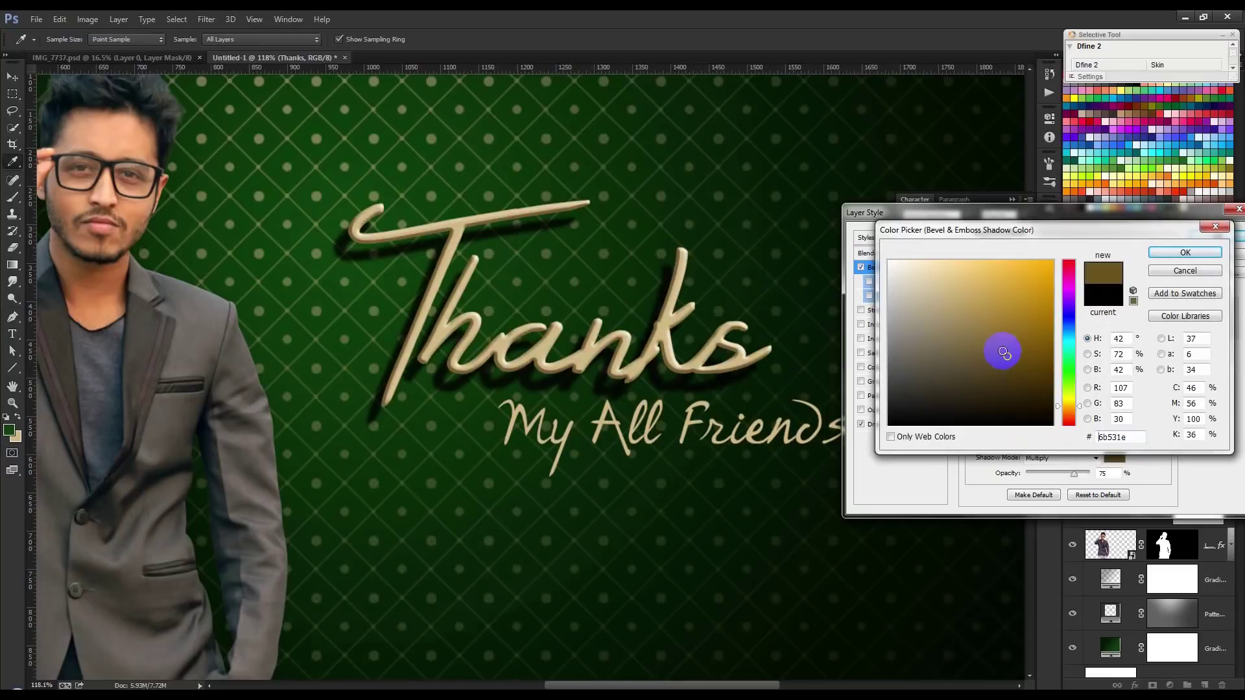
# Step: Lighten the bevel shadow to a muted tan, reduce depth to 184%, and shrink the size
pyautogui.moveTo(978, 339); pyautogui.dragTo(964, 335)
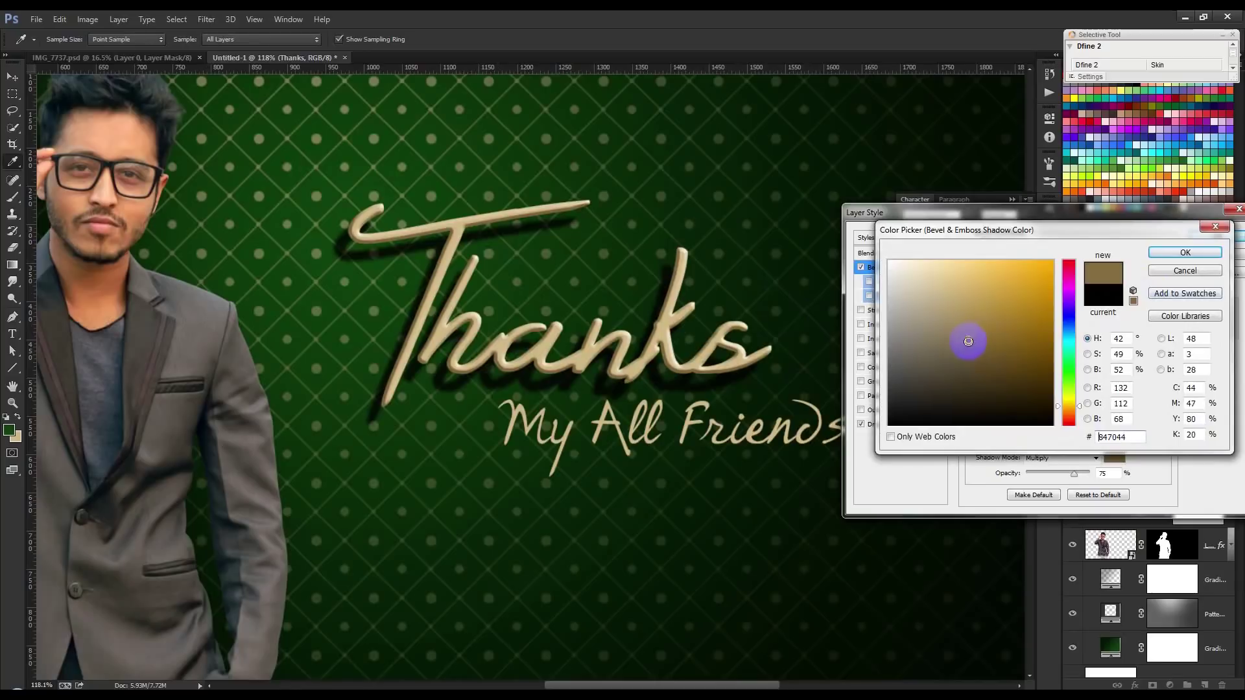
pyautogui.click(1157, 254)
pyautogui.moveTo(1047, 209); pyautogui.dragTo(975, 185)
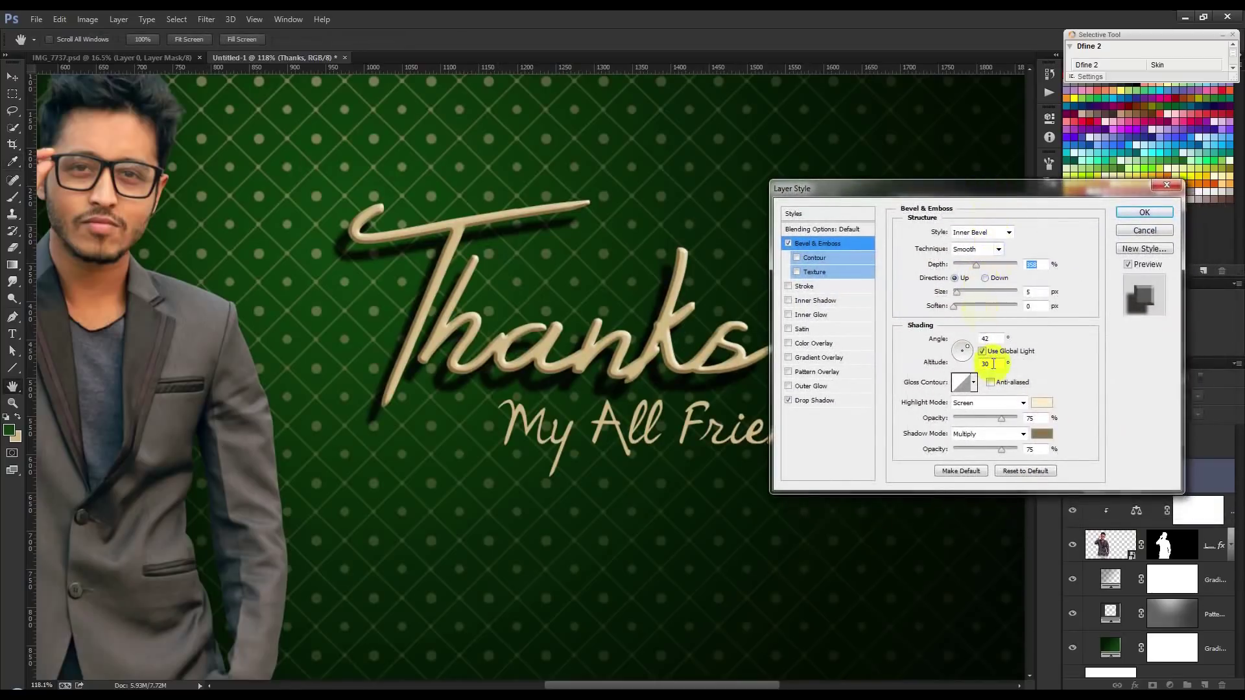
pyautogui.moveTo(975, 265); pyautogui.dragTo(960, 297)
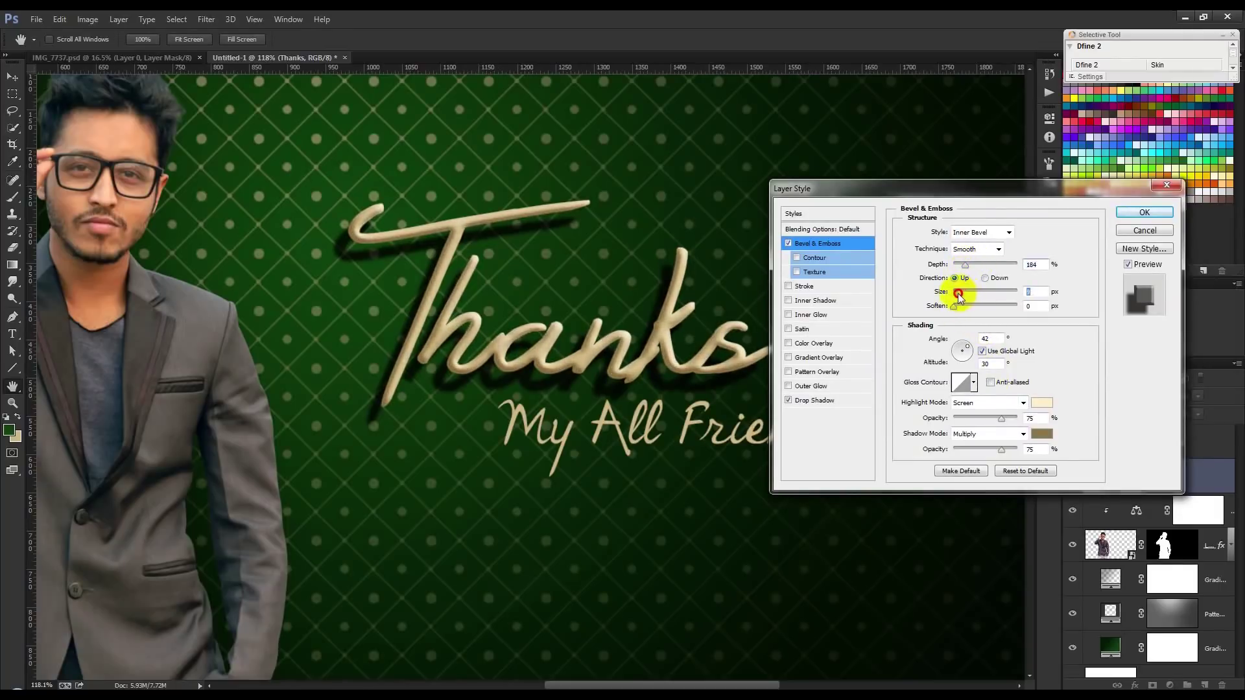
pyautogui.moveTo(960, 297); pyautogui.dragTo(959, 296)
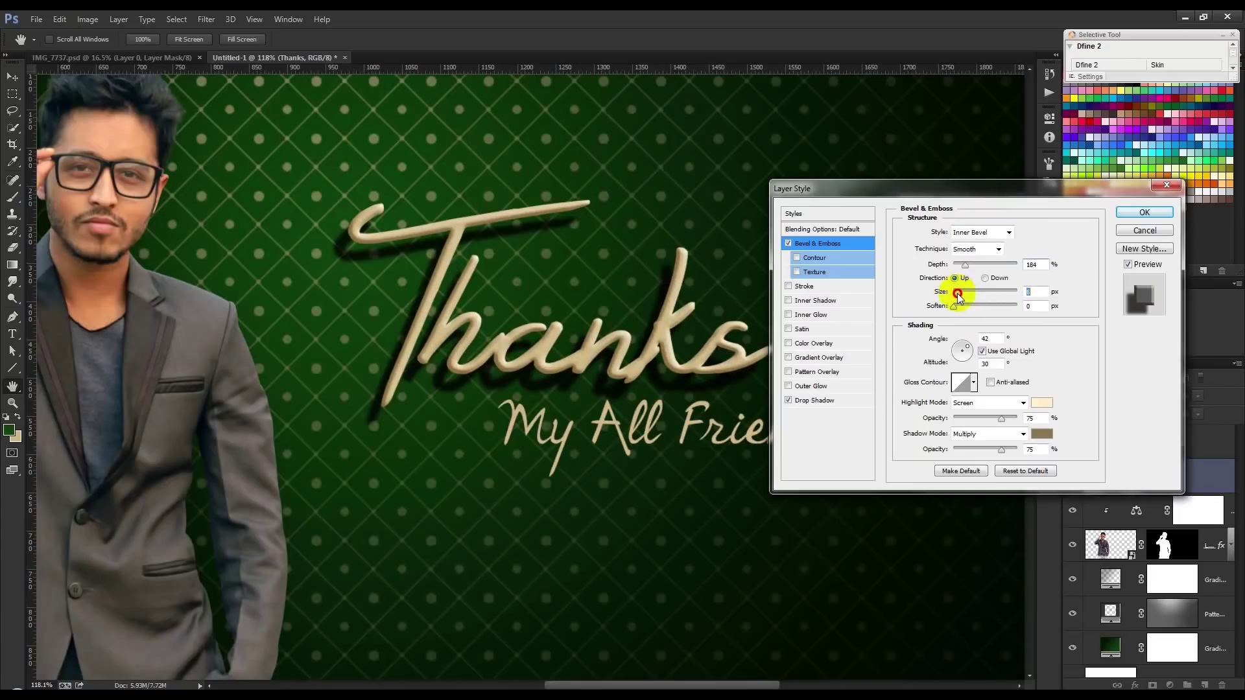
# Step: Change the bevel shadow to a darker colour and enlarge the bevel size slightly
pyautogui.click(1041, 434)
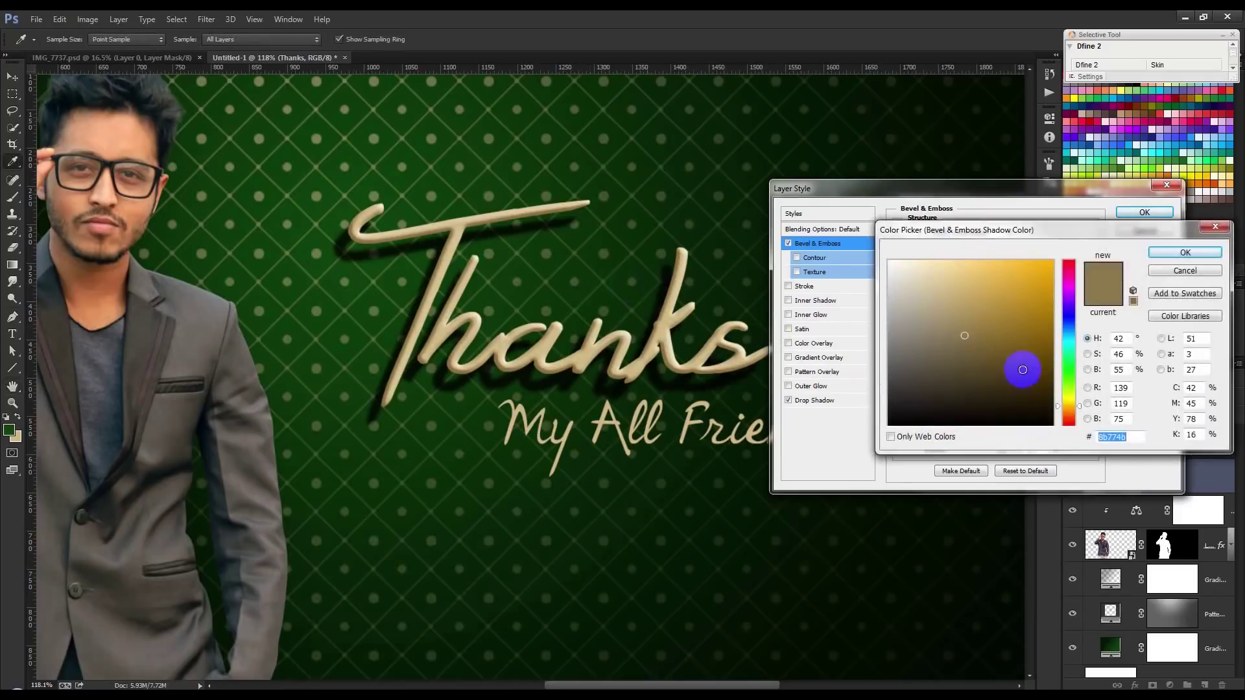
pyautogui.moveTo(960, 360)
pyautogui.mouseDown()
pyautogui.moveTo(951, 388)
pyautogui.moveTo(918, 410)
pyautogui.mouseUp()
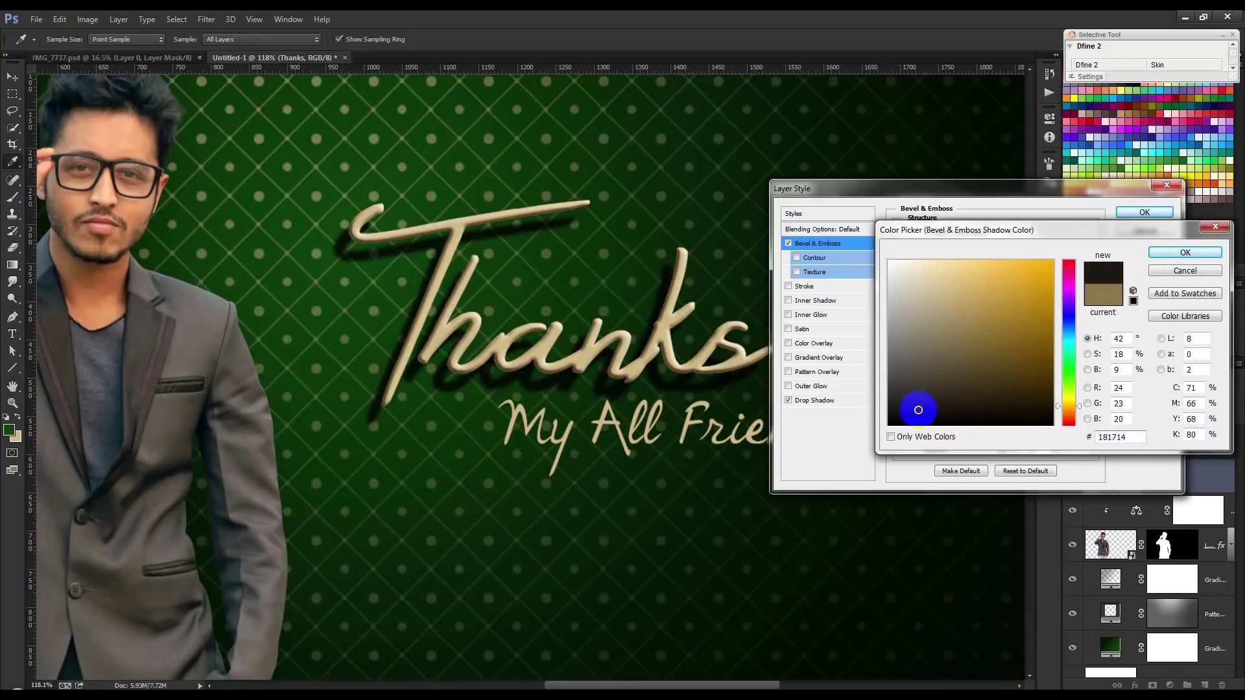
pyautogui.click(1169, 256)
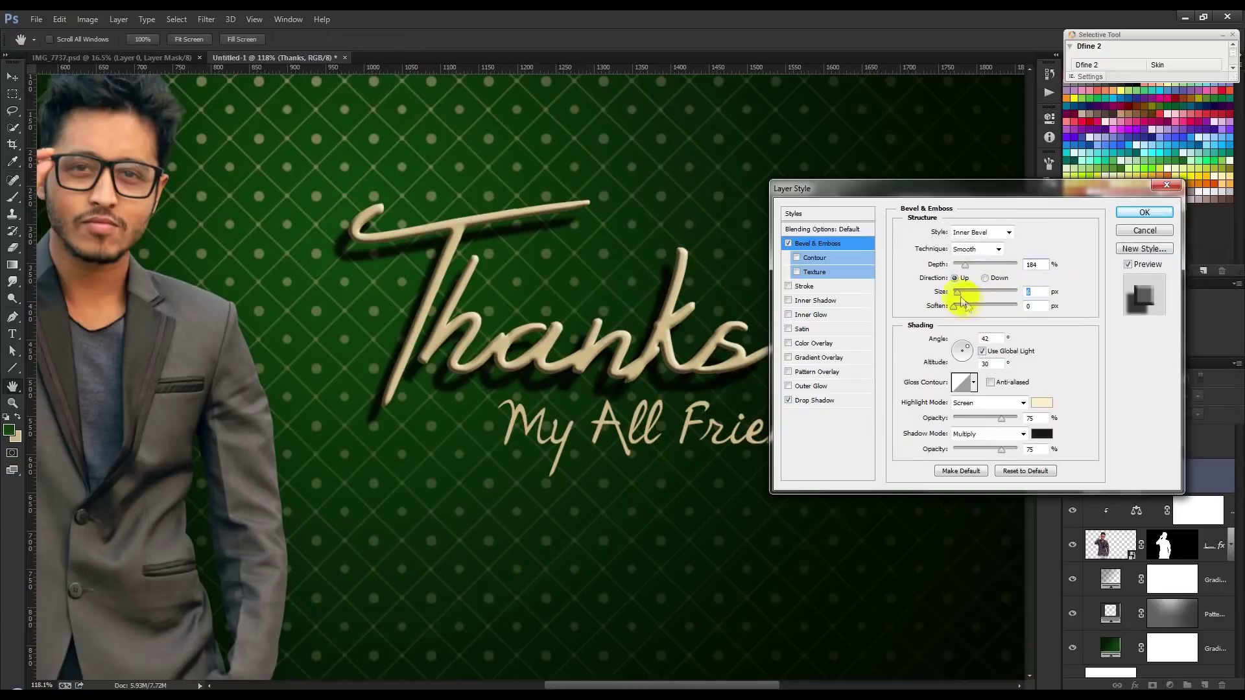
pyautogui.moveTo(957, 292); pyautogui.dragTo(957, 297)
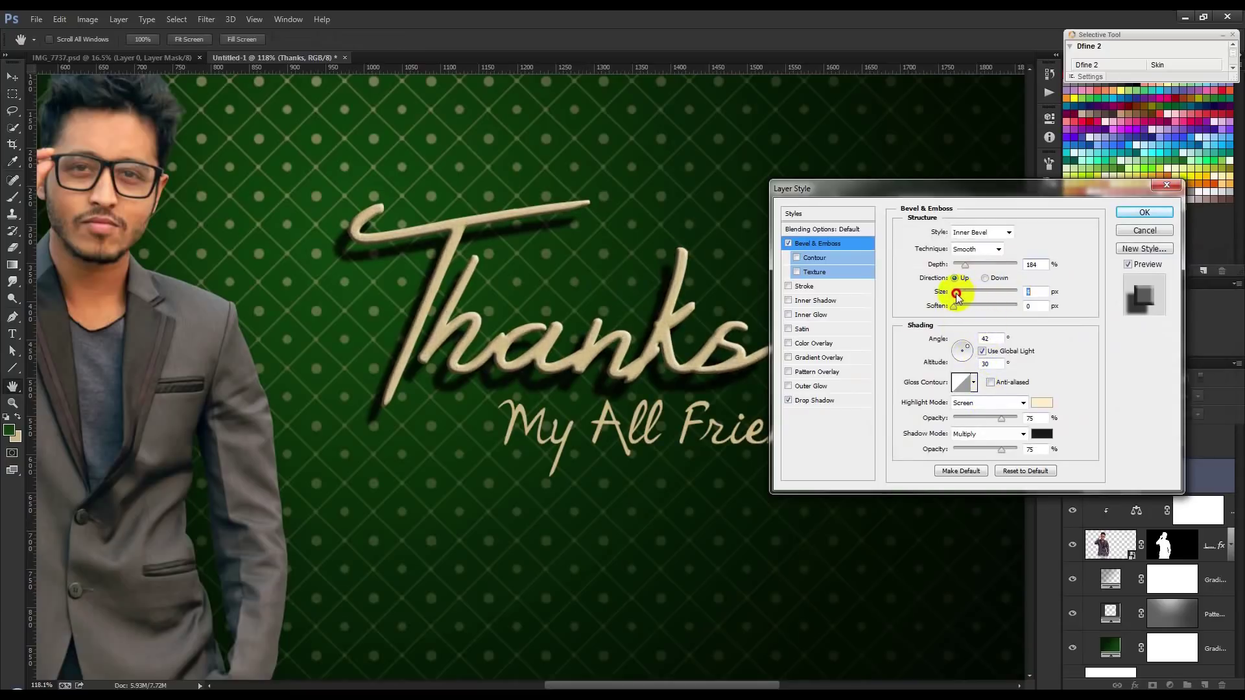
# Step: Set the bevel highlight colour to golden aa8c47
pyautogui.click(1041, 403)
pyautogui.click(944, 282)
pyautogui.click(945, 324)
pyautogui.click(991, 265)
pyautogui.click(983, 315)
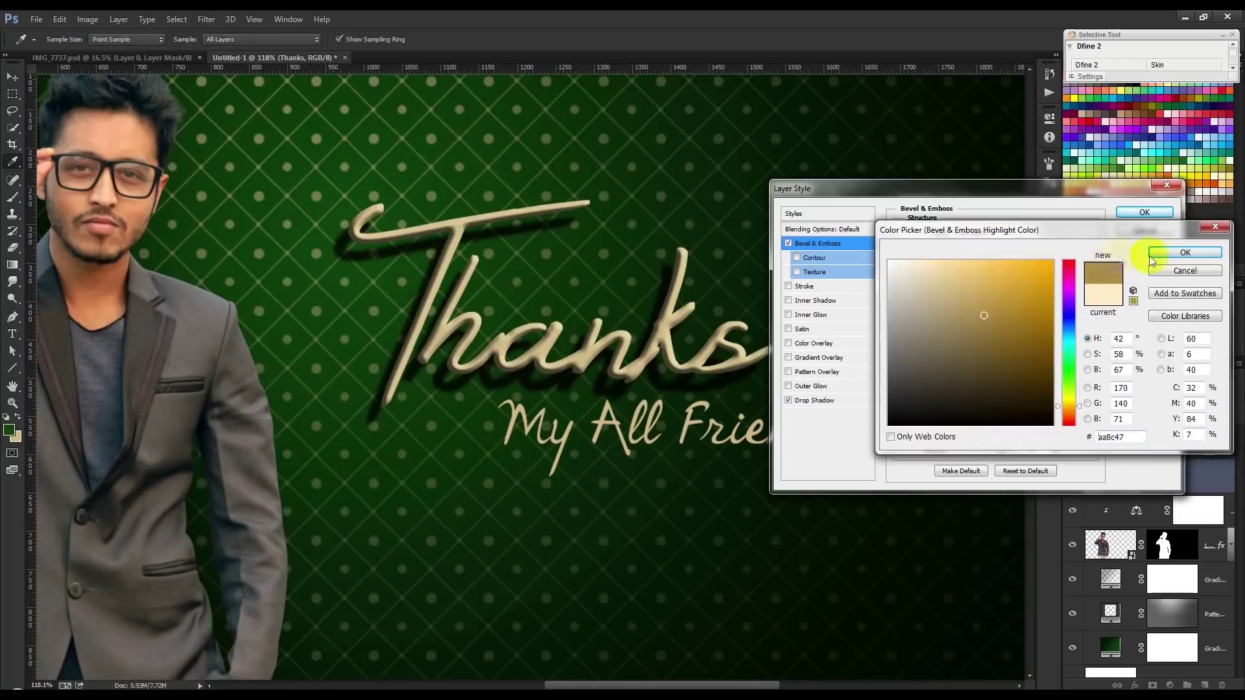
pyautogui.click(1167, 253)
# Step: Increase the bevel depth, change the light angle, and apply the effects to Thanks
pyautogui.moveTo(966, 266); pyautogui.dragTo(977, 268)
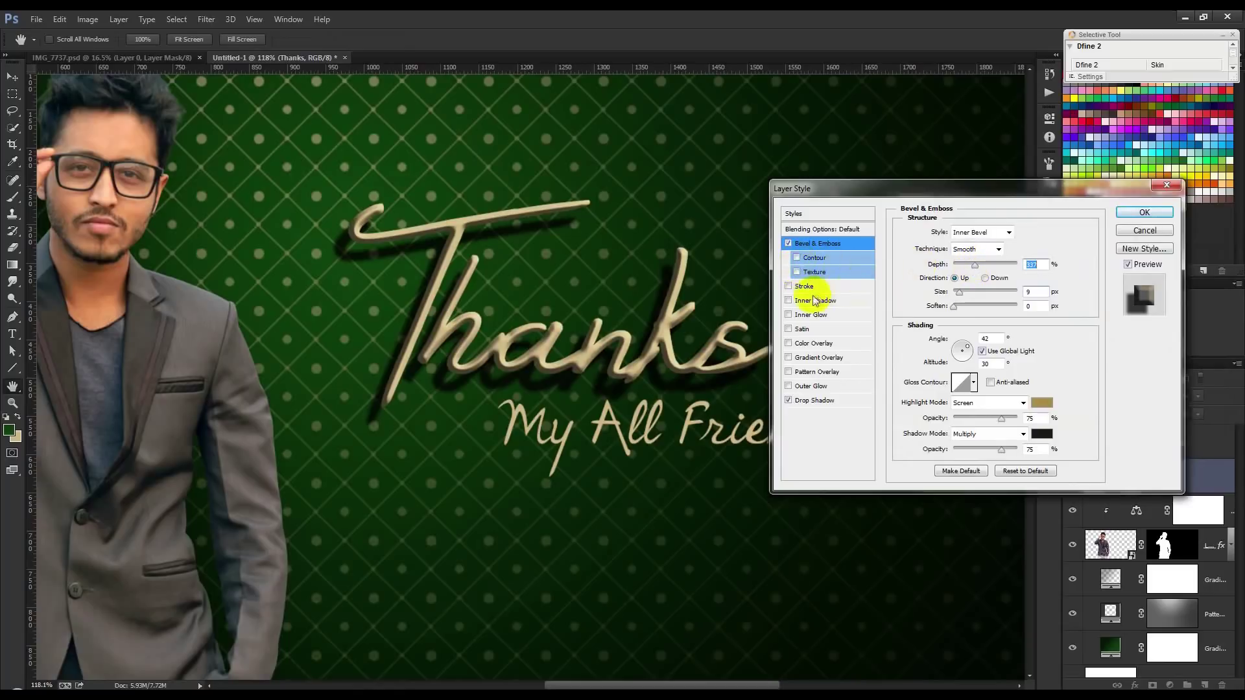
pyautogui.click(968, 342)
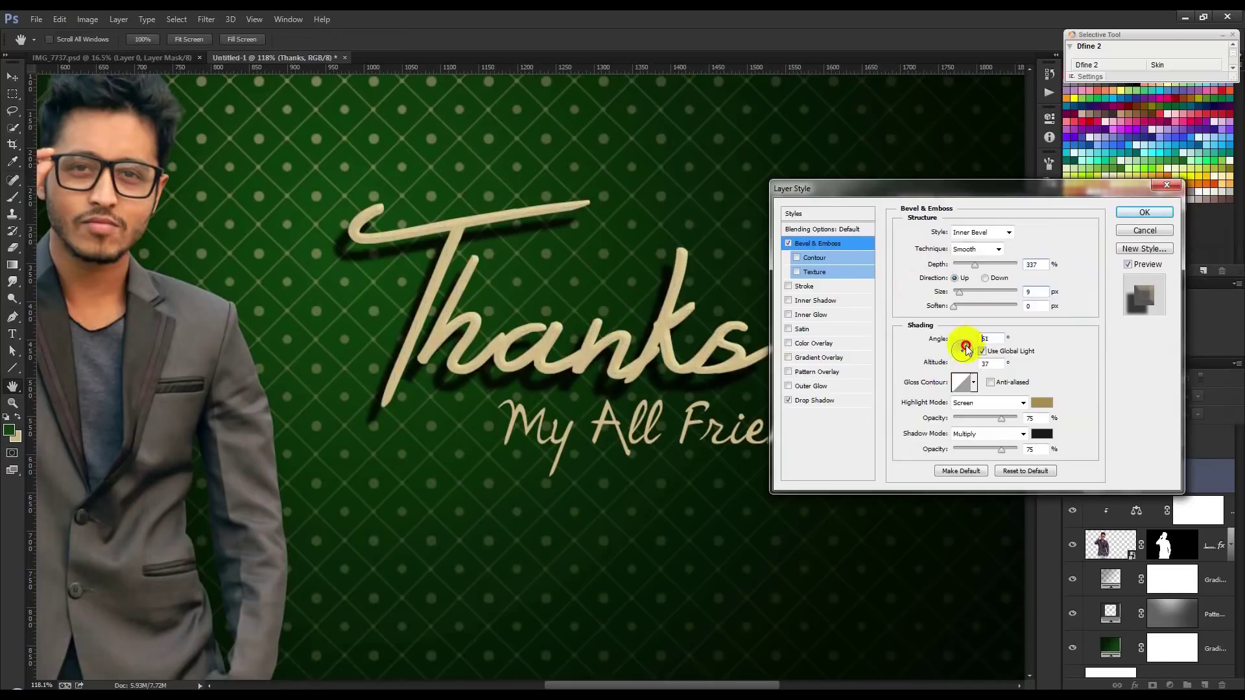
pyautogui.click(966, 346)
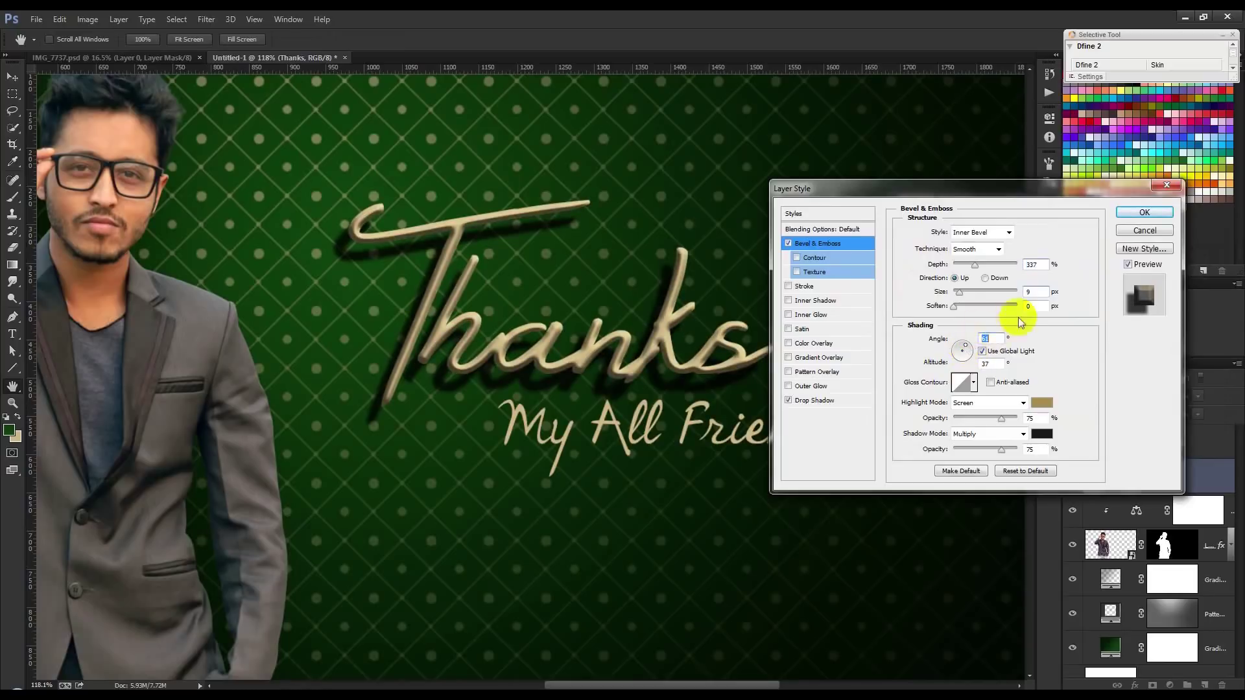
pyautogui.click(1143, 213)
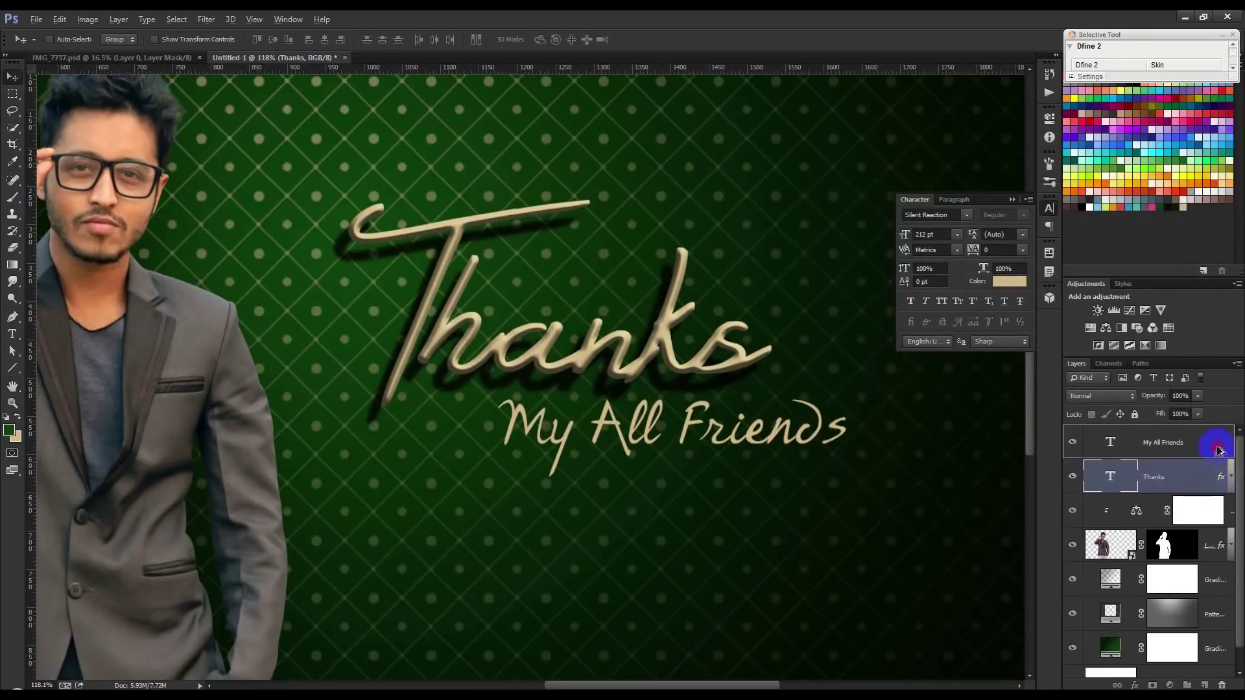
# Step: Copy Thanks' effects onto My All Friends and set its drop shadow angle to 50
pyautogui.moveTo(1220, 480); pyautogui.dragTo(1217, 446)
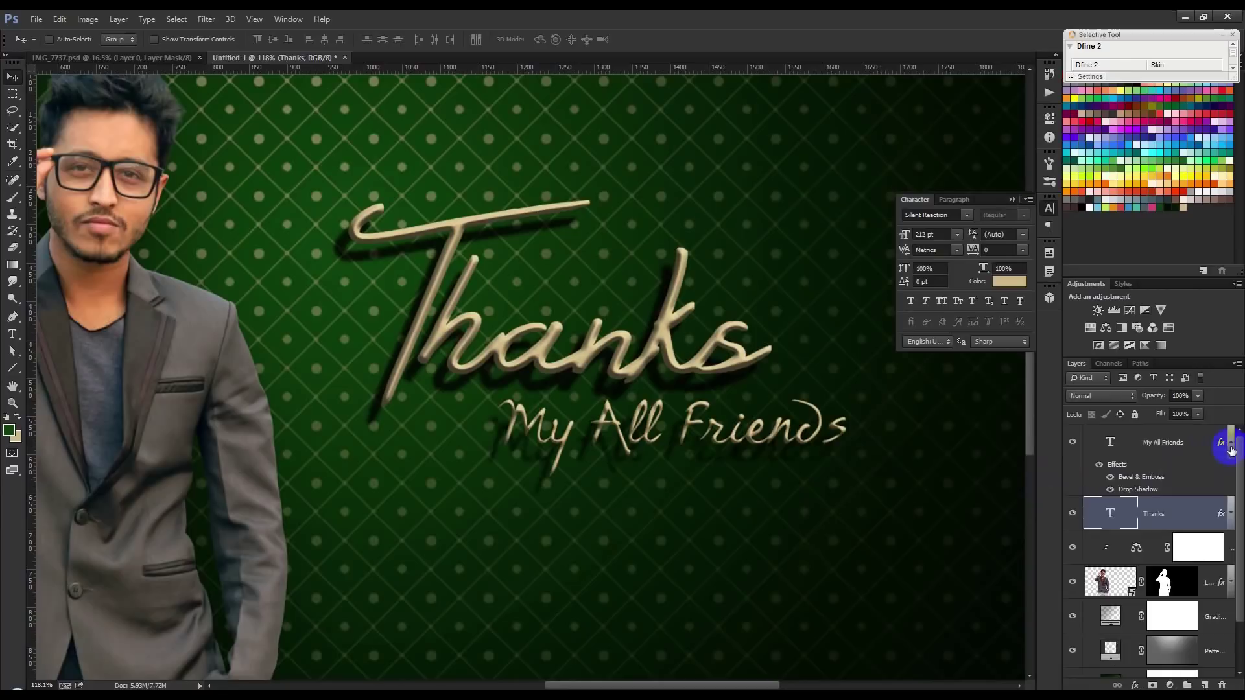
pyautogui.click(1230, 449)
pyautogui.doubleClick(1221, 443)
pyautogui.click(830, 401)
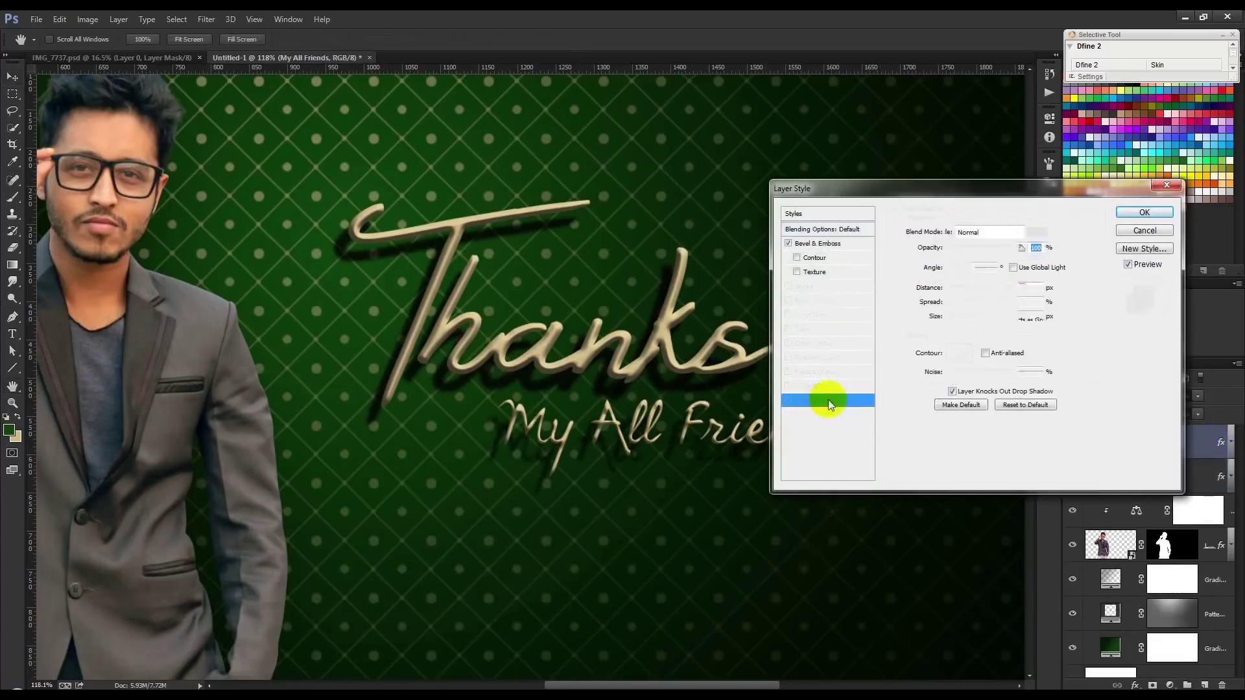
pyautogui.click(612, 461)
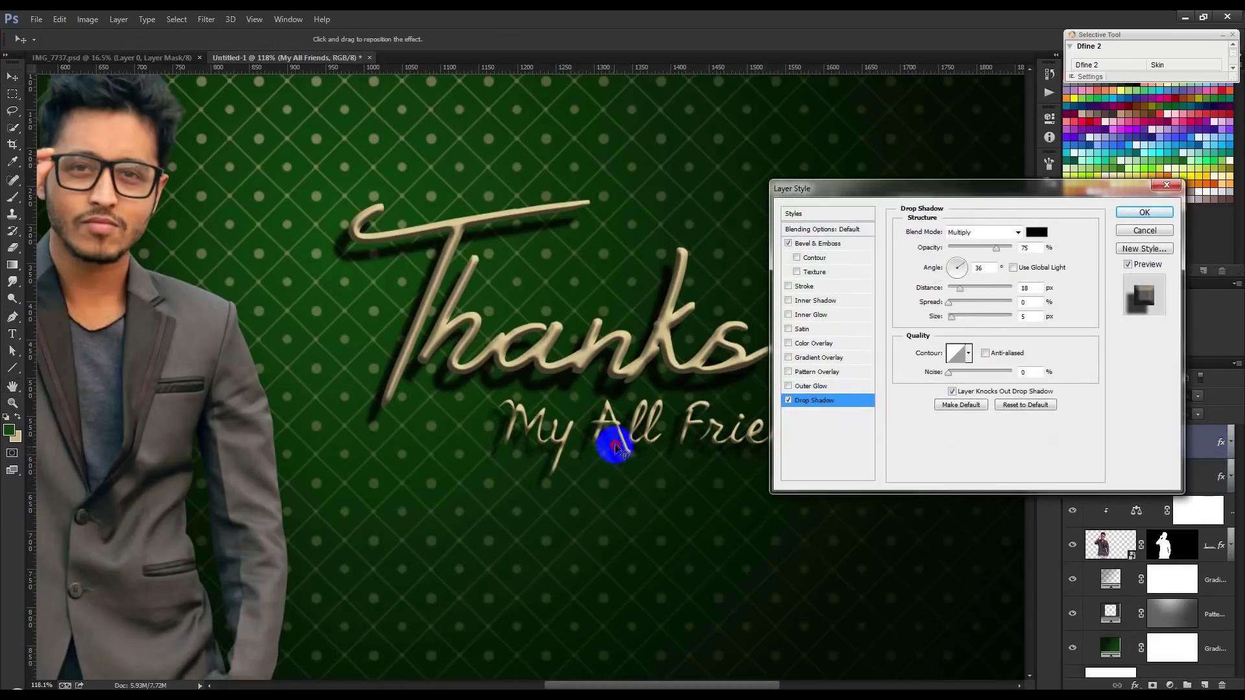
pyautogui.moveTo(619, 449); pyautogui.dragTo(621, 451)
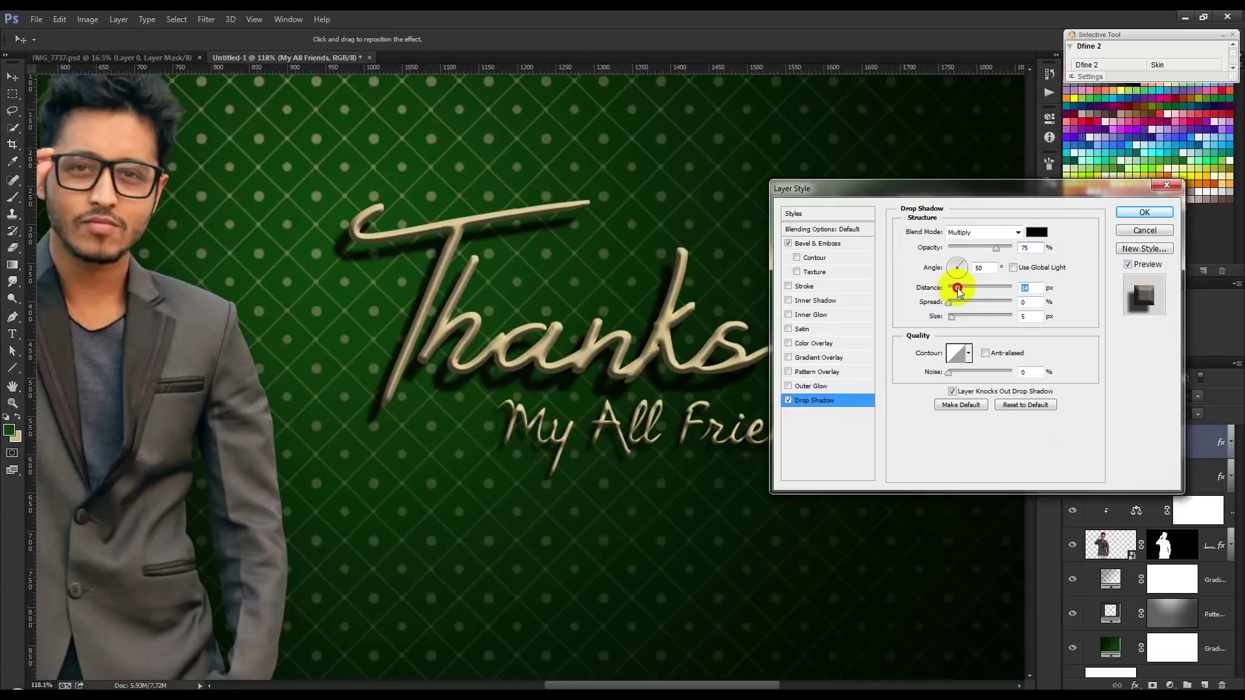
# Step: Deepen the My All Friends bevel and give it a brownish shadow colour
pyautogui.click(809, 244)
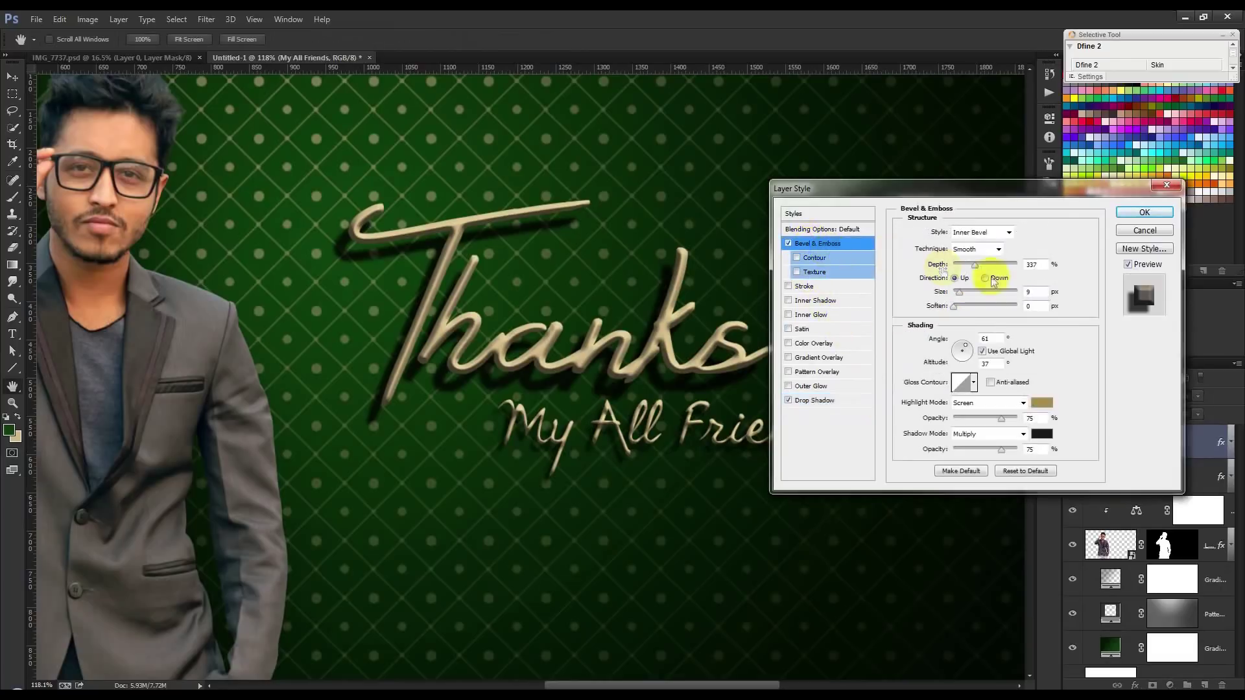
pyautogui.moveTo(977, 269); pyautogui.dragTo(983, 272)
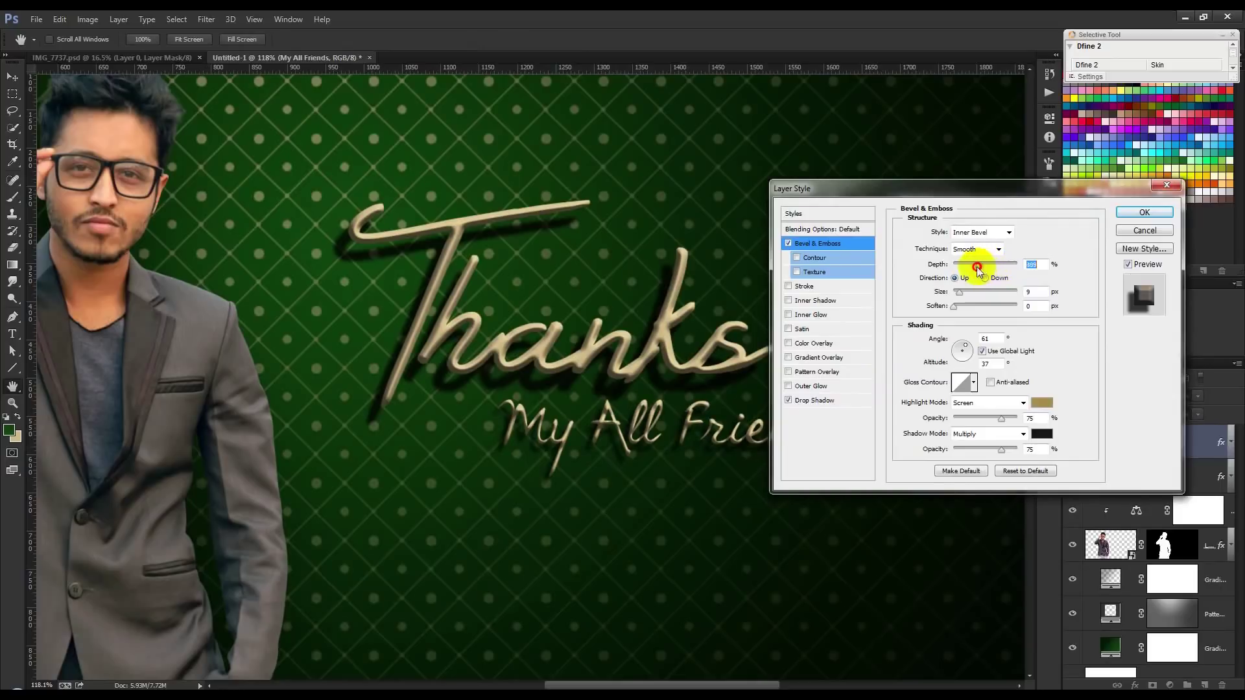
pyautogui.click(1041, 436)
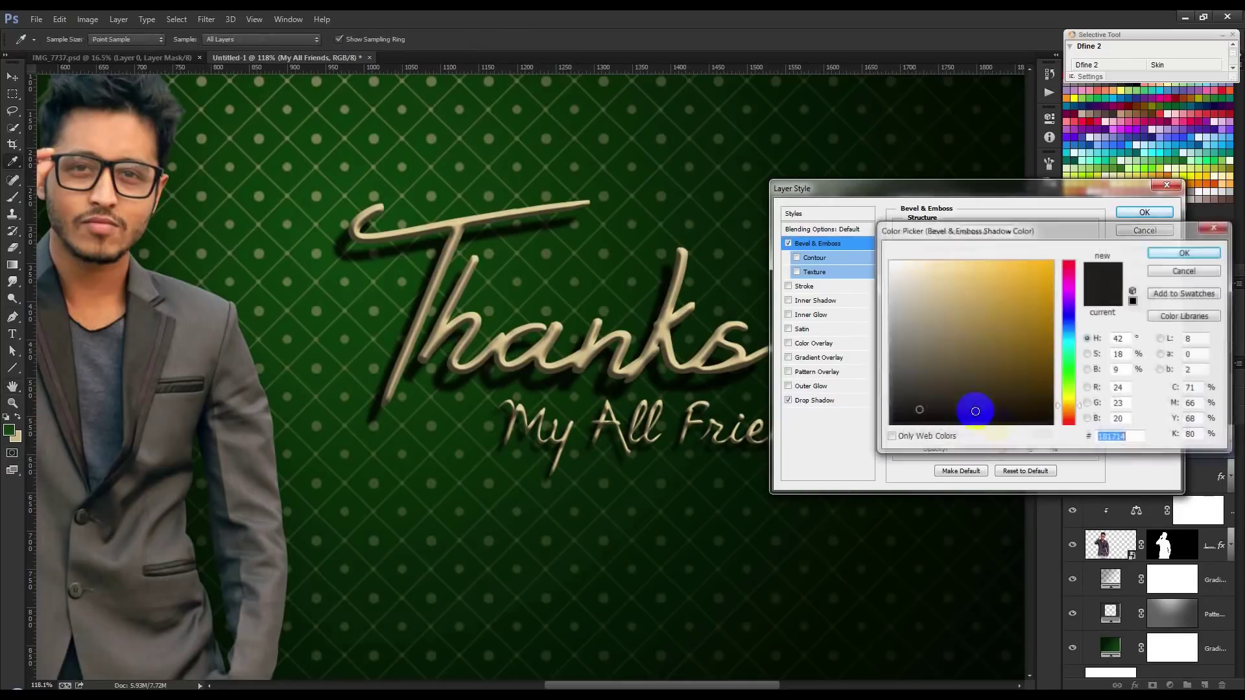
pyautogui.click(950, 349)
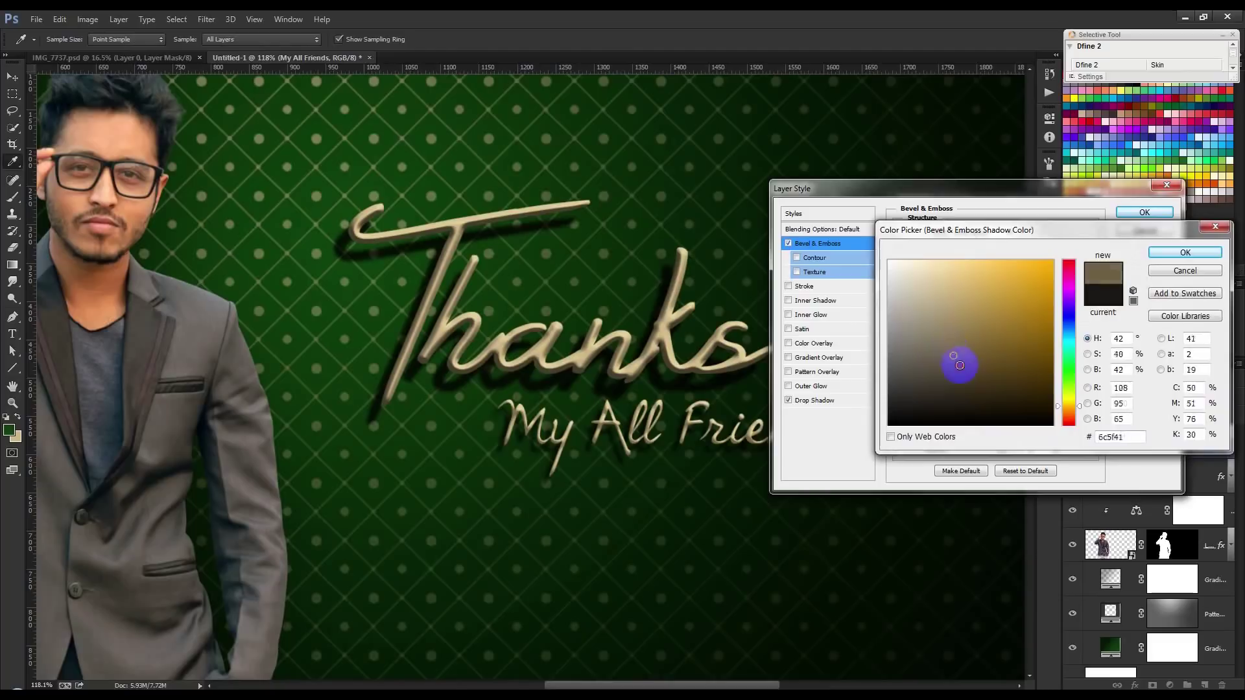
pyautogui.click(1184, 252)
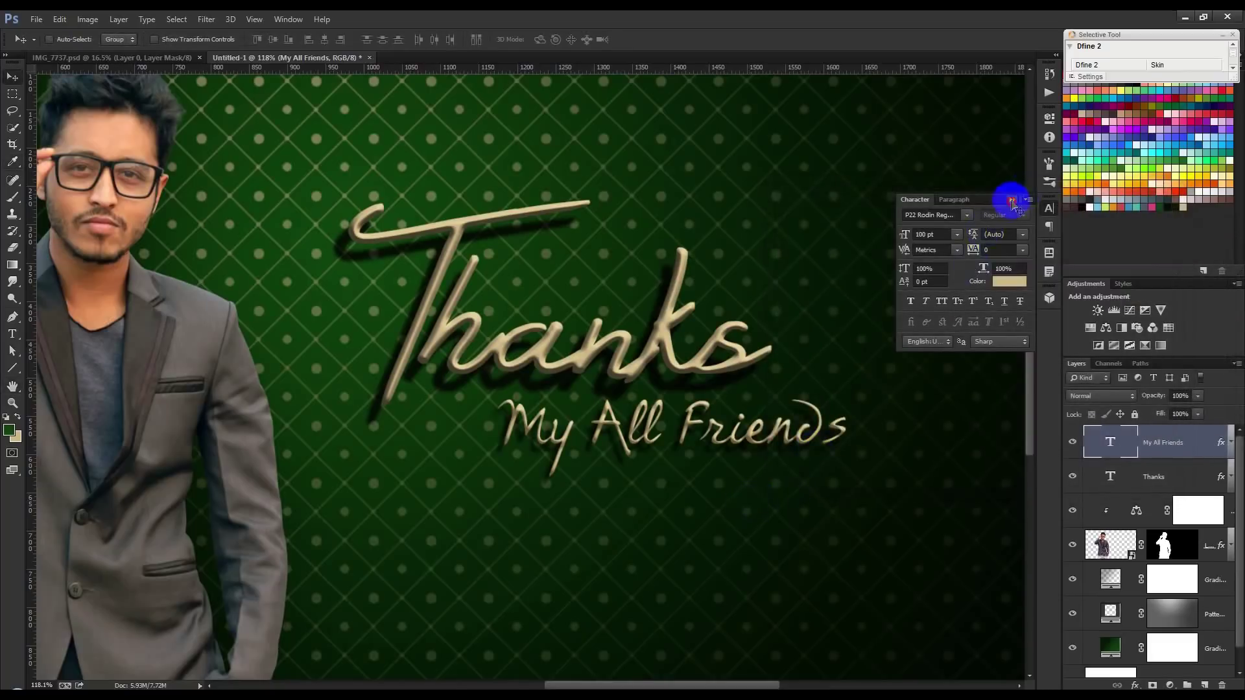
pyautogui.click(1012, 200)
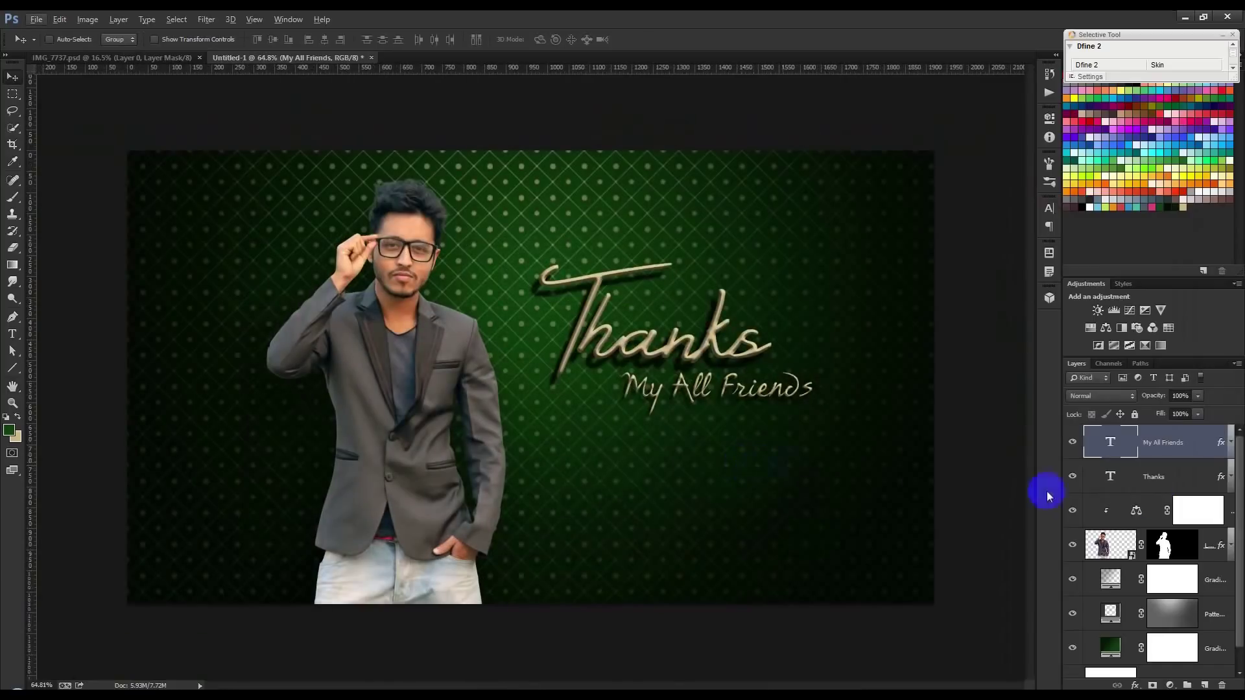
# Step: Lower the Thanks drop shadow opacity to 48%
pyautogui.click(1196, 477)
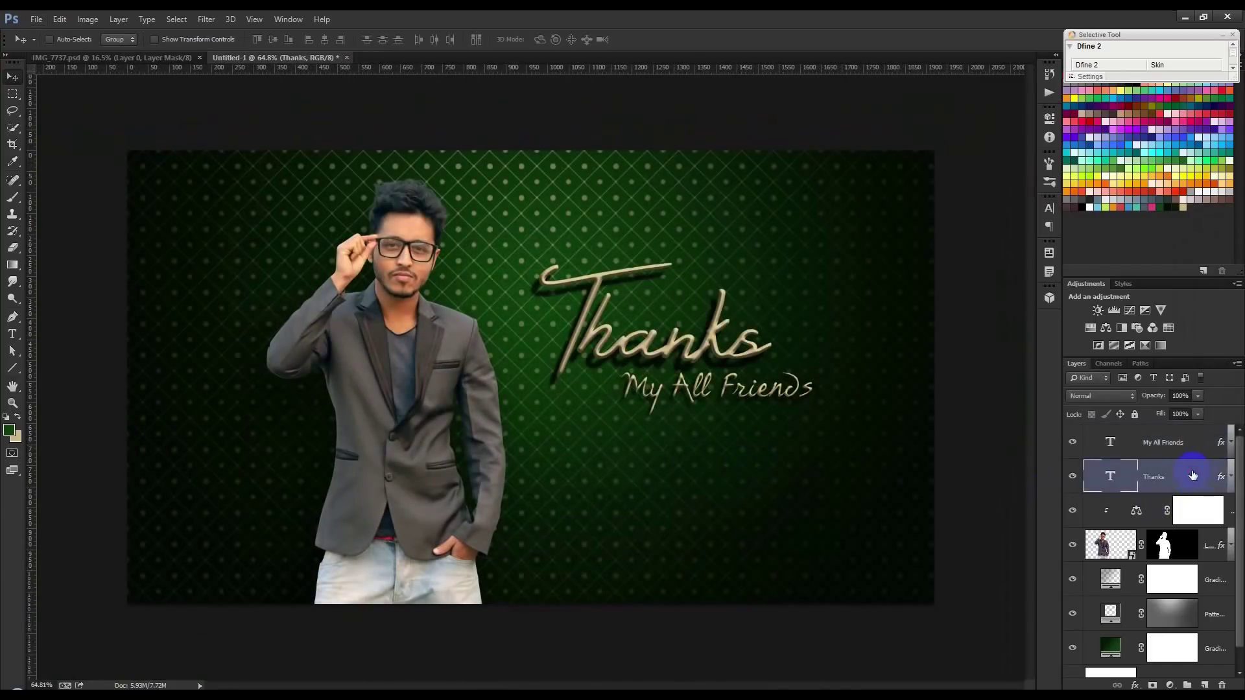
pyautogui.doubleClick(1195, 477)
pyautogui.click(814, 400)
pyautogui.moveTo(981, 250); pyautogui.dragTo(978, 252)
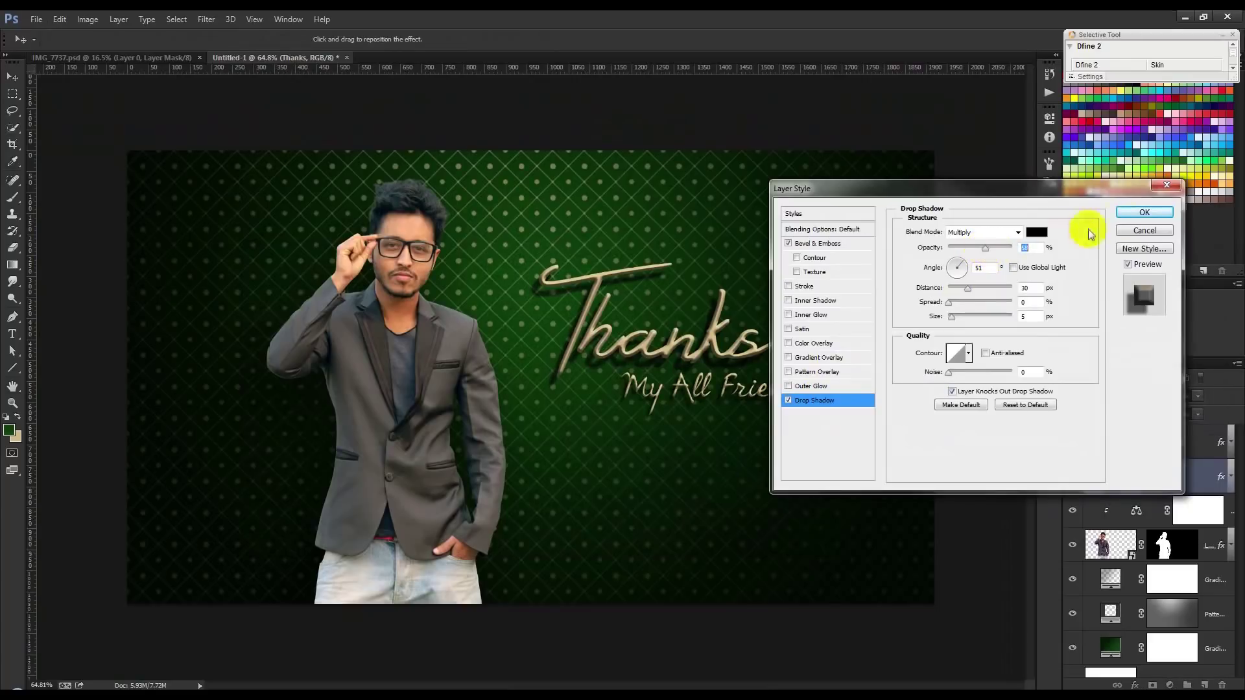
pyautogui.click(1142, 212)
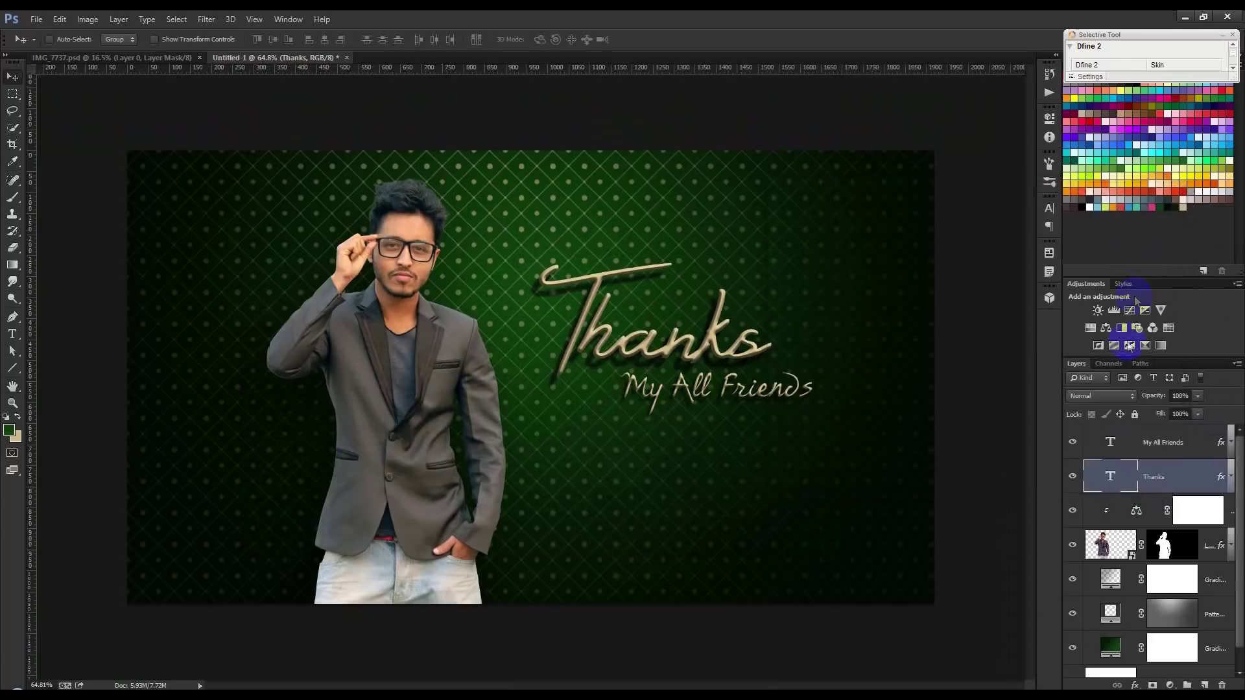
# Step: Move Thanks and My All Friends together slightly higher, leaving My All Friends selected
pyautogui.click(1208, 445)
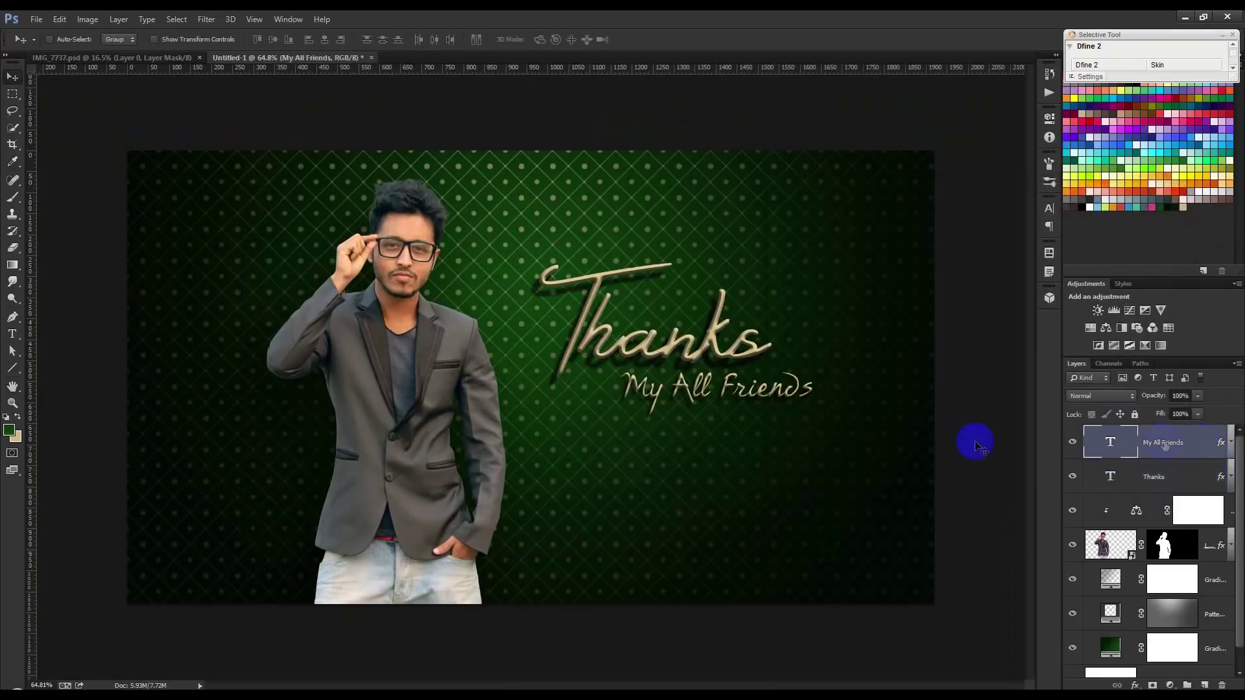
pyautogui.keyDown('shift'); pyautogui.click(1148, 475); pyautogui.keyUp('shift')
pyautogui.moveTo(861, 394)
pyautogui.mouseDown()
pyautogui.moveTo(866, 448)
pyautogui.moveTo(864, 433)
pyautogui.mouseUp()
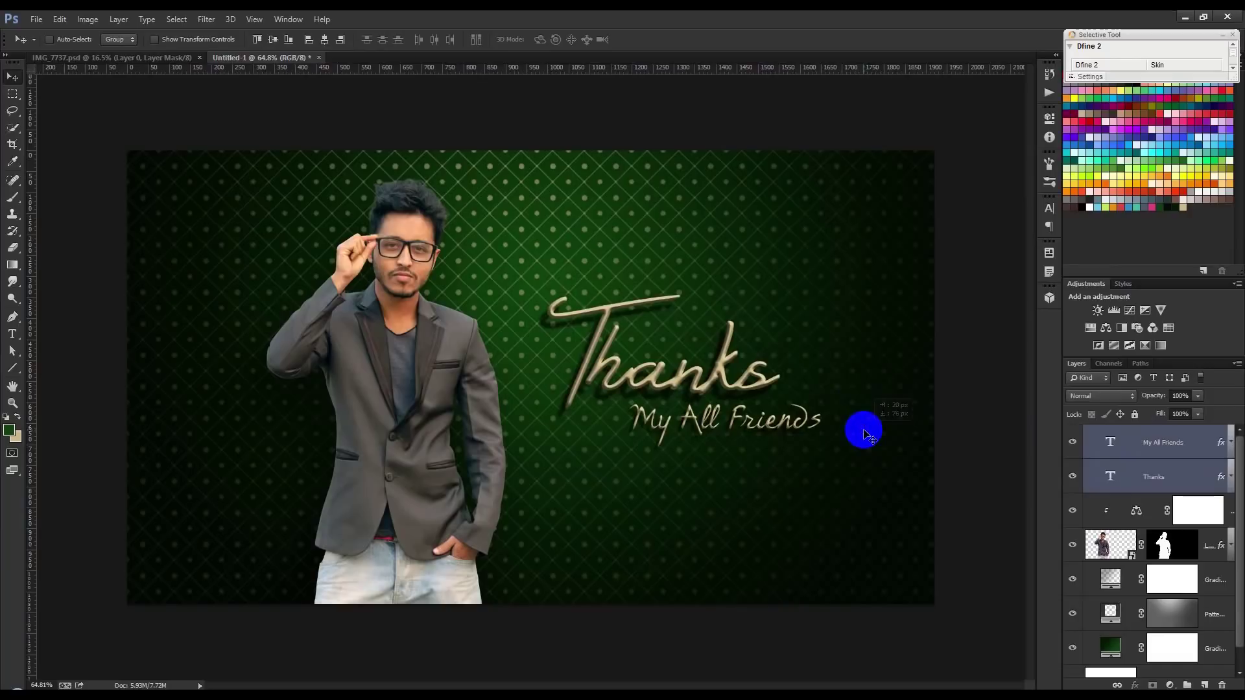
pyautogui.moveTo(865, 430); pyautogui.dragTo(859, 396)
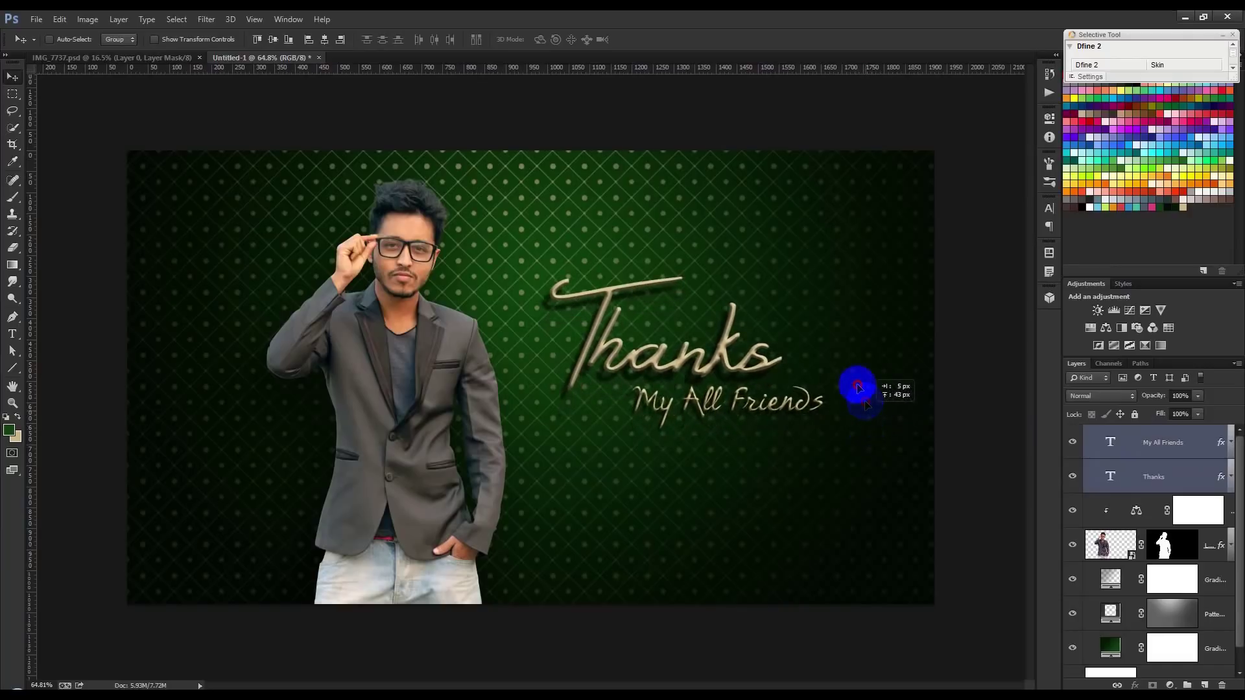
pyautogui.click(1148, 453)
# Step: Duplicate My All Friends lower on the banner and set the copy's font to Bebas
pyautogui.moveTo(911, 418); pyautogui.dragTo(835, 503)
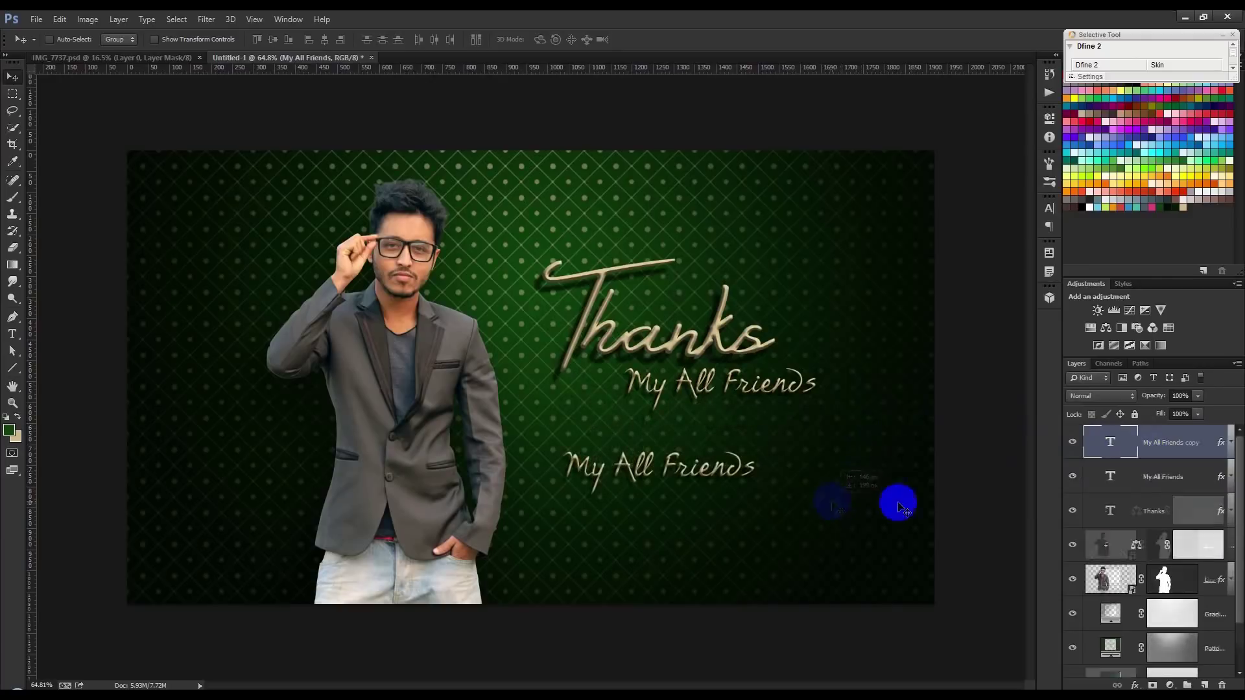
pyautogui.doubleClick(1105, 447)
pyautogui.click(106, 39)
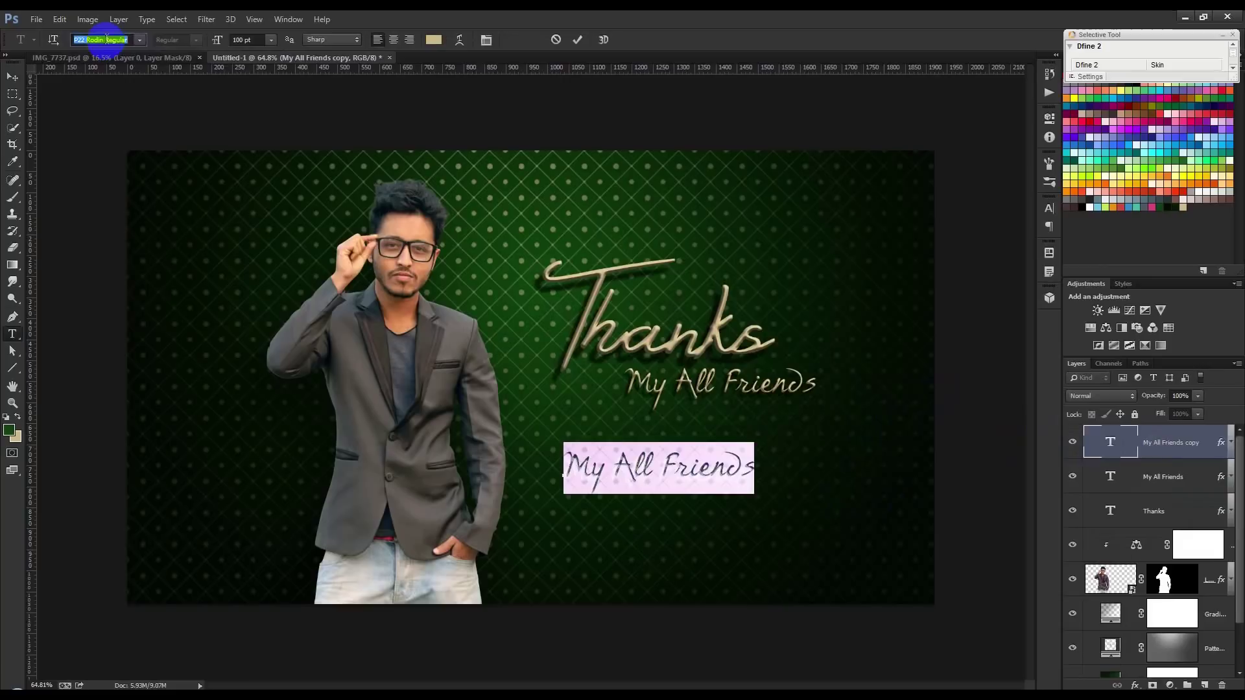
pyautogui.write('Bebas')
pyautogui.press('Return')
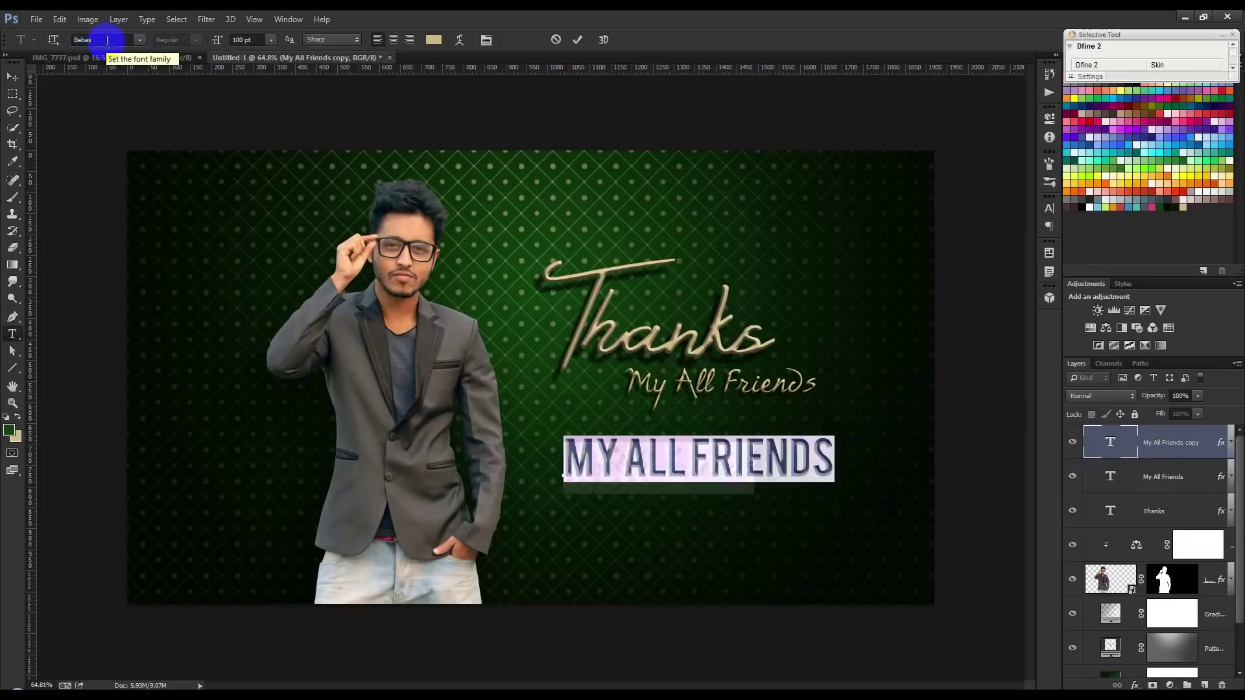
# Step: Retype the copy as 60K YOUTUBE SUBSCRIBER at 60 pt
pyautogui.click(823, 457)
pyautogui.moveTo(824, 457); pyautogui.dragTo(369, 457)
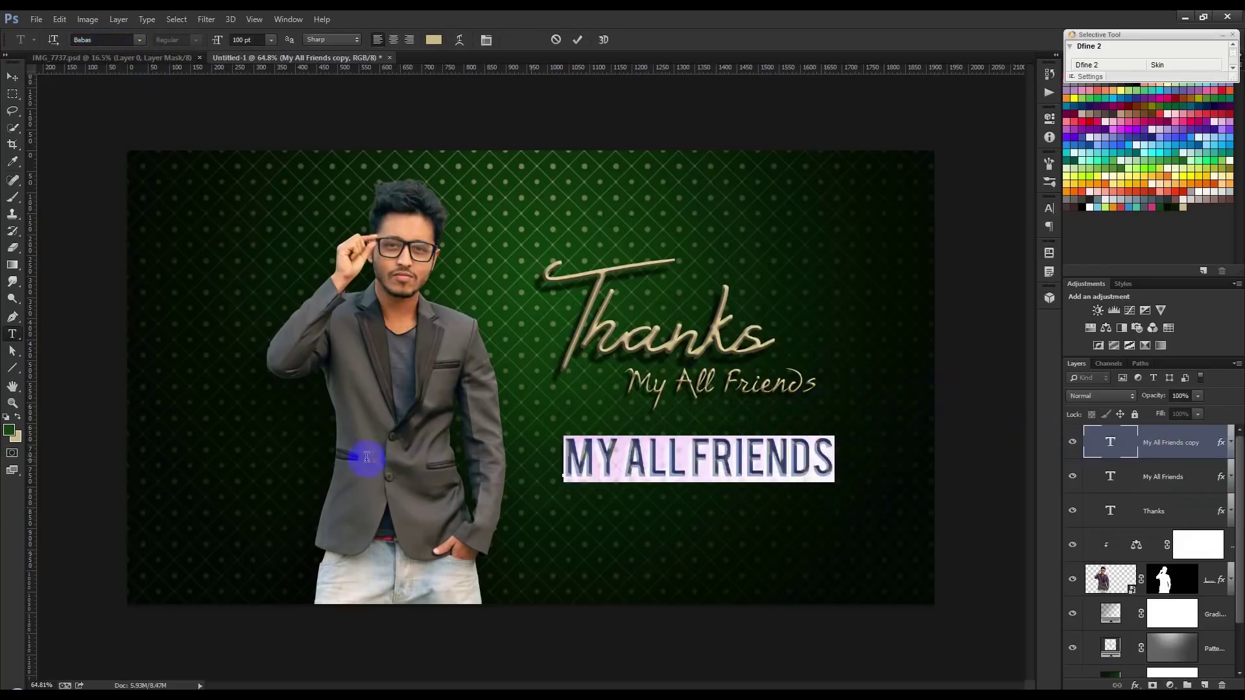
pyautogui.write('60')
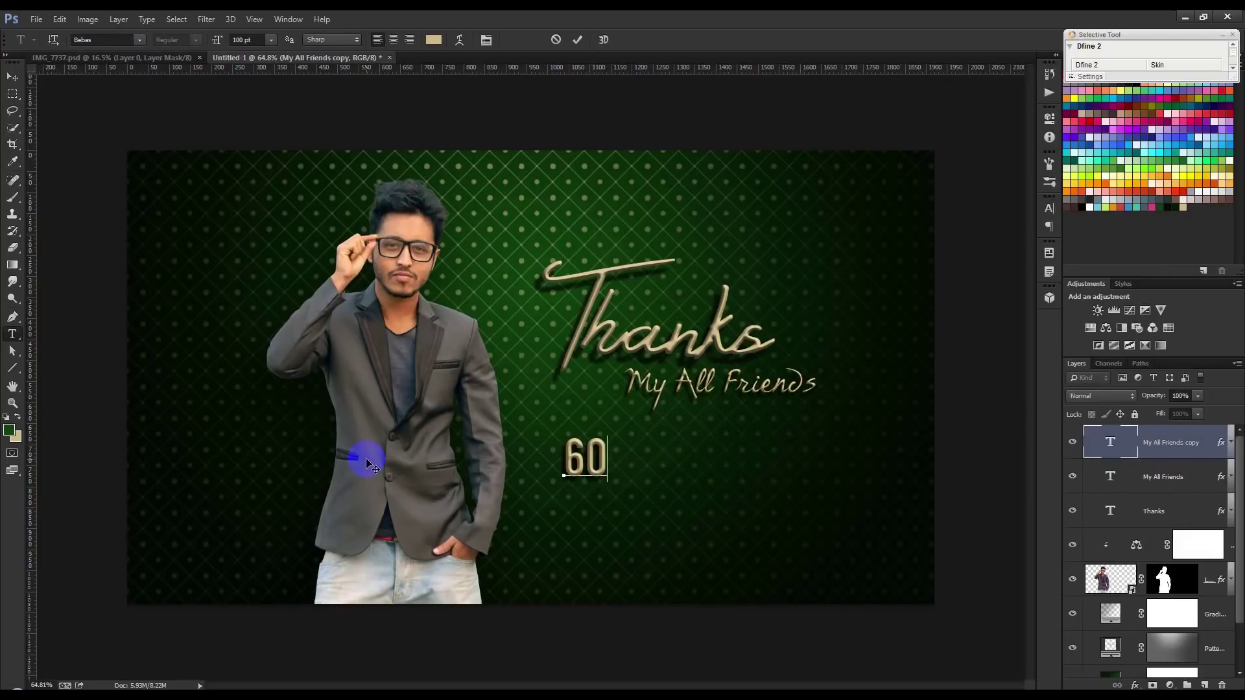
pyautogui.write('K YOUT')
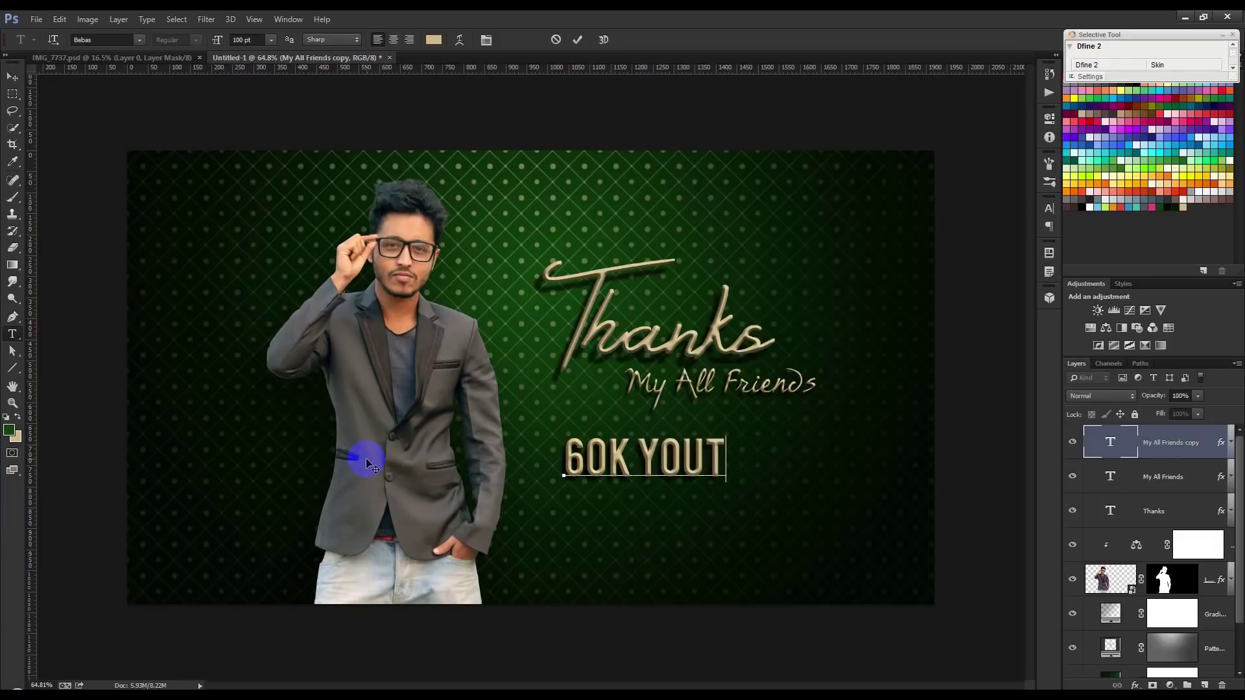
pyautogui.write('UBE')
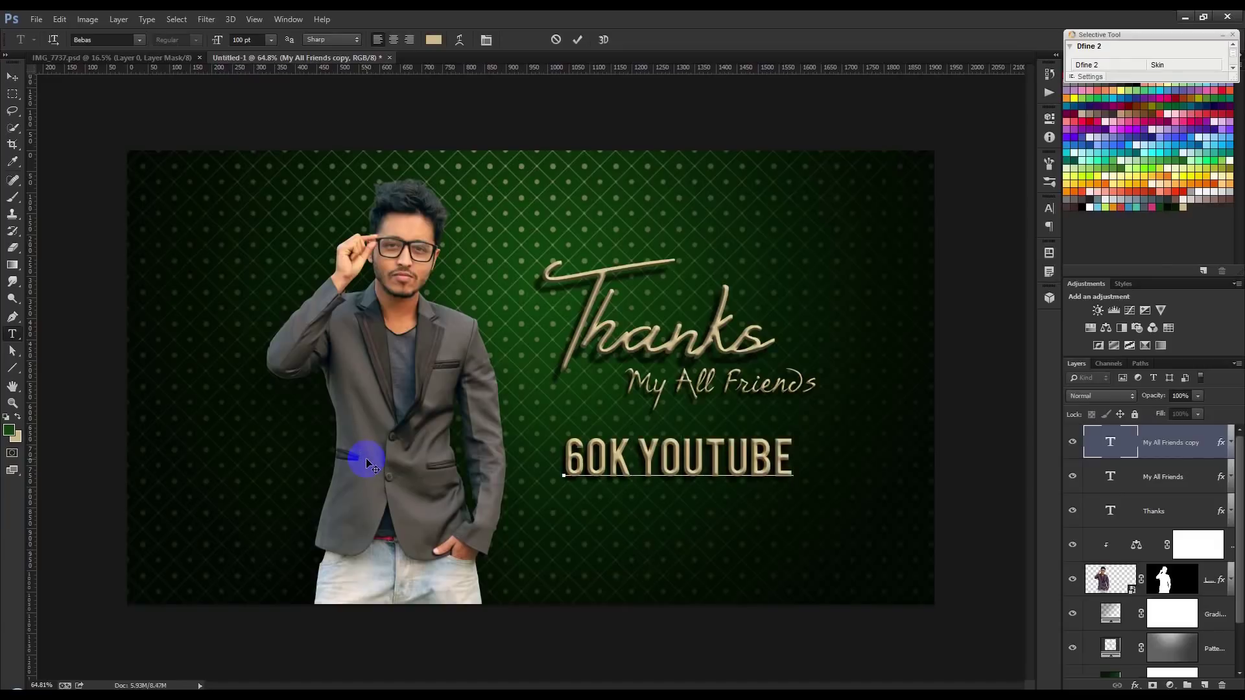
pyautogui.write(' SUB')
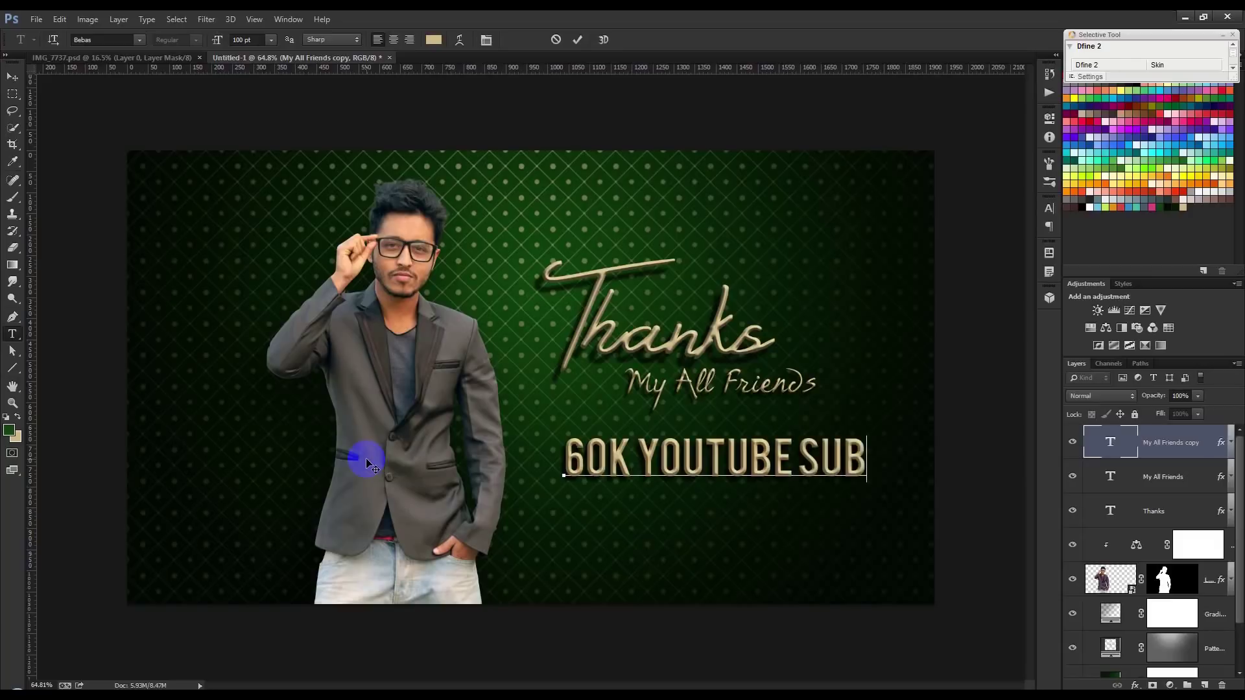
pyautogui.write('SCR')
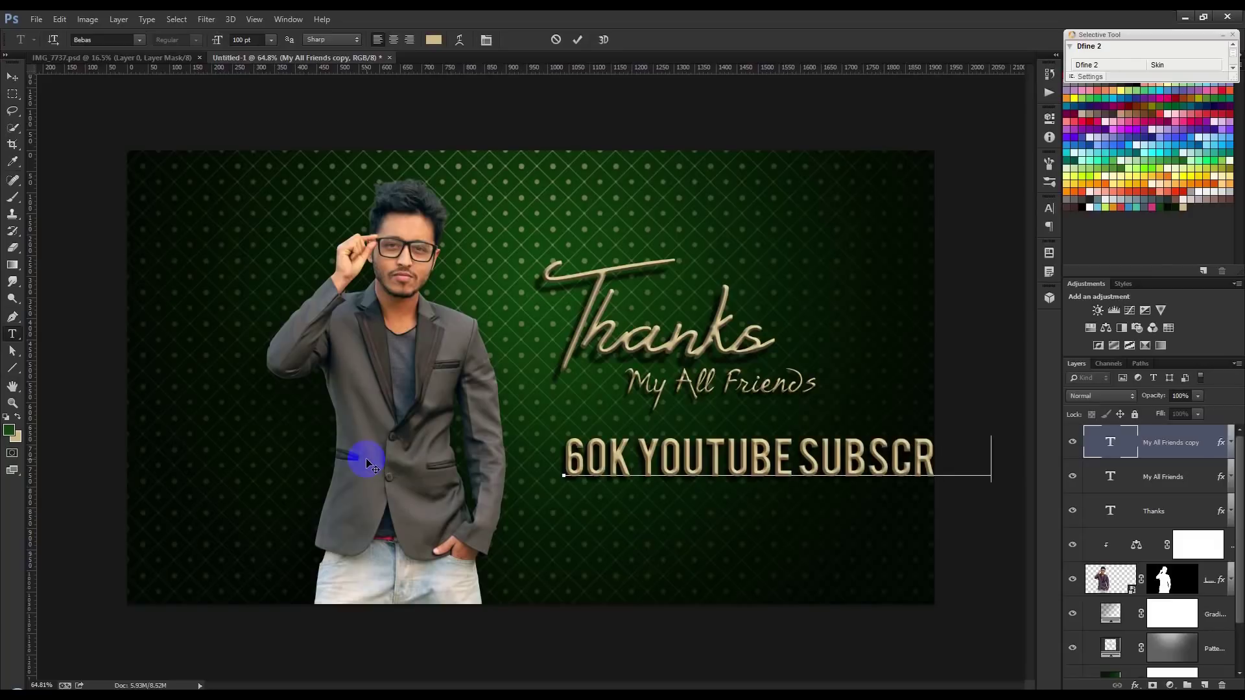
pyautogui.hotkey('ctrl', 'a')
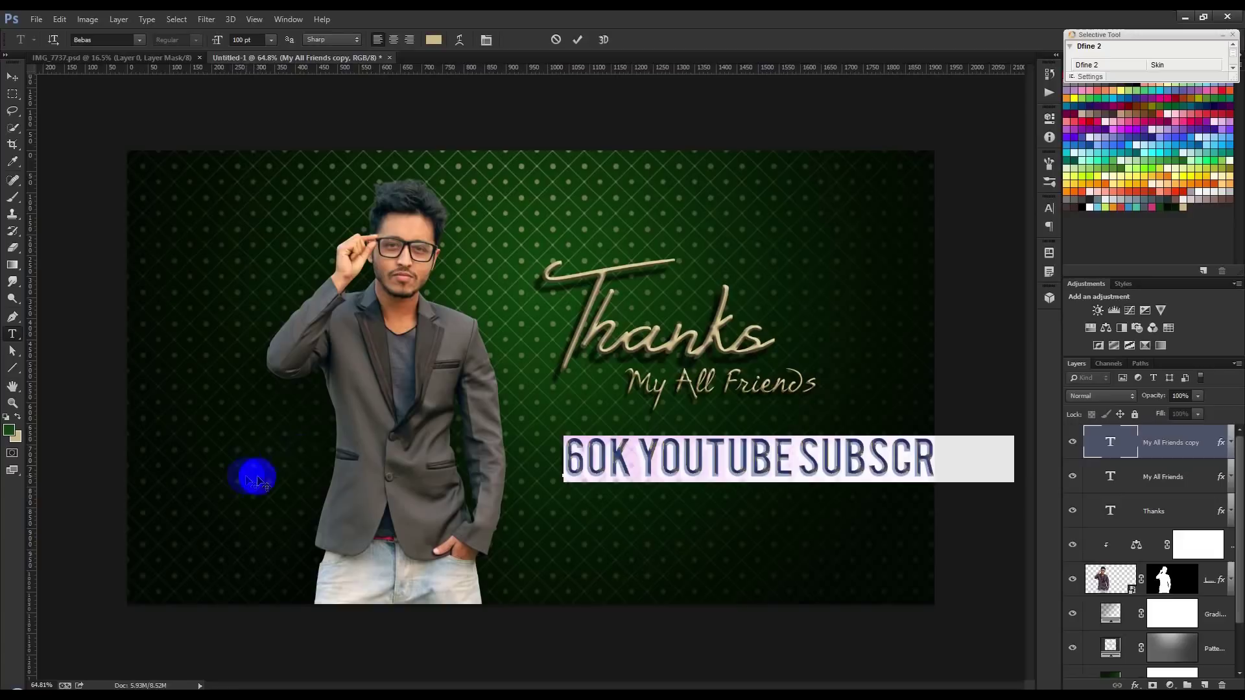
pyautogui.click(271, 40)
pyautogui.click(285, 244)
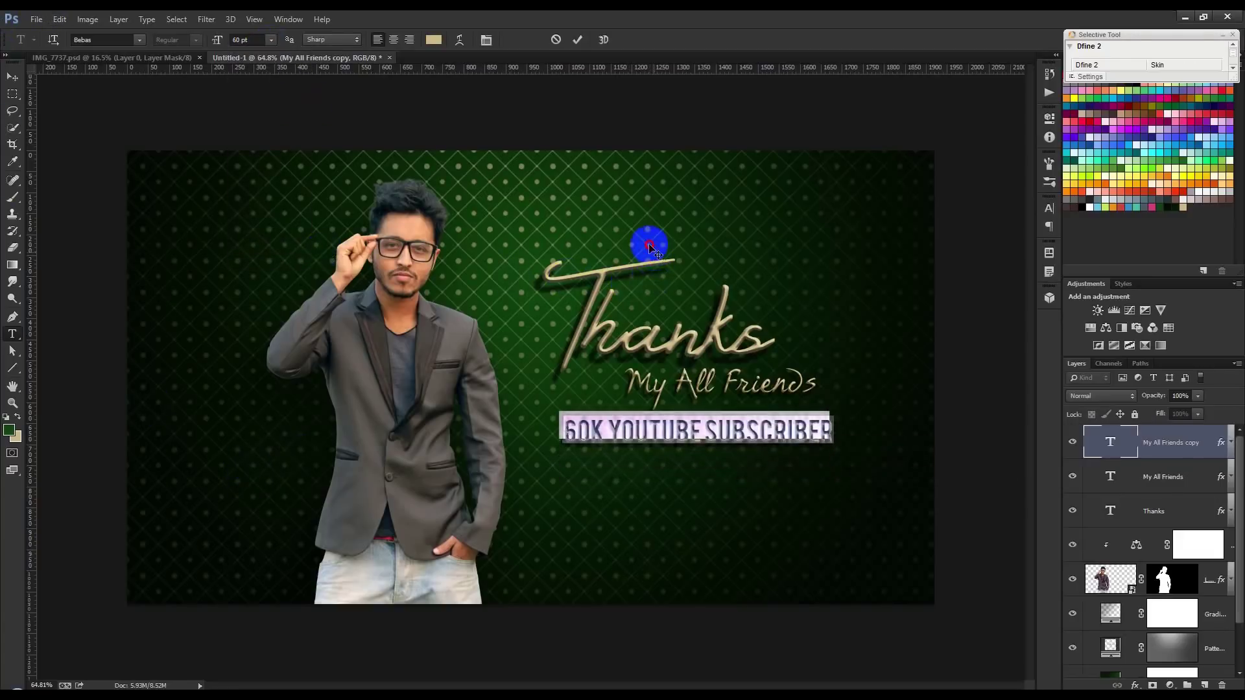
# Step: Commit the subscriber text and move it slightly lower
pyautogui.click(821, 420)
pyautogui.moveTo(825, 421); pyautogui.dragTo(389, 417)
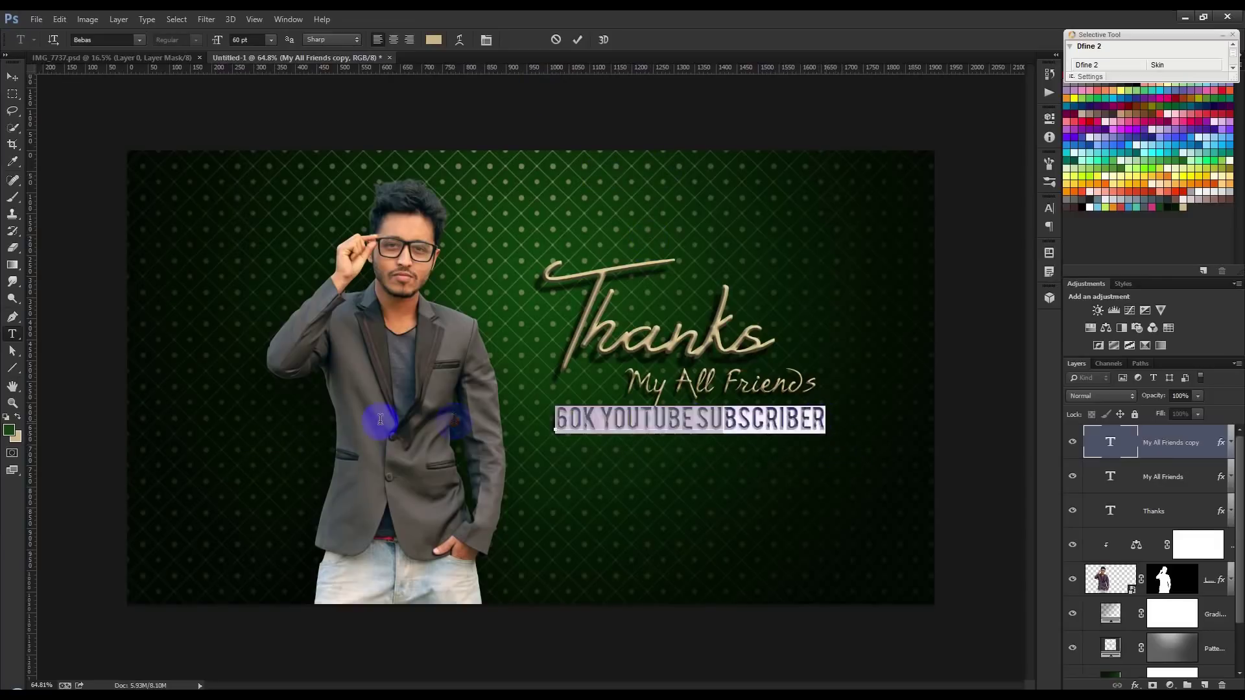
pyautogui.click(577, 39)
pyautogui.press('v')
pyautogui.moveTo(660, 305); pyautogui.dragTo(663, 317)
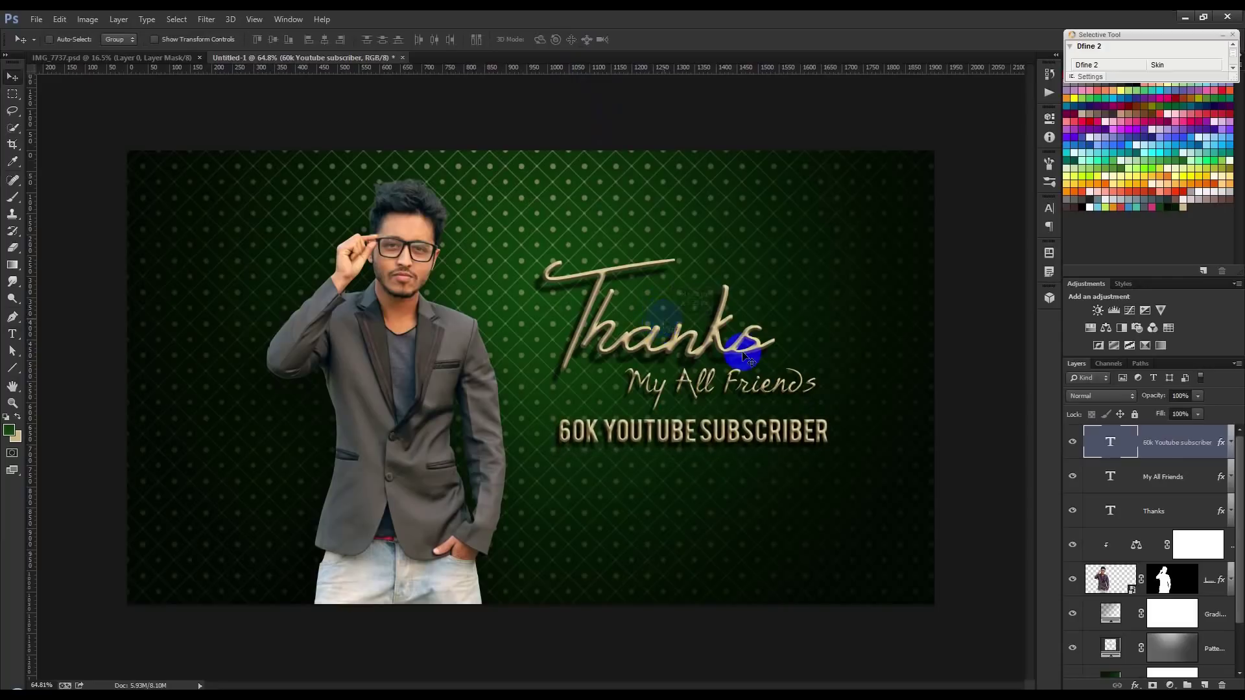
# Step: Resize the subscriber line to 48 pt and nudge it into place
pyautogui.doubleClick(1110, 442)
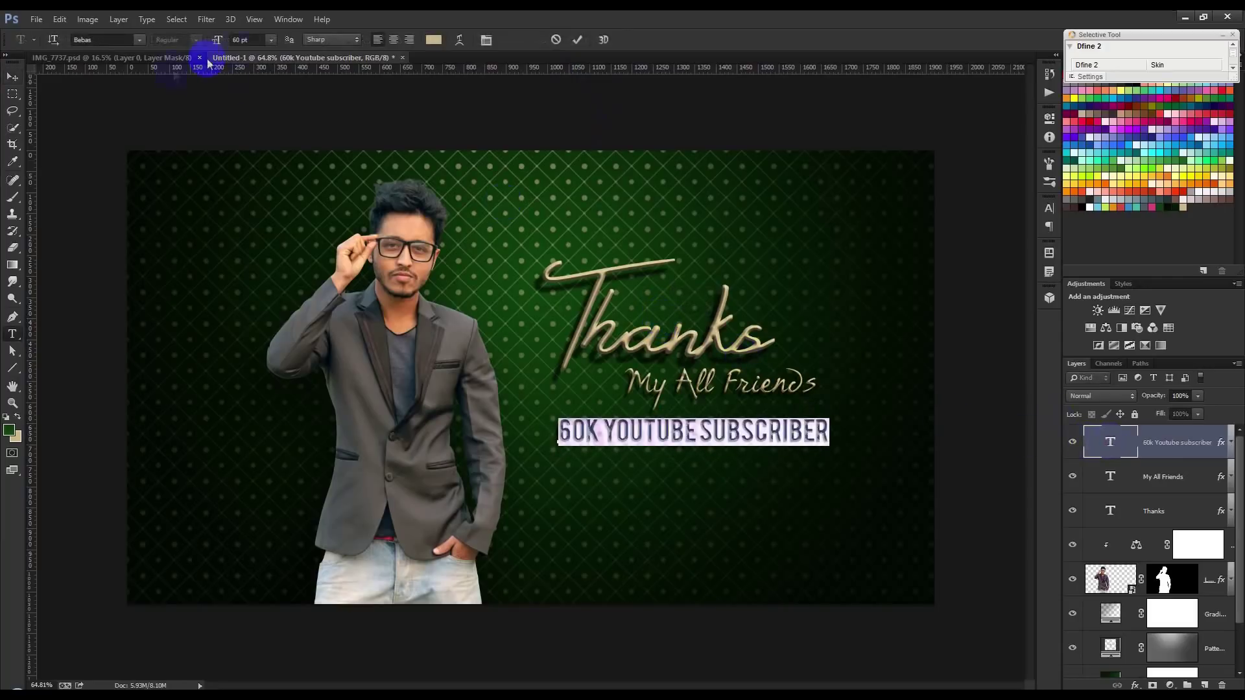
pyautogui.click(271, 40)
pyautogui.click(269, 226)
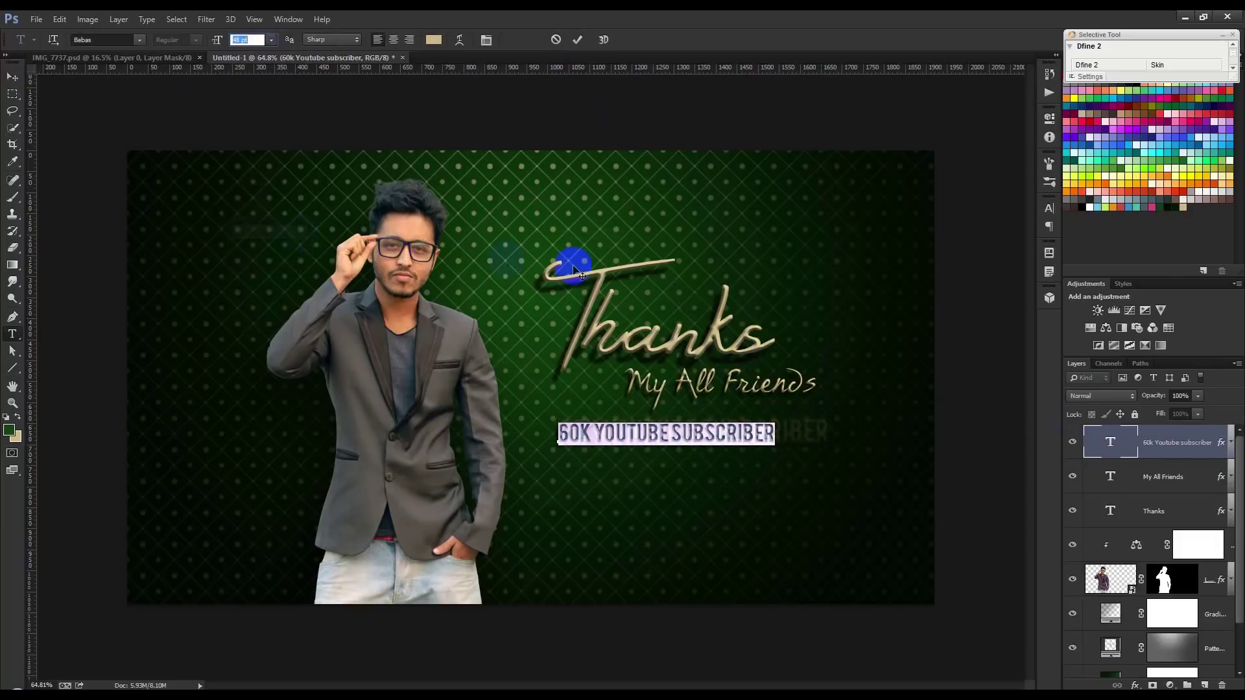
pyautogui.moveTo(573, 269); pyautogui.dragTo(606, 255)
pyautogui.click(579, 40)
pyautogui.moveTo(671, 303); pyautogui.dragTo(673, 312)
# Step: Move all three text lines together right and down
pyautogui.keyDown('shift'); pyautogui.click(1191, 511); pyautogui.keyUp('shift')
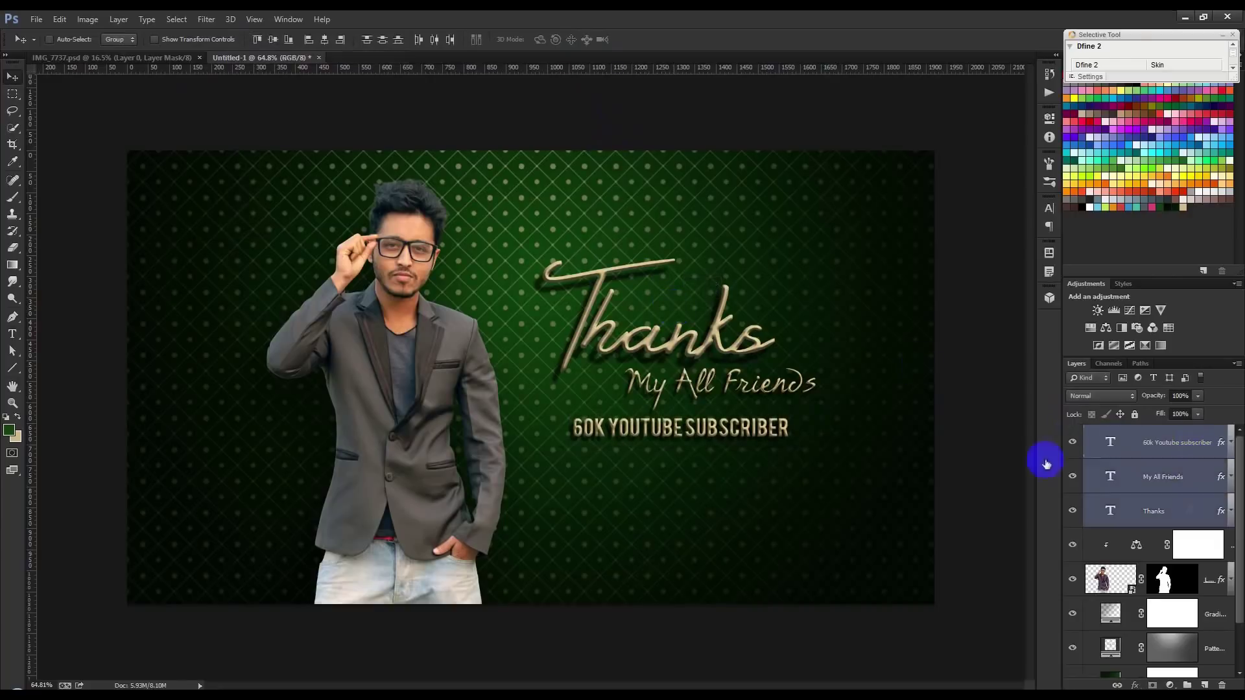
pyautogui.moveTo(773, 376); pyautogui.dragTo(782, 401)
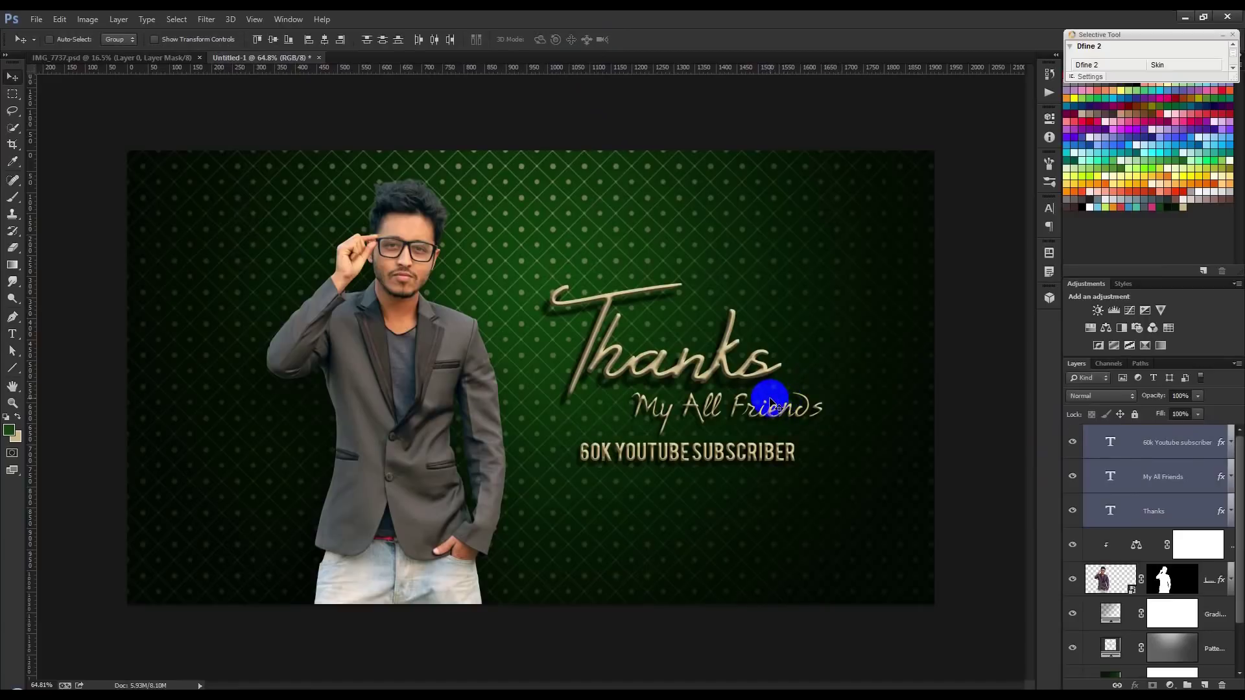
pyautogui.doubleClick(1111, 442)
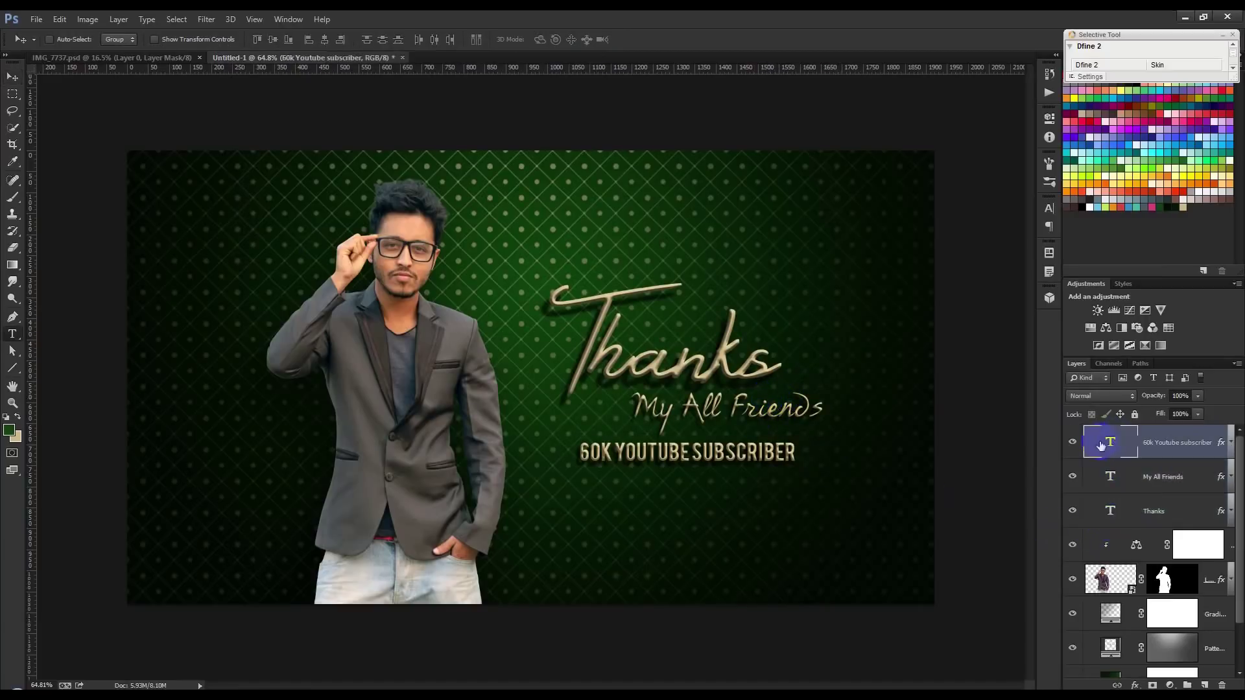
# Step: Delete 60K so the line reads YOUTUBE SUBSCRIBER and reposition it
pyautogui.click(512, 451)
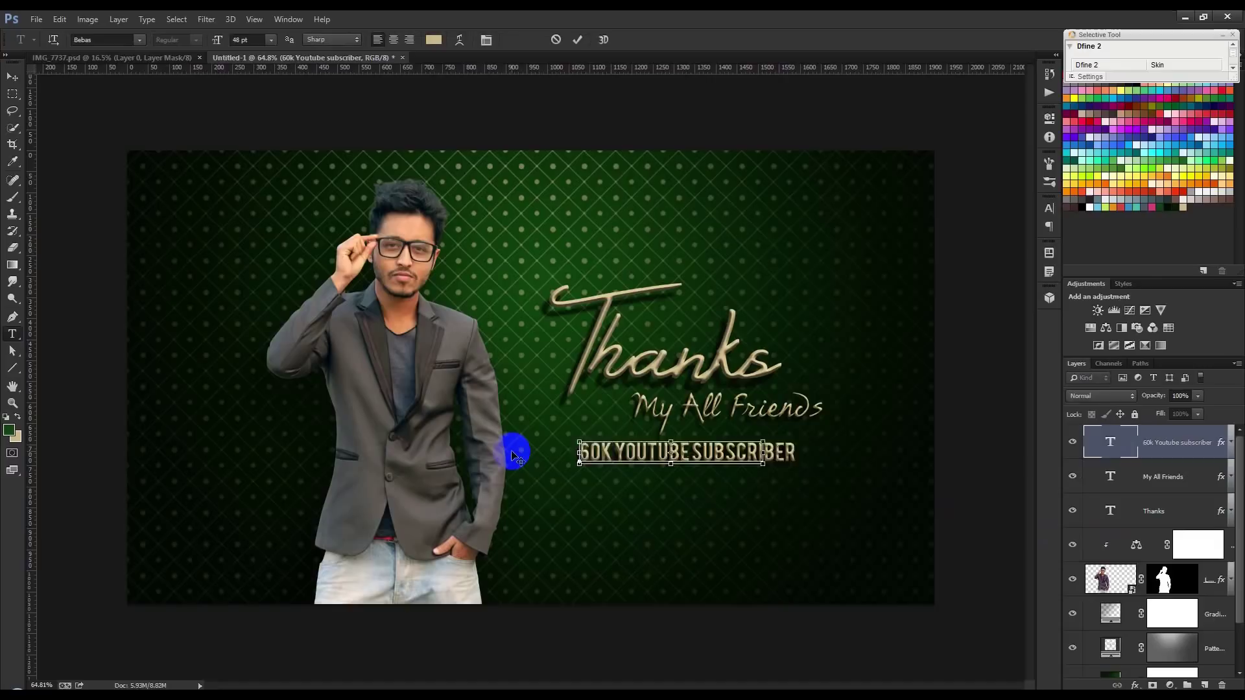
pyautogui.press('BackSpace')
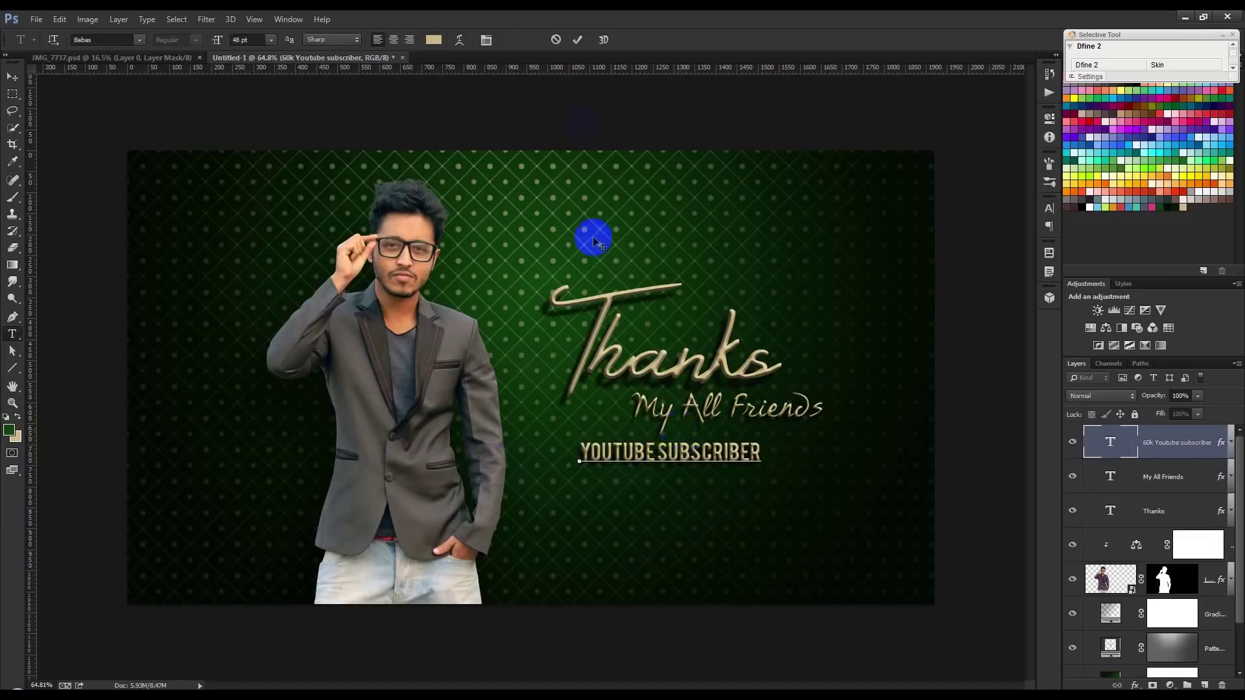
pyautogui.click(577, 39)
pyautogui.press('v')
pyautogui.moveTo(745, 450)
pyautogui.mouseDown()
pyautogui.moveTo(755, 524)
pyautogui.moveTo(749, 512)
pyautogui.mouseUp()
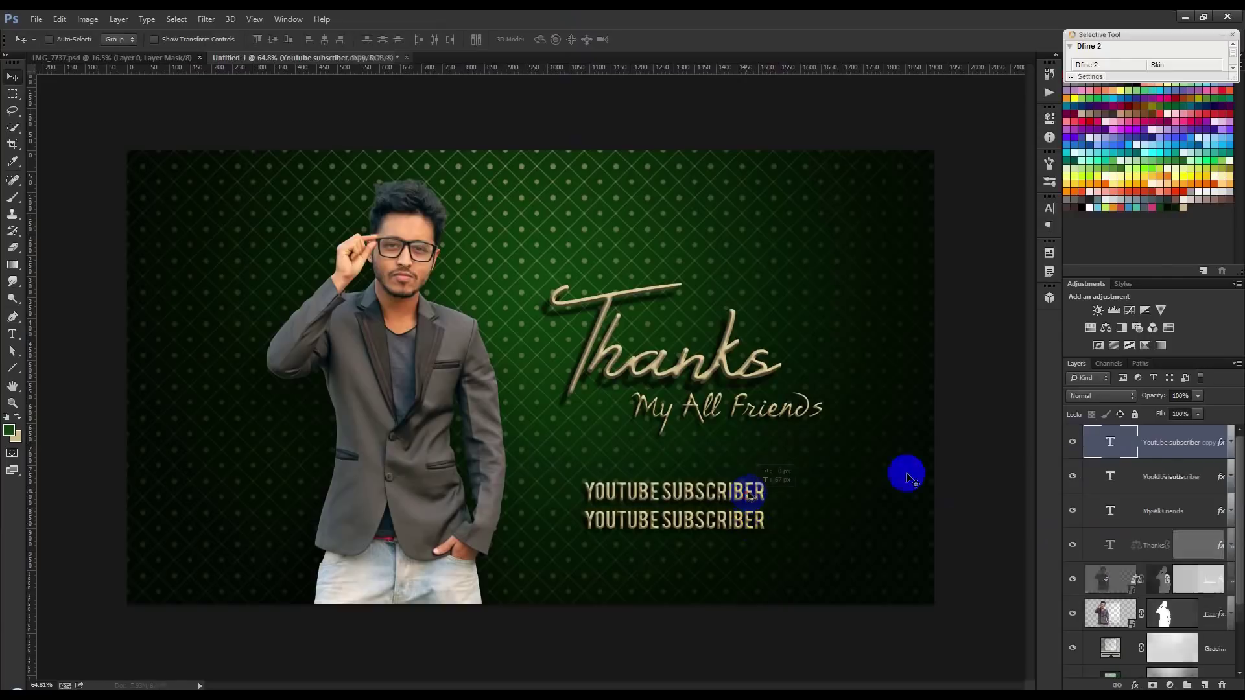
# Step: Retype the top copy as 60K and enlarge it to 270 pt
pyautogui.doubleClick(1106, 448)
pyautogui.write('60K')
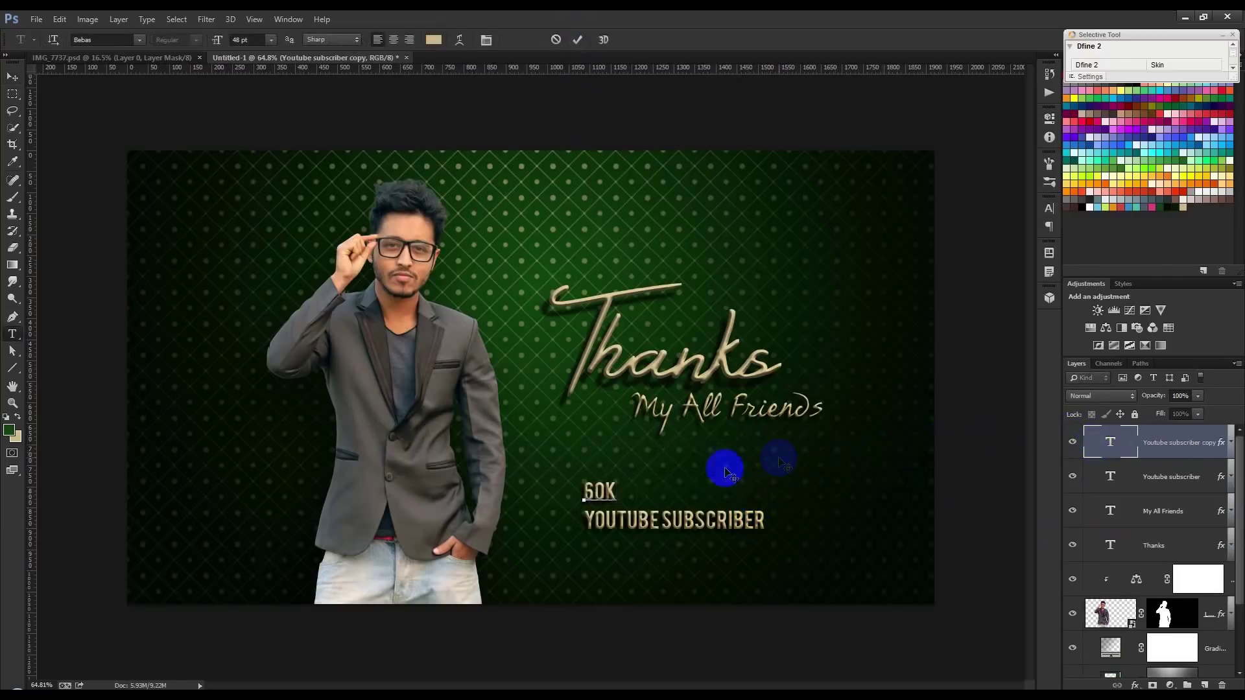
pyautogui.hotkey('ctrl', 'a')
pyautogui.click(271, 41)
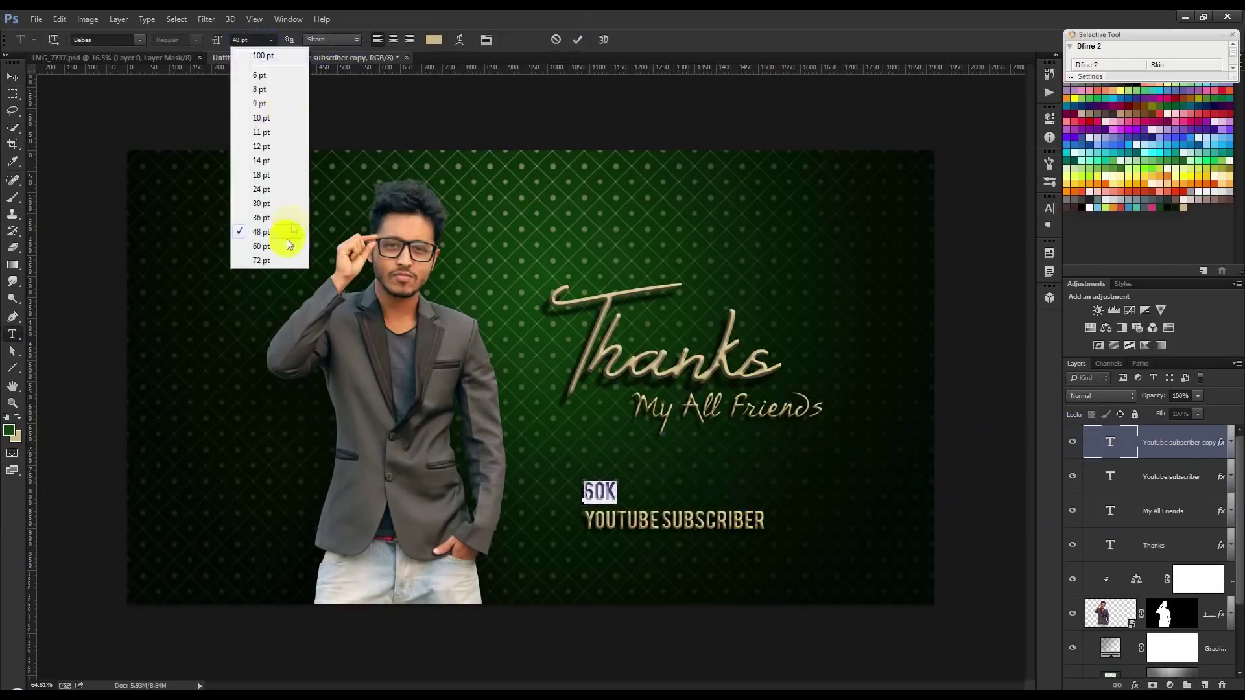
pyautogui.click(278, 235)
pyautogui.moveTo(217, 40); pyautogui.dragTo(348, 81)
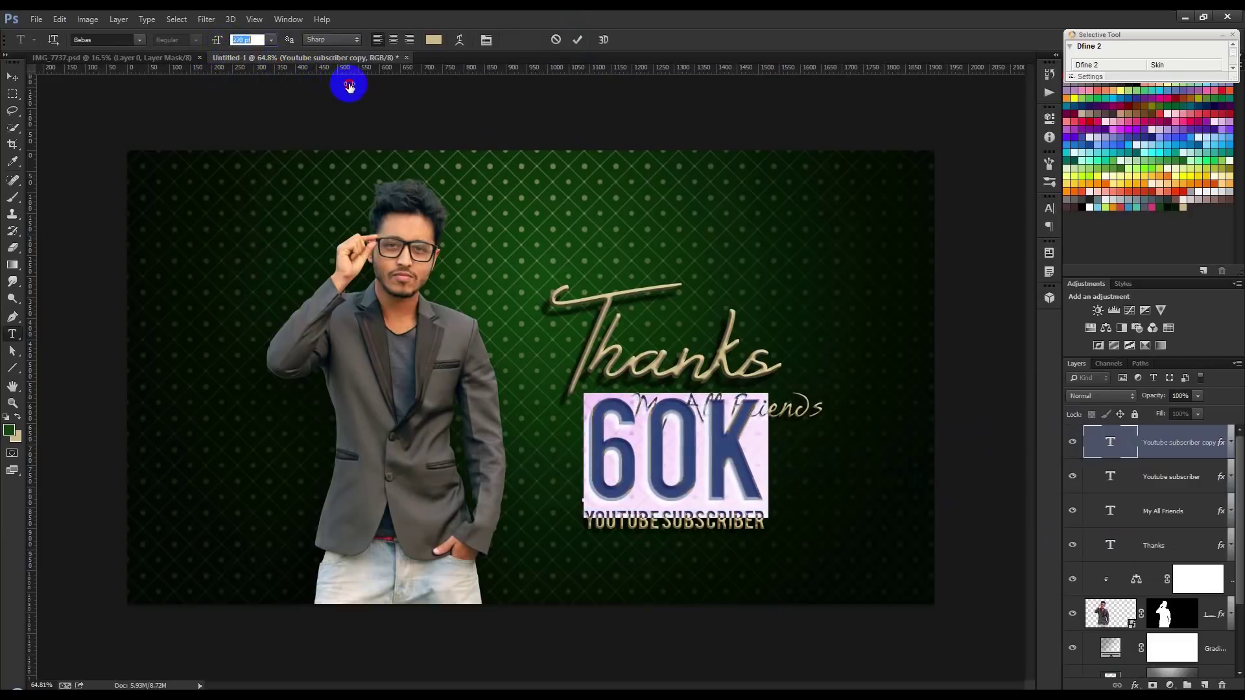
# Step: Commit 60K, move it above YOUTUBE SUBSCRIBER, and select Thanks with My All Friends
pyautogui.click(577, 39)
pyautogui.press('v')
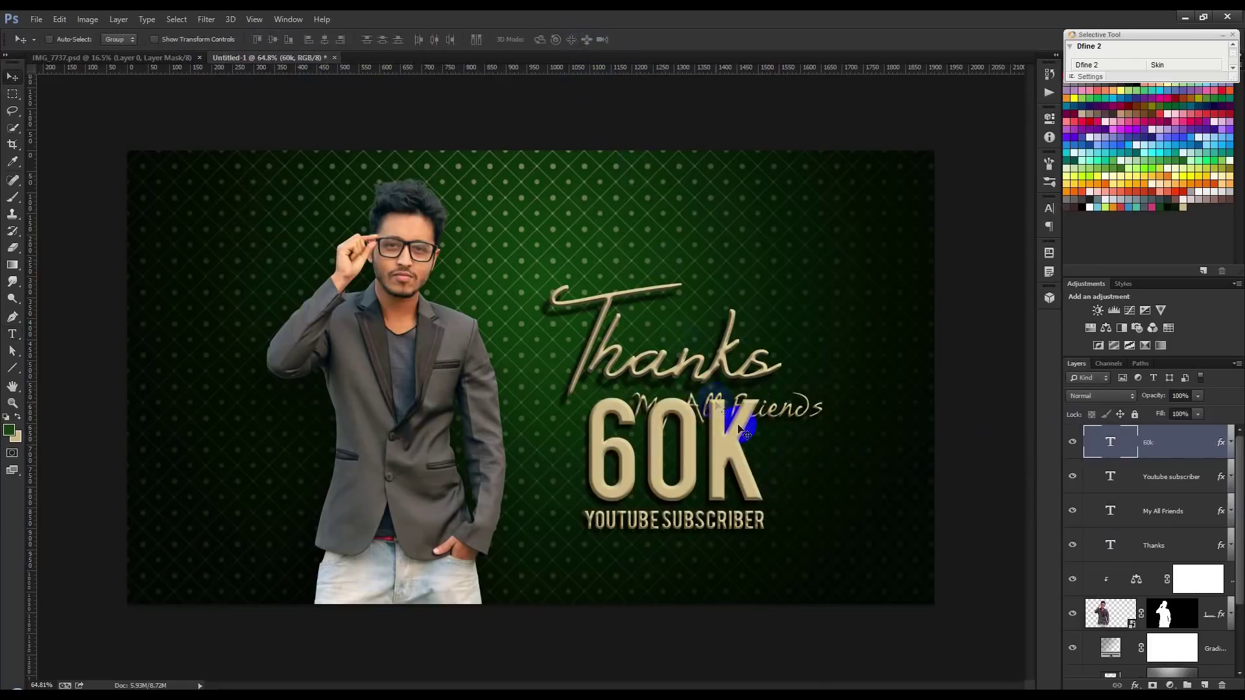
pyautogui.moveTo(842, 440); pyautogui.dragTo(844, 410)
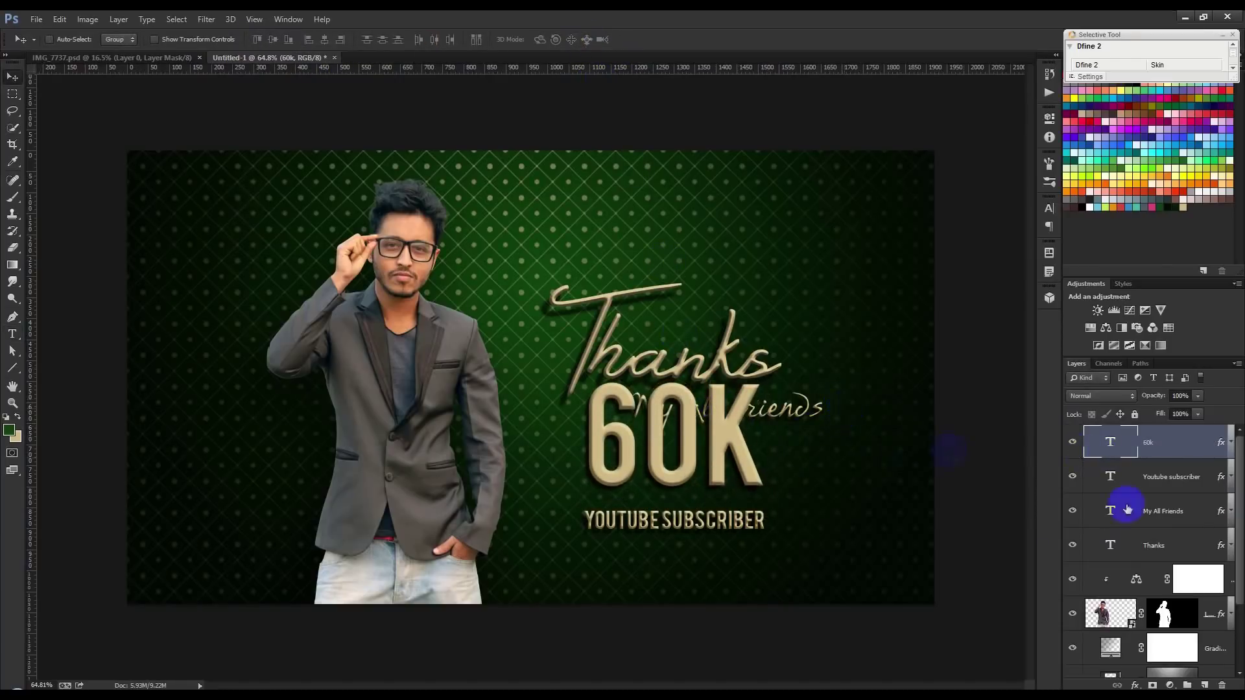
pyautogui.click(1187, 512)
pyautogui.keyDown('shift'); pyautogui.click(1187, 546); pyautogui.keyUp('shift')
# Step: Raise Thanks and My All Friends, then shift 60K and YOUTUBE SUBSCRIBER right
pyautogui.moveTo(850, 480); pyautogui.dragTo(852, 406)
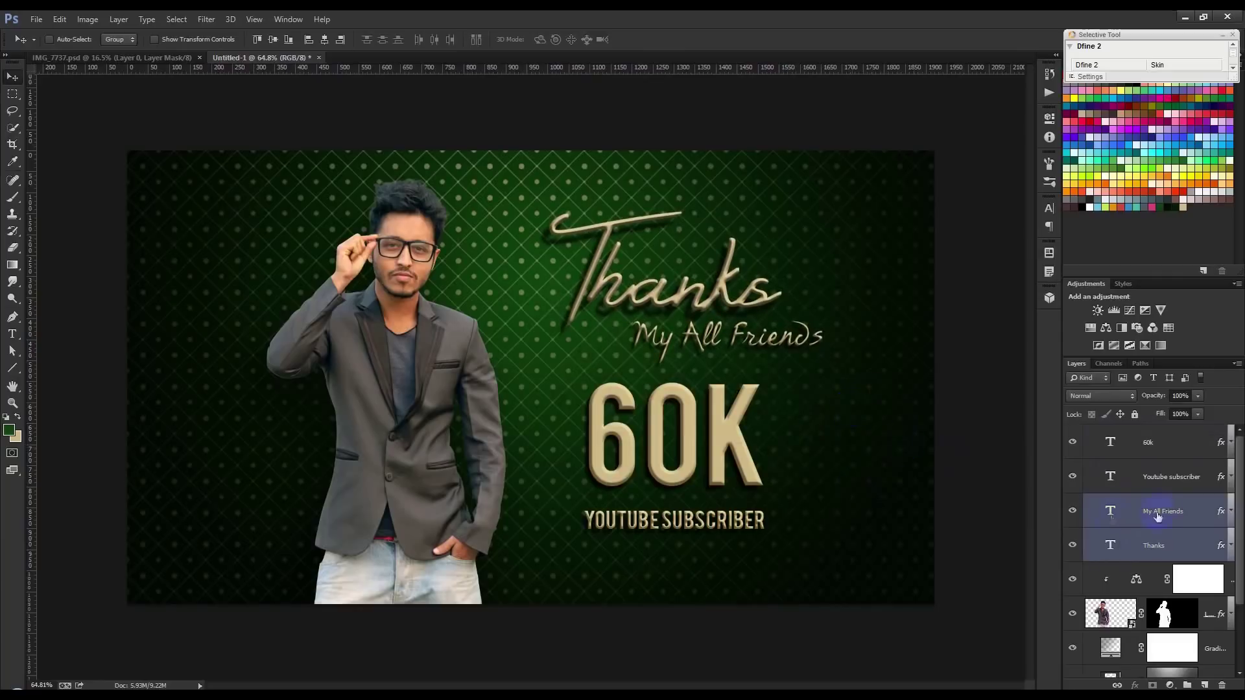
pyautogui.click(1160, 478)
pyautogui.keyDown('shift'); pyautogui.click(1161, 442); pyautogui.keyUp('shift')
pyautogui.moveTo(838, 450)
pyautogui.mouseDown()
pyautogui.moveTo(857, 450)
pyautogui.moveTo(857, 486)
pyautogui.mouseUp()
# Step: Duplicate YOUTUBE SUBSCRIBER above 60K and retype it as FOR YOUR GREAT SUPPORT
pyautogui.click(1141, 478)
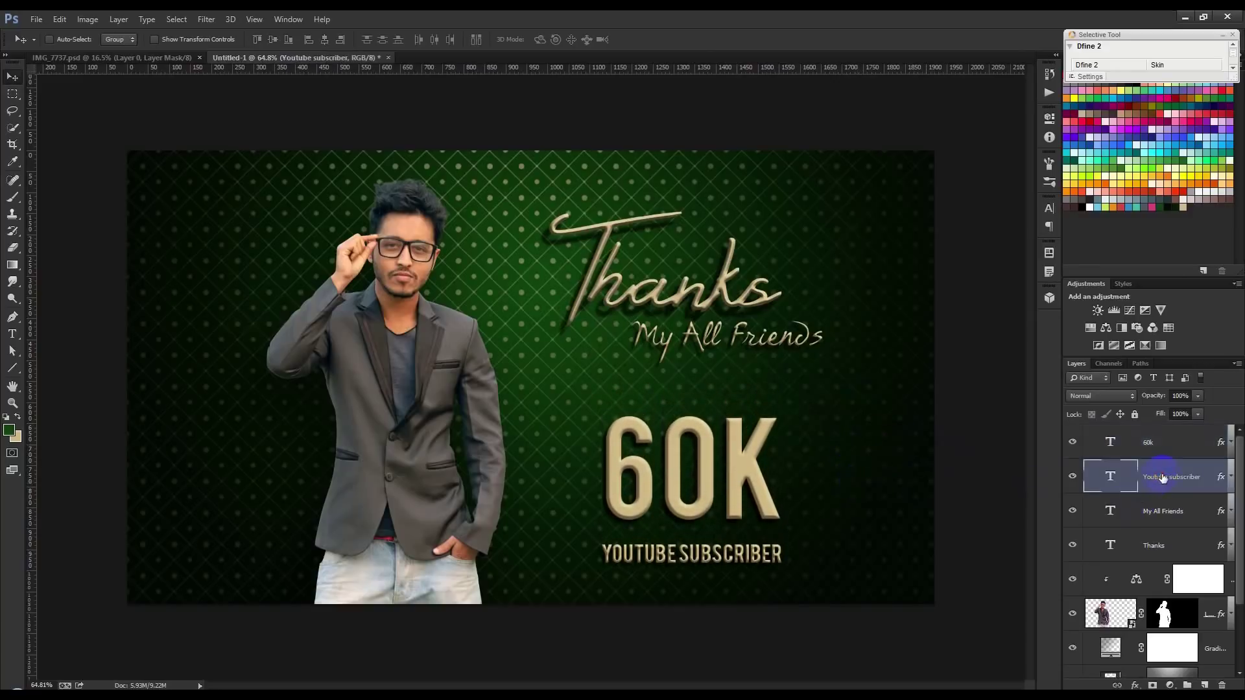
pyautogui.moveTo(745, 556); pyautogui.dragTo(746, 391)
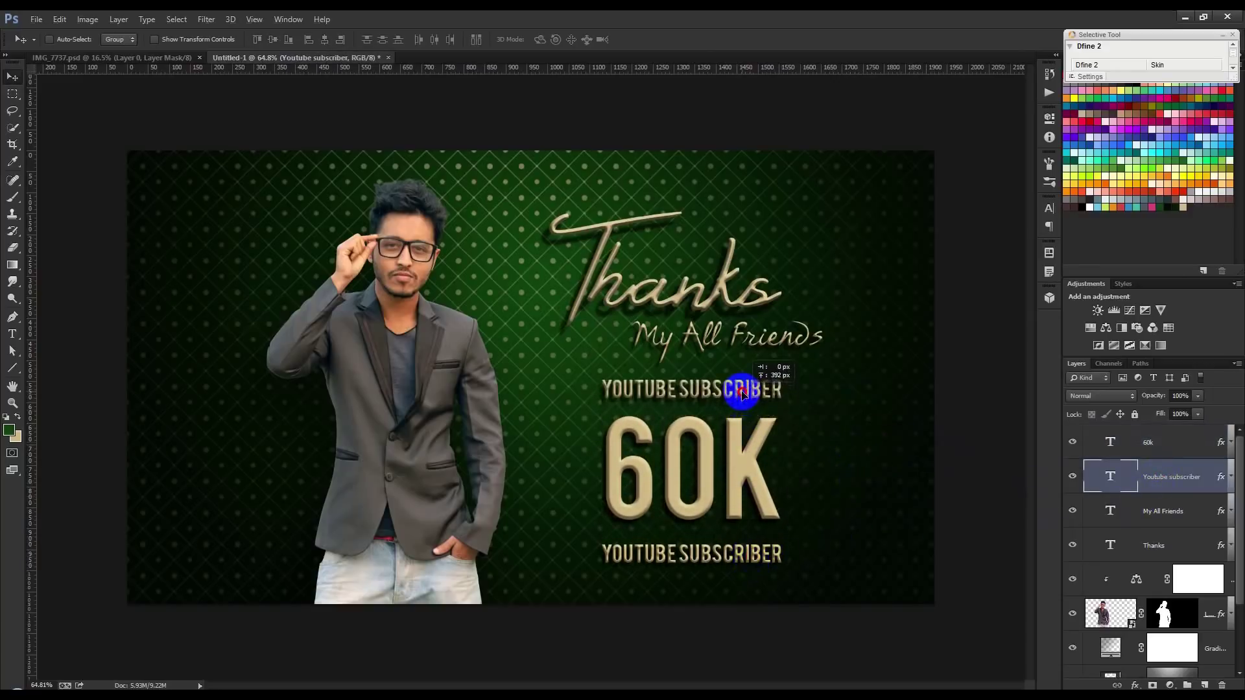
pyautogui.doubleClick(1122, 478)
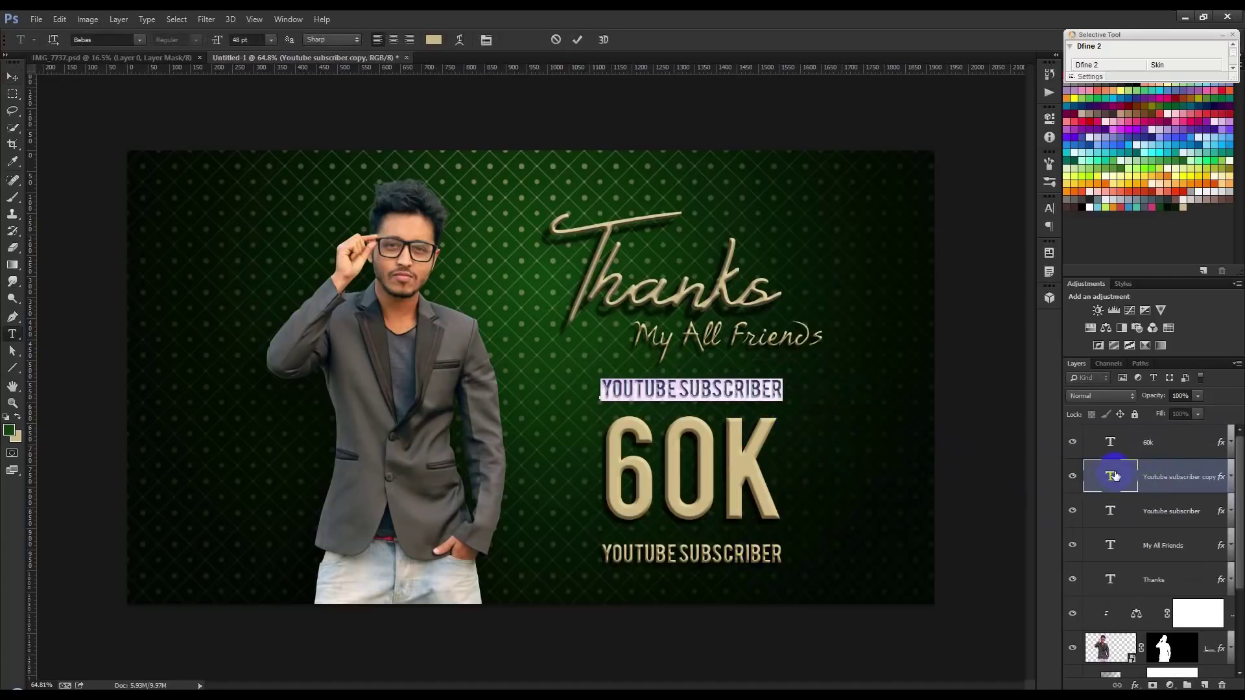
pyautogui.write('FOR YOUR GREAT SUPPORT')
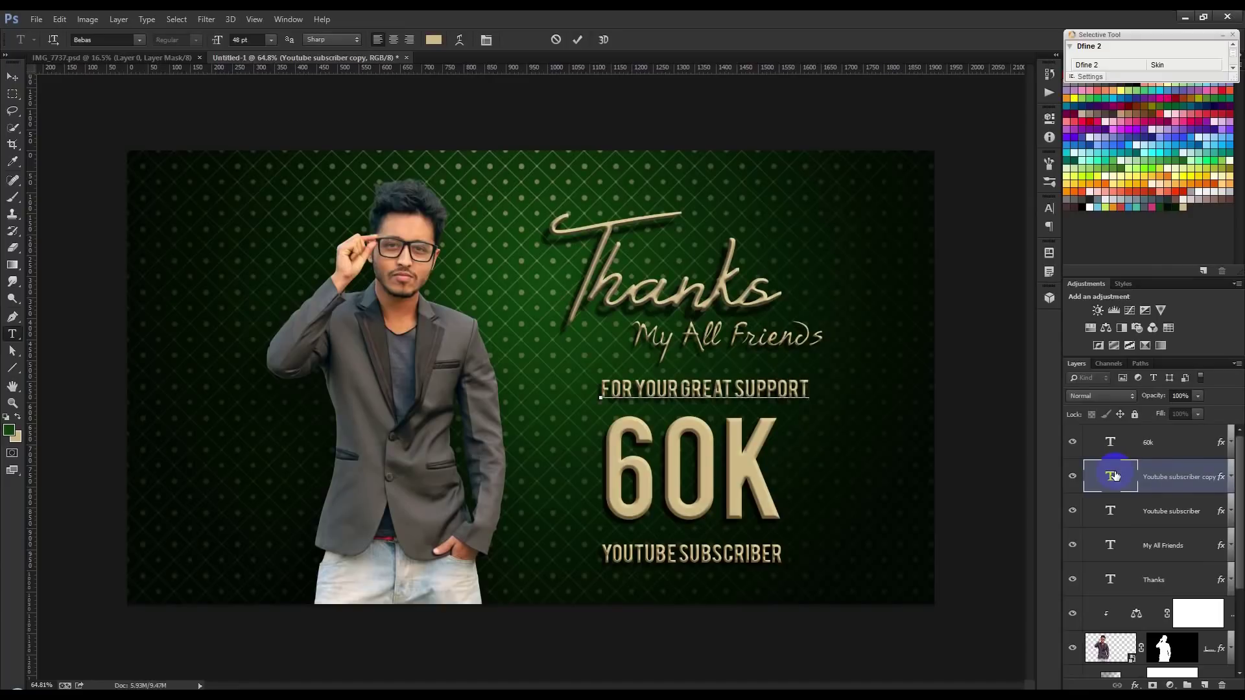
pyautogui.doubleClick(1114, 476)
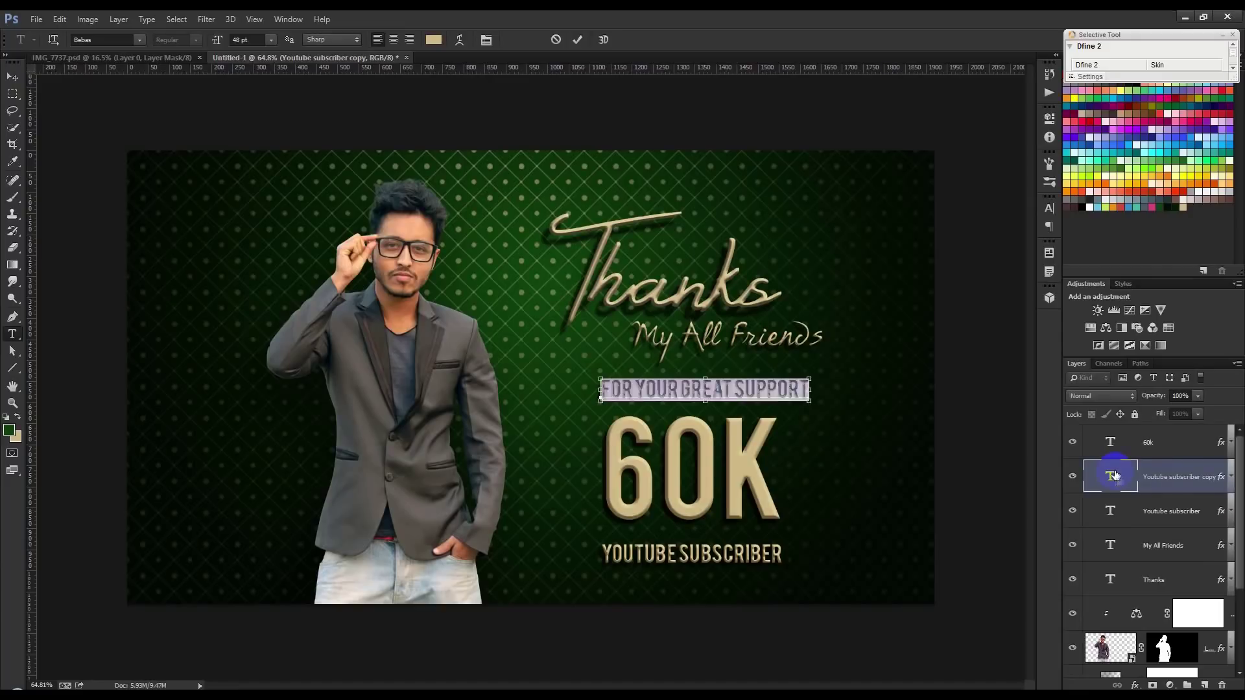
pyautogui.rightClick(753, 387)
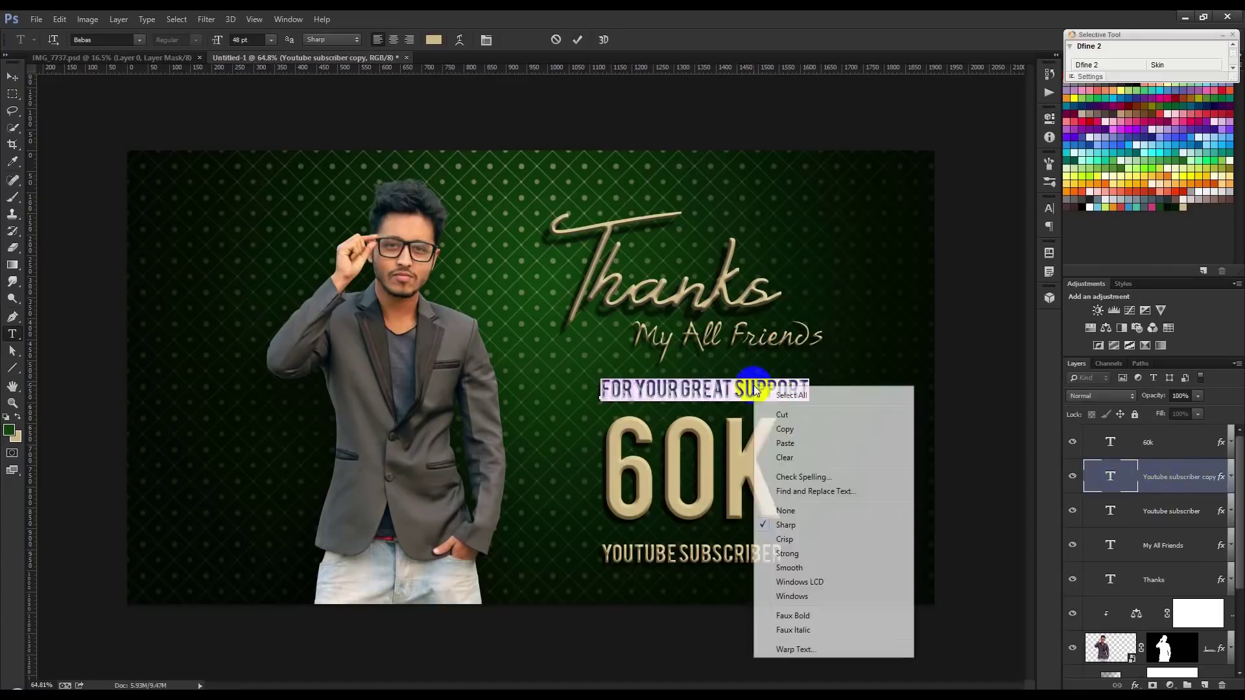
pyautogui.click(813, 459)
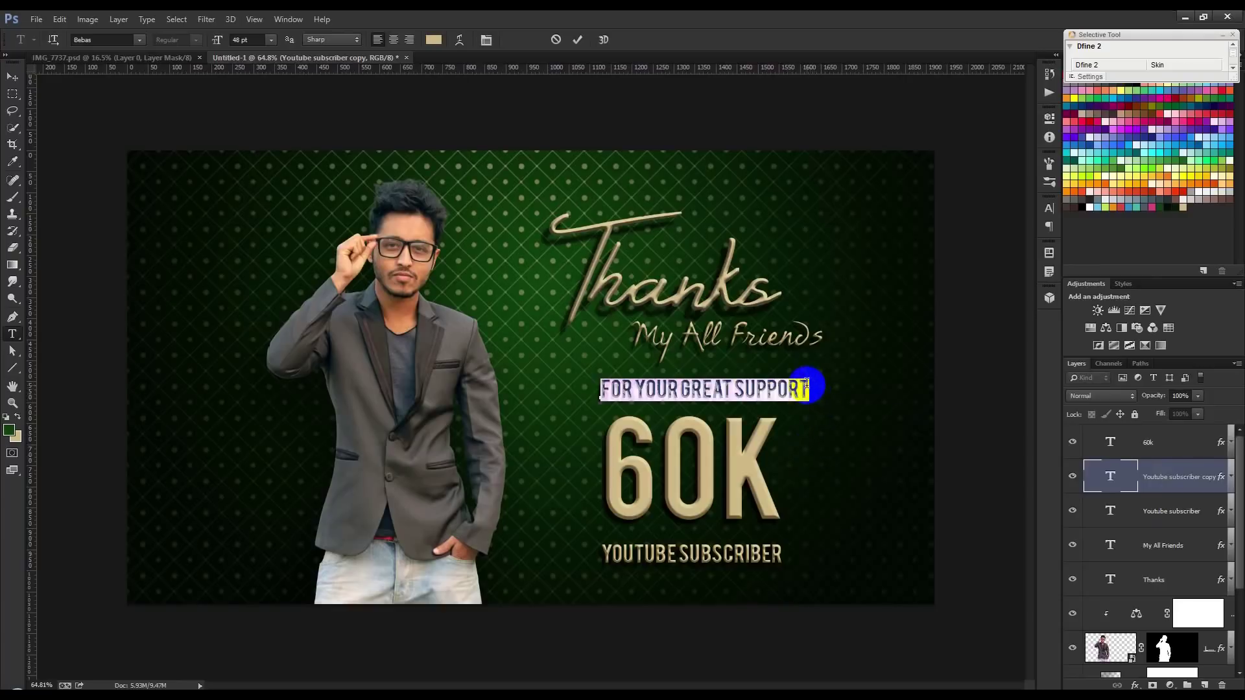
pyautogui.click(577, 40)
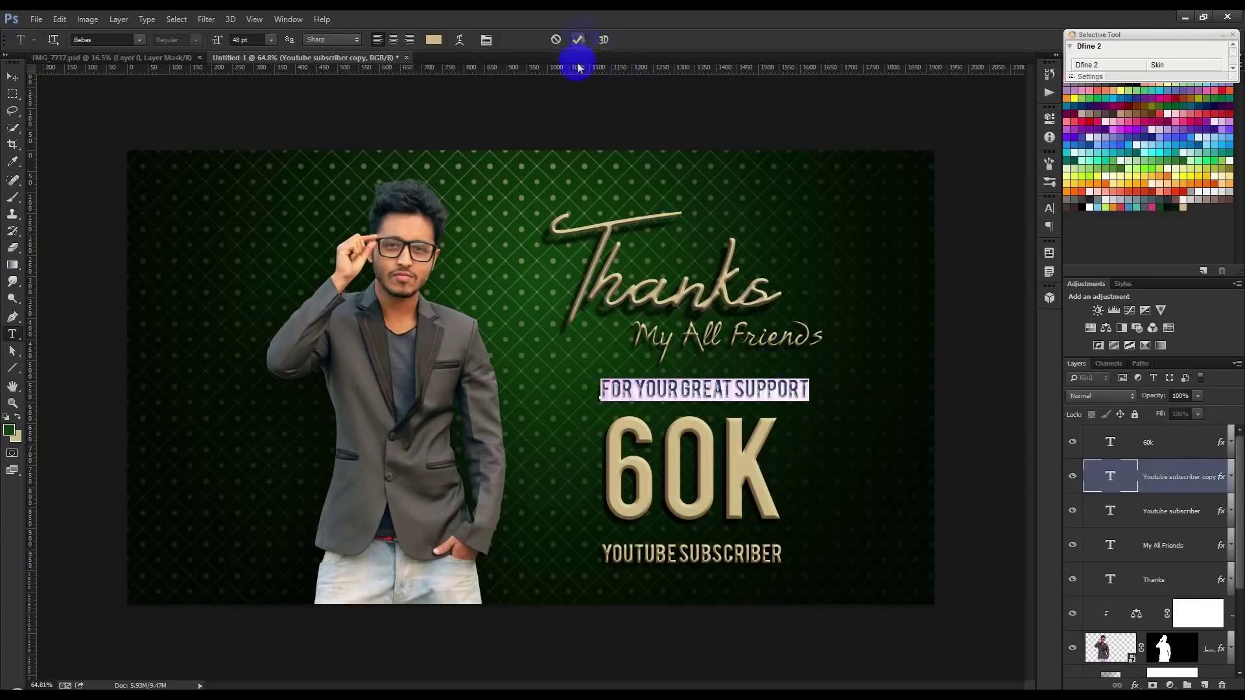
pyautogui.press('v')
pyautogui.moveTo(820, 408); pyautogui.dragTo(800, 407)
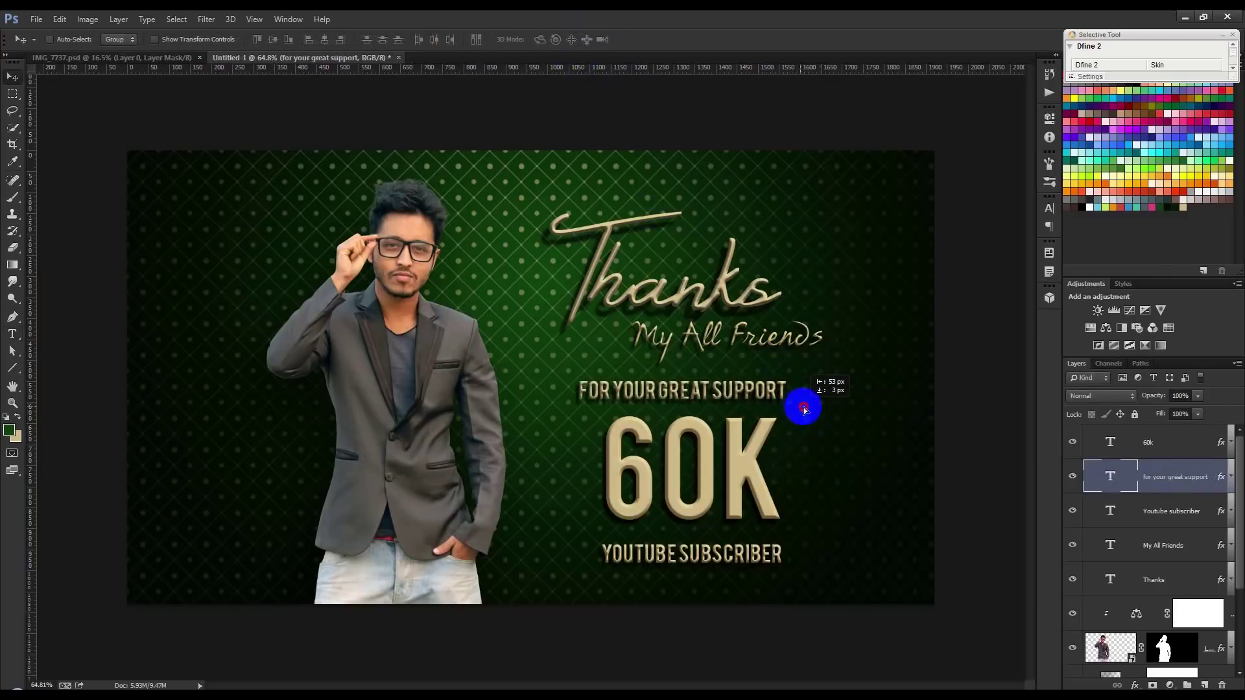
# Step: Set the tagline's letter spacing to 220 and shift it left
pyautogui.doubleClick(1112, 476)
pyautogui.click(1048, 208)
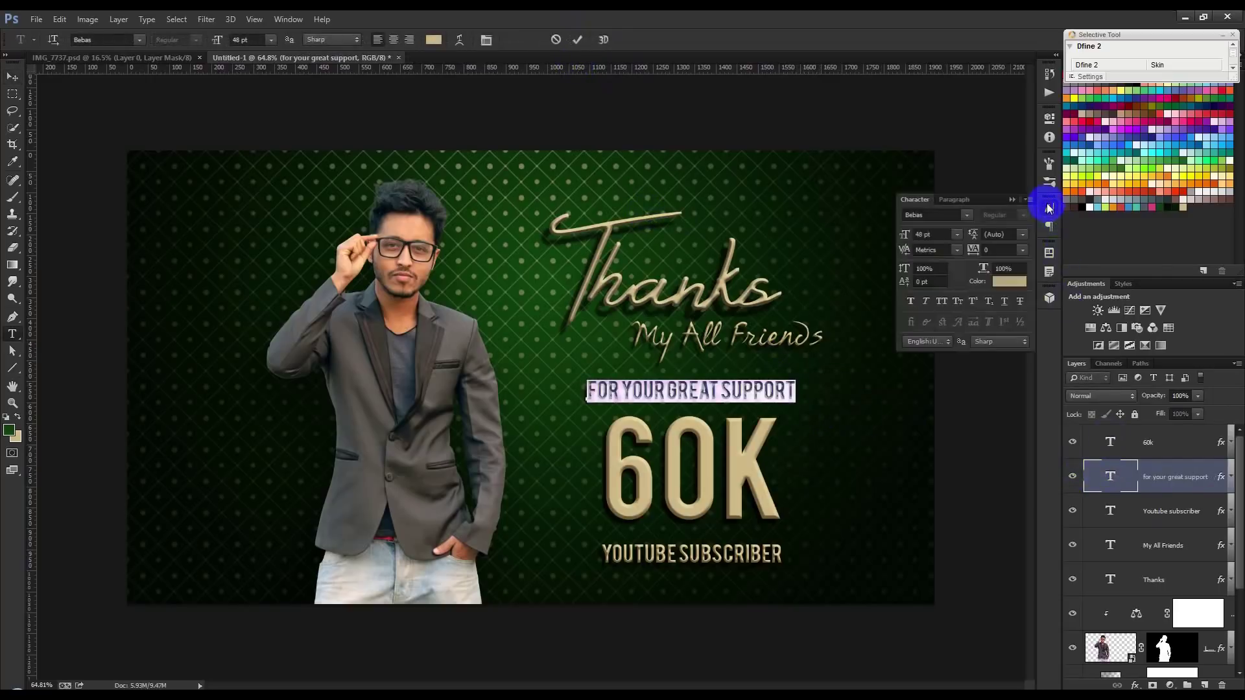
pyautogui.click(1003, 249)
pyautogui.write('220')
pyautogui.press('Return')
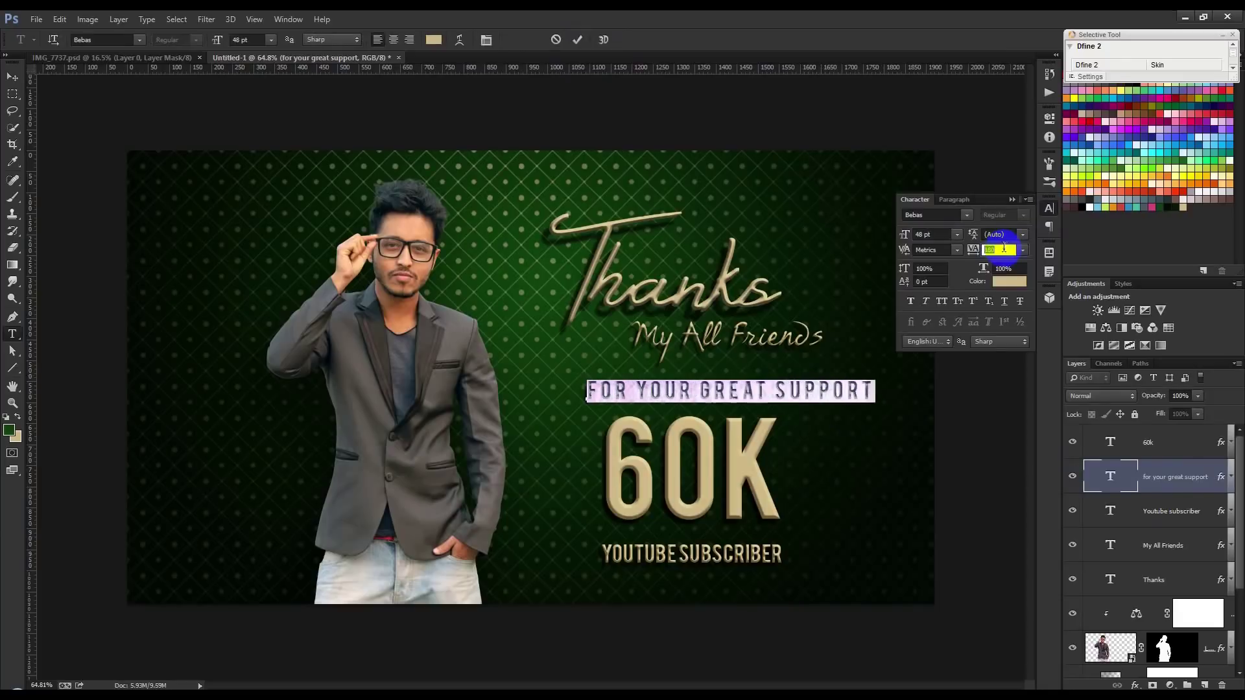
pyautogui.moveTo(878, 433); pyautogui.dragTo(853, 432)
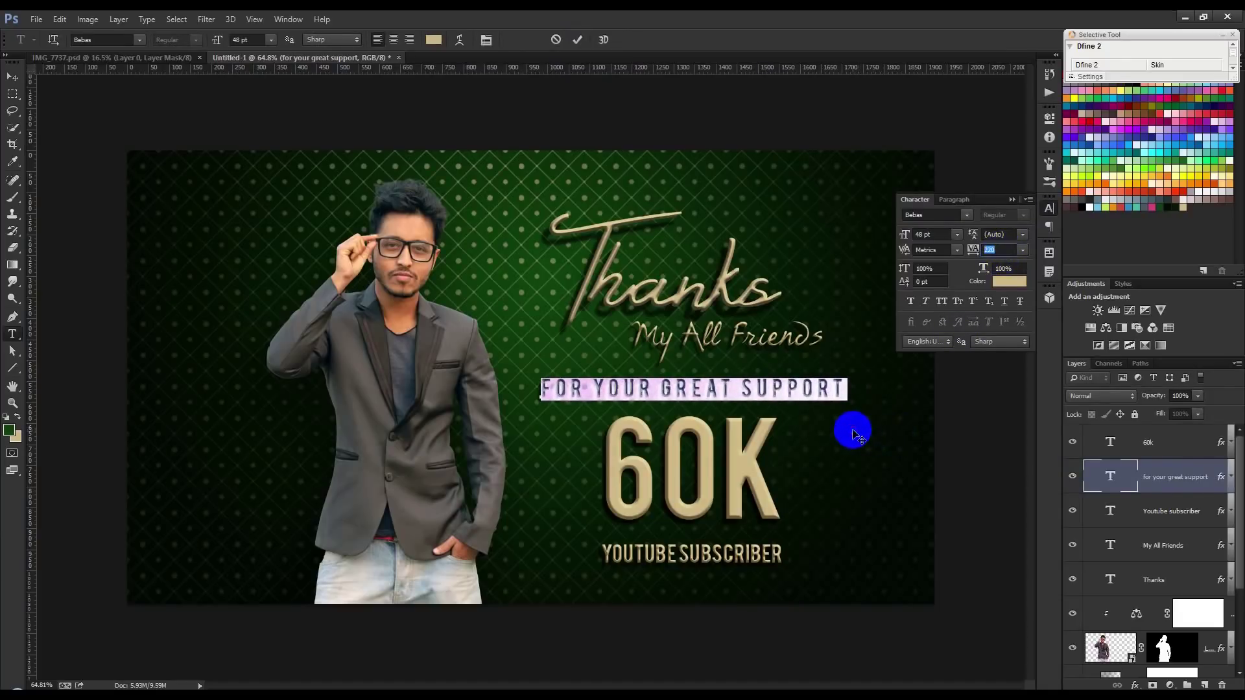
# Step: Resize the tagline to 36 pt and centre it above 60K
pyautogui.click(956, 235)
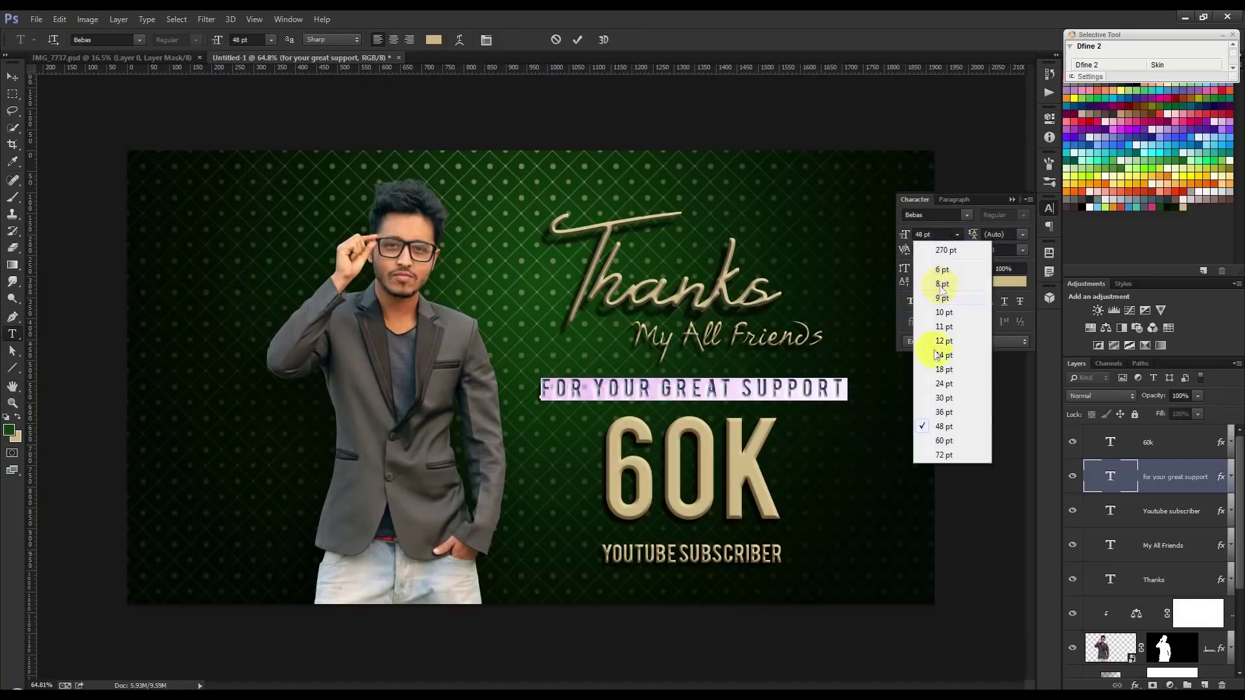
pyautogui.click(931, 411)
pyautogui.moveTo(870, 422); pyautogui.dragTo(882, 431)
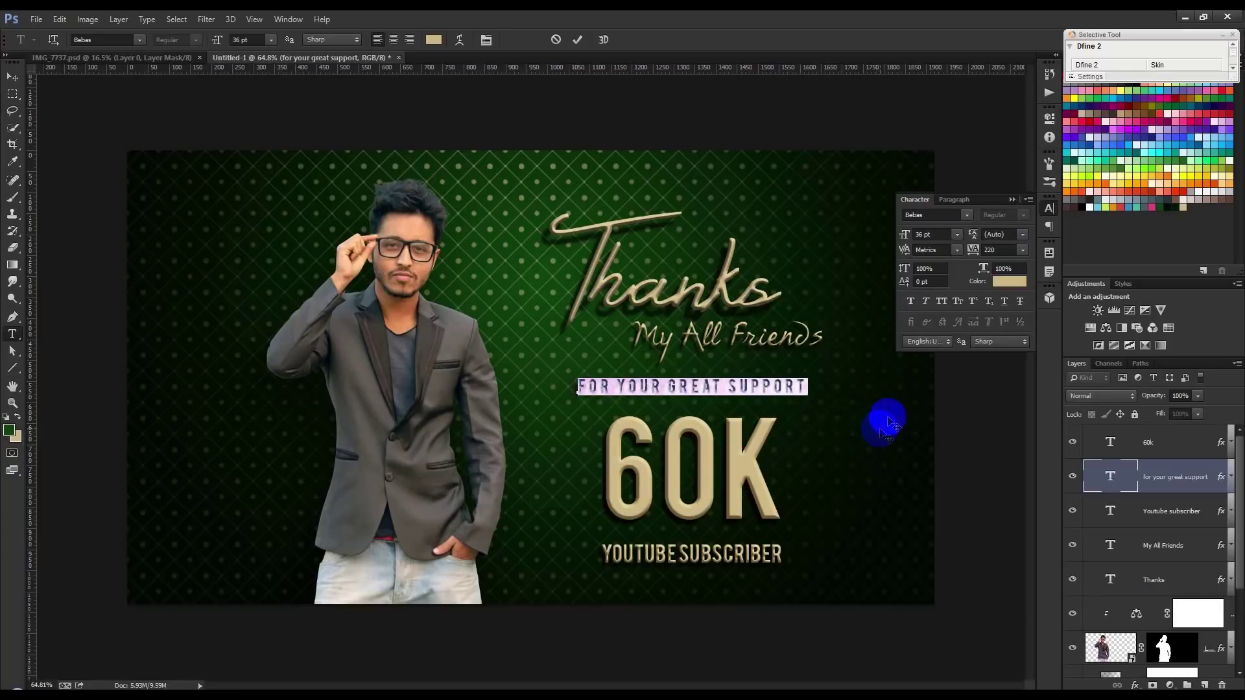
pyautogui.click(1015, 201)
pyautogui.click(577, 40)
pyautogui.press('v')
pyautogui.moveTo(666, 262); pyautogui.dragTo(671, 266)
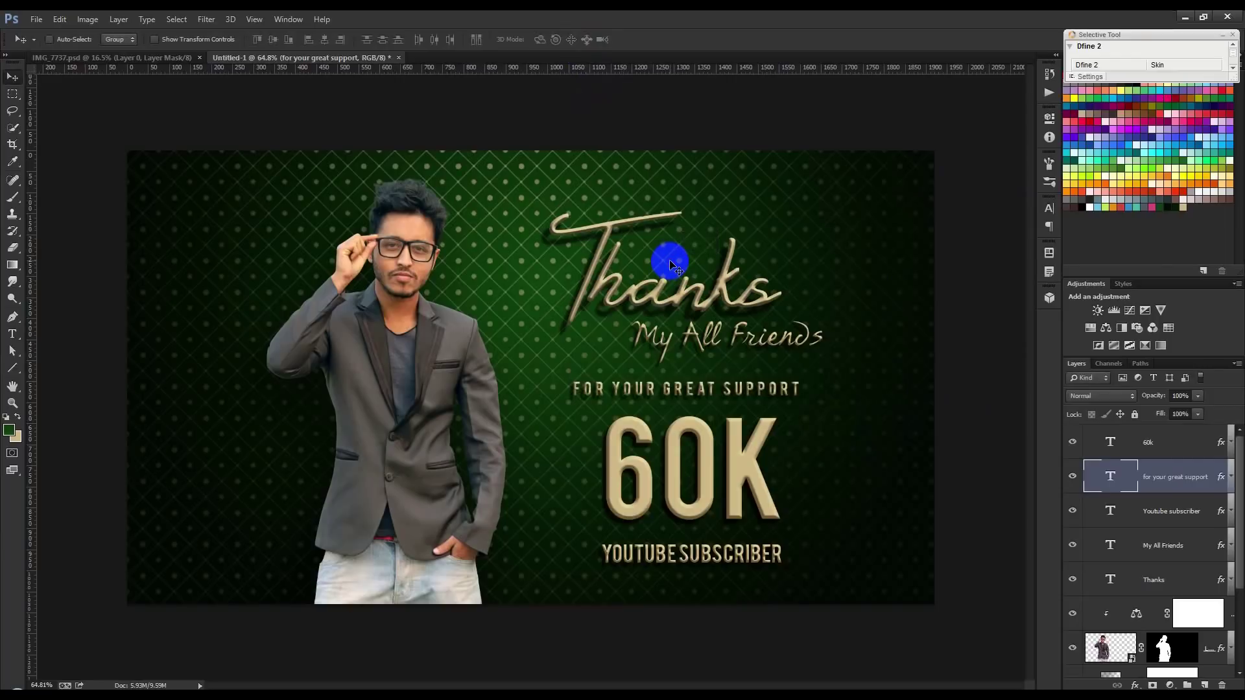
pyautogui.moveTo(670, 259); pyautogui.dragTo(698, 278)
# Step: Add vertical guides at the tagline's left edge and just right of 60K
pyautogui.moveTo(35, 311); pyautogui.dragTo(551, 413)
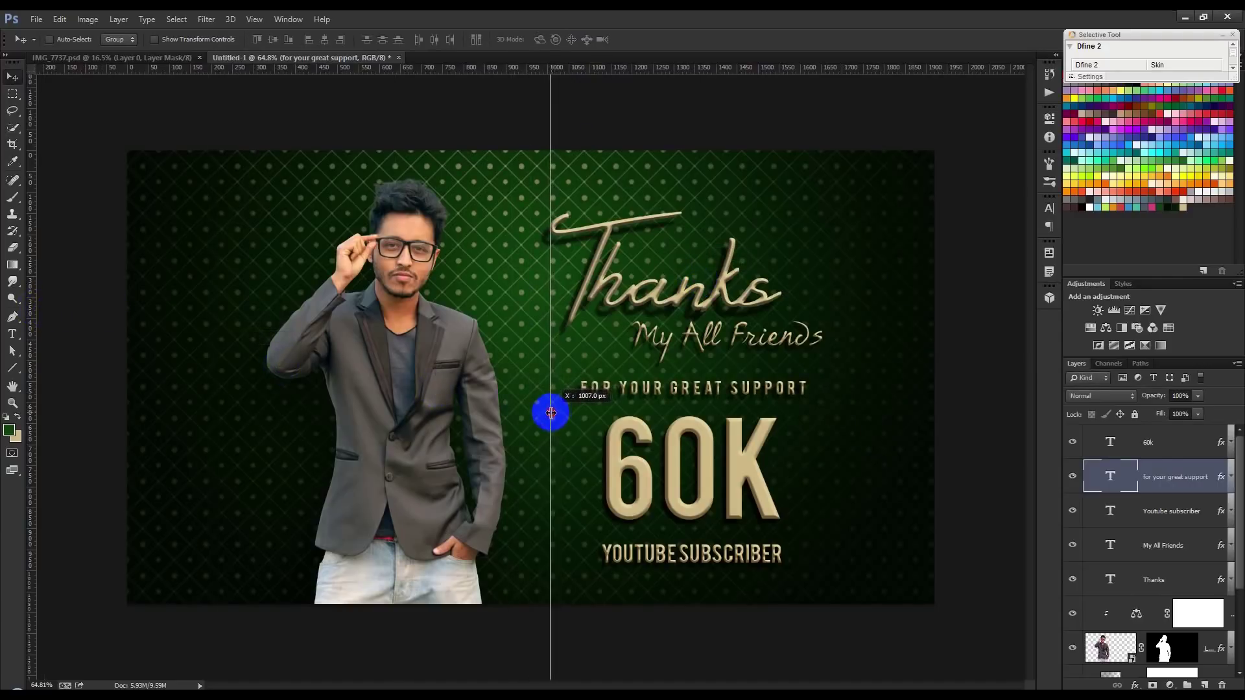
pyautogui.moveTo(32, 366); pyautogui.dragTo(824, 430)
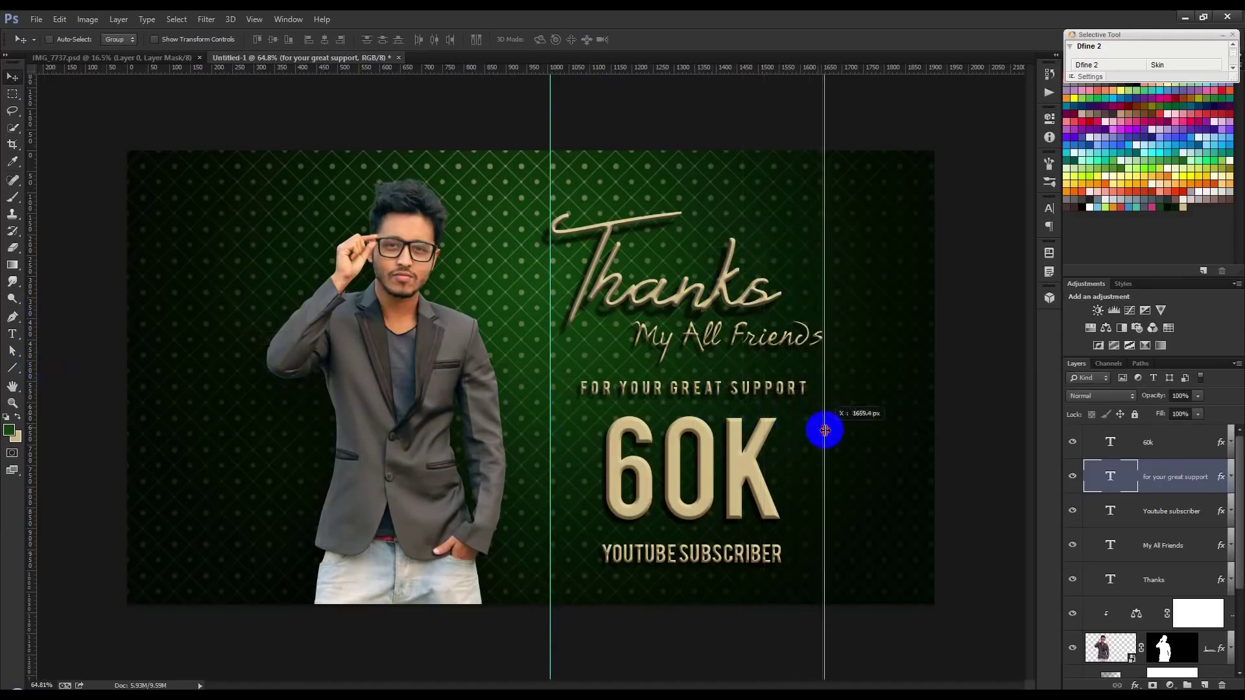
pyautogui.hotkey('ctrl', '0')
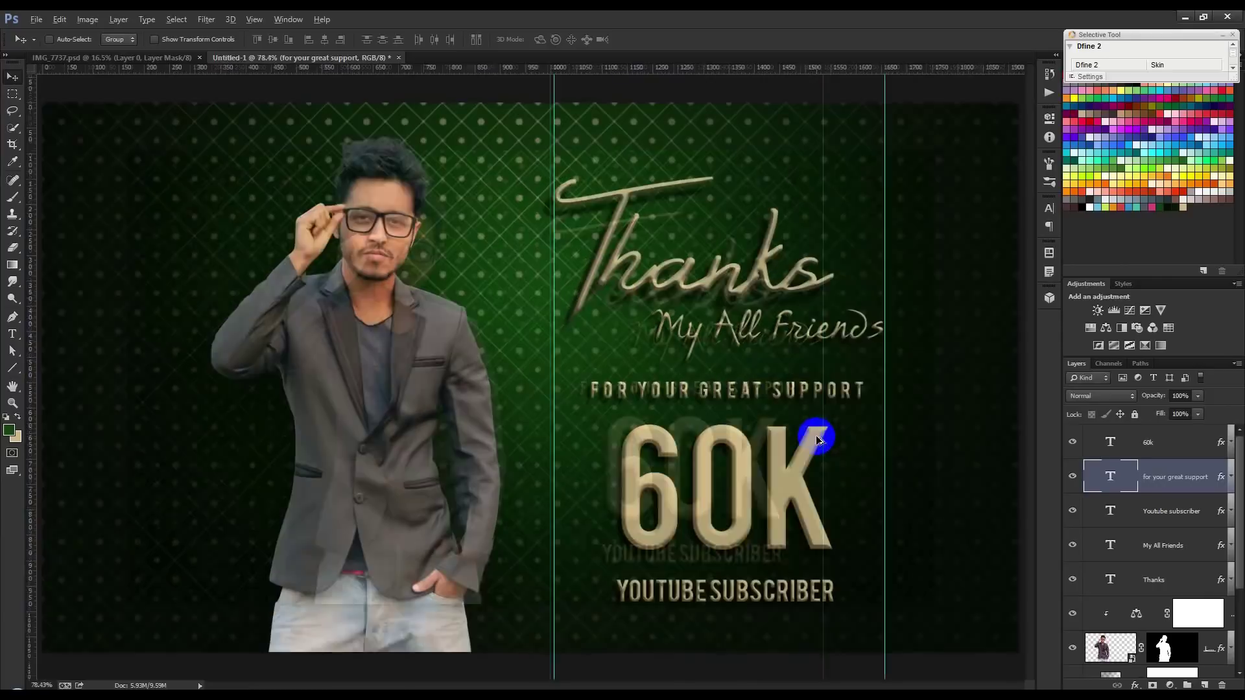
# Step: Widen the FOR YOUR GREAT SUPPORT letter spacing to about 300 and commit
pyautogui.doubleClick(1112, 478)
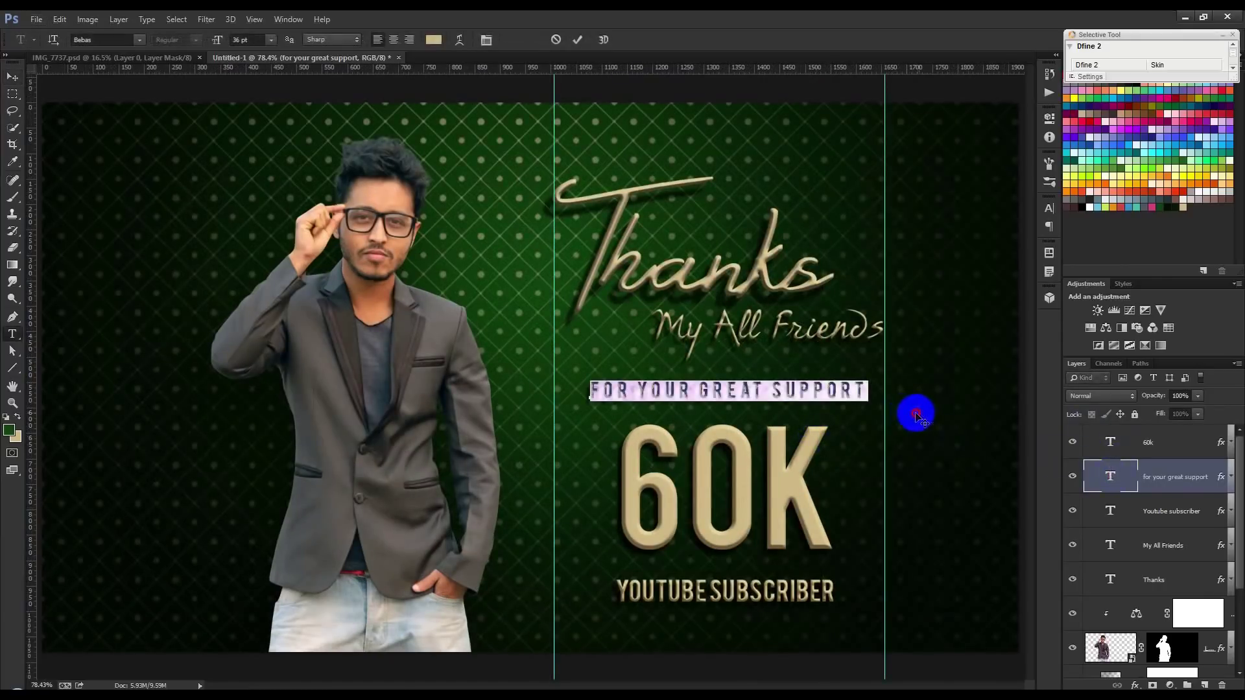
pyautogui.click(1050, 211)
pyautogui.click(1008, 253)
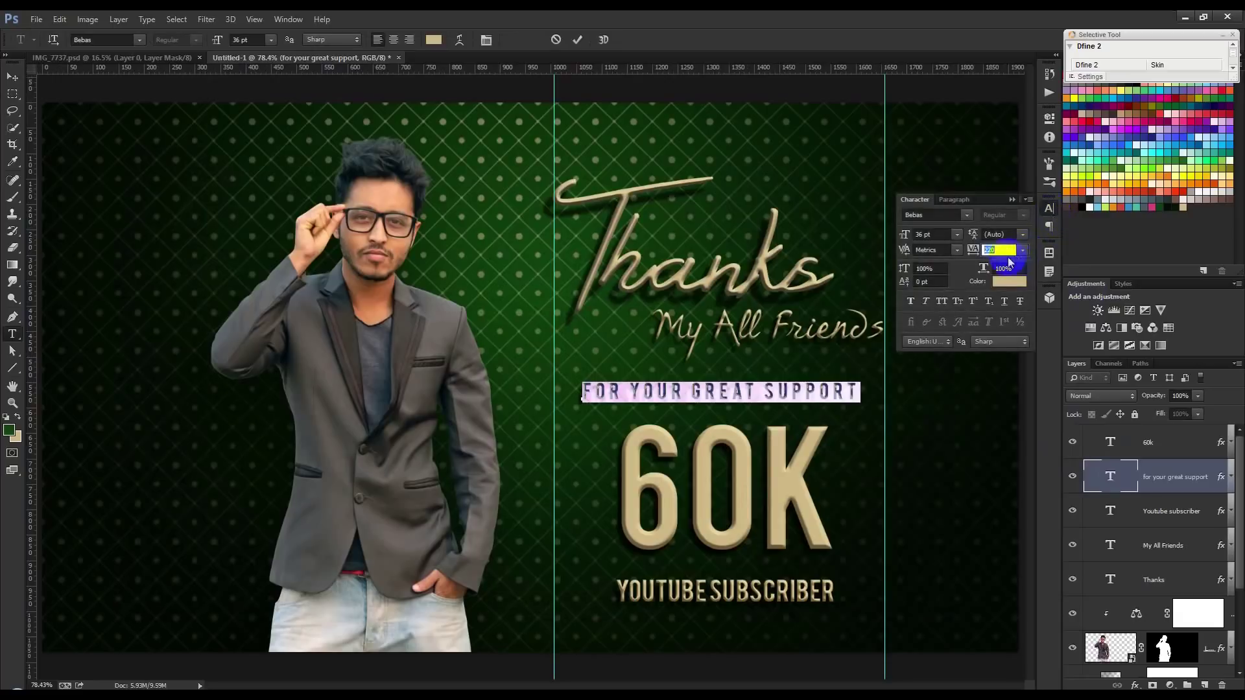
pyautogui.write('300')
pyautogui.press('Return')
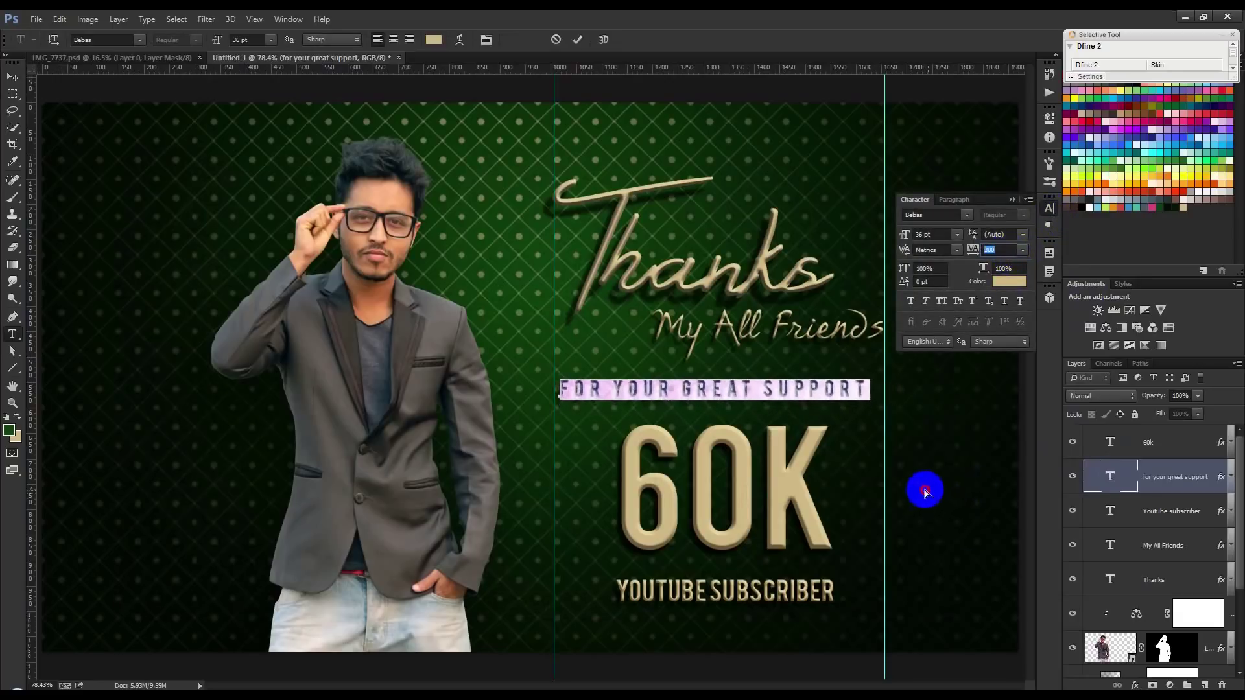
pyautogui.press('Up')
pyautogui.press('Up')
pyautogui.press('Up')
pyautogui.press('Up')
pyautogui.press('Up')
pyautogui.press('Up')
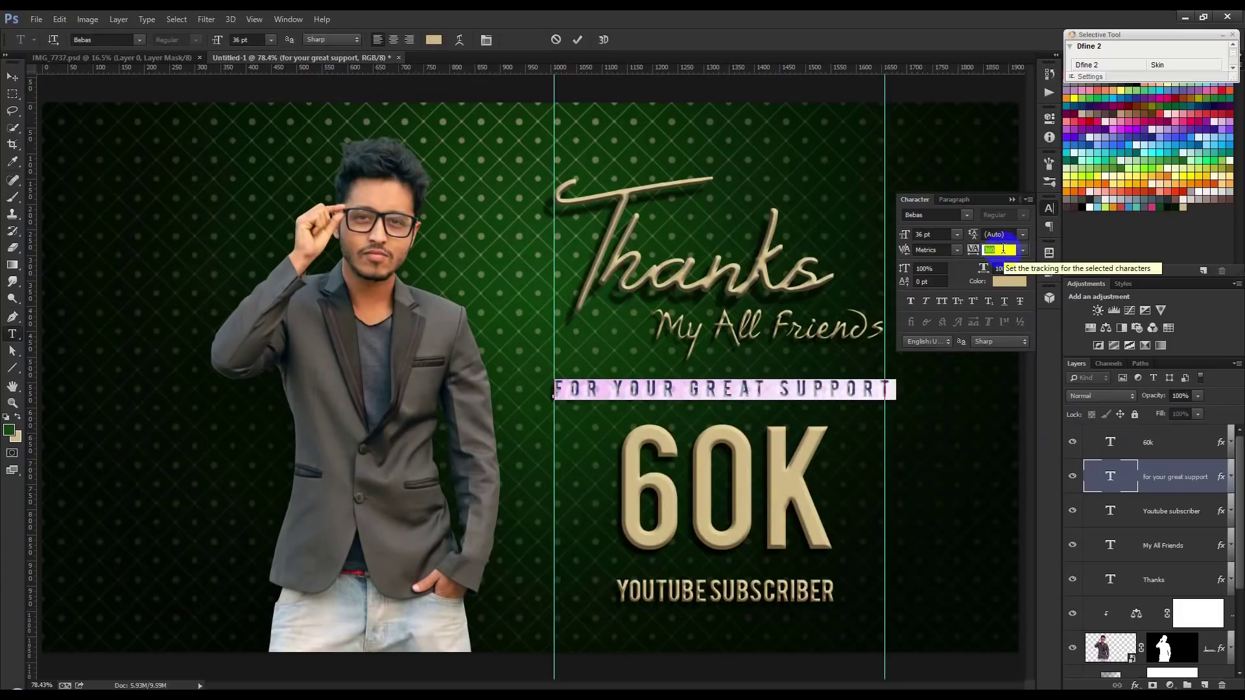
pyautogui.click(576, 39)
# Step: Move 60K slightly left and up, aligning a guide to its edges
pyautogui.press('v')
pyautogui.click(1152, 448)
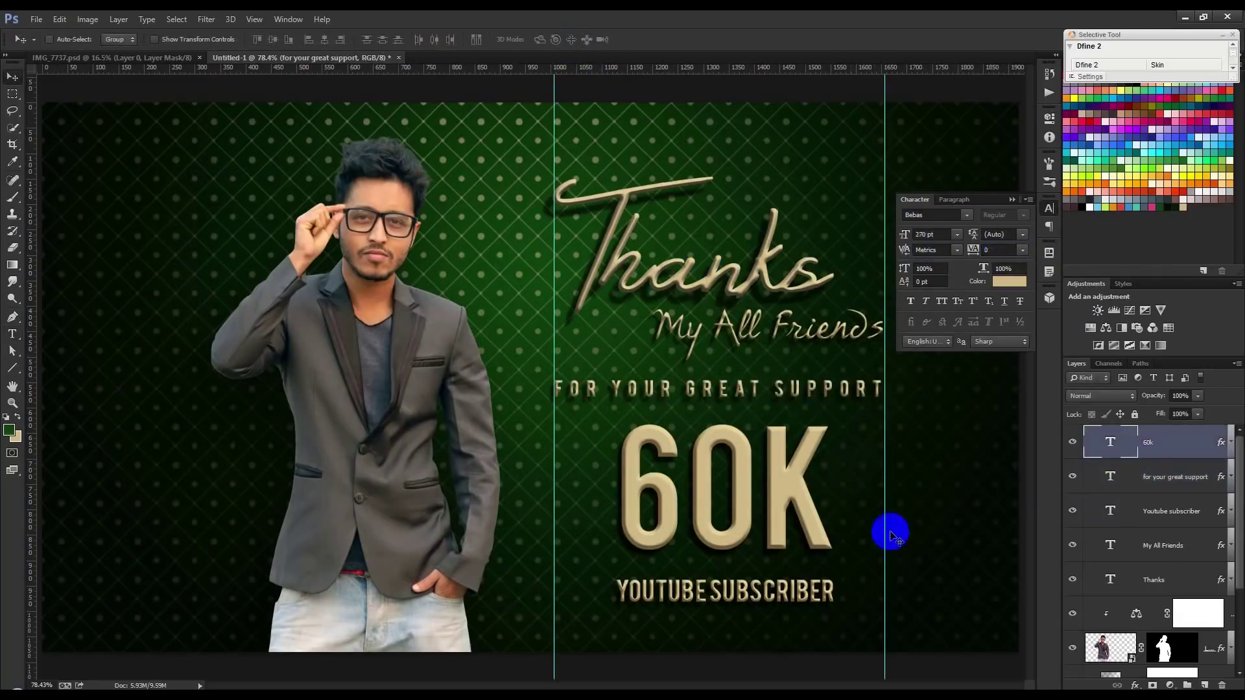
pyautogui.moveTo(769, 543); pyautogui.dragTo(766, 540)
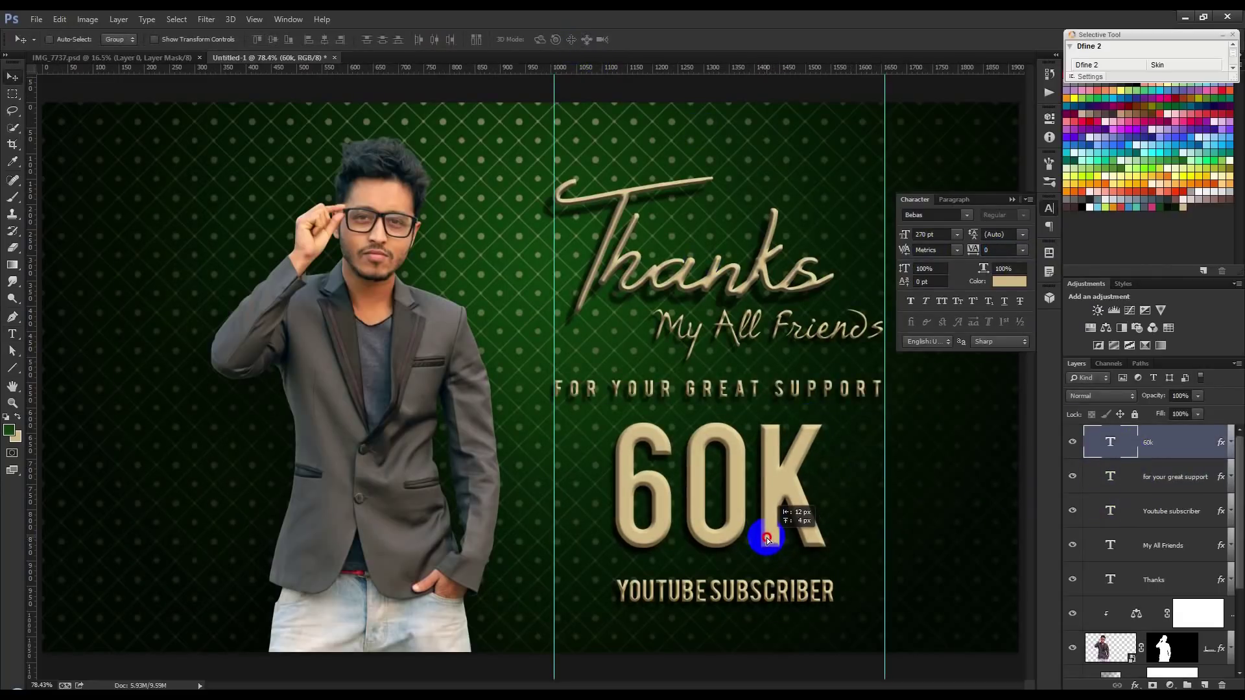
pyautogui.moveTo(556, 522); pyautogui.dragTo(620, 532)
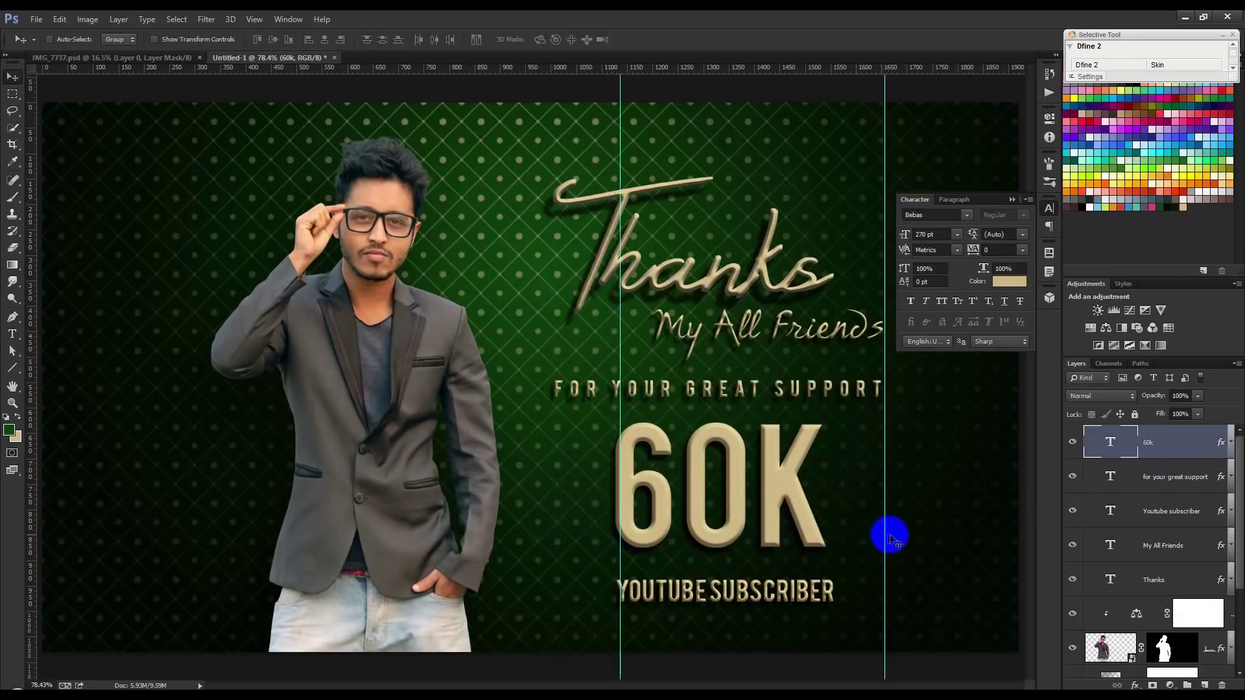
pyautogui.moveTo(885, 533); pyautogui.dragTo(832, 532)
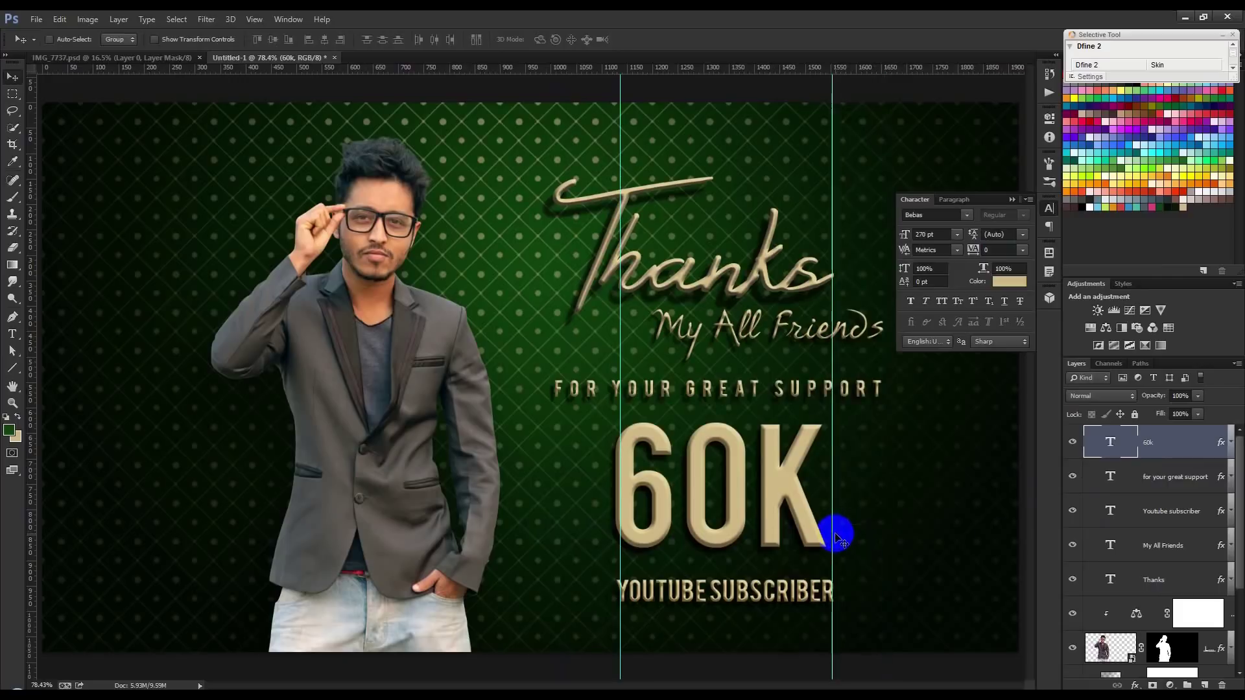
# Step: Scale 60K up to about 104% and nudge it slightly right
pyautogui.hotkey('ctrl', 't')
pyautogui.moveTo(833, 417); pyautogui.dragTo(842, 413)
pyautogui.click(798, 450)
pyautogui.moveTo(800, 450); pyautogui.dragTo(802, 447)
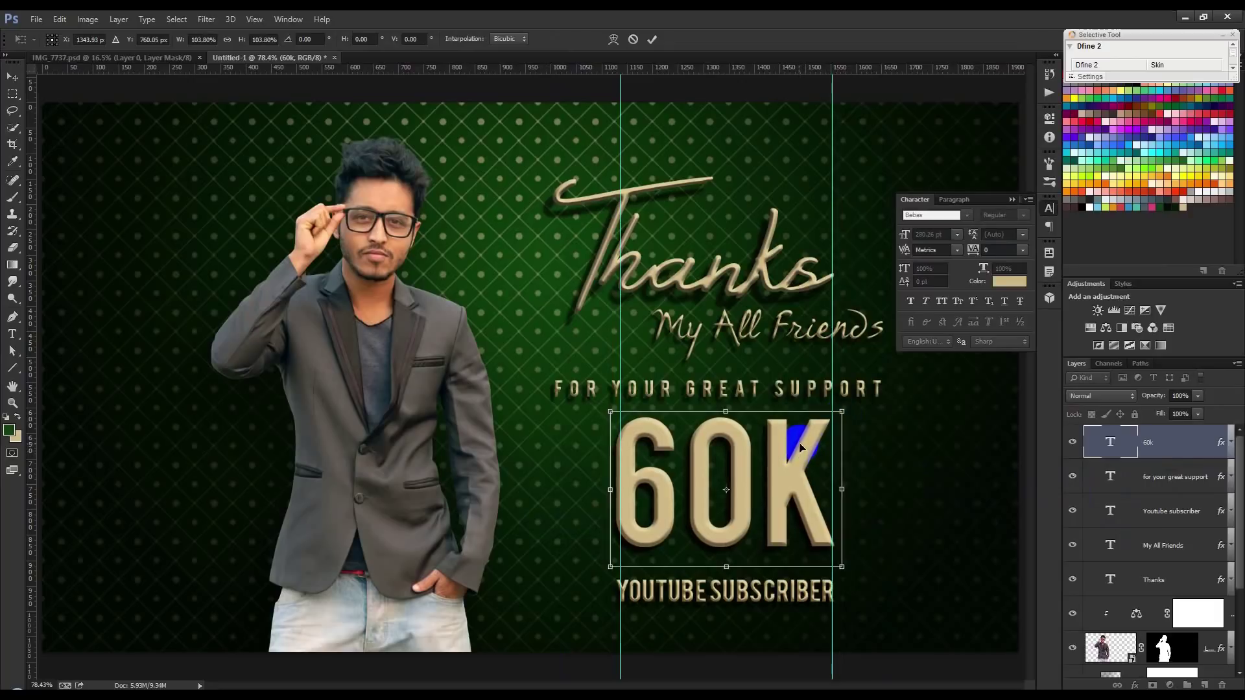
pyautogui.press('Return')
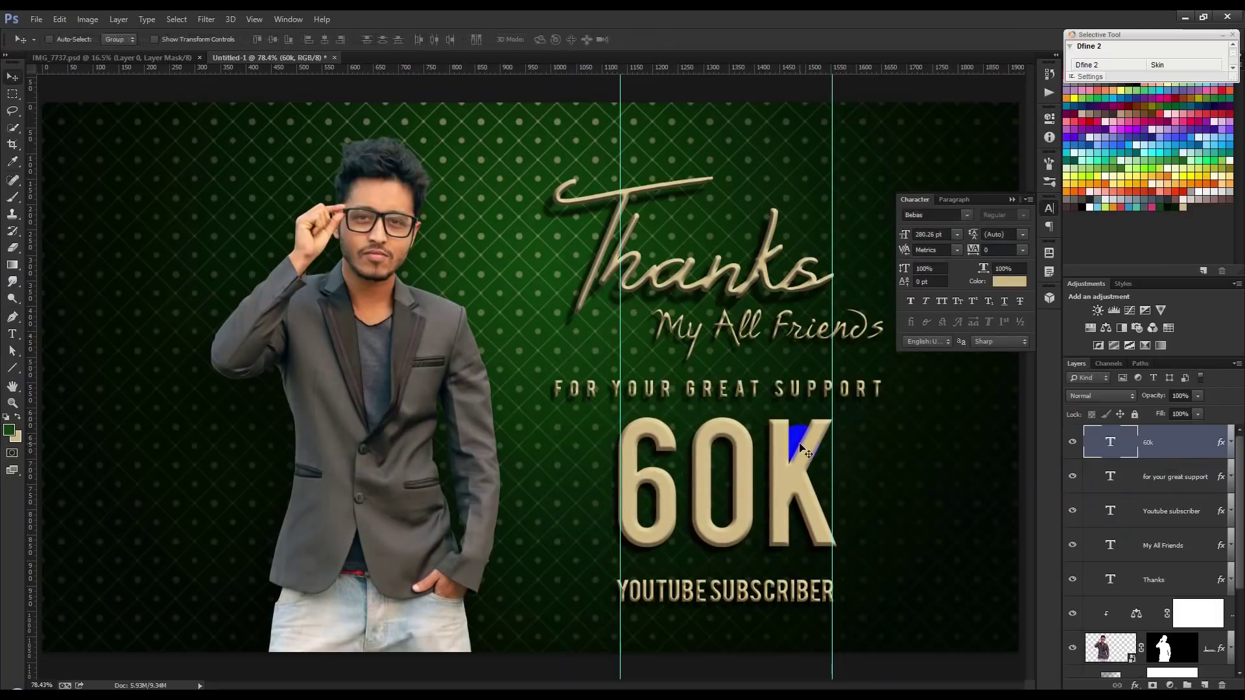
# Step: Set the FOR YOUR GREAT SUPPORT tracking to 60
pyautogui.click(1142, 478)
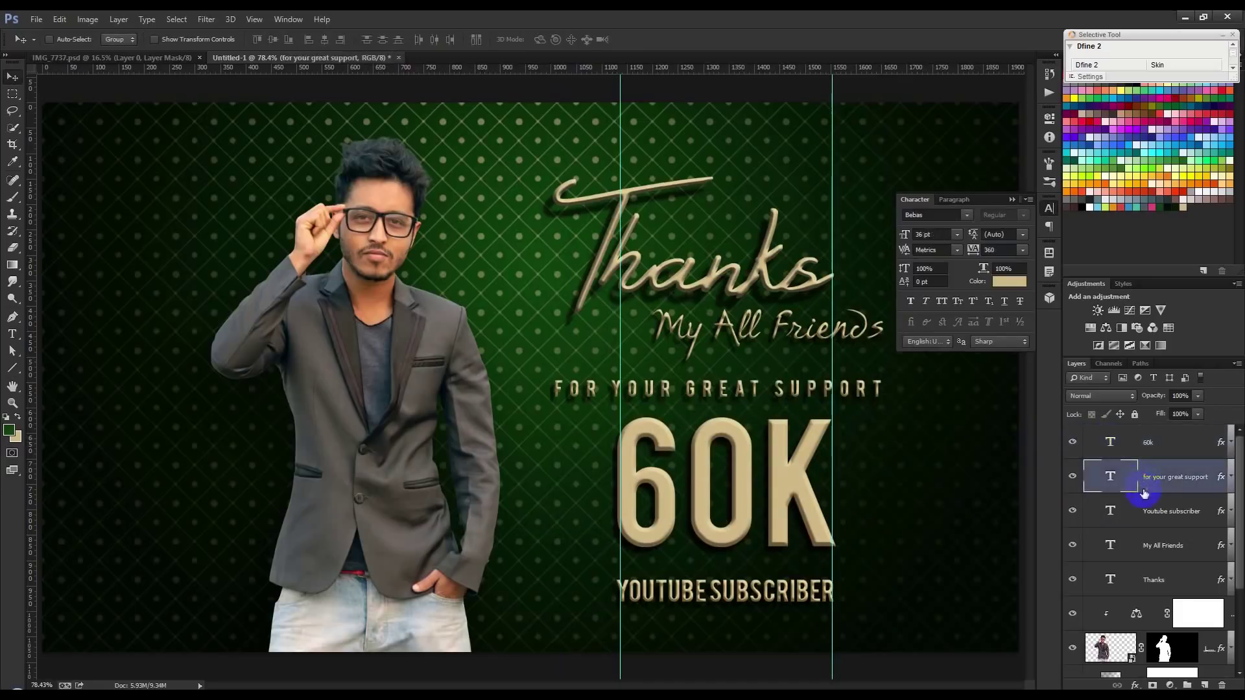
pyautogui.hotkey('ctrl', 't')
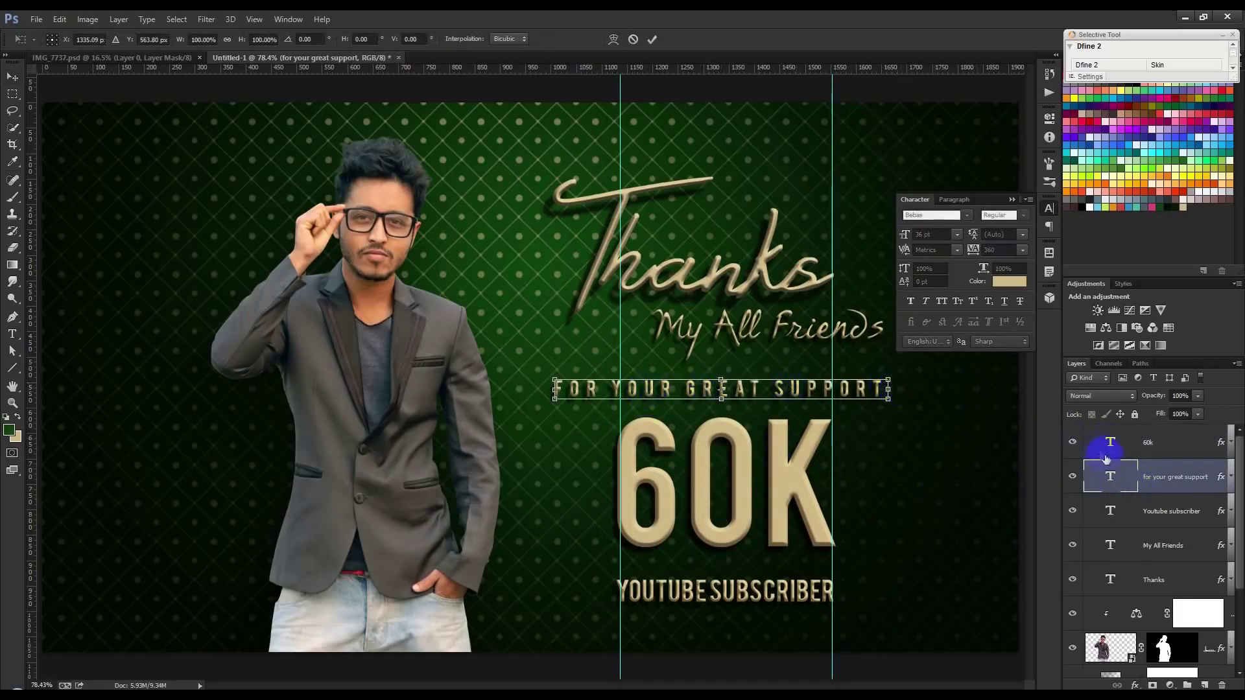
pyautogui.press('Return')
pyautogui.doubleClick(1110, 476)
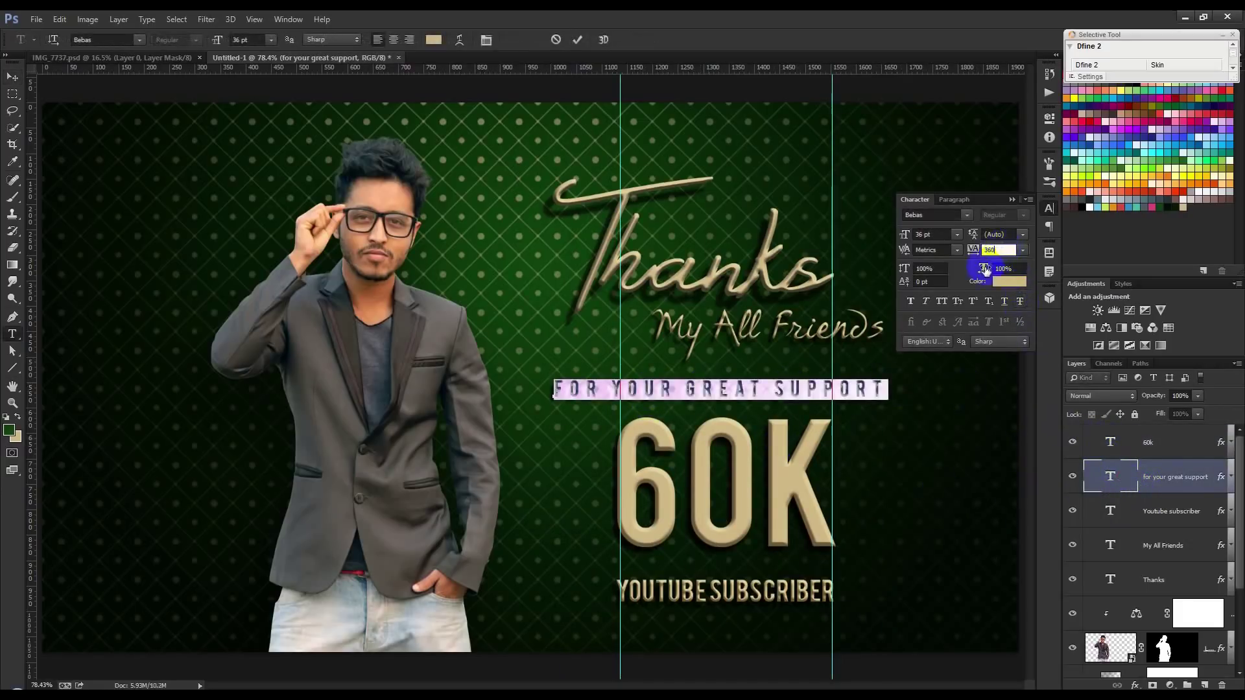
pyautogui.moveTo(985, 269); pyautogui.dragTo(933, 380)
pyautogui.write('140')
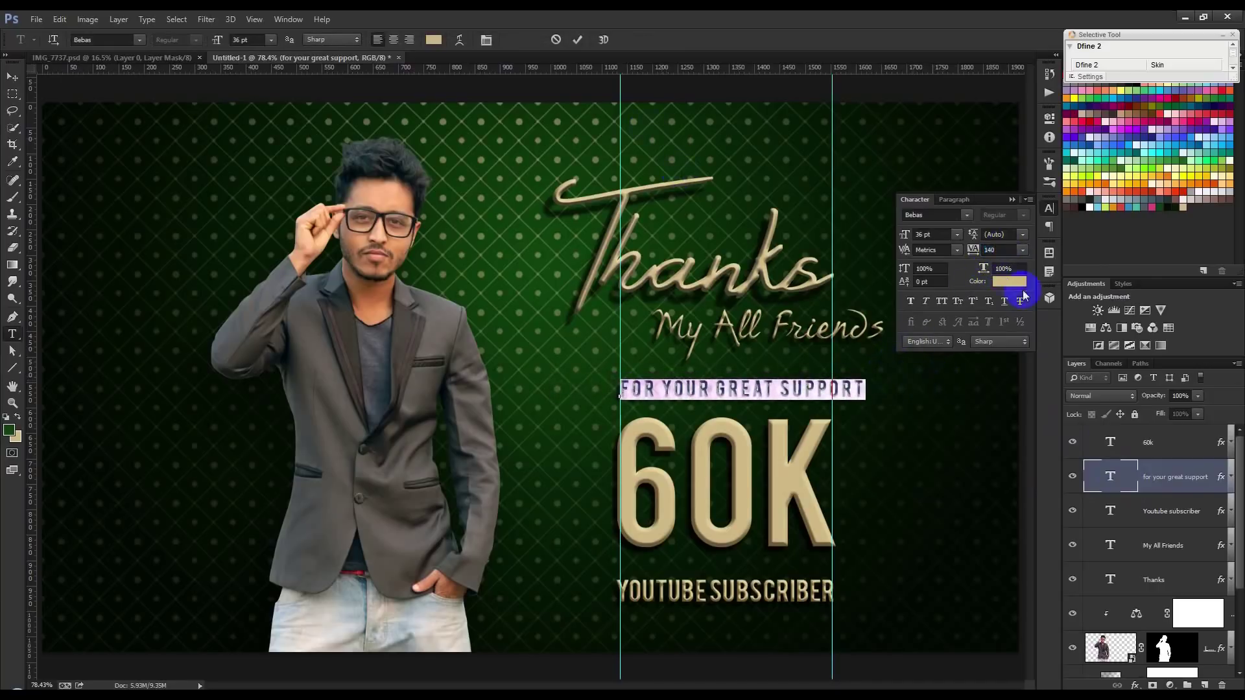
pyautogui.write('60')
pyautogui.press('Return')
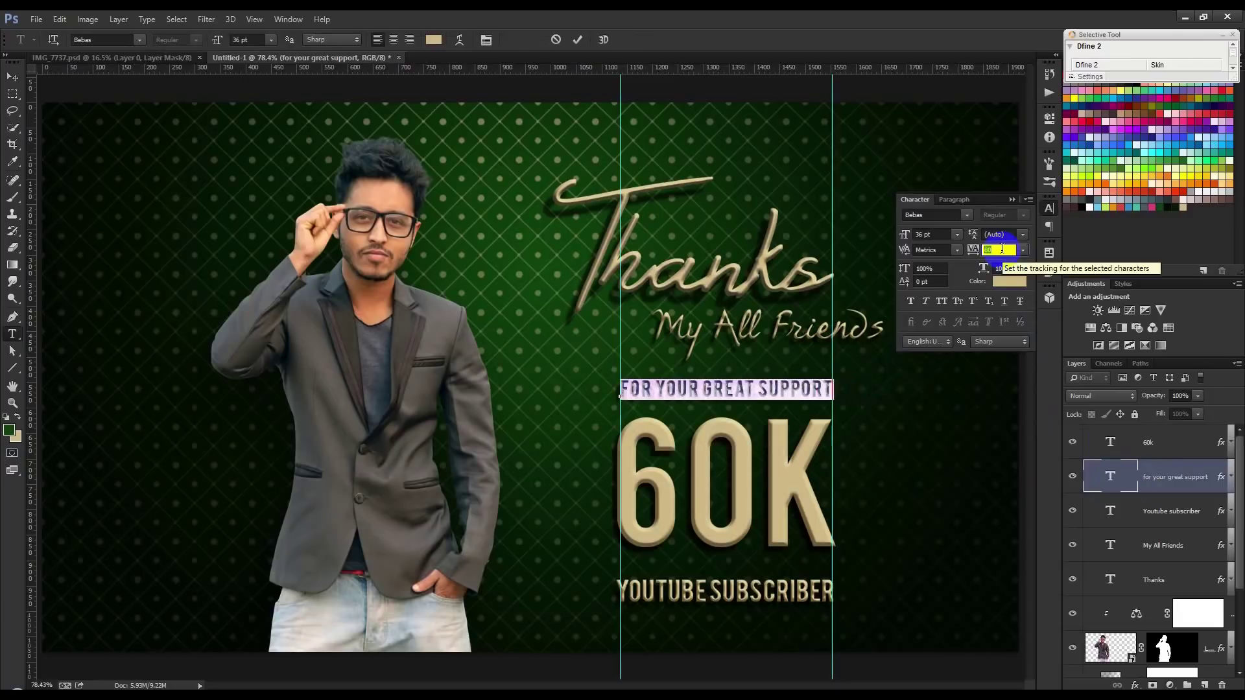
pyautogui.click(577, 40)
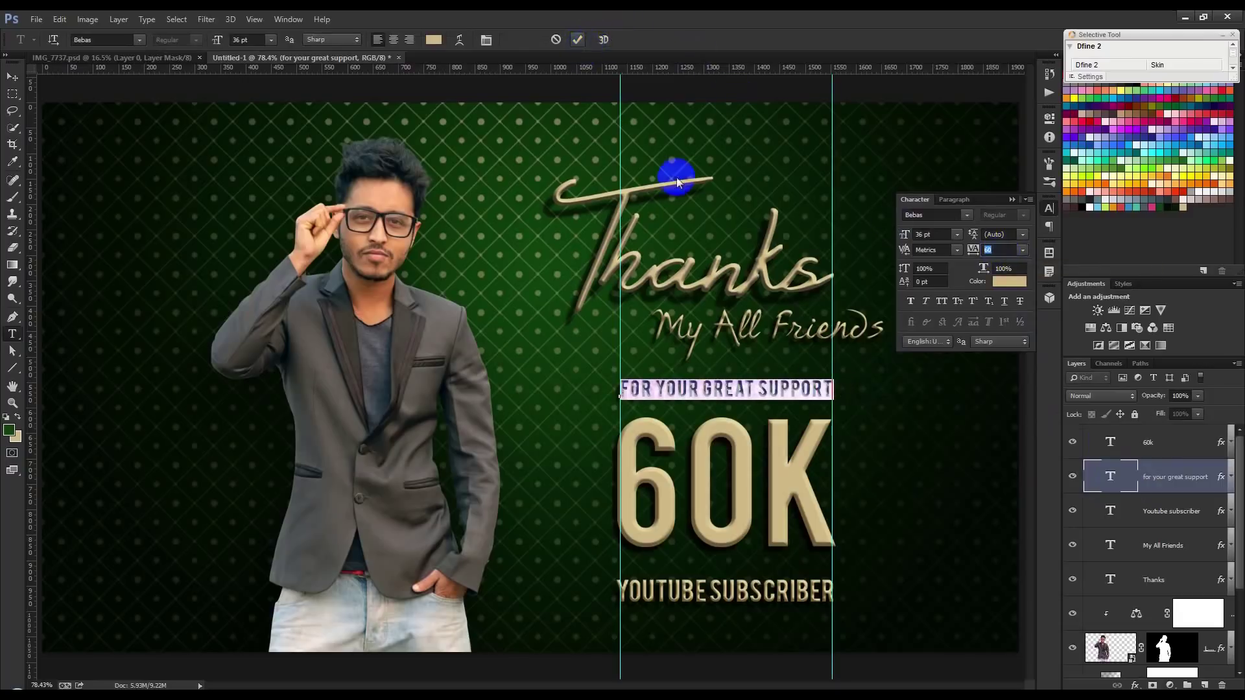
# Step: Nudge the support line up slightly and remove the right alignment guide
pyautogui.press('v')
pyautogui.press('Up')
pyautogui.press('Up')
pyautogui.press('Up')
pyautogui.press('Up')
pyautogui.press('Up')
pyautogui.press('Up')
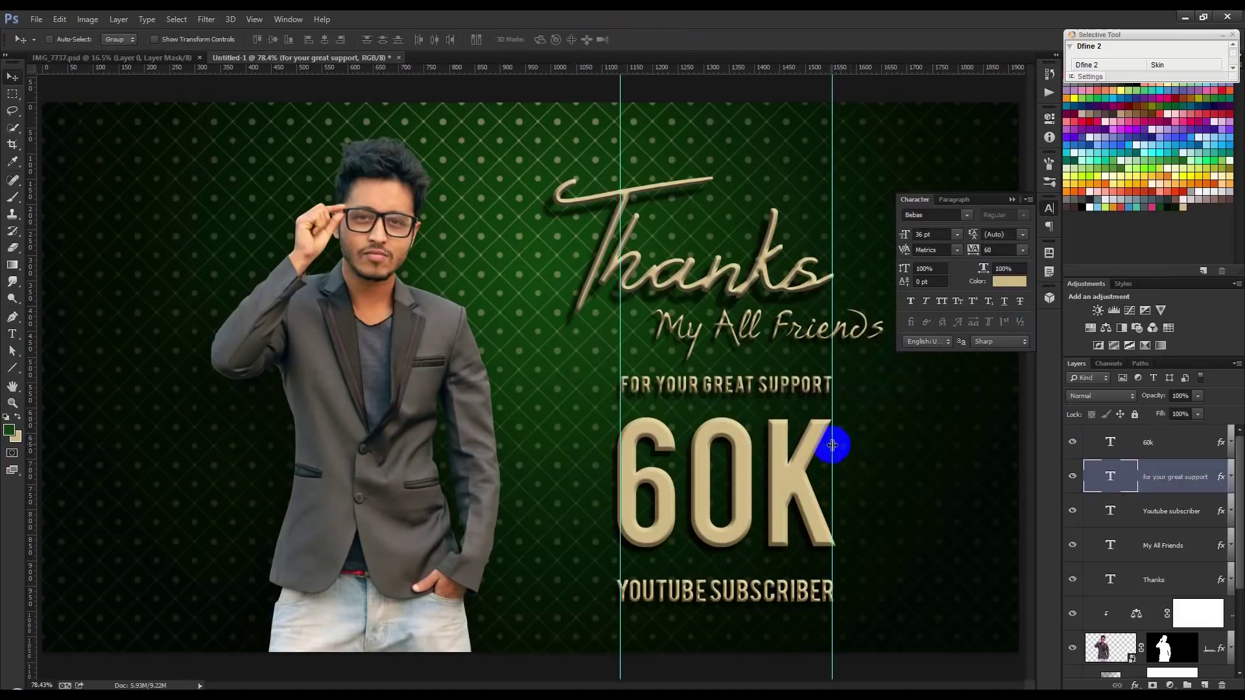
pyautogui.moveTo(832, 444)
pyautogui.mouseDown()
pyautogui.moveTo(620, 437)
pyautogui.moveTo(55, 500)
pyautogui.mouseUp()
pyautogui.click(1212, 510)
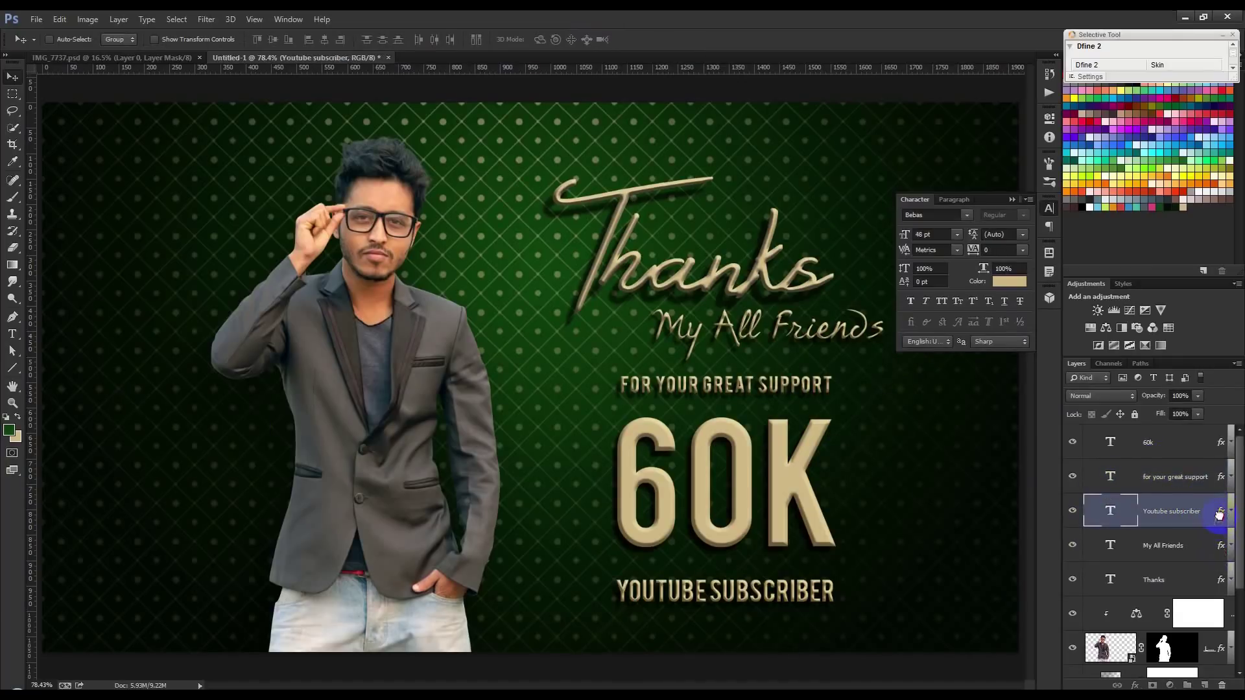
# Step: Delete the support line's layer effects, keeping the subscriber line's effects
pyautogui.scroll(-3, 798, 431)
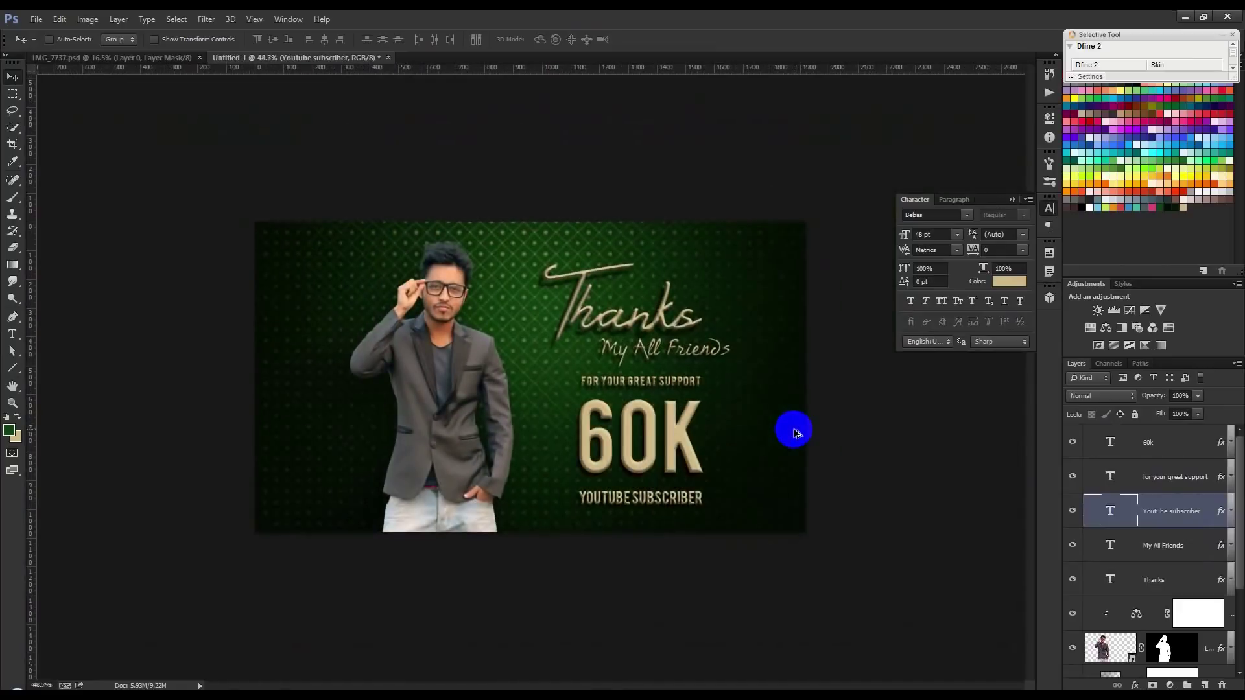
pyautogui.scroll(1, 849, 418)
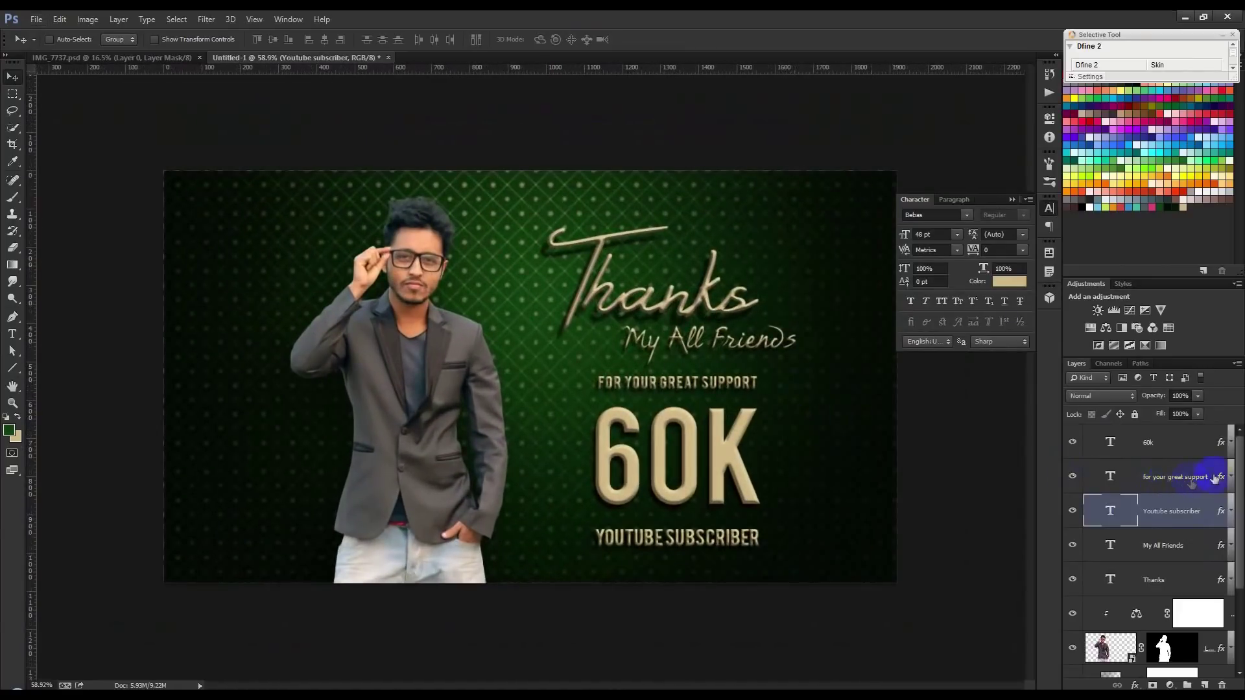
pyautogui.moveTo(1223, 494); pyautogui.dragTo(1222, 678)
pyautogui.moveTo(1220, 477); pyautogui.dragTo(1222, 684)
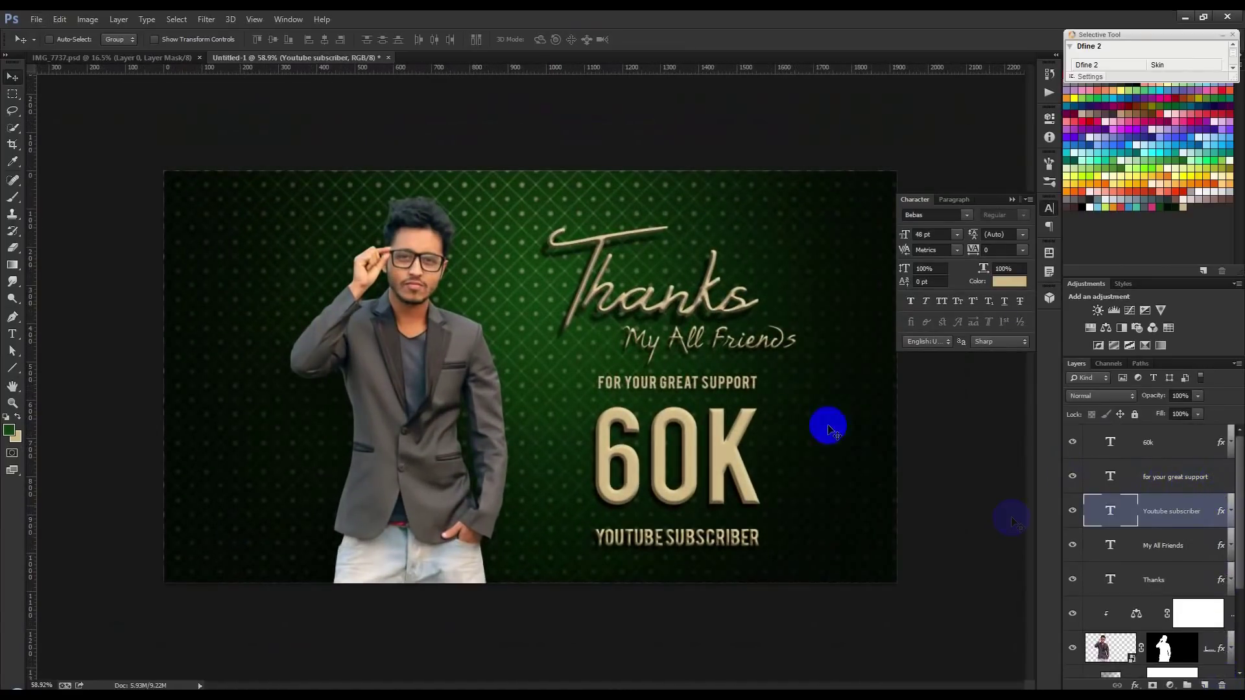
pyautogui.moveTo(1224, 511); pyautogui.dragTo(1222, 685)
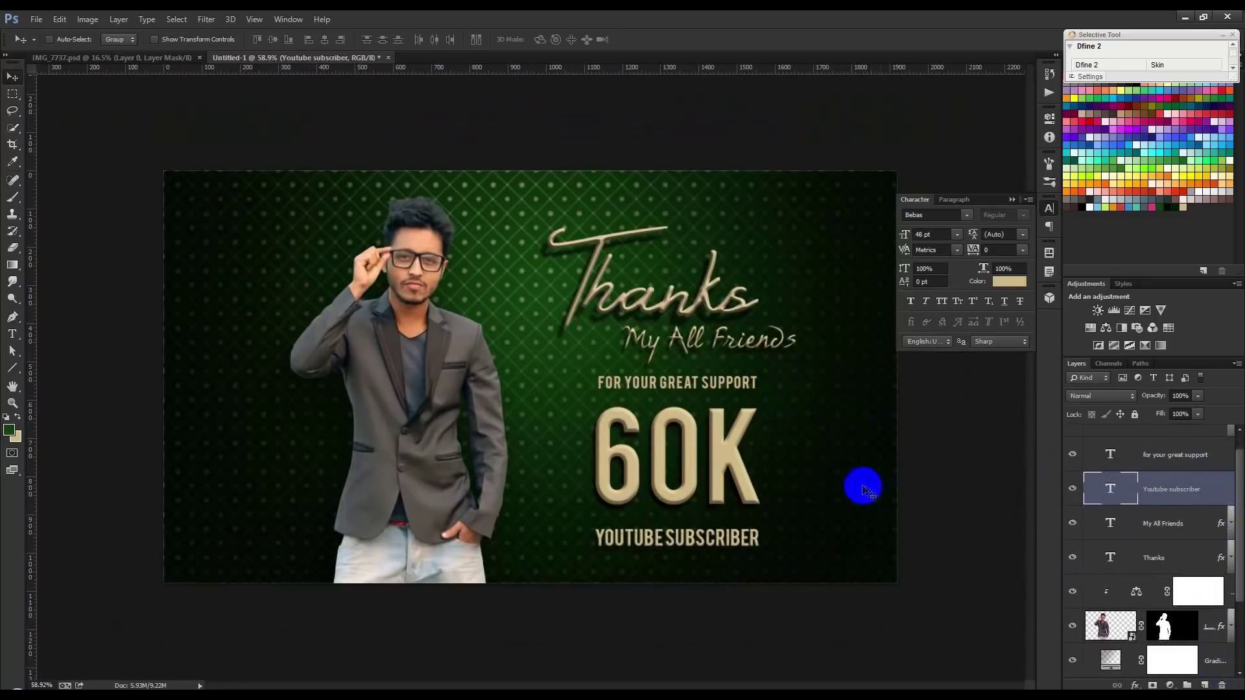
pyautogui.hotkey('ctrl', '+')
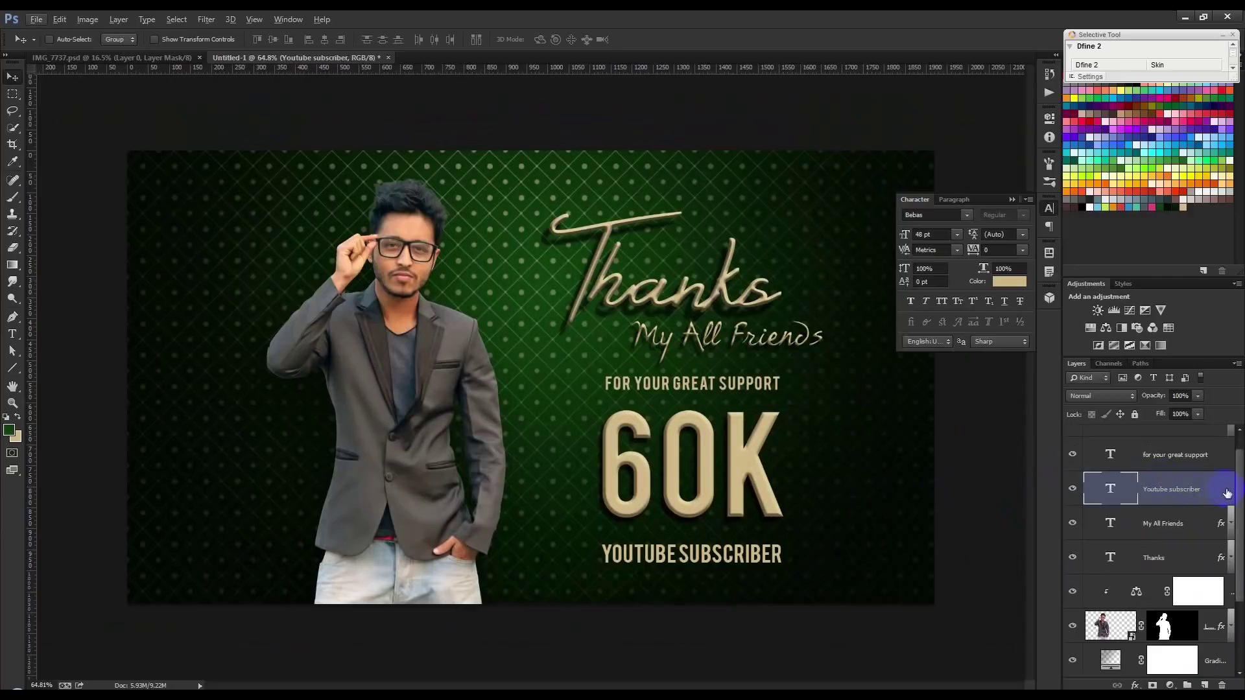
pyautogui.hotkey('ctrl', 'z')
# Step: Copy the subscriber line's effects onto the support line and hide Bevel & Emboss on both
pyautogui.click(1231, 490)
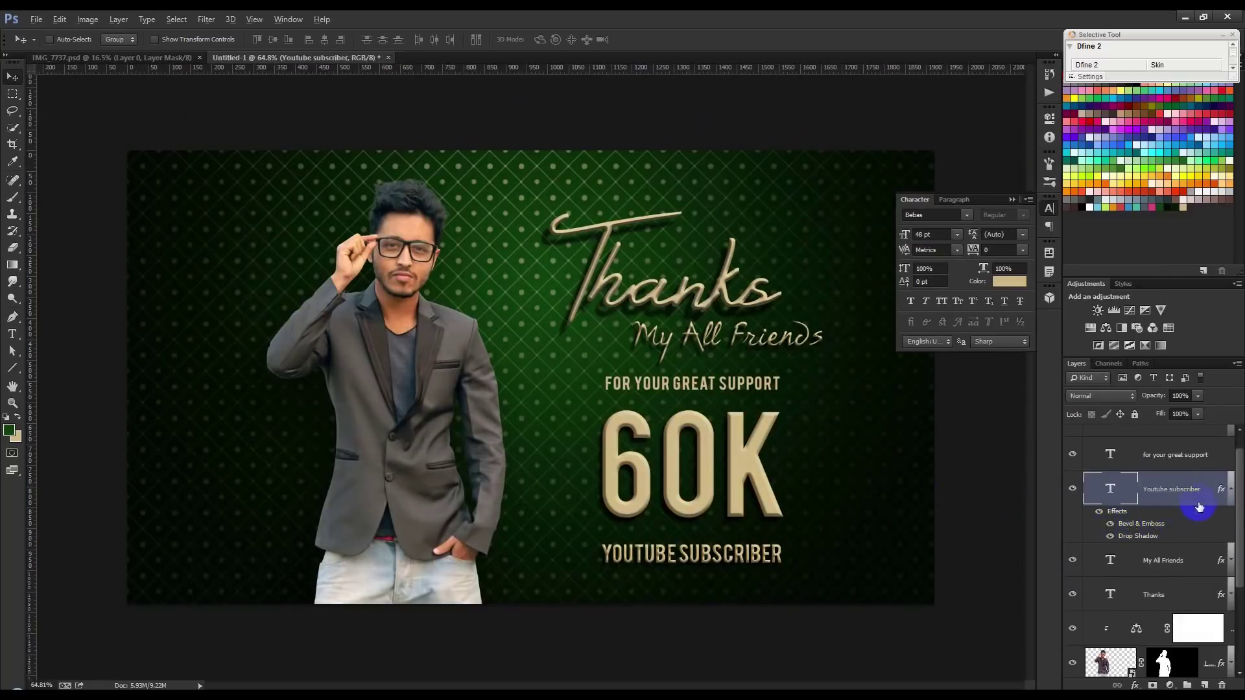
pyautogui.moveTo(1220, 489); pyautogui.dragTo(1227, 465)
pyautogui.click(1230, 461)
pyautogui.click(1110, 490)
pyautogui.scroll(-1, 1229, 462)
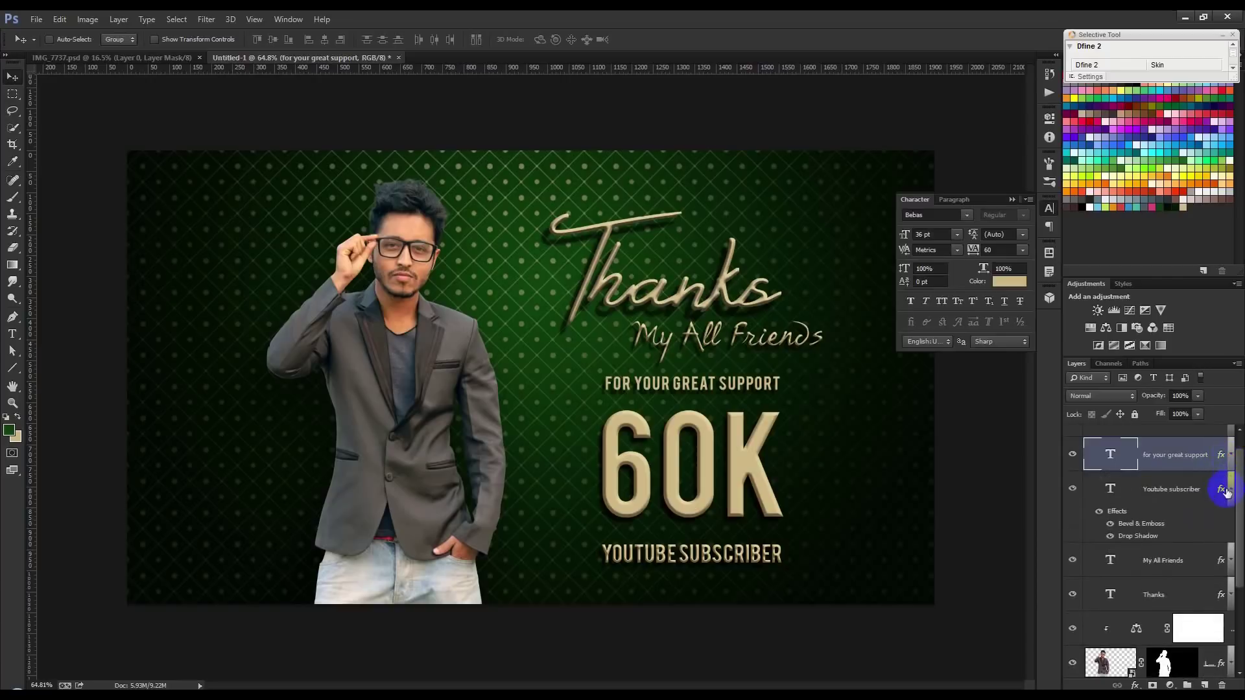
pyautogui.doubleClick(1220, 488)
pyautogui.click(1145, 230)
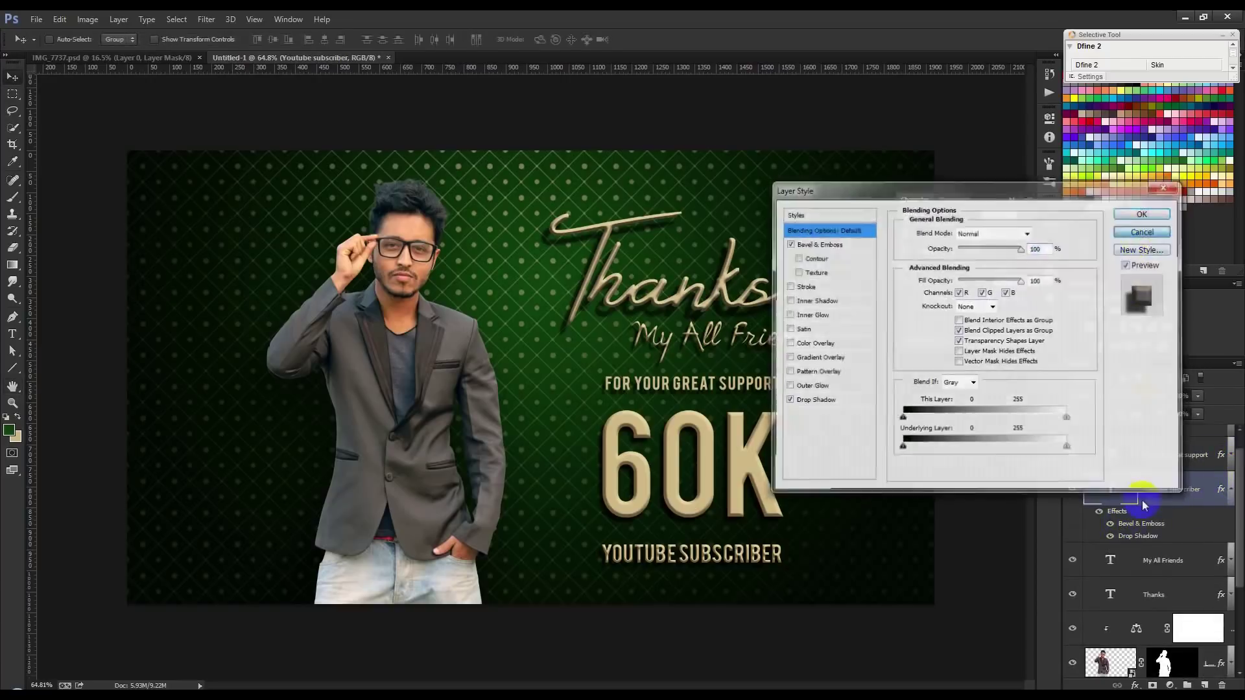
pyautogui.click(1110, 523)
pyautogui.scroll(1, 1235, 498)
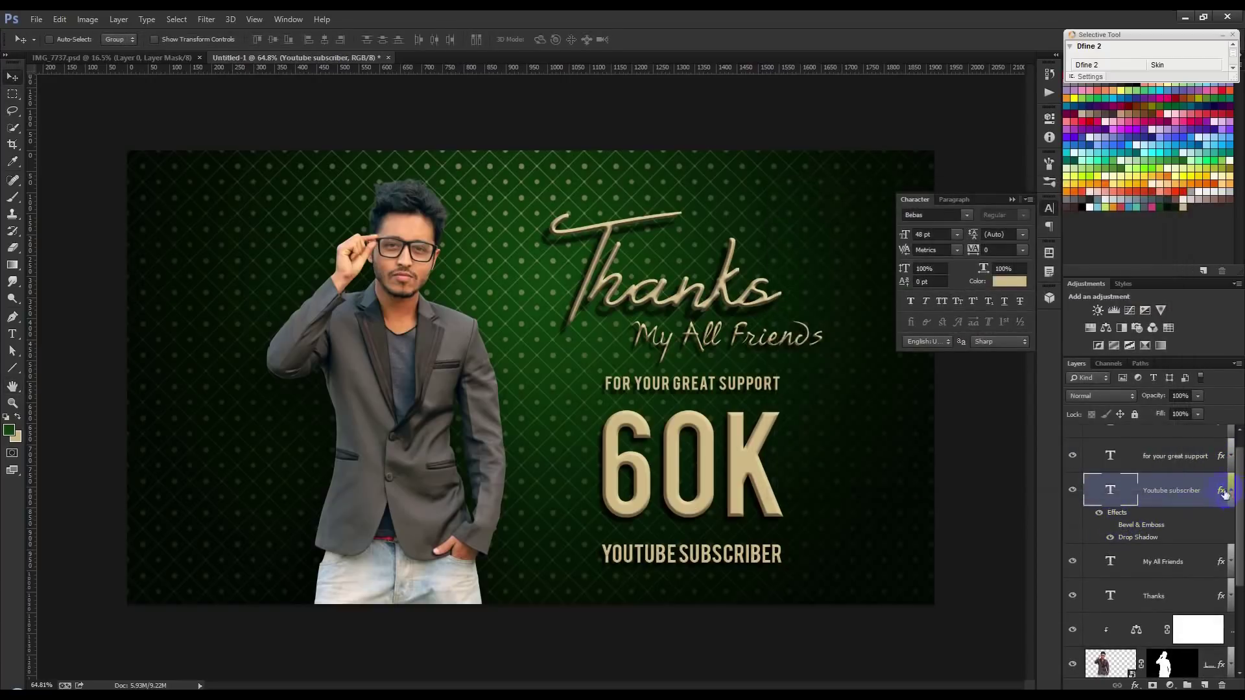
# Step: Group the five text layers into Group 1 and shift the block slightly
pyautogui.click(1013, 200)
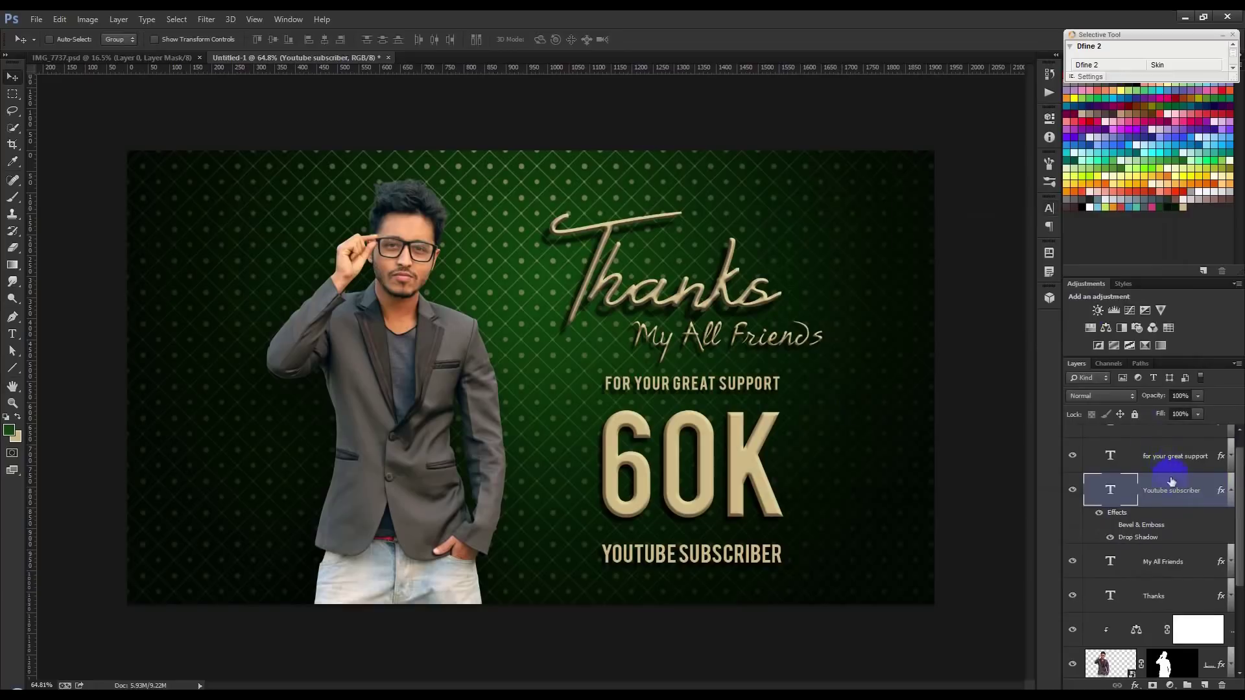
pyautogui.click(1154, 597)
pyautogui.scroll(1, 1155, 588)
pyautogui.keyDown('shift'); pyautogui.click(1164, 443); pyautogui.keyUp('shift')
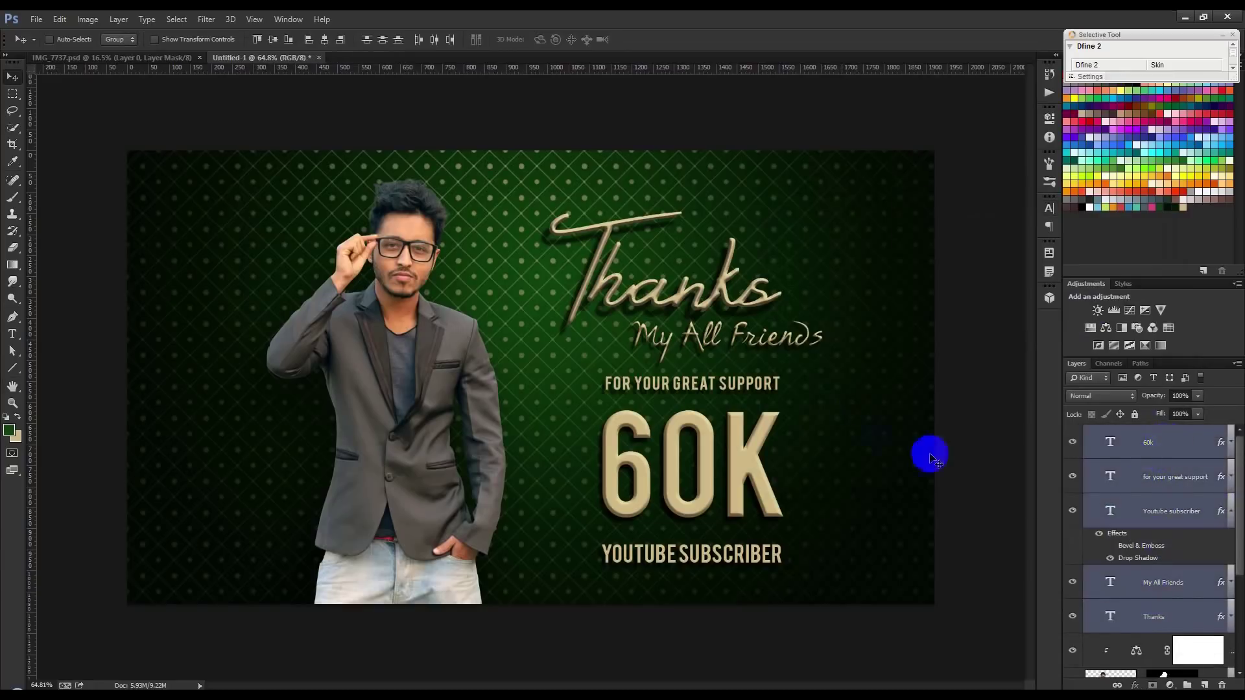
pyautogui.click(1230, 522)
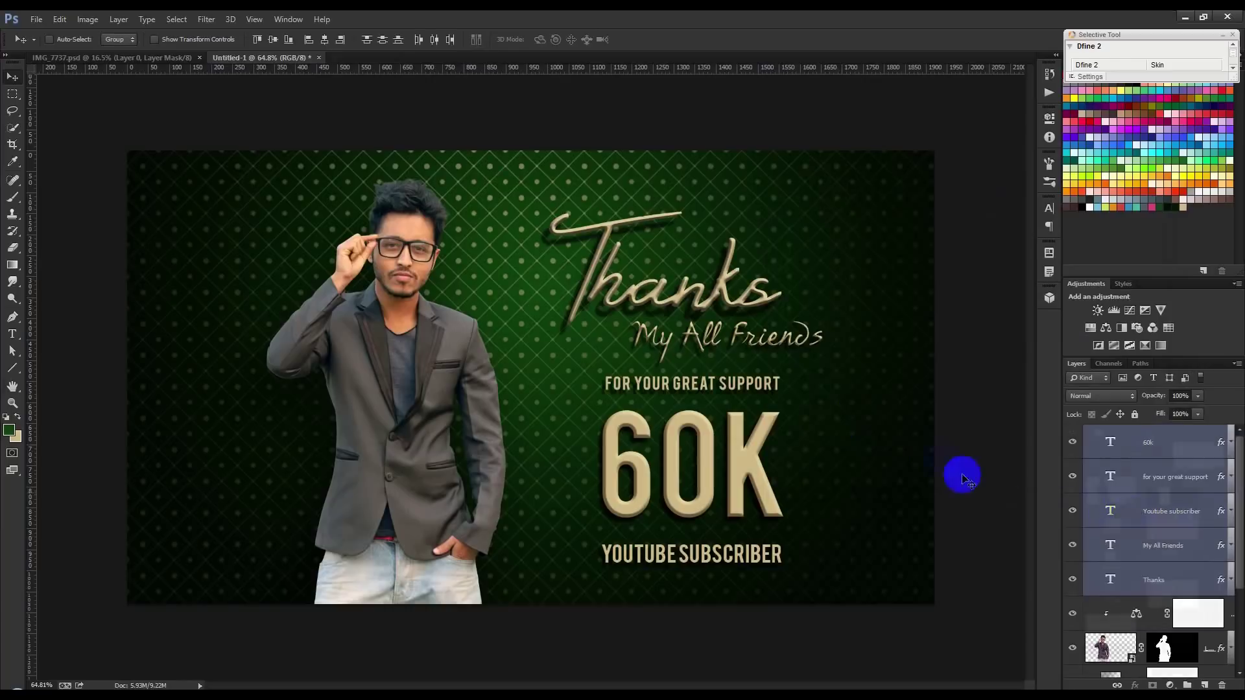
pyautogui.hotkey('ctrl', 'g')
pyautogui.moveTo(837, 429); pyautogui.dragTo(832, 425)
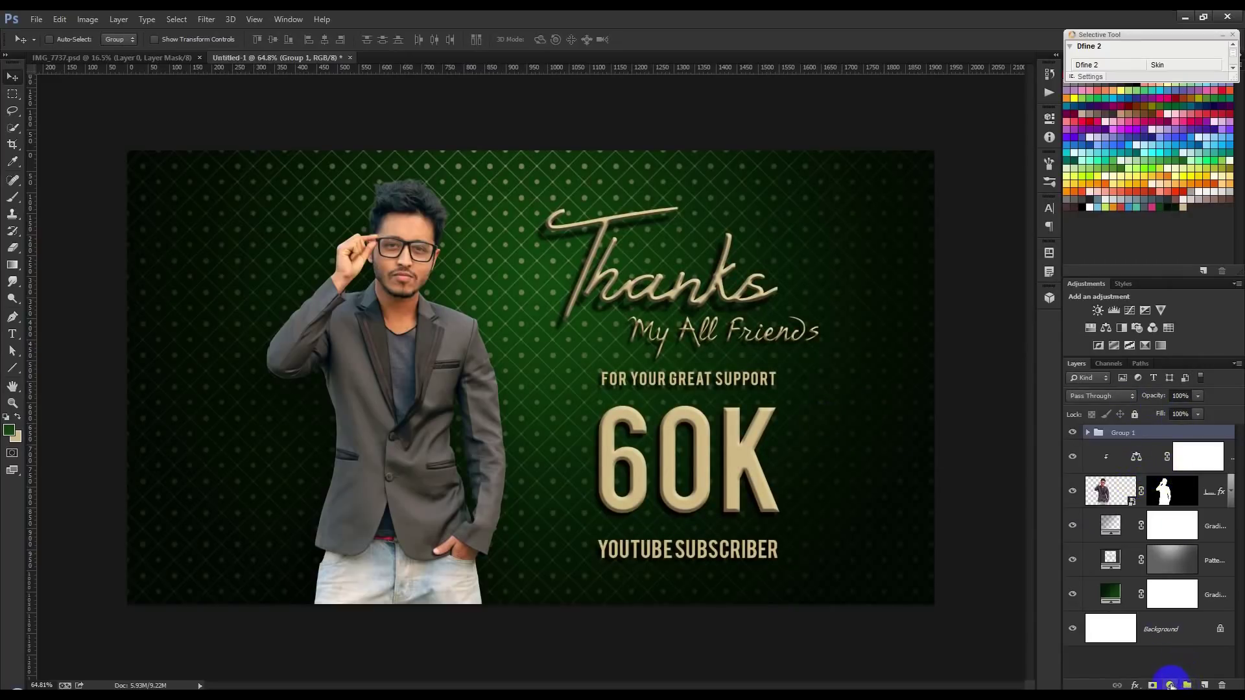
# Step: Give the man's photo a Selective Color layer: Neutrals Yellow +8, Black +12; Blacks Black +7
pyautogui.click(1110, 491)
pyautogui.click(1152, 685)
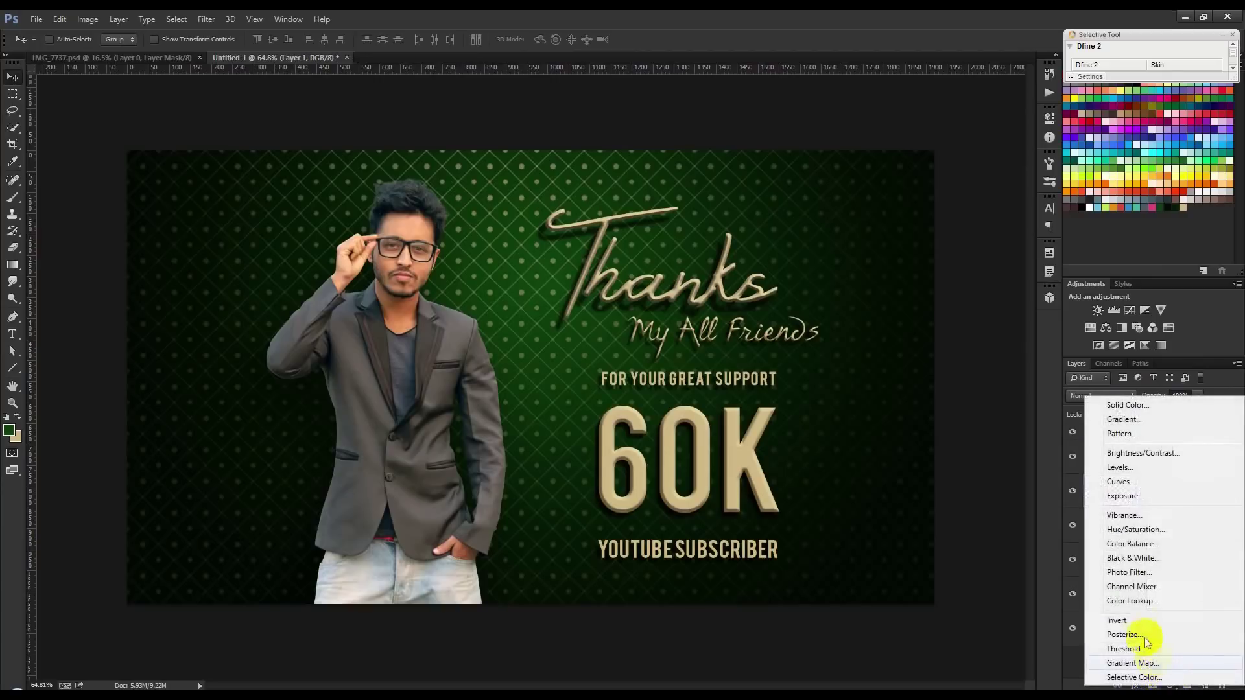
pyautogui.click(1133, 677)
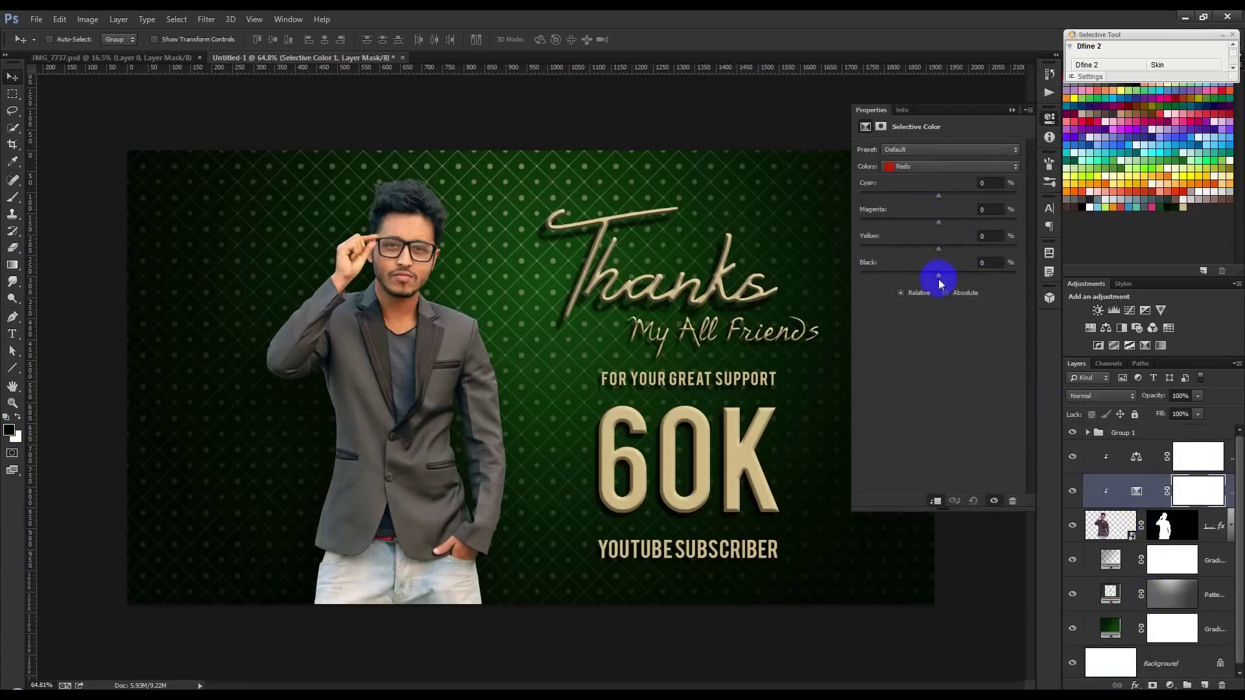
pyautogui.click(932, 168)
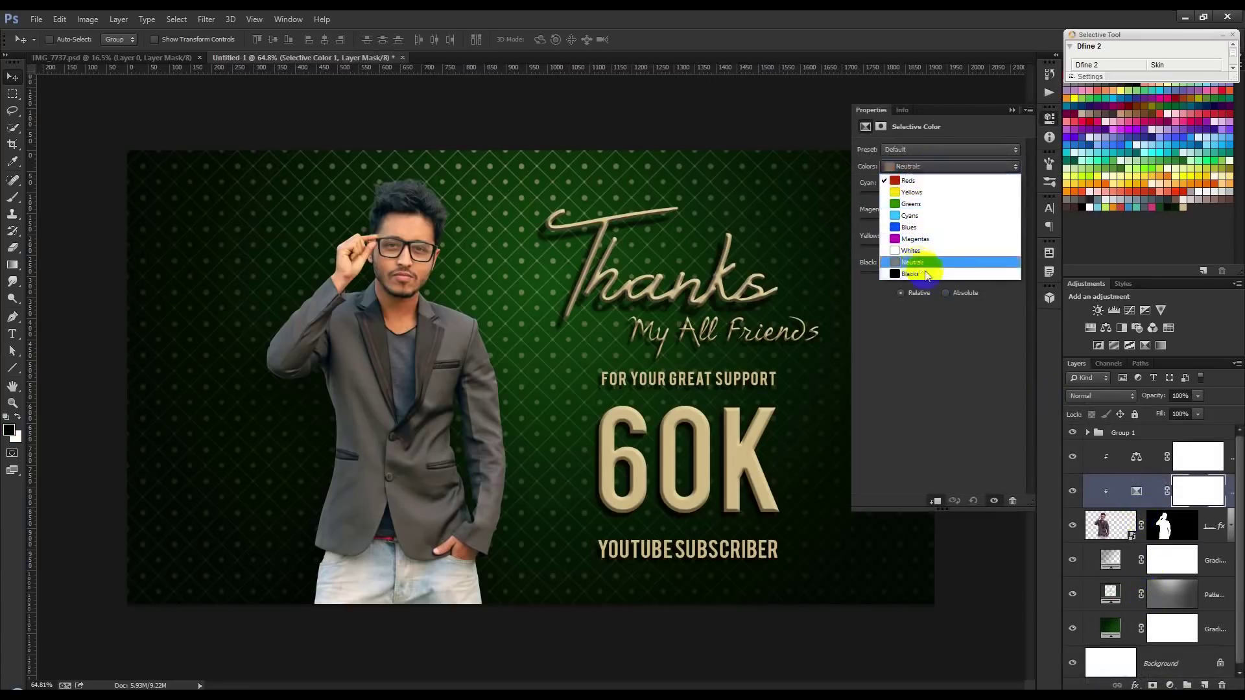
pyautogui.click(940, 269)
pyautogui.moveTo(949, 278)
pyautogui.mouseDown()
pyautogui.moveTo(939, 273)
pyautogui.moveTo(949, 277)
pyautogui.mouseUp()
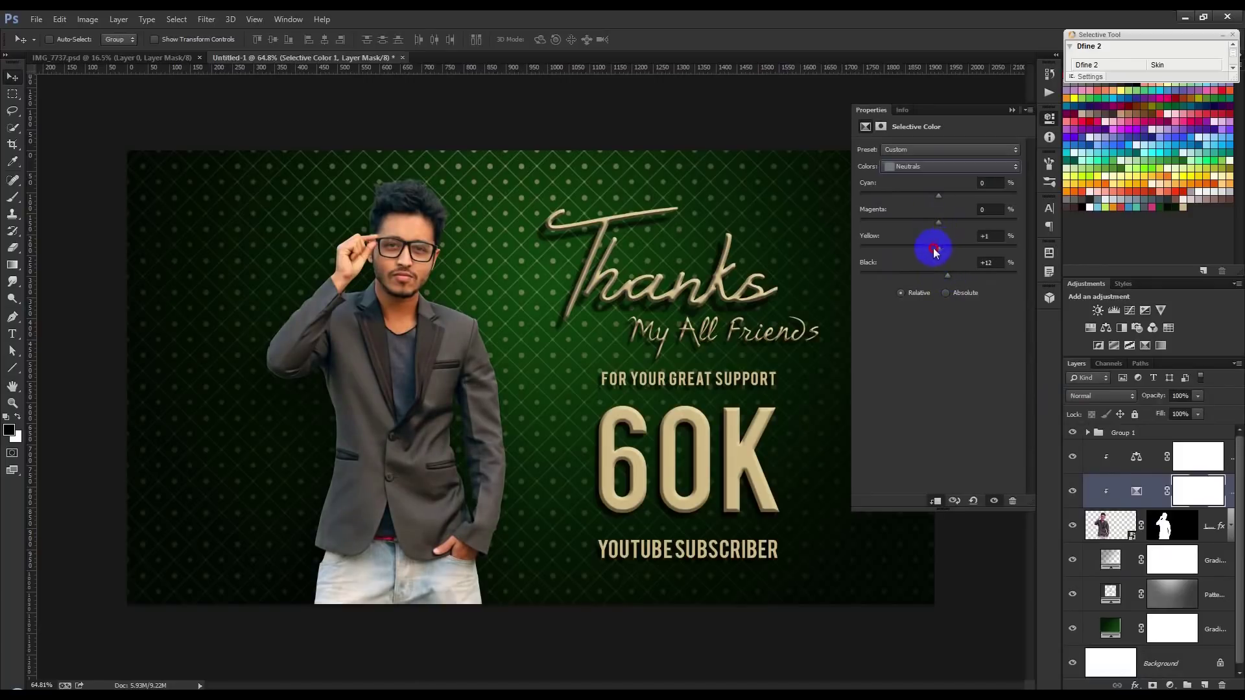
pyautogui.moveTo(931, 247); pyautogui.dragTo(945, 249)
pyautogui.click(943, 170)
pyautogui.click(944, 277)
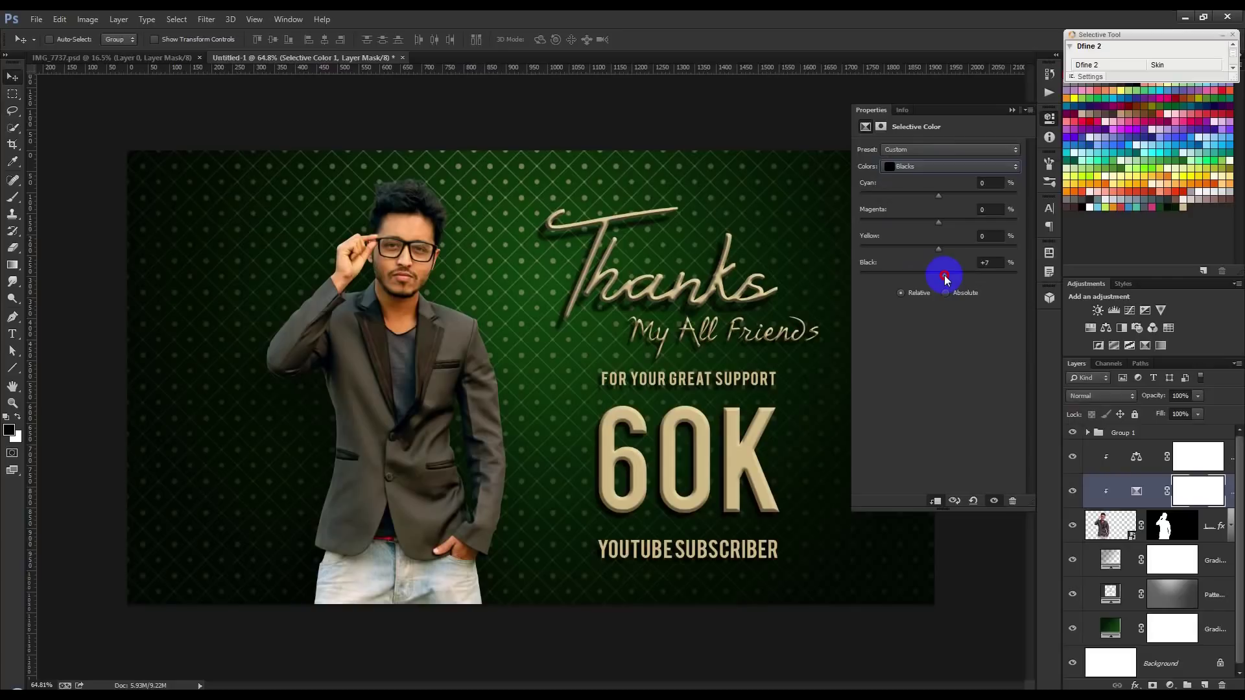
pyautogui.click(1012, 111)
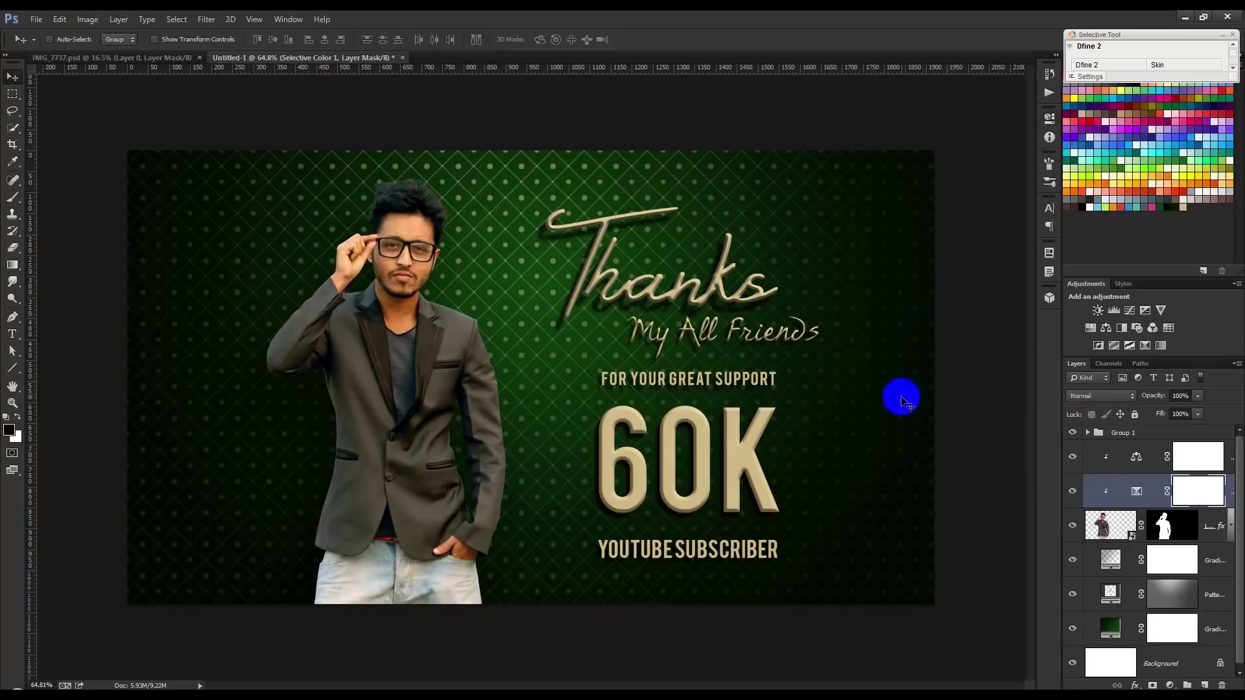
pyautogui.click(1155, 441)
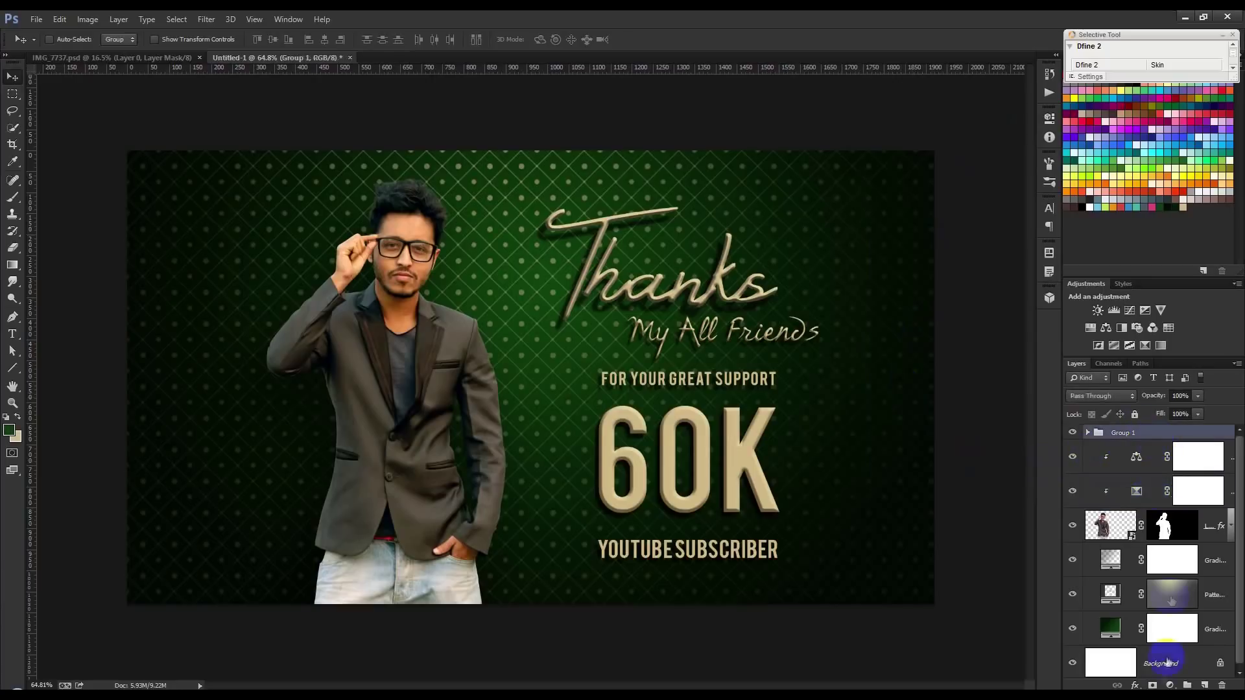
# Step: Add a Gradient fill layer using the transparent gradient preset
pyautogui.click(1169, 686)
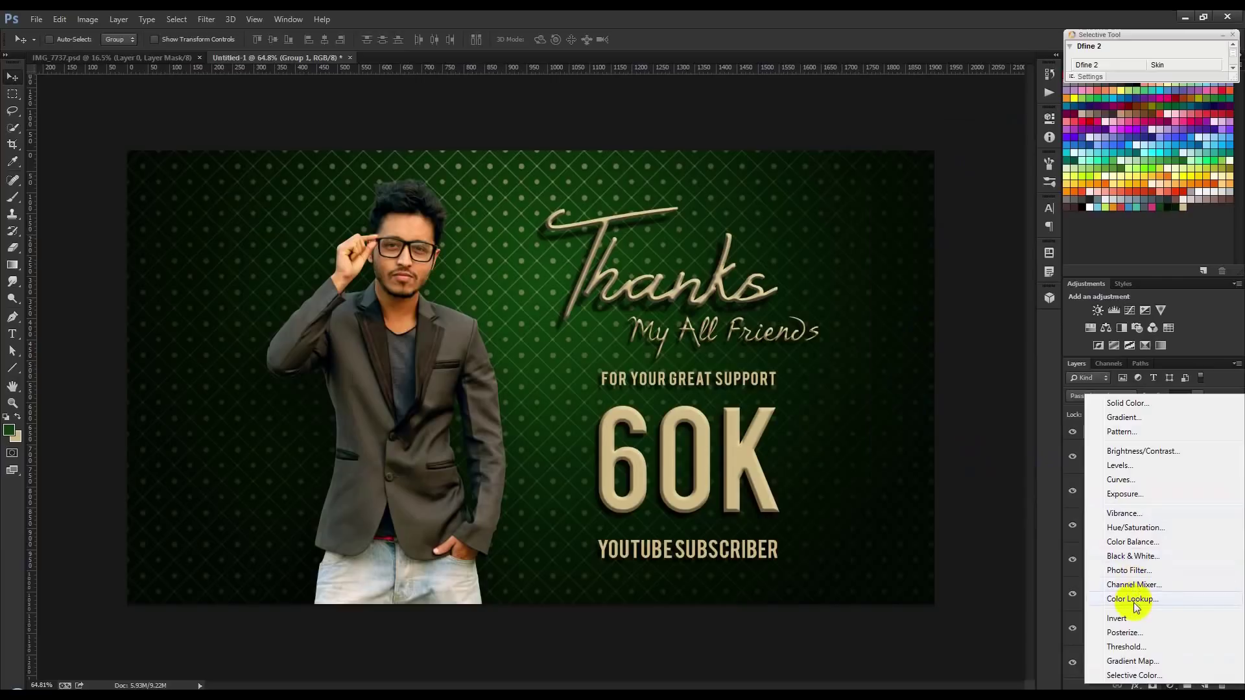
pyautogui.click(1124, 416)
pyautogui.click(976, 180)
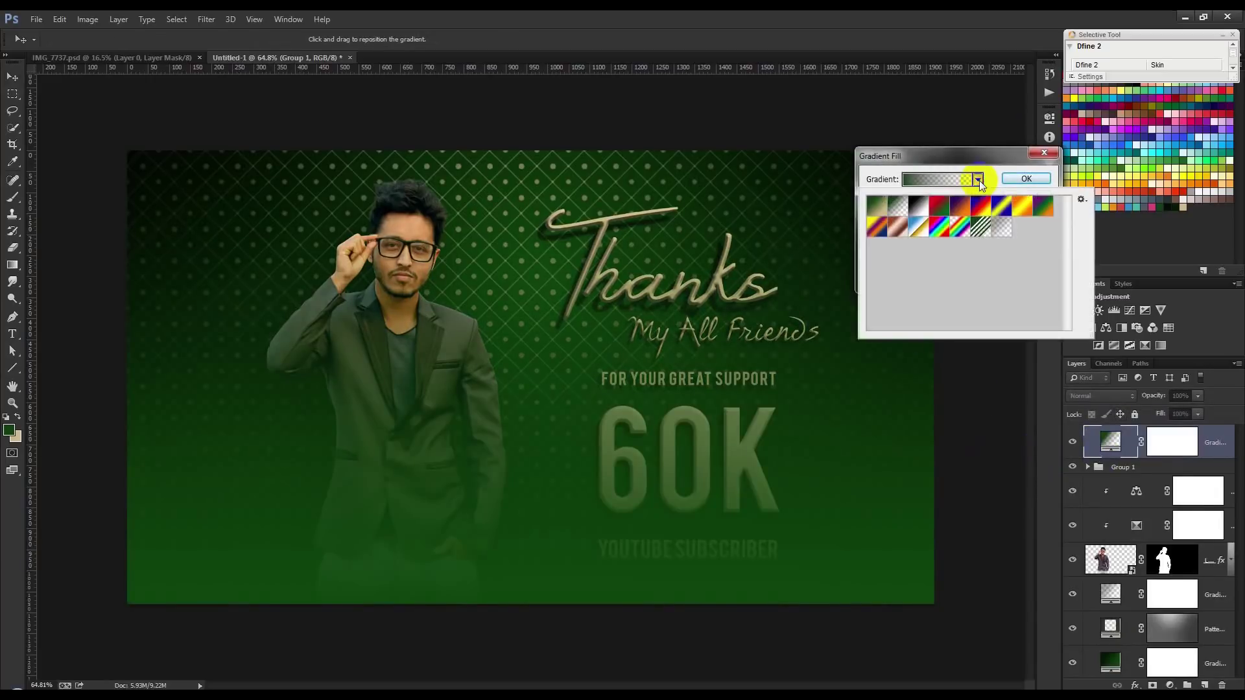
pyautogui.click(1001, 226)
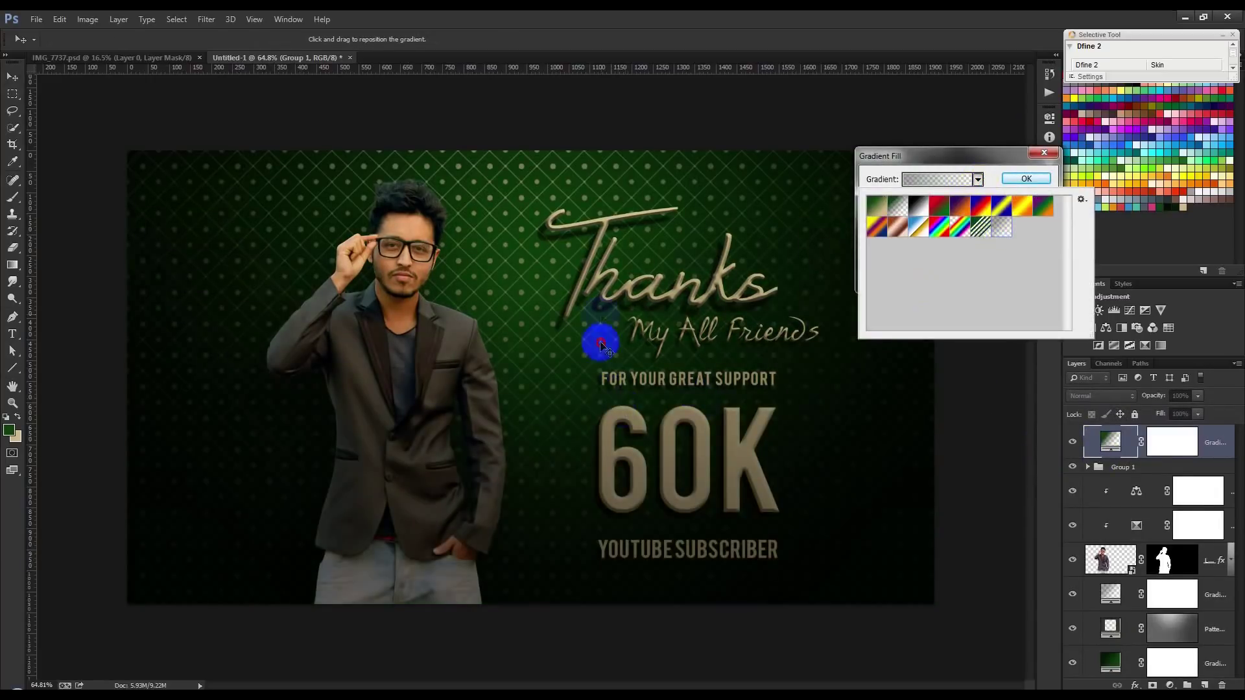
pyautogui.click(596, 339)
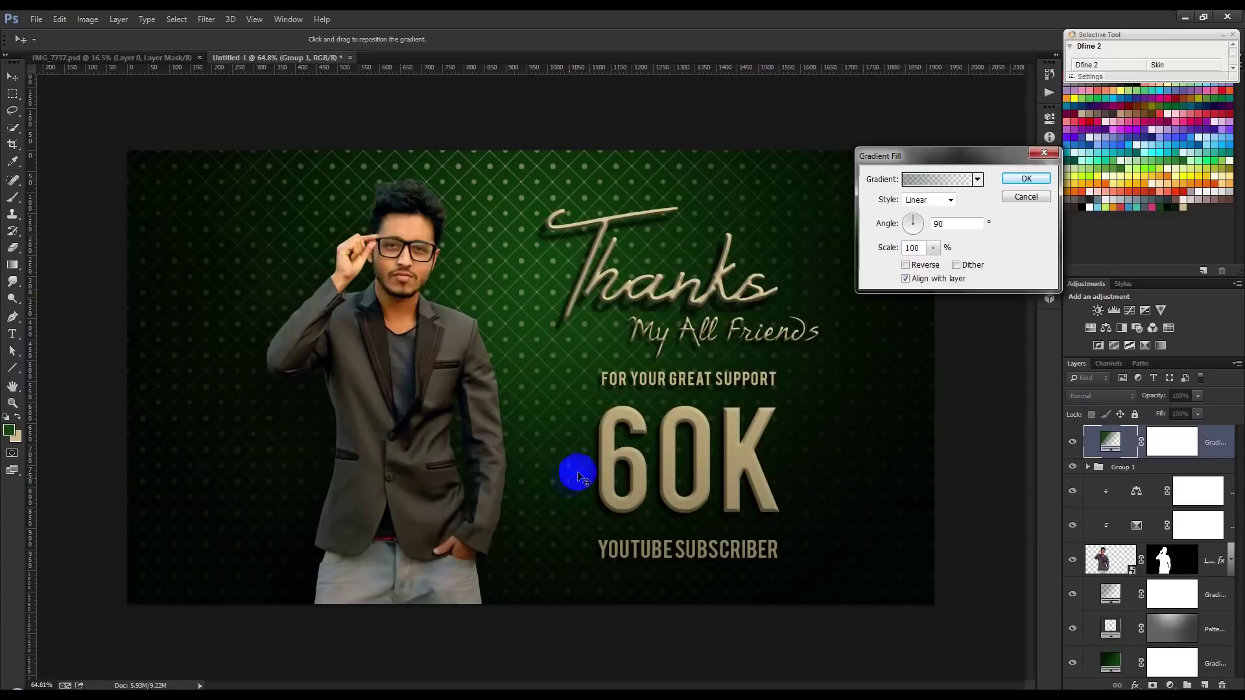
pyautogui.click(1021, 179)
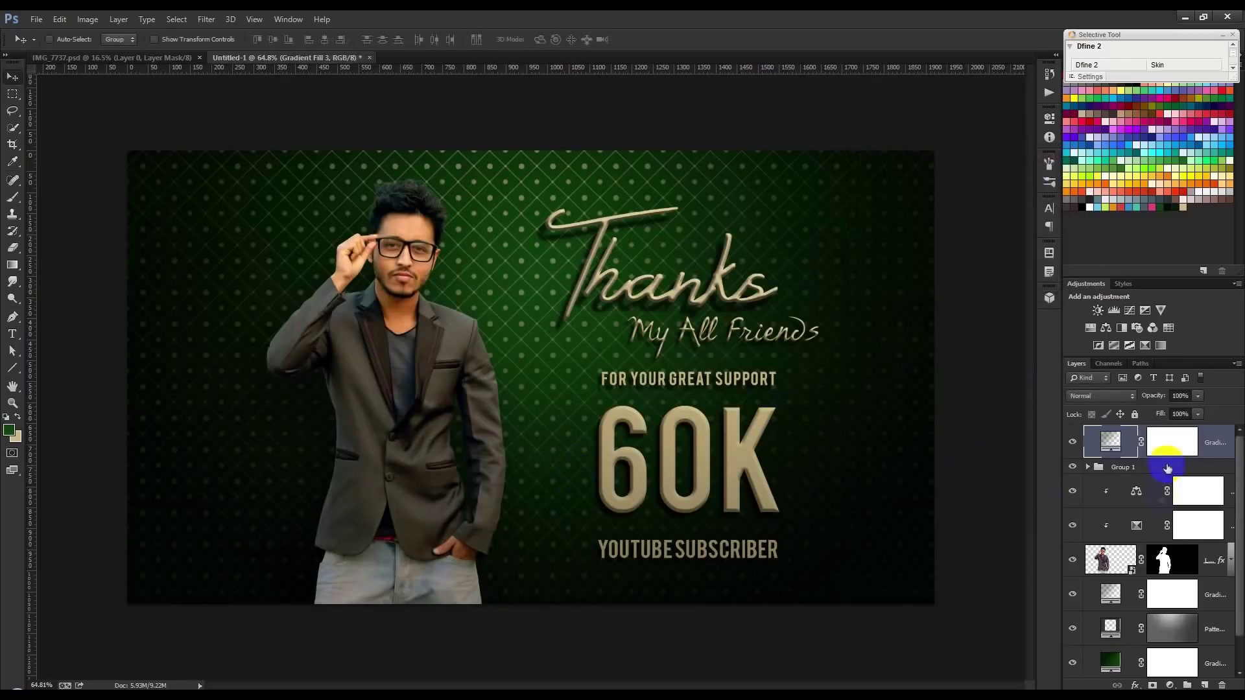
# Step: Move the text group slightly up, keeping it below the gradient layer
pyautogui.click(1145, 472)
pyautogui.moveTo(742, 446)
pyautogui.mouseDown()
pyautogui.moveTo(742, 425)
pyautogui.moveTo(733, 433)
pyautogui.mouseUp()
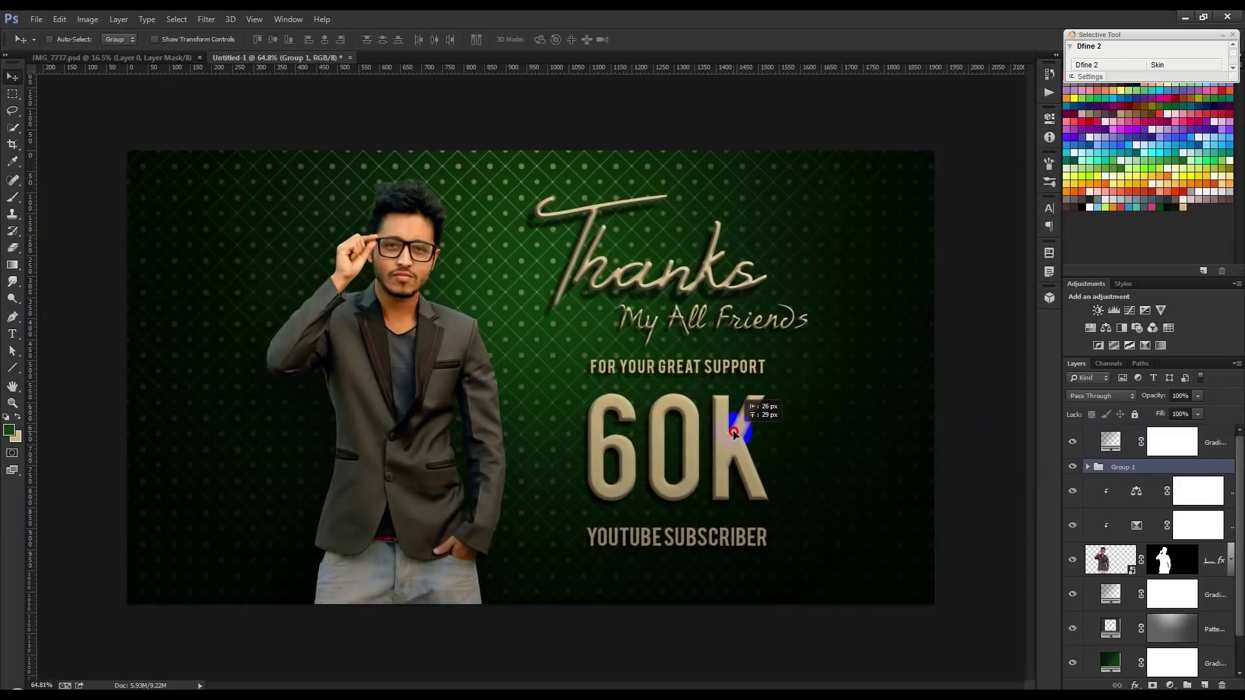
pyautogui.moveTo(734, 433); pyautogui.dragTo(735, 435)
pyautogui.moveTo(1136, 467); pyautogui.dragTo(1123, 439)
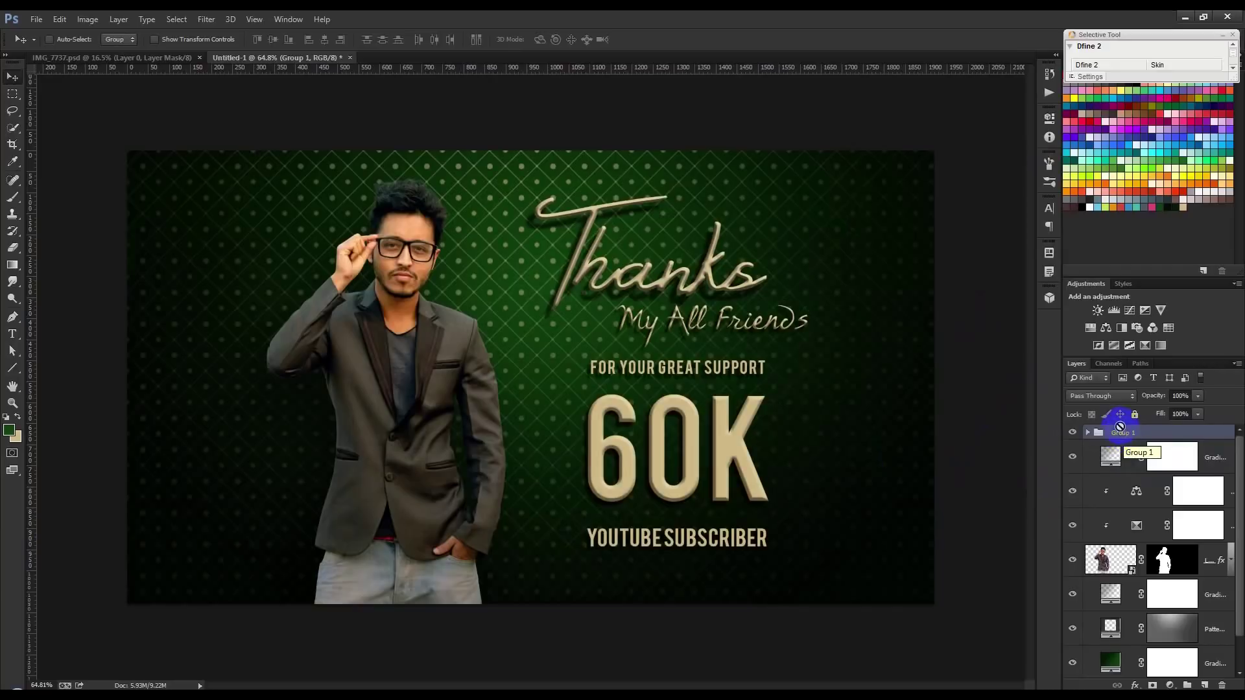
pyautogui.moveTo(1119, 427); pyautogui.dragTo(1121, 473)
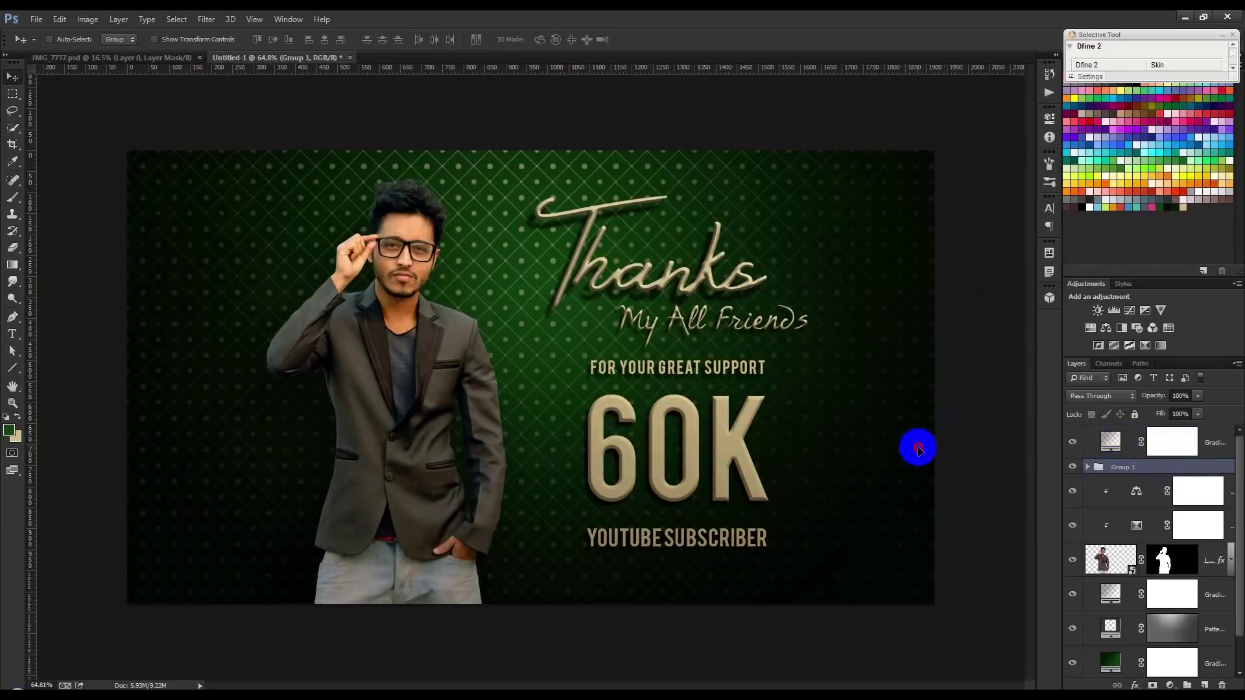
pyautogui.moveTo(918, 448); pyautogui.dragTo(921, 451)
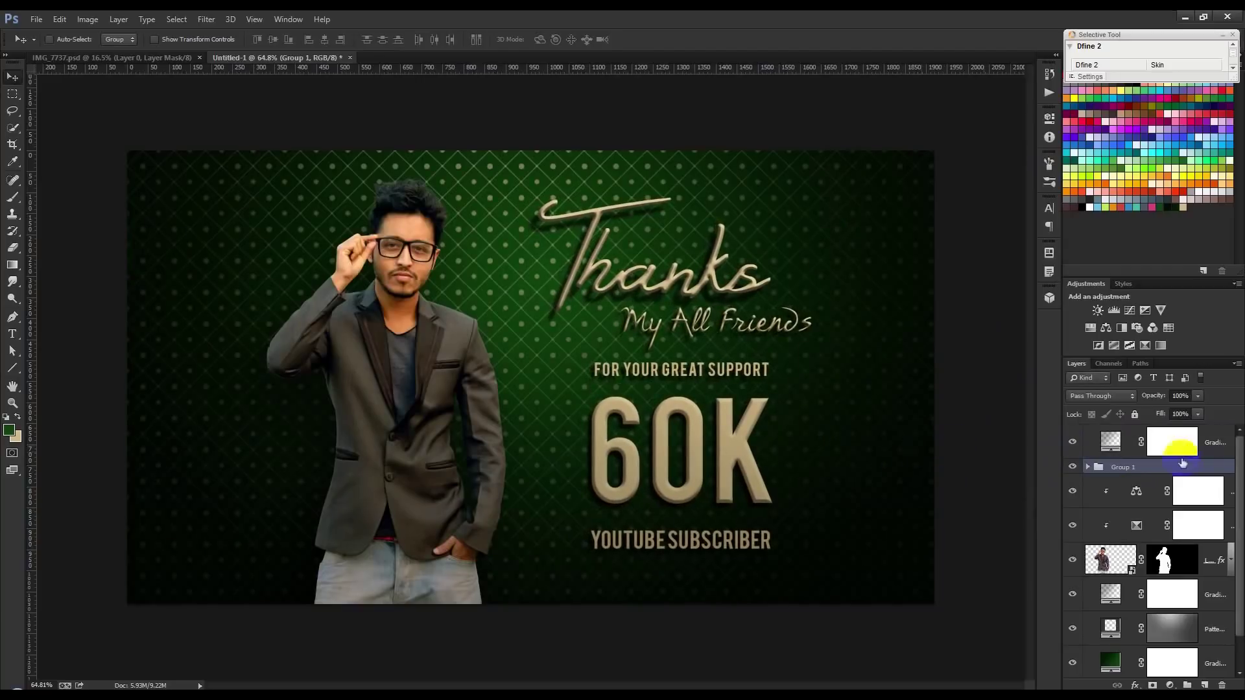
pyautogui.click(1230, 446)
# Step: Add a reversed radial black-to-white gradient fill with its bright centre moved upward
pyautogui.click(1173, 686)
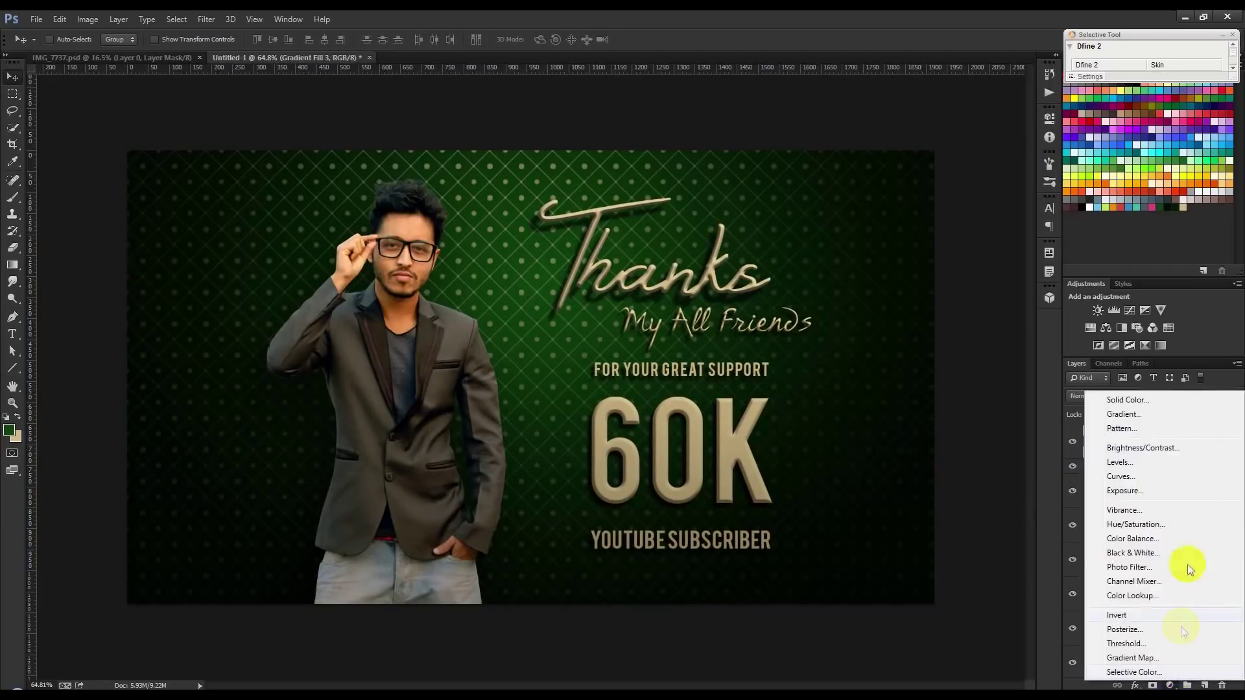
pyautogui.click(1123, 415)
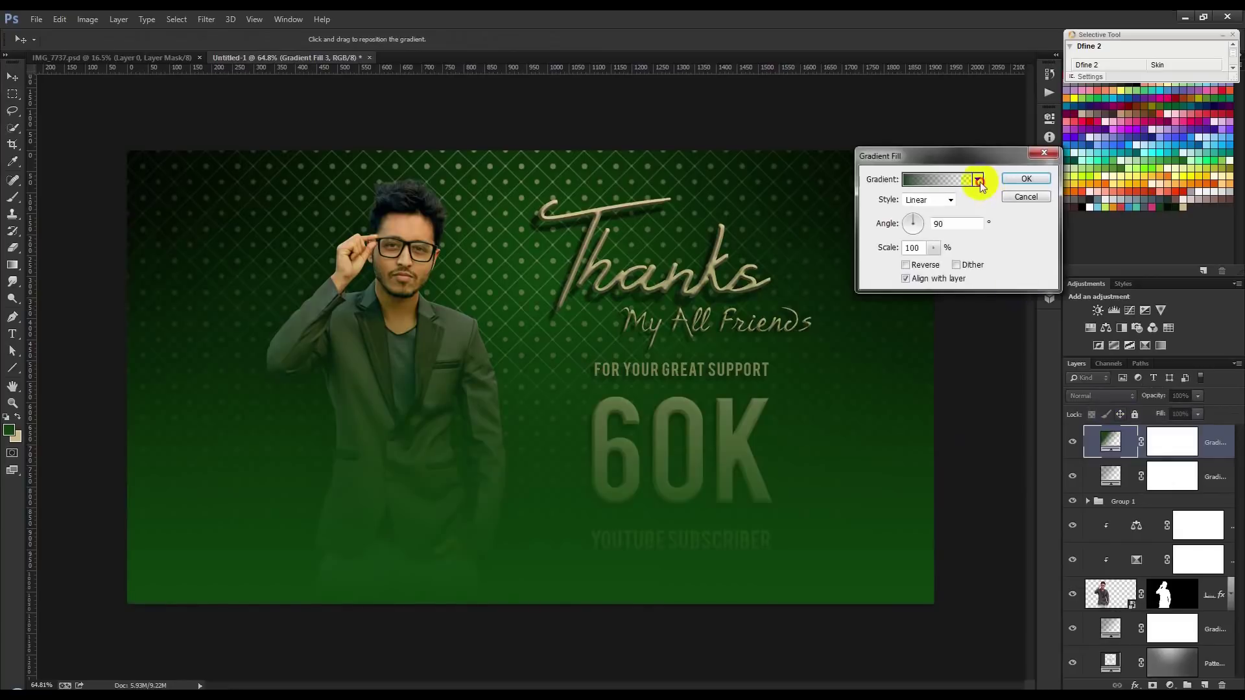
pyautogui.click(977, 180)
pyautogui.click(918, 206)
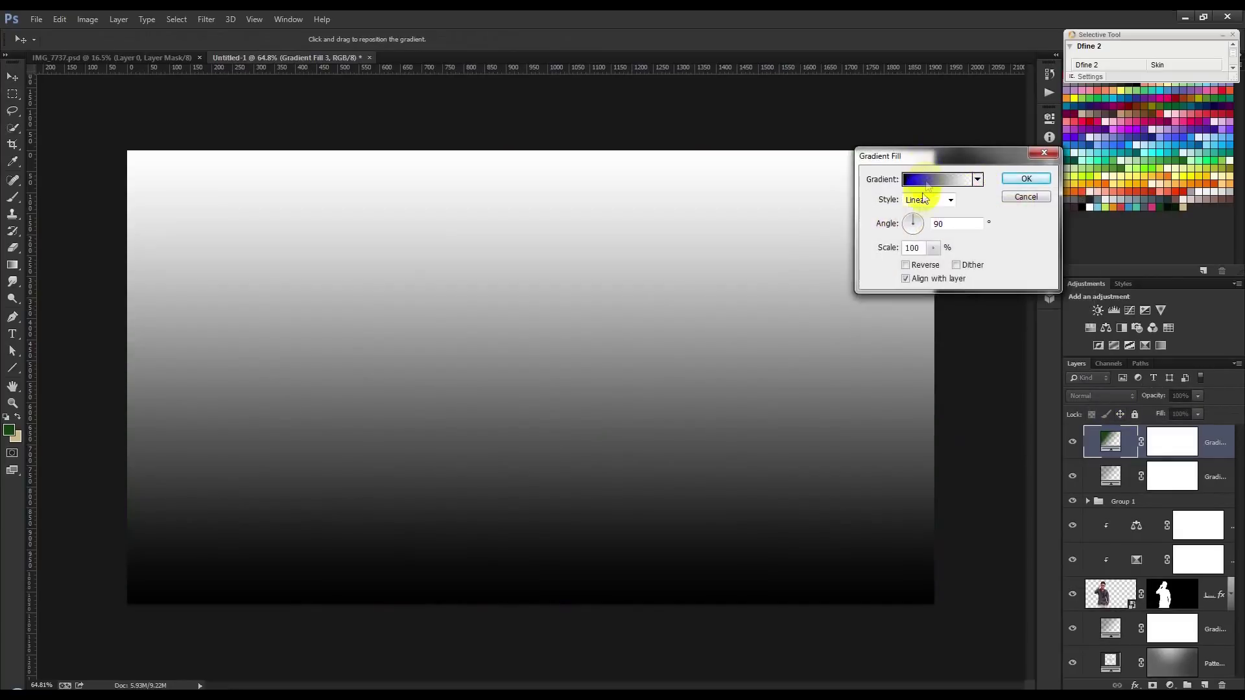
pyautogui.click(916, 199)
pyautogui.click(911, 223)
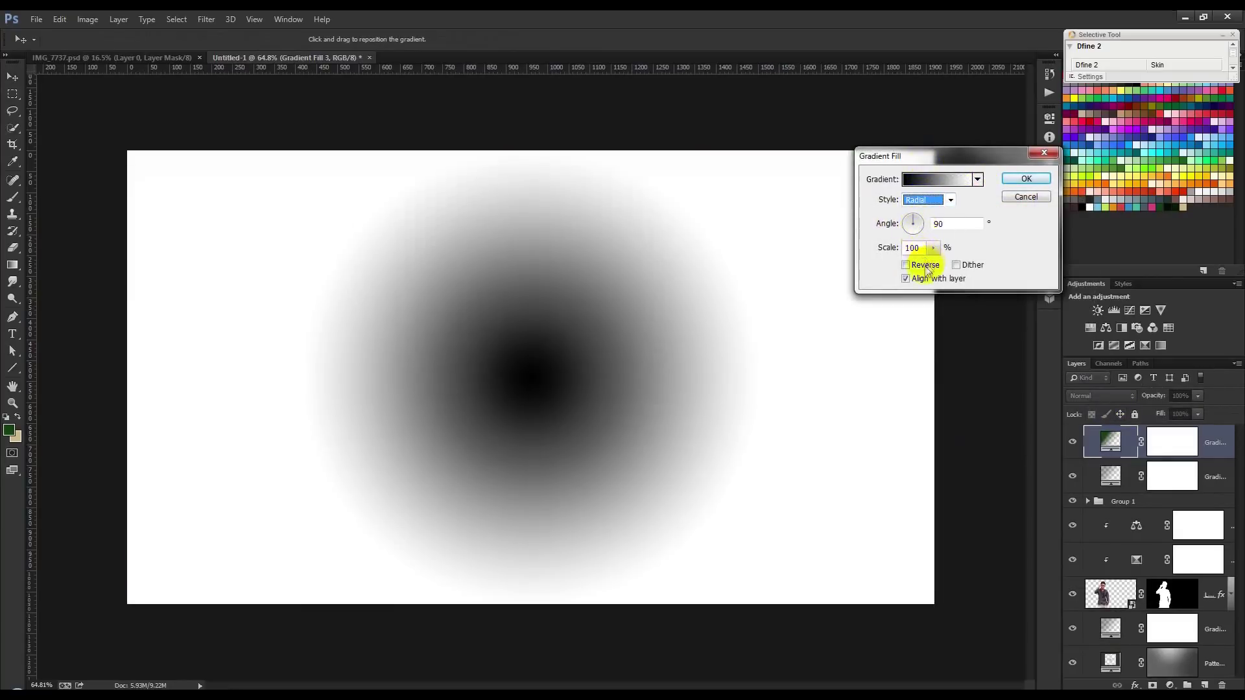
pyautogui.click(906, 264)
pyautogui.moveTo(608, 366); pyautogui.dragTo(615, 308)
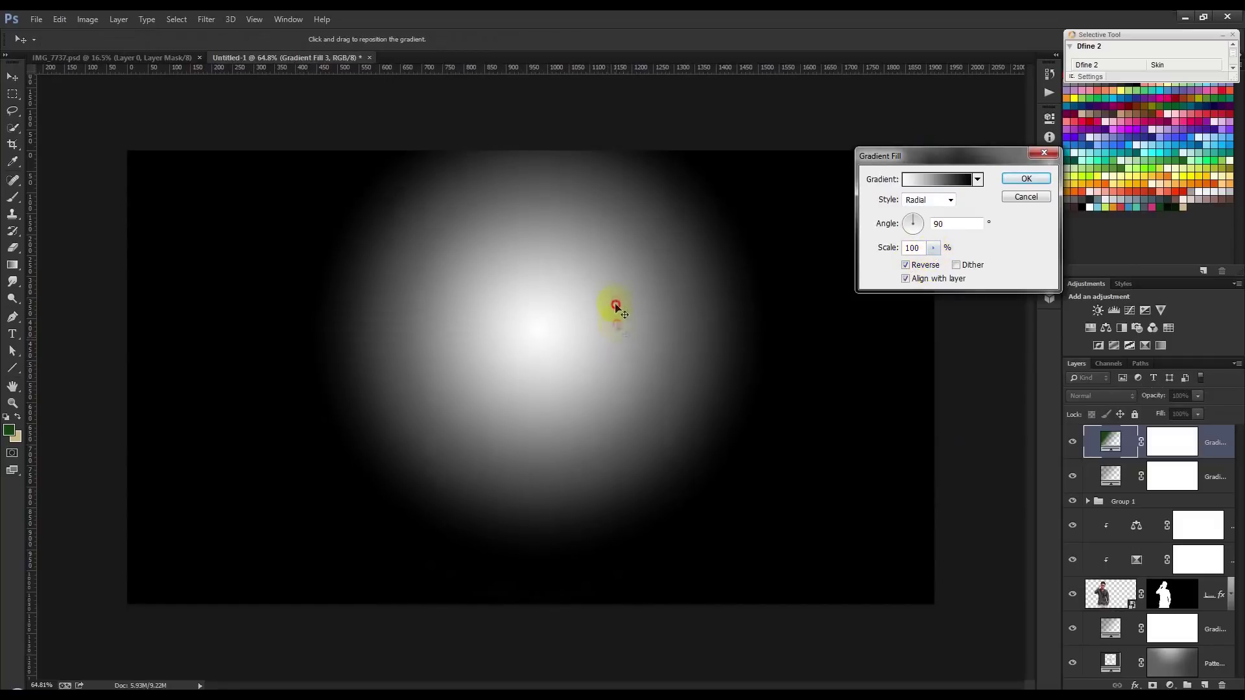
pyautogui.moveTo(920, 223); pyautogui.dragTo(918, 219)
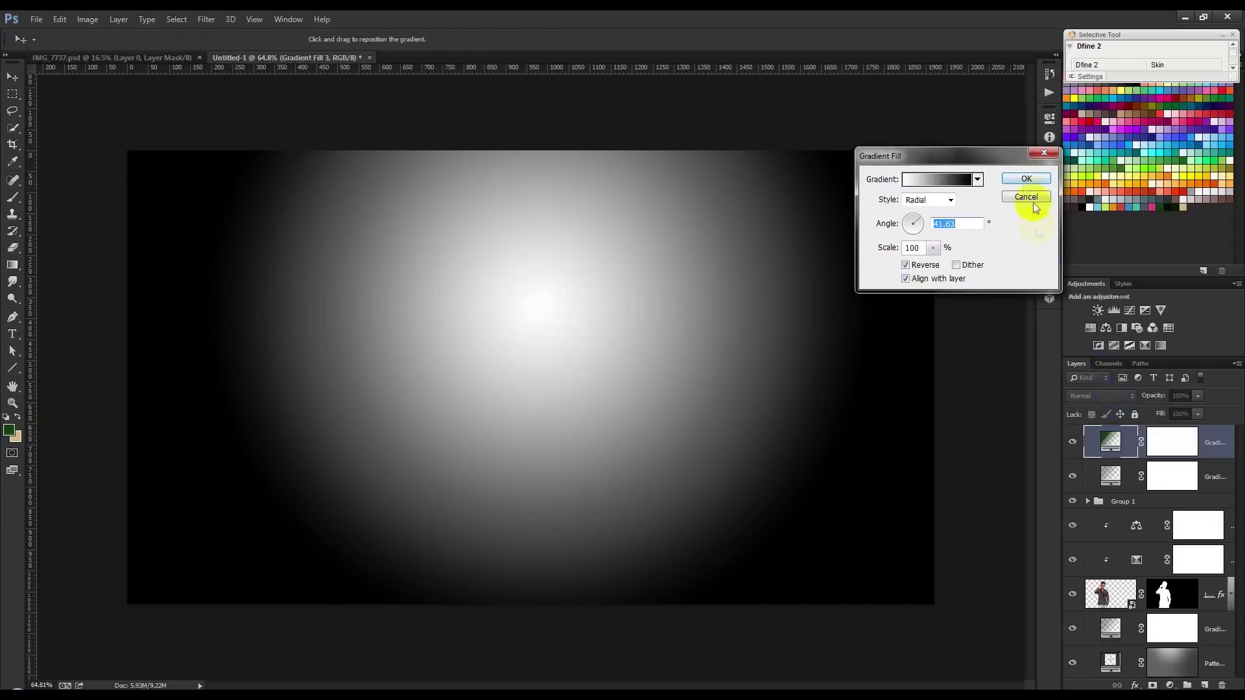
pyautogui.click(1026, 178)
# Step: Blend the vignette as Soft Light and set its gradient scale to 149%
pyautogui.click(1100, 396)
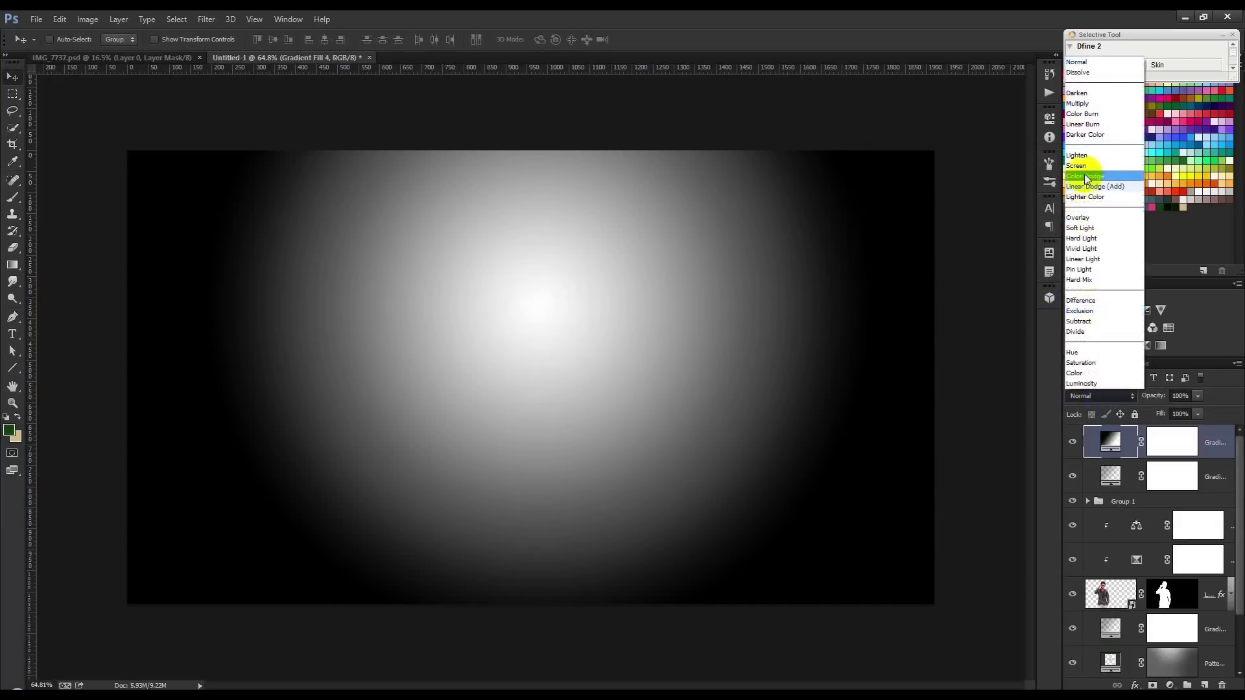
pyautogui.click(1080, 227)
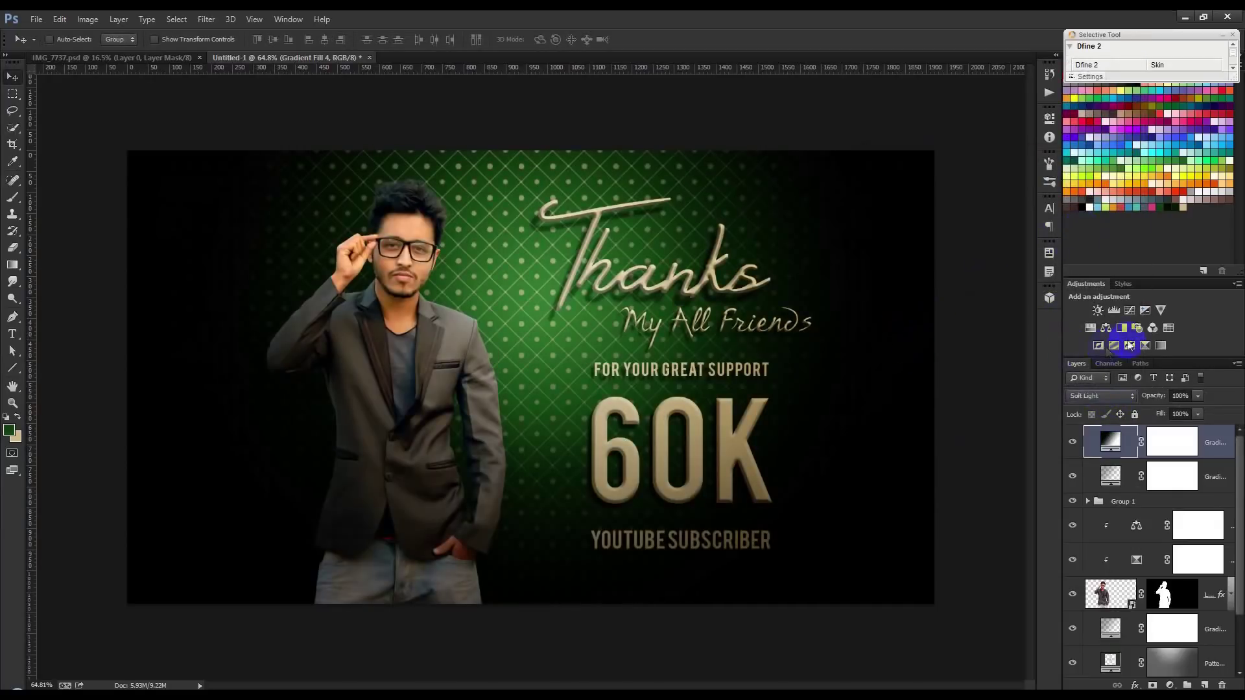
pyautogui.doubleClick(1122, 443)
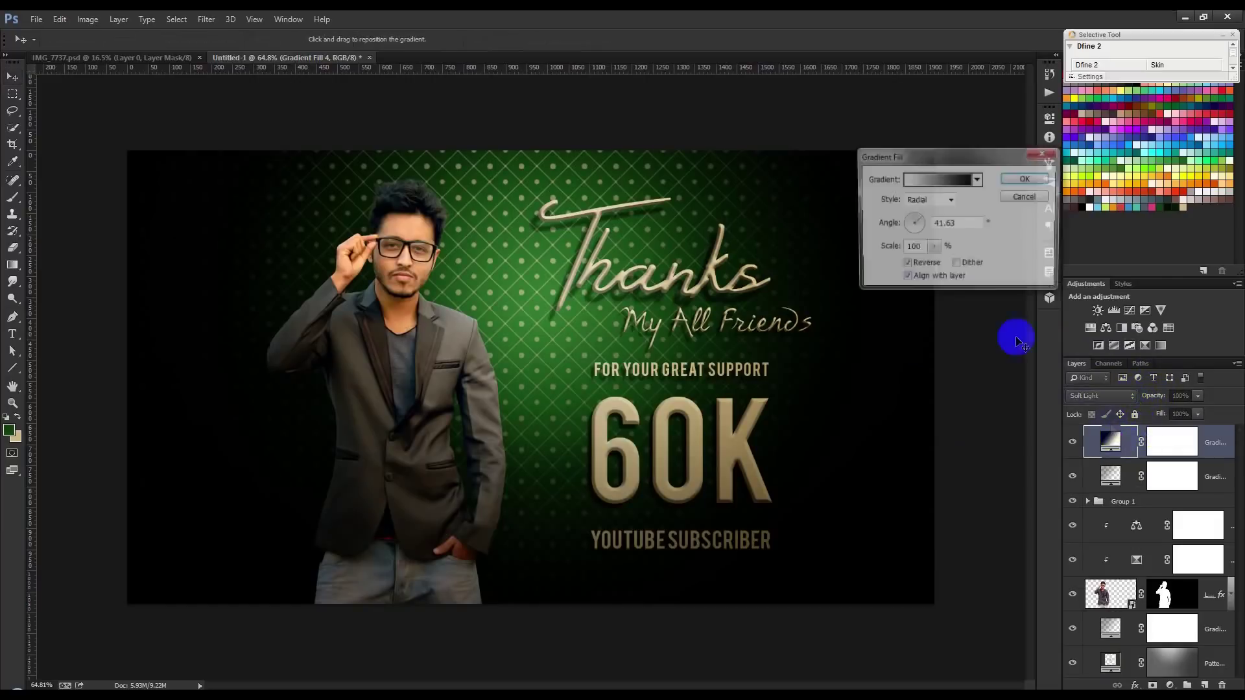
pyautogui.moveTo(933, 248); pyautogui.dragTo(943, 267)
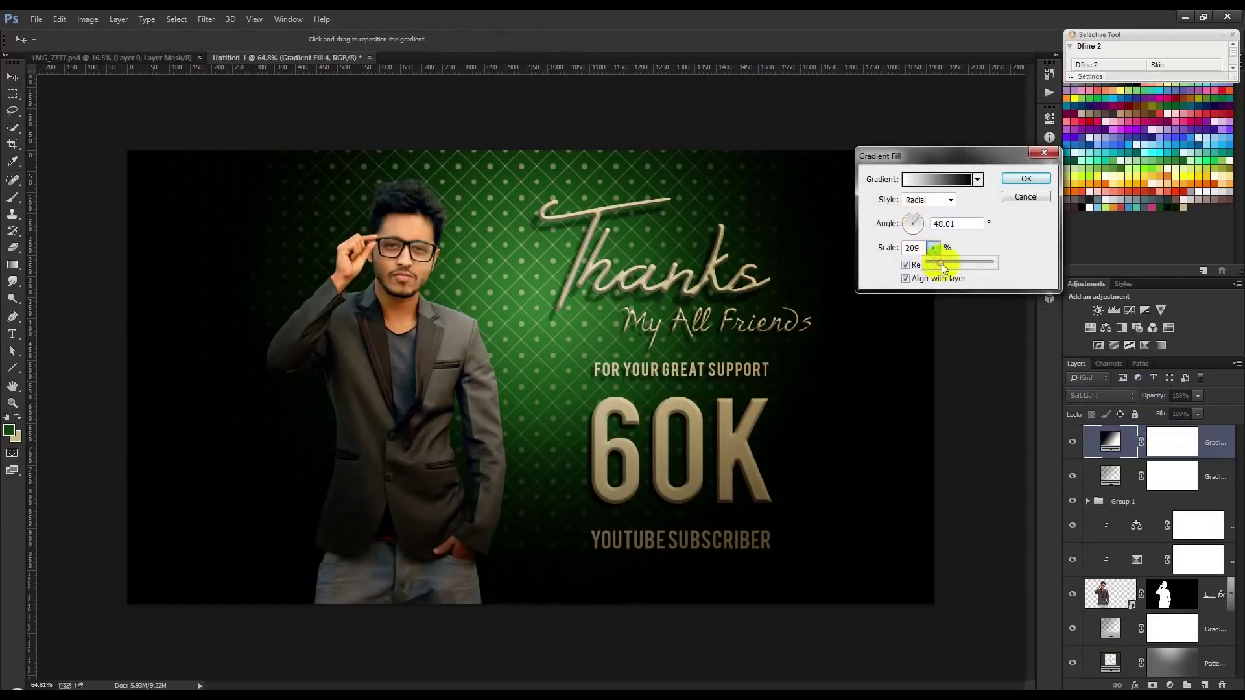
pyautogui.moveTo(938, 267); pyautogui.dragTo(929, 267)
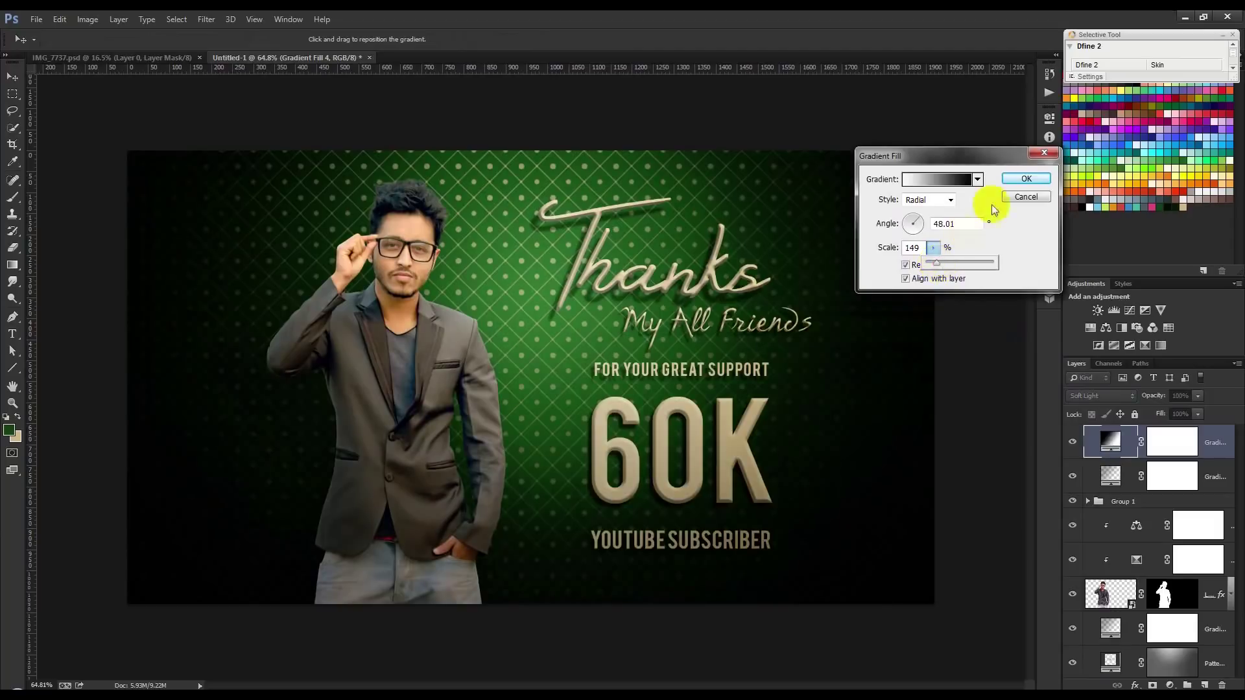
pyautogui.click(1026, 178)
pyautogui.click(1100, 395)
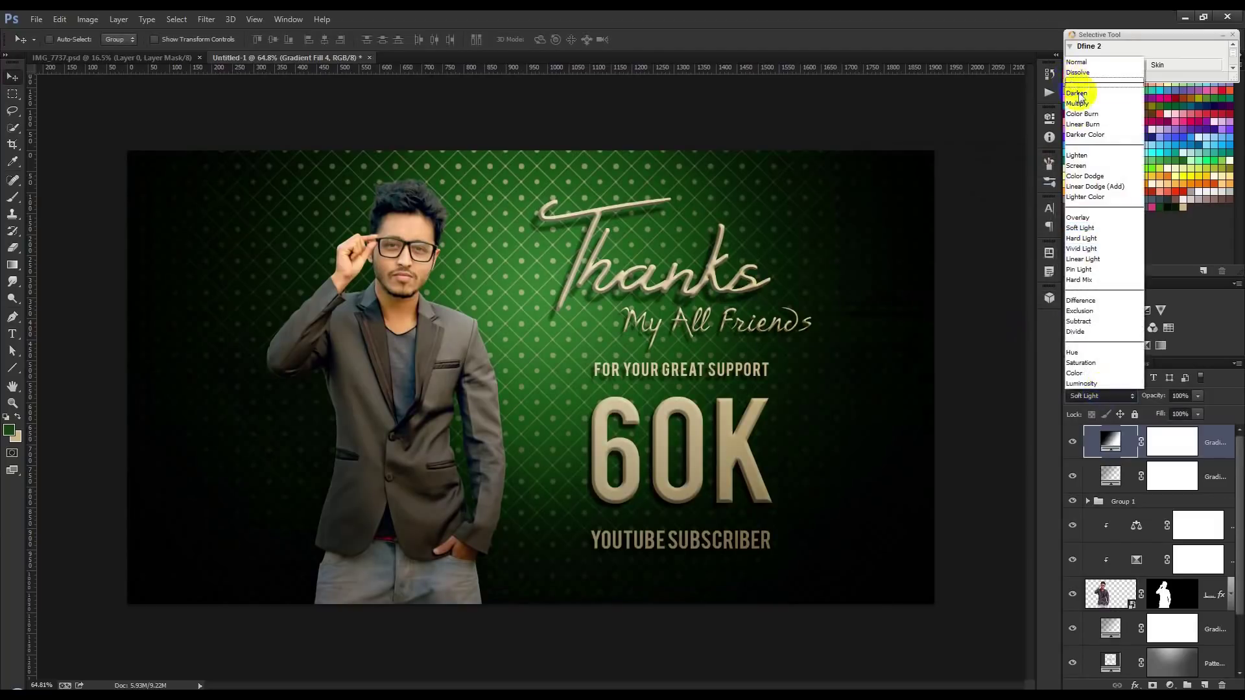
# Step: Try Darken blending on the vignette and scroll through the blend modes
pyautogui.click(1076, 92)
pyautogui.scroll(-1, 1100, 395)
pyautogui.scroll(-3, 1100, 396)
pyautogui.scroll(-2, 1100, 395)
pyautogui.scroll(-1, 1100, 395)
pyautogui.scroll(-2, 1100, 395)
pyautogui.scroll(-3, 1100, 396)
pyautogui.scroll(-1, 1100, 395)
pyautogui.scroll(-2, 1100, 396)
pyautogui.scroll(-2, 1101, 396)
pyautogui.scroll(-1, 1100, 396)
pyautogui.scroll(-1, 1100, 396)
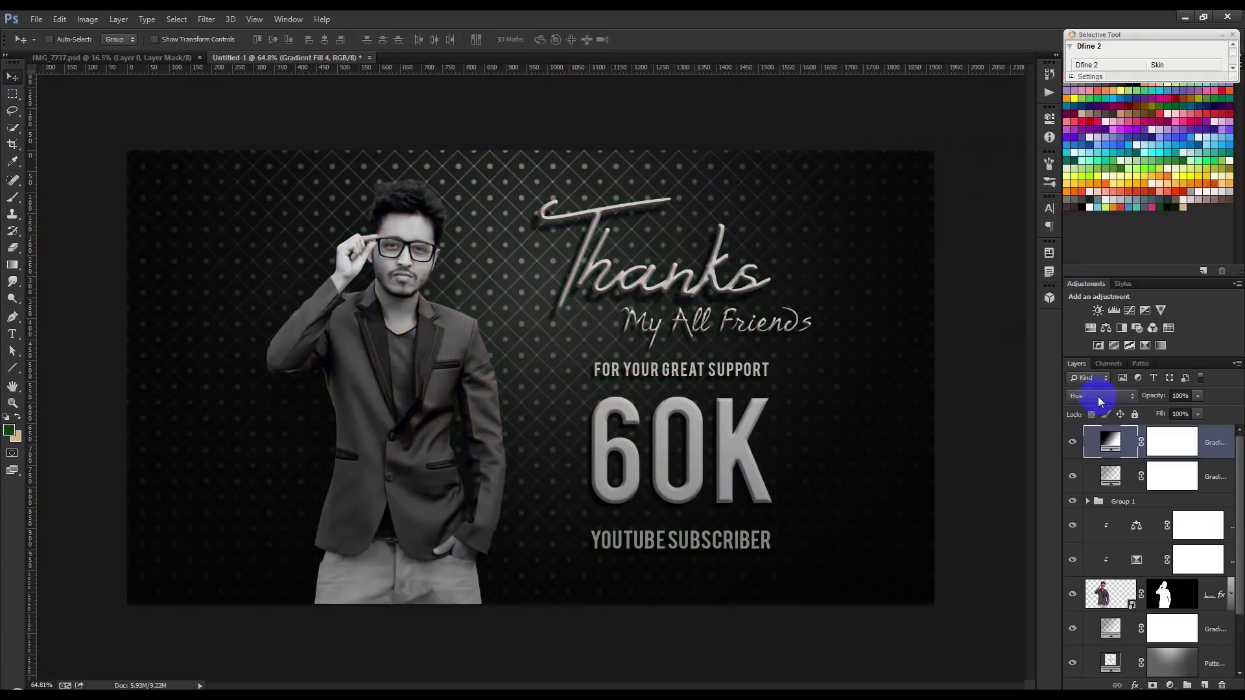
# Step: Blend the vignette as Overlay at 15% opacity and add an empty top layer
pyautogui.click(1106, 398)
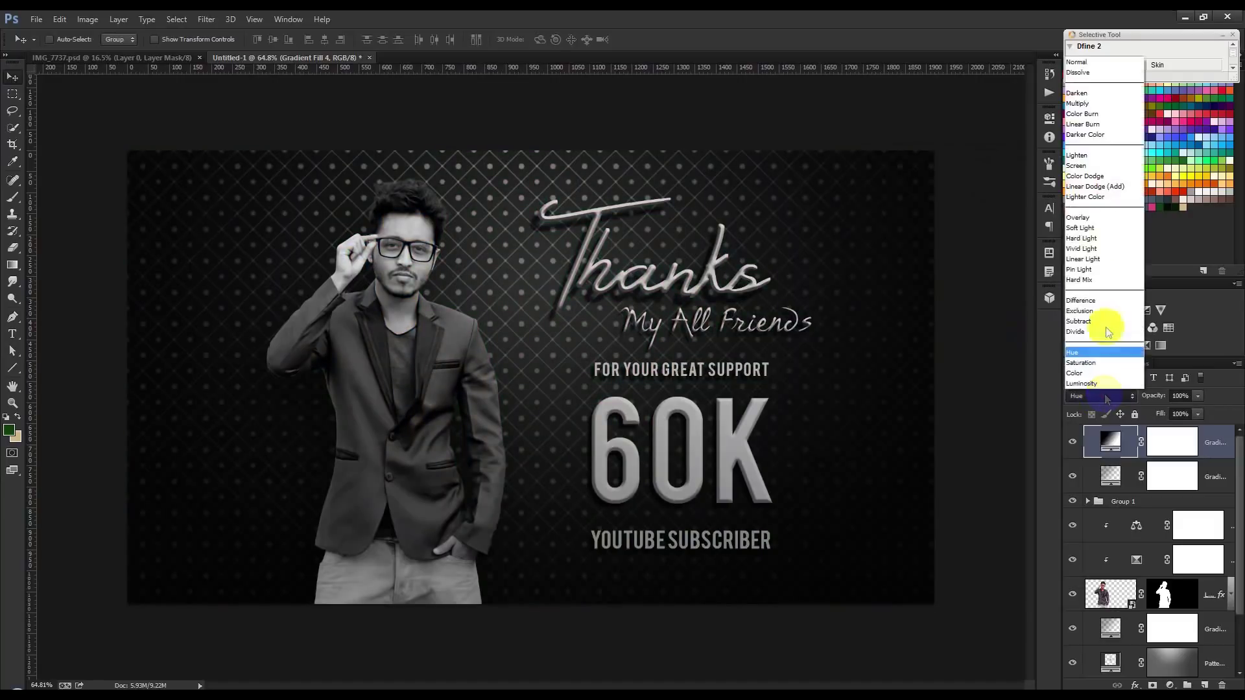
pyautogui.click(1098, 210)
pyautogui.moveTo(1160, 397); pyautogui.dragTo(1113, 395)
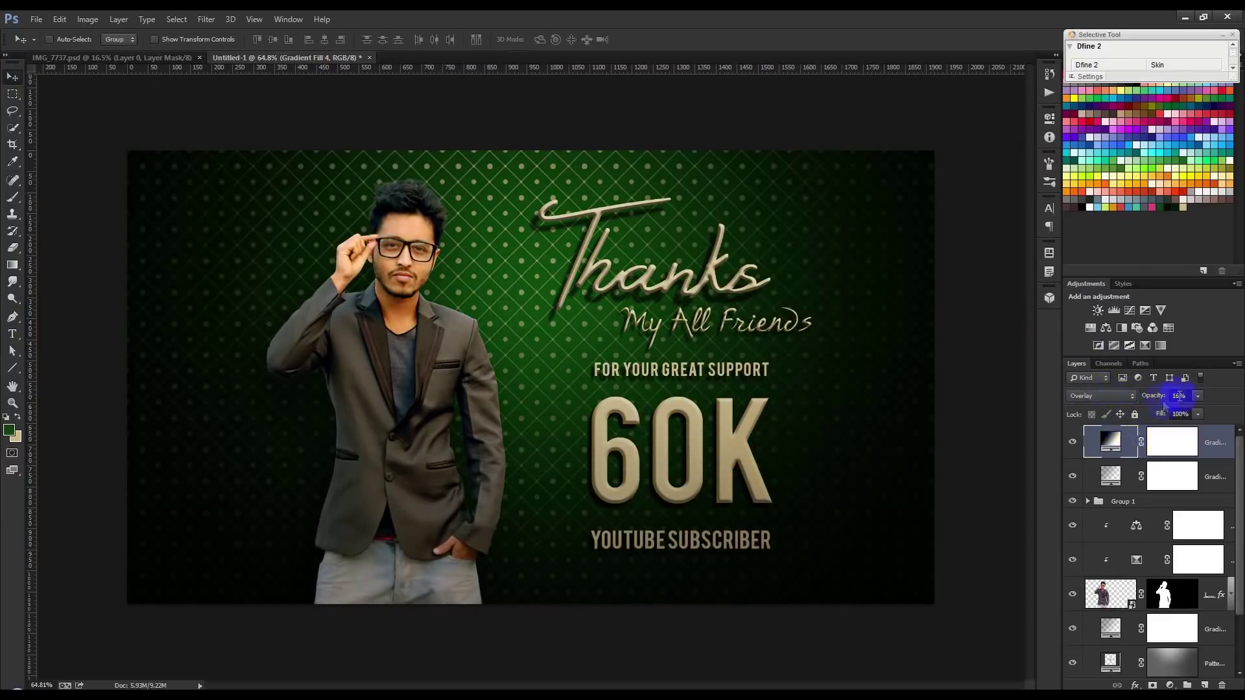
pyautogui.write('25')
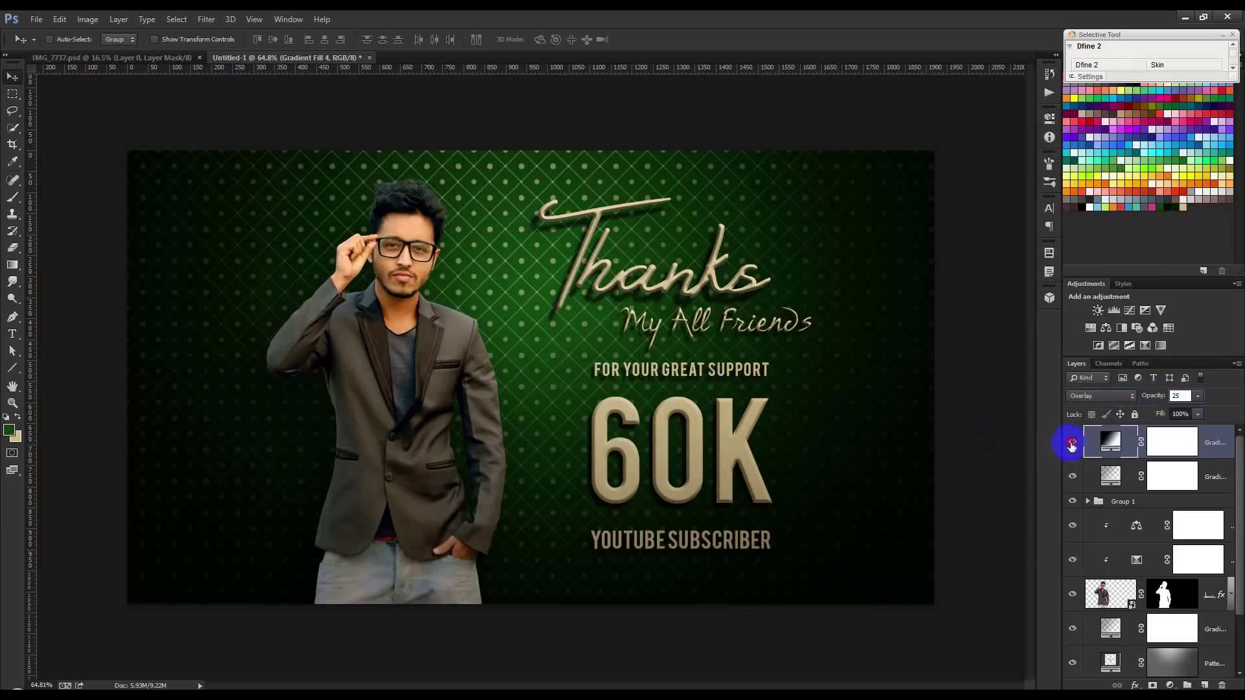
pyautogui.click(1071, 445)
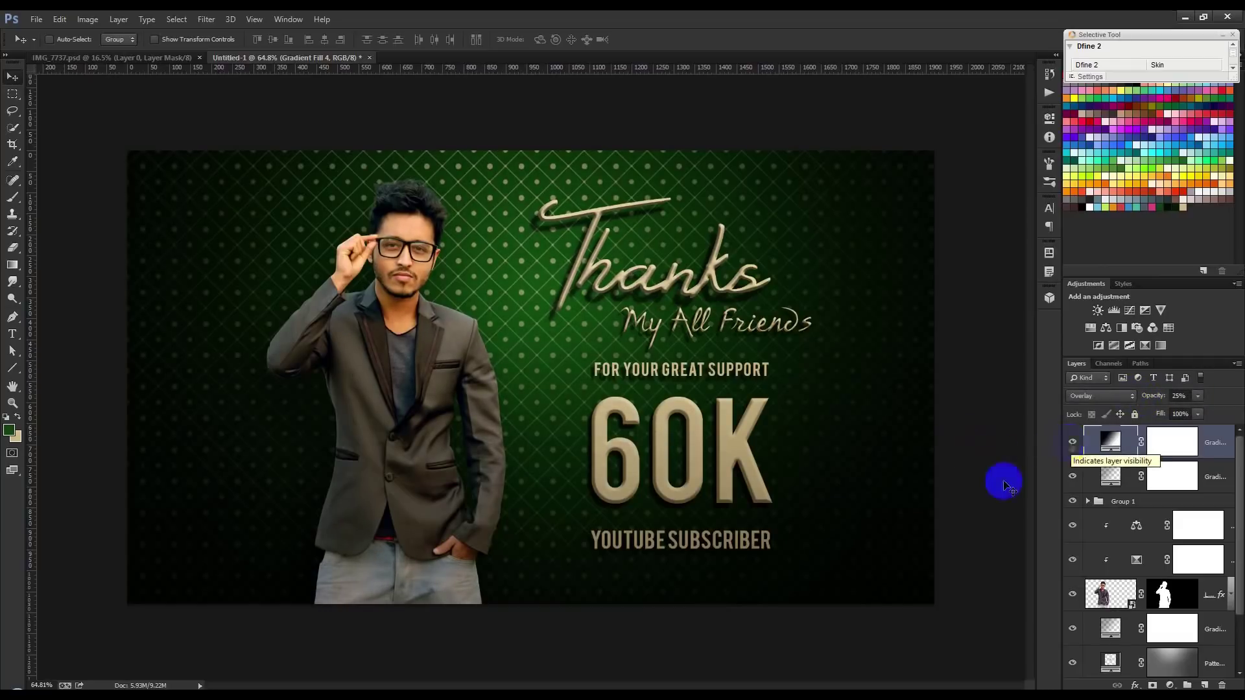
pyautogui.click(1173, 398)
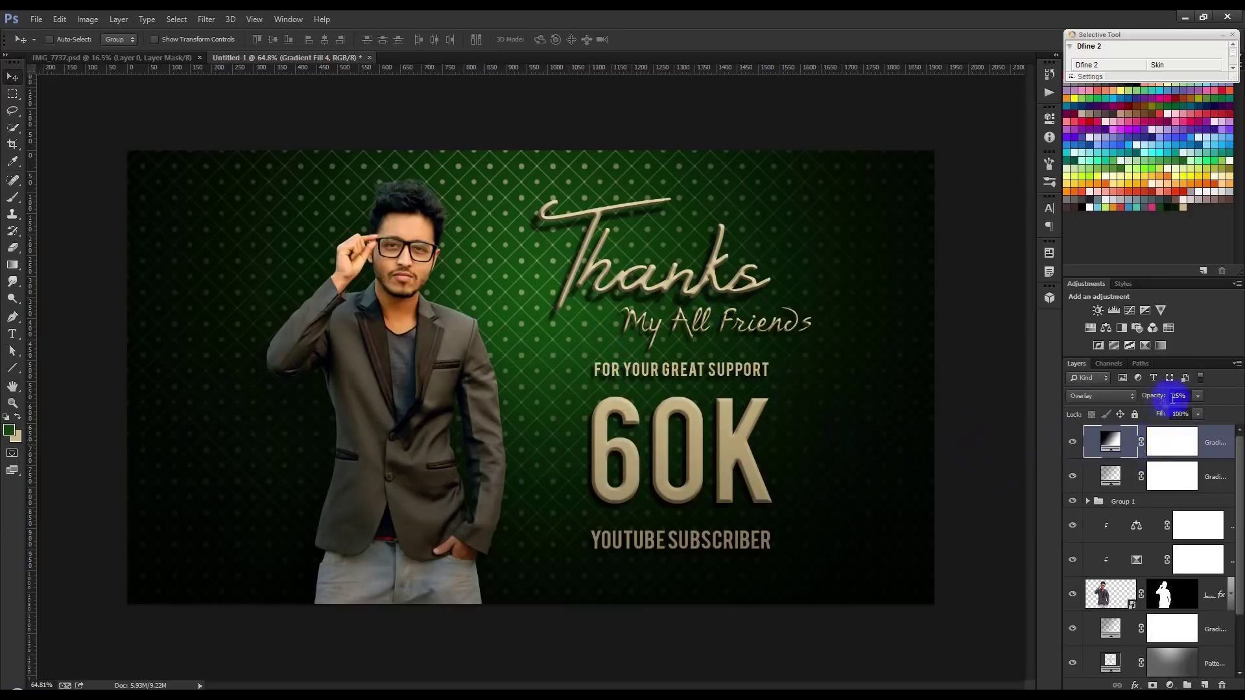
pyautogui.write('15')
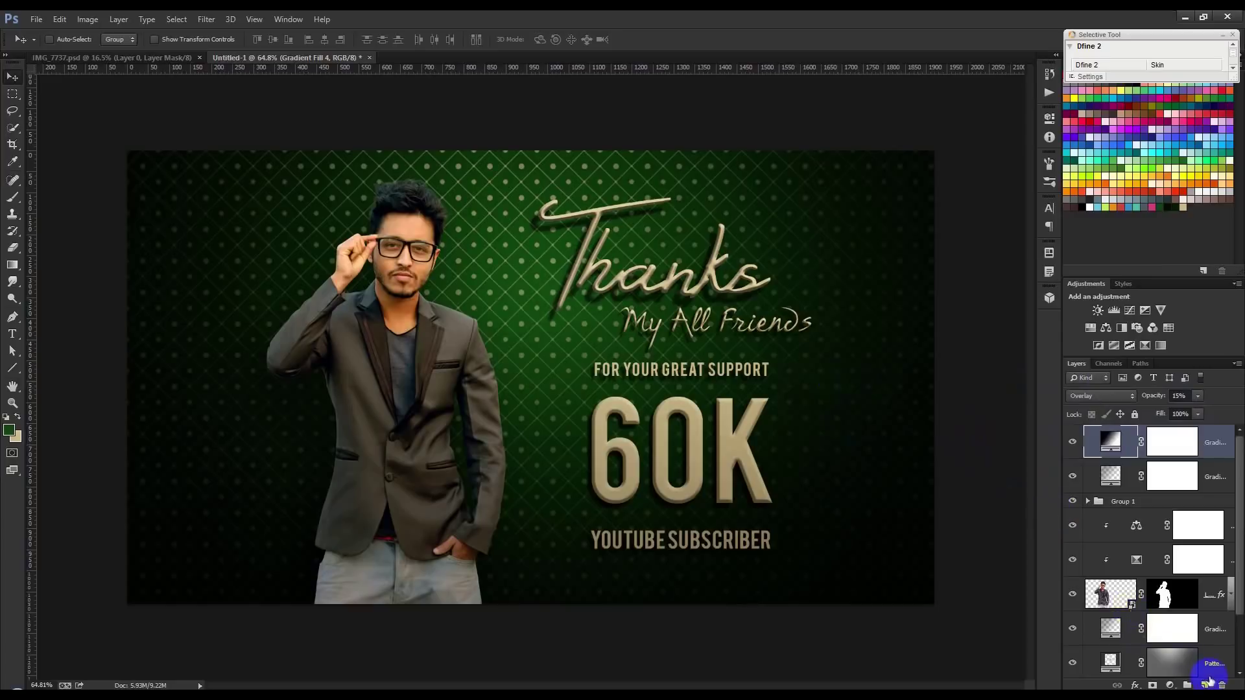
pyautogui.click(1203, 684)
# Step: Stamp a merged copy of the banner into Layer 2 with Apply Image, then launch Imagenomic Portraiture
pyautogui.click(90, 20)
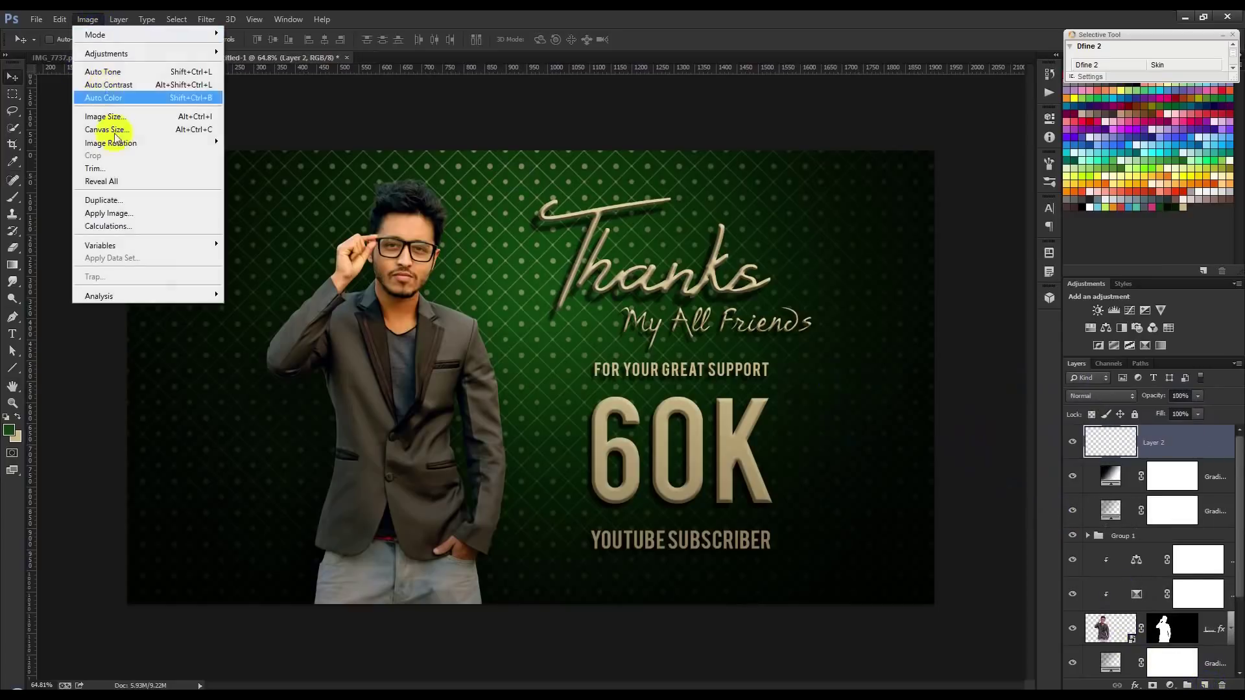
pyautogui.click(128, 214)
pyautogui.click(859, 199)
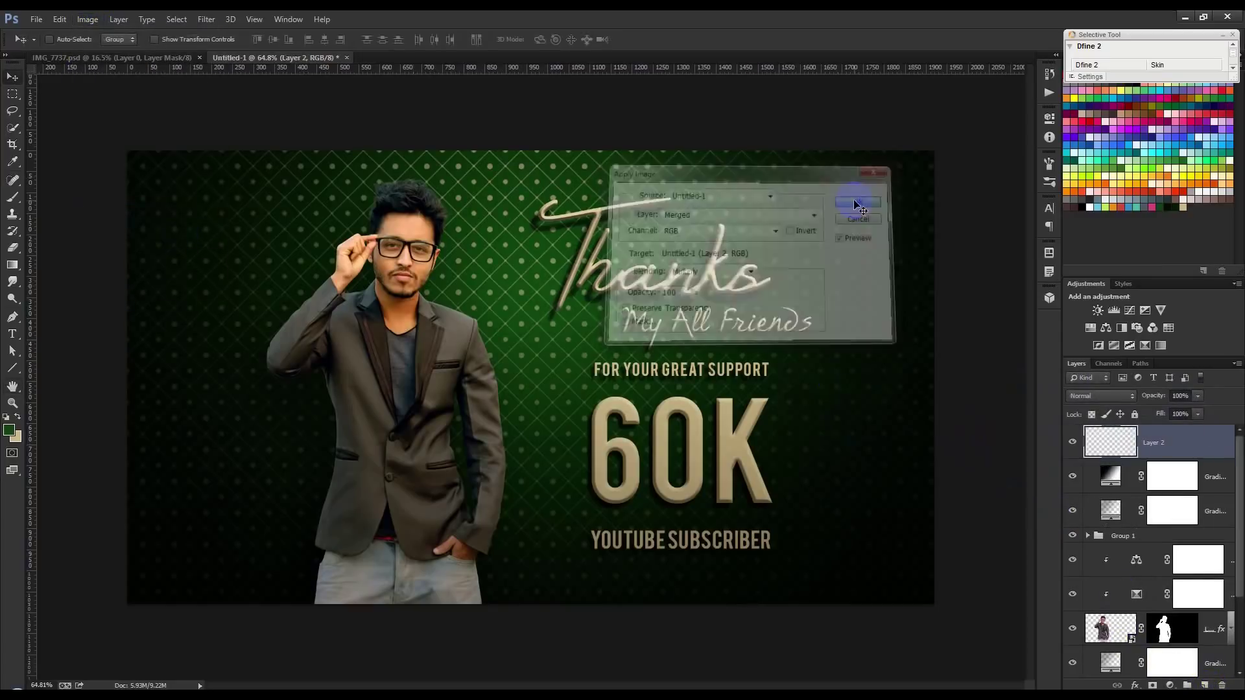
pyautogui.click(206, 19)
pyautogui.moveTo(227, 304)
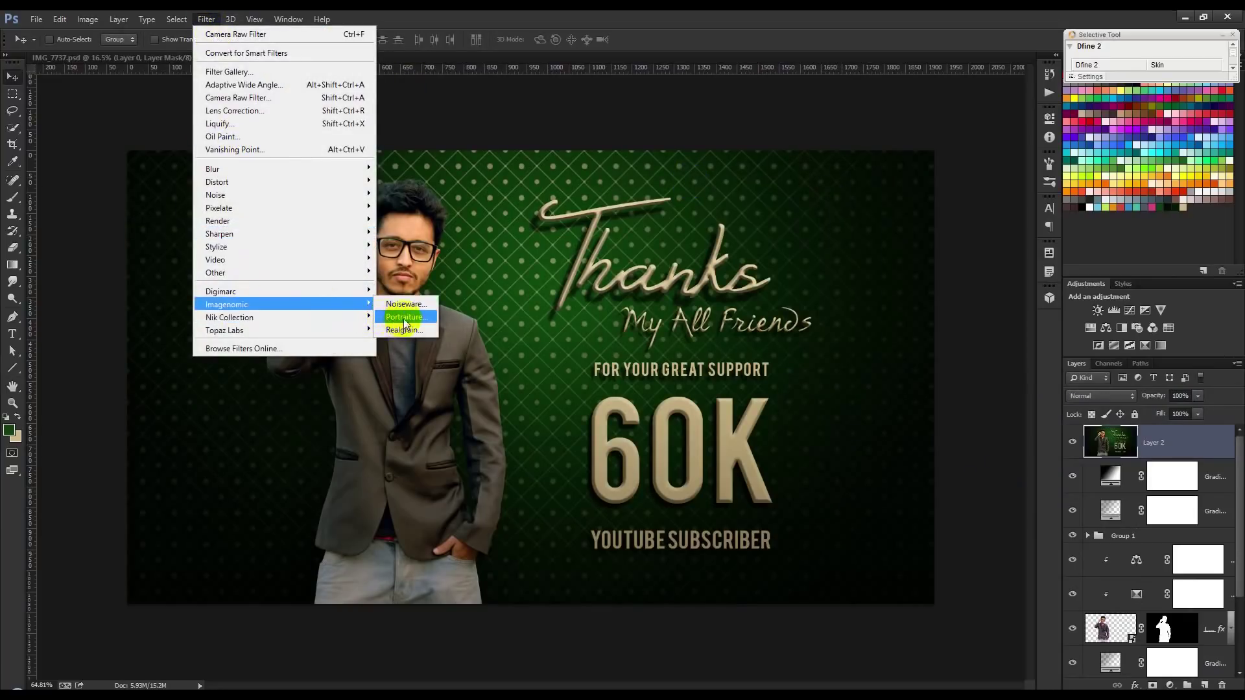
pyautogui.click(404, 318)
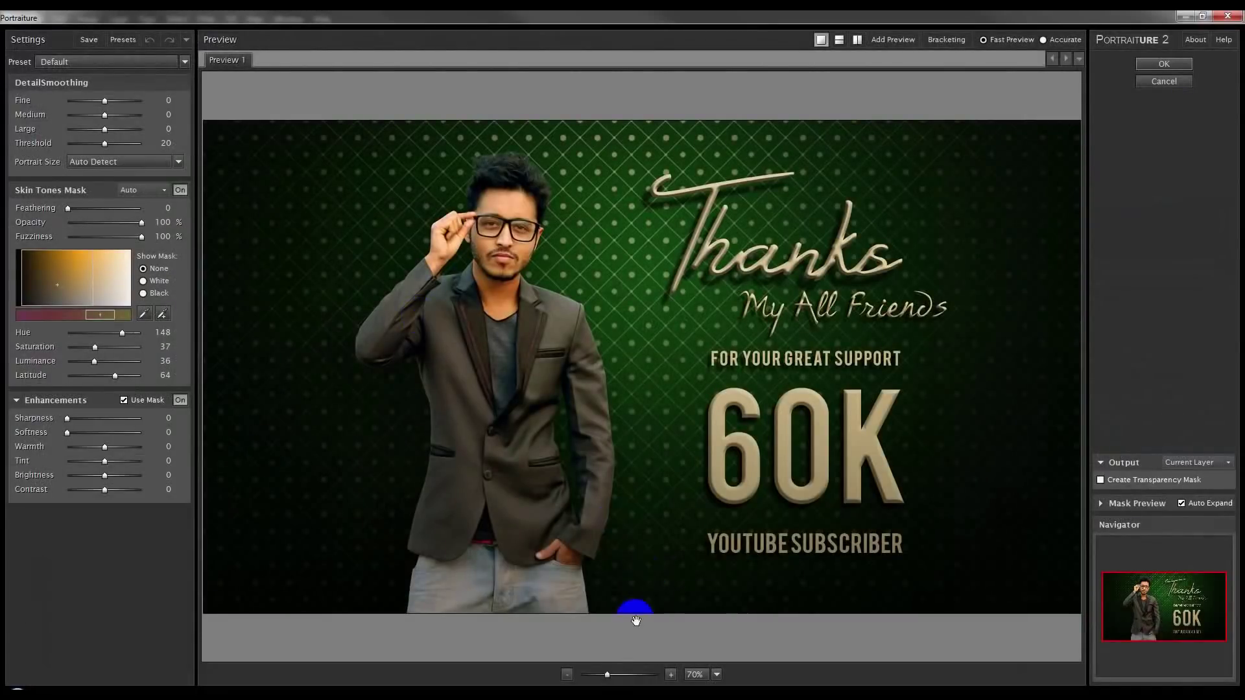
# Step: Apply Portraiture's Default smoothing after zooming the preview, then launch Color Efex Pro 4
pyautogui.moveTo(610, 676); pyautogui.dragTo(613, 676)
pyautogui.moveTo(527, 299); pyautogui.dragTo(556, 302)
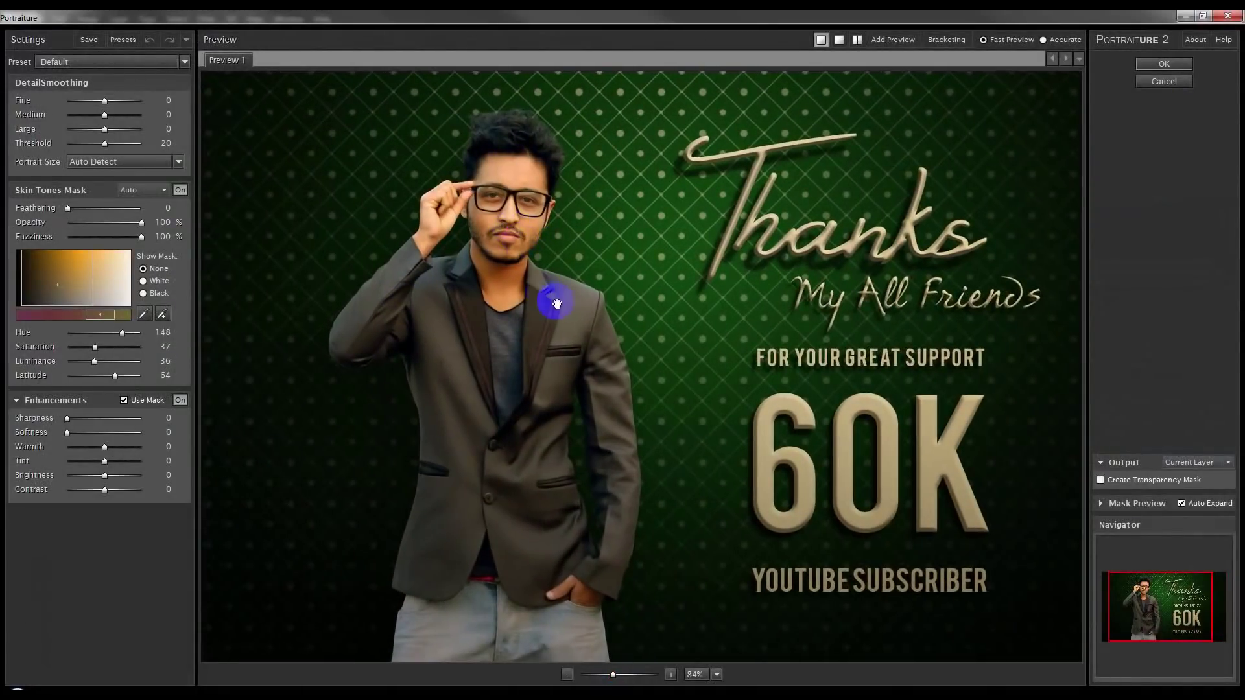
pyautogui.click(1164, 63)
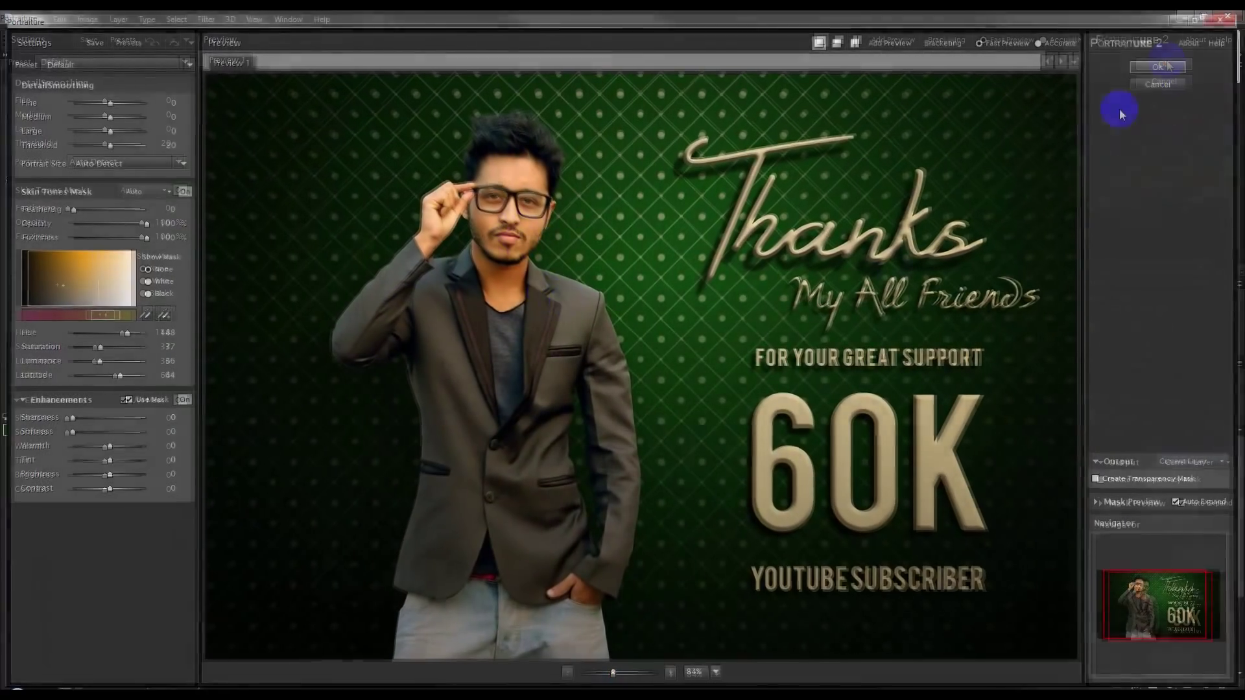
pyautogui.click(206, 19)
pyautogui.moveTo(230, 317)
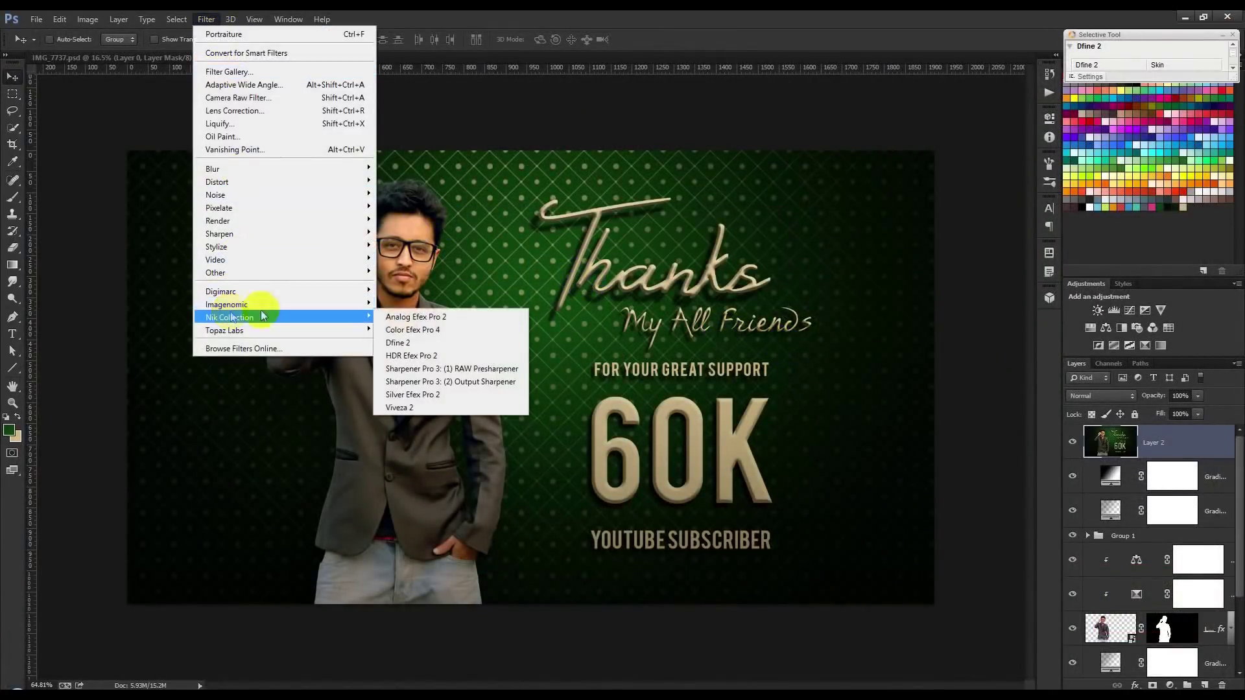
pyautogui.click(429, 333)
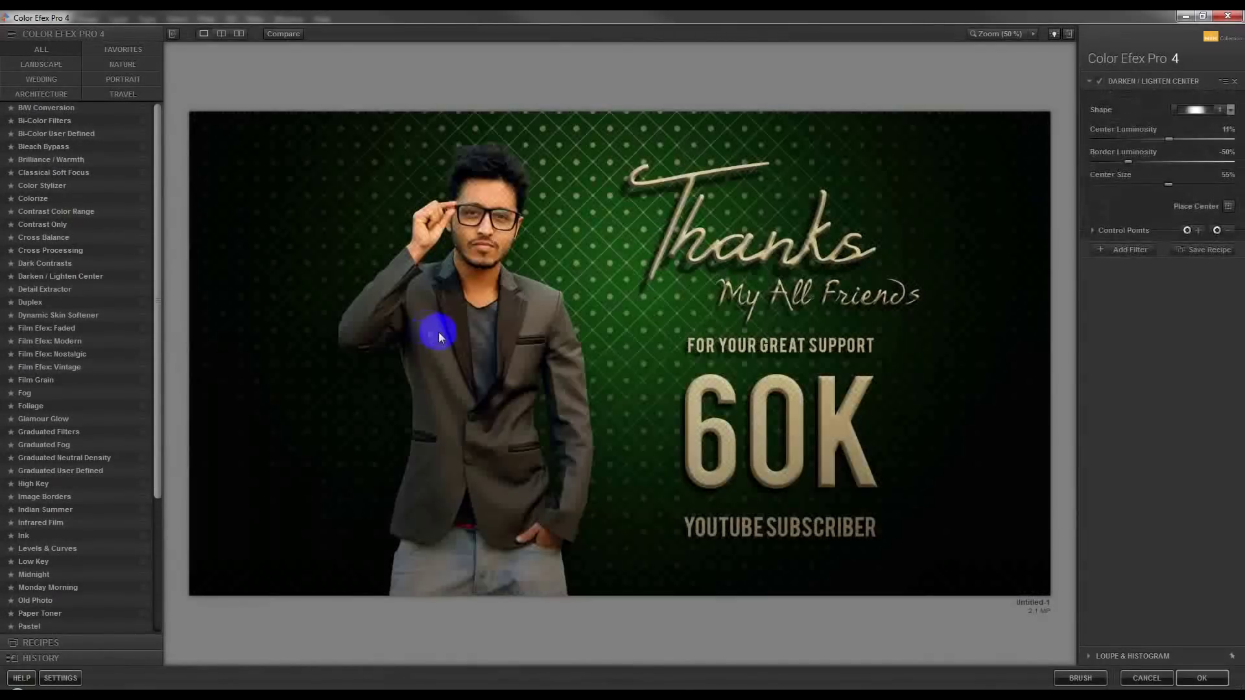
# Step: Compare with the effect off, then preview B/W Conversion through Colorize filters
pyautogui.click(1100, 81)
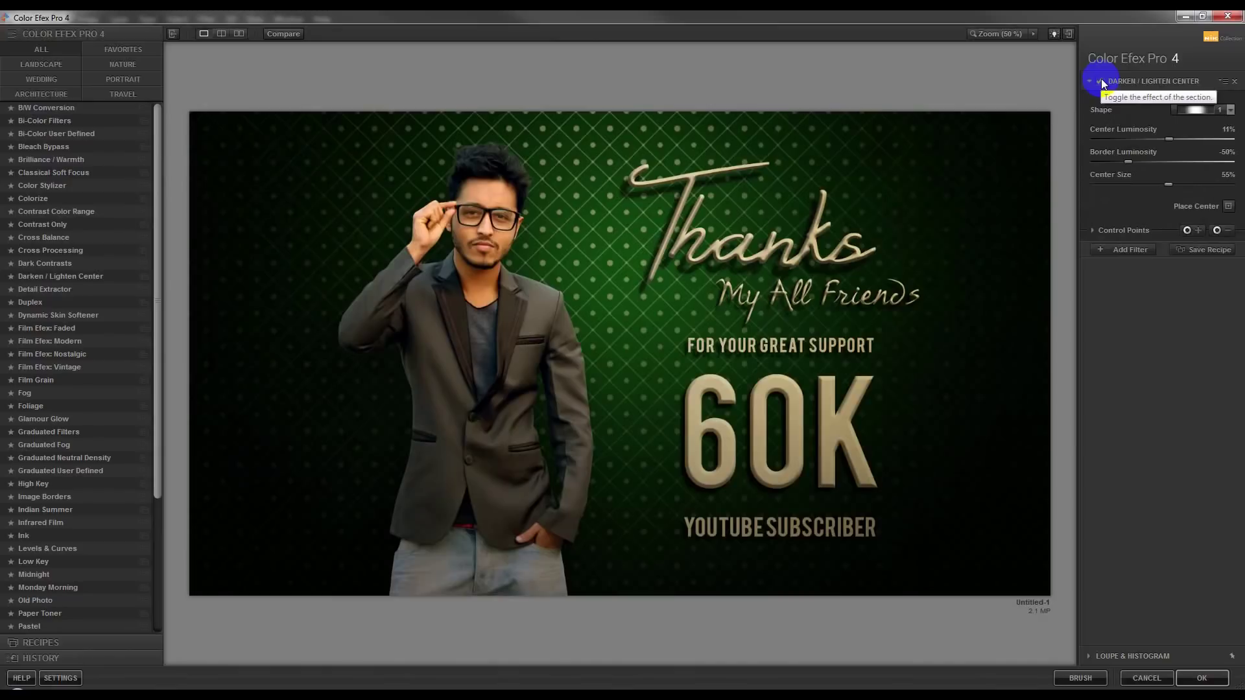
pyautogui.click(60, 107)
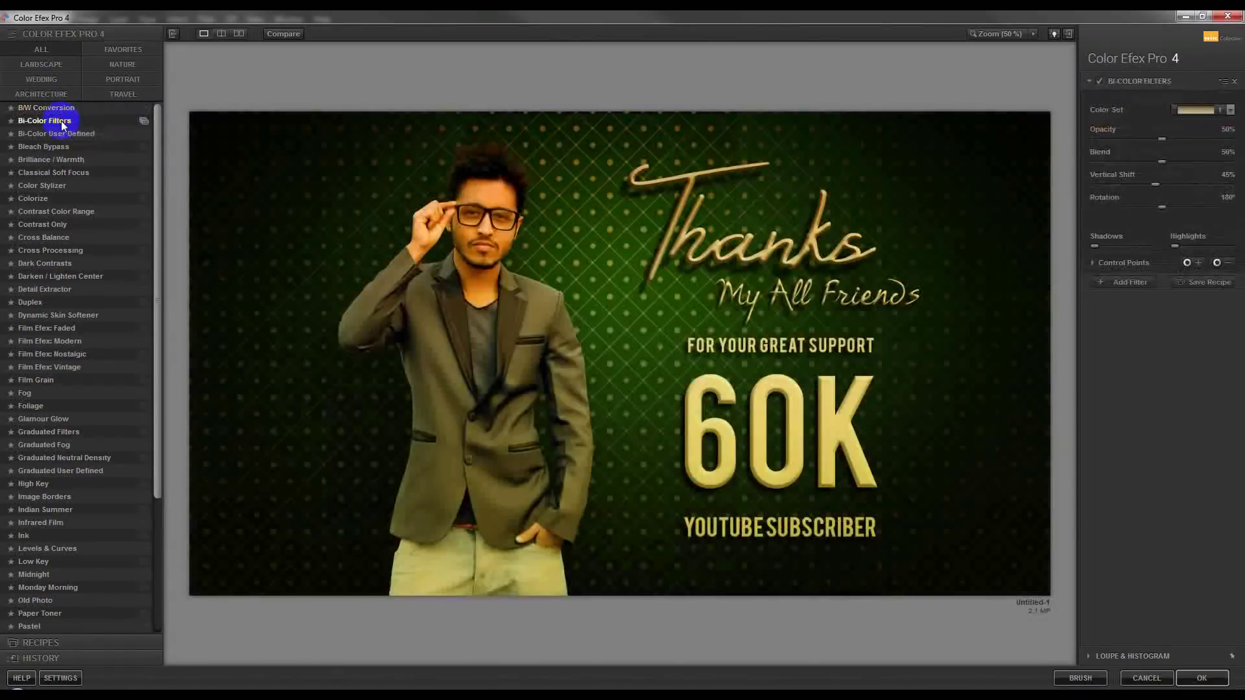
pyautogui.click(62, 144)
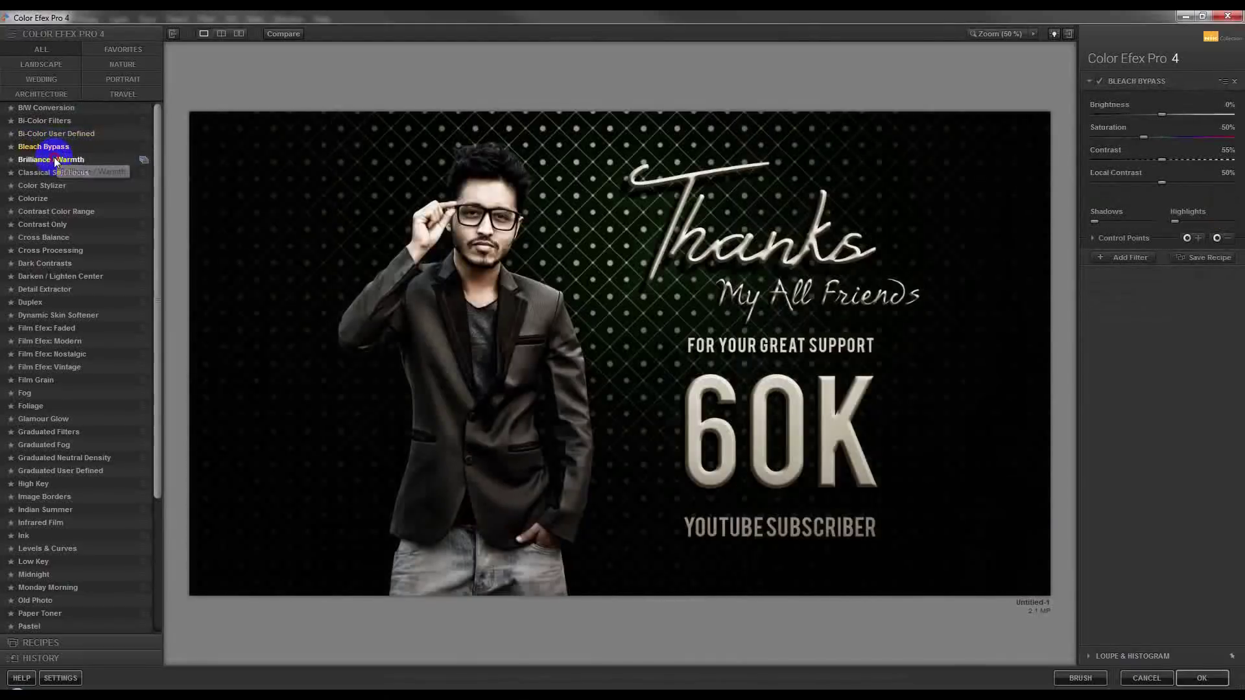
pyautogui.click(53, 158)
pyautogui.click(57, 173)
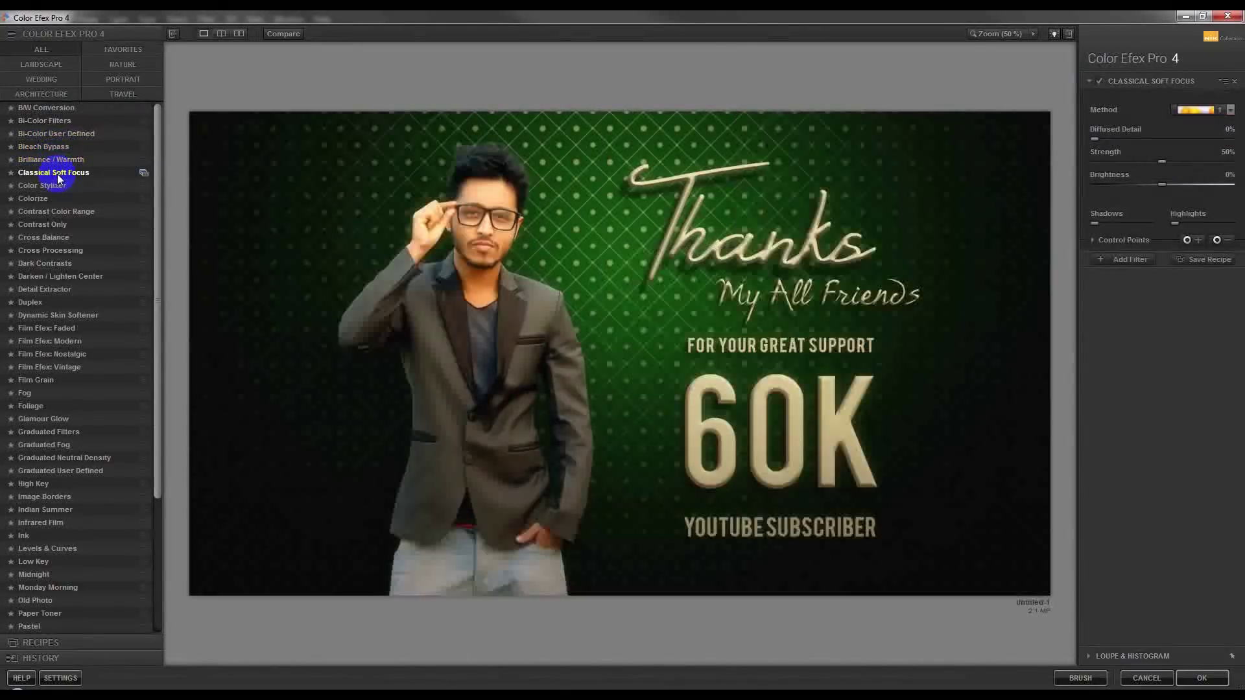
pyautogui.click(43, 186)
pyautogui.click(44, 199)
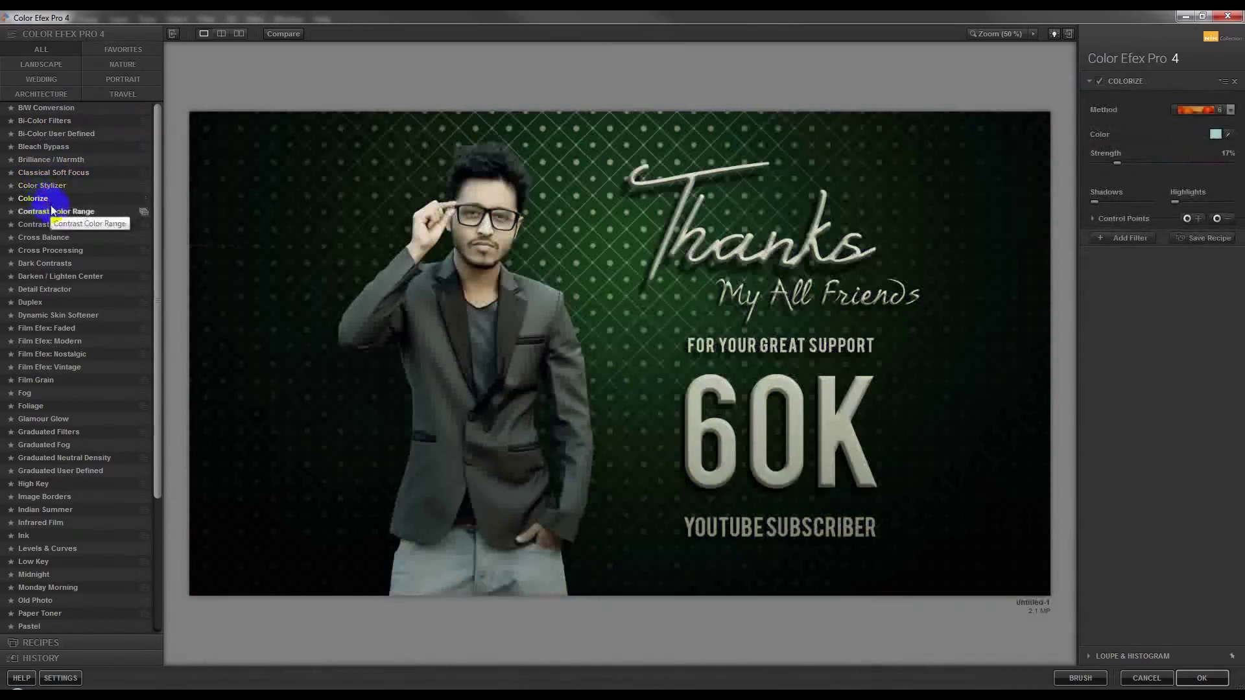
# Step: Preview Contrast Only, Cross Balance, Cross Processing, Dark Contrasts, Darken/Lighten Center and Detail Extractor
pyautogui.click(53, 224)
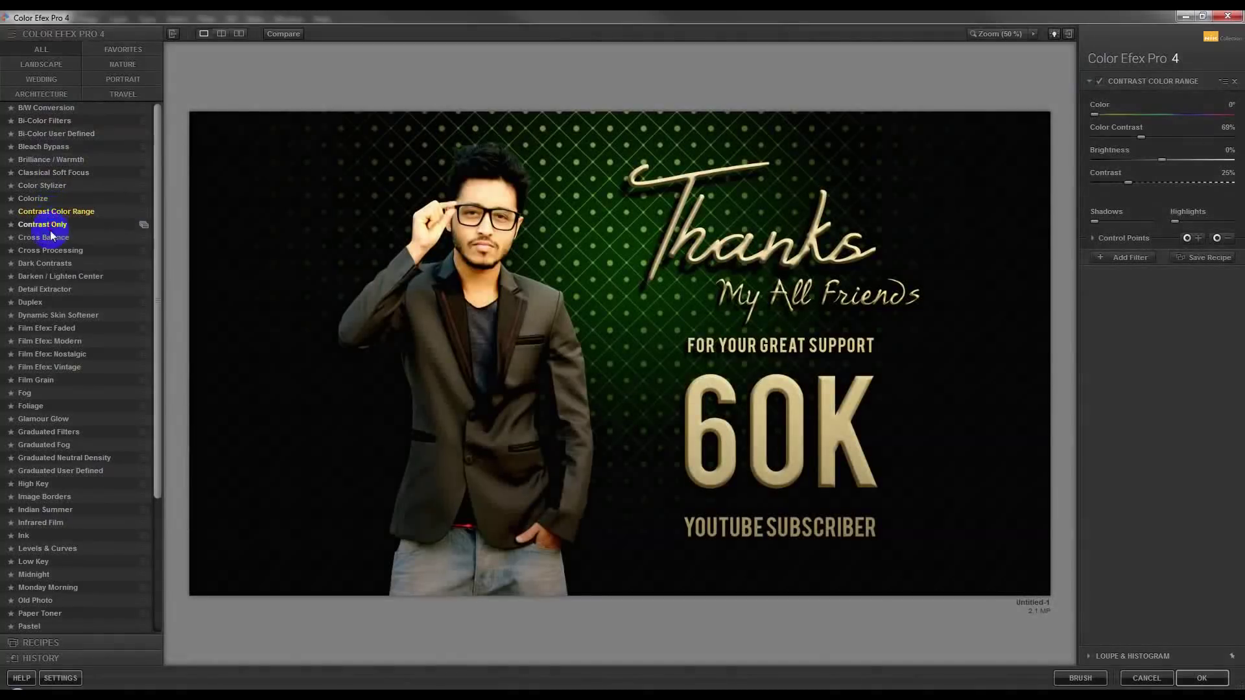
pyautogui.click(47, 237)
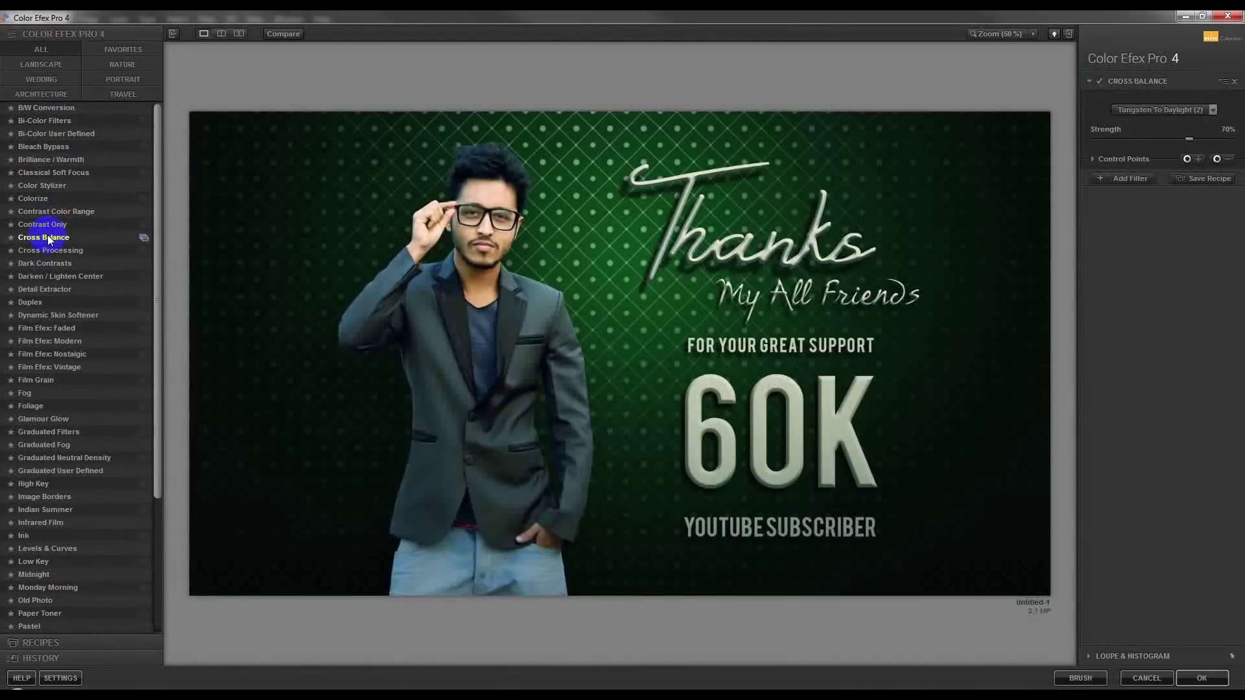
pyautogui.click(49, 250)
pyautogui.click(48, 263)
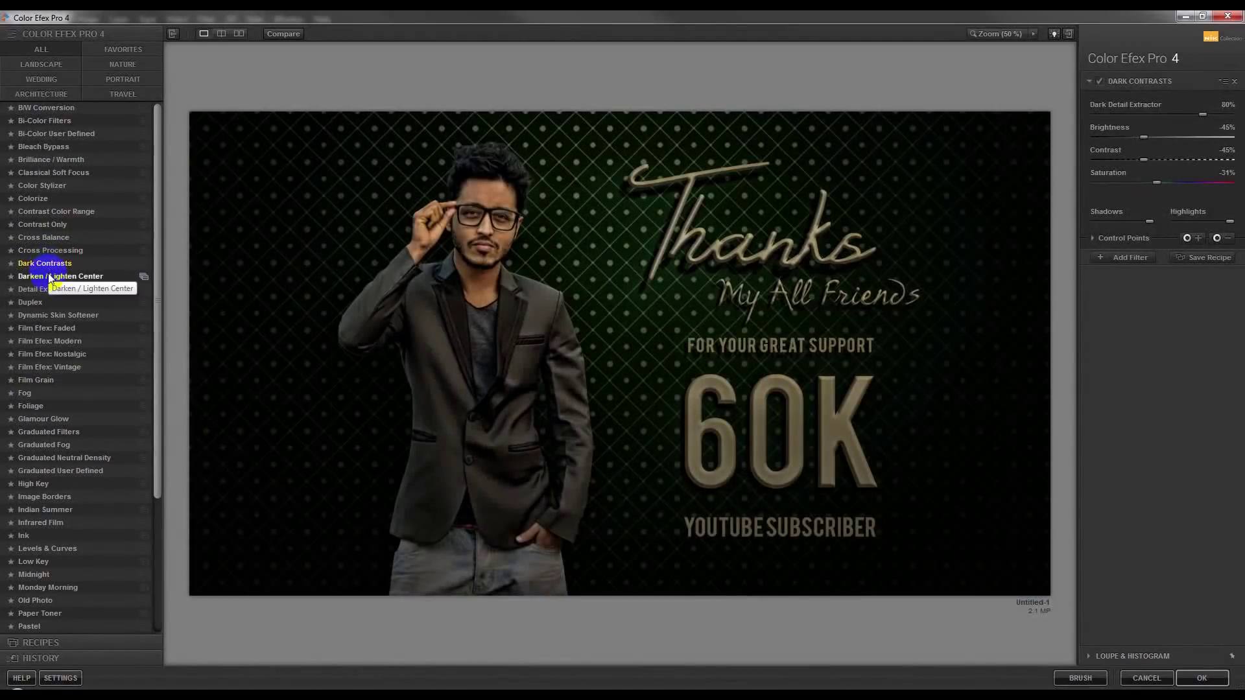
pyautogui.click(52, 278)
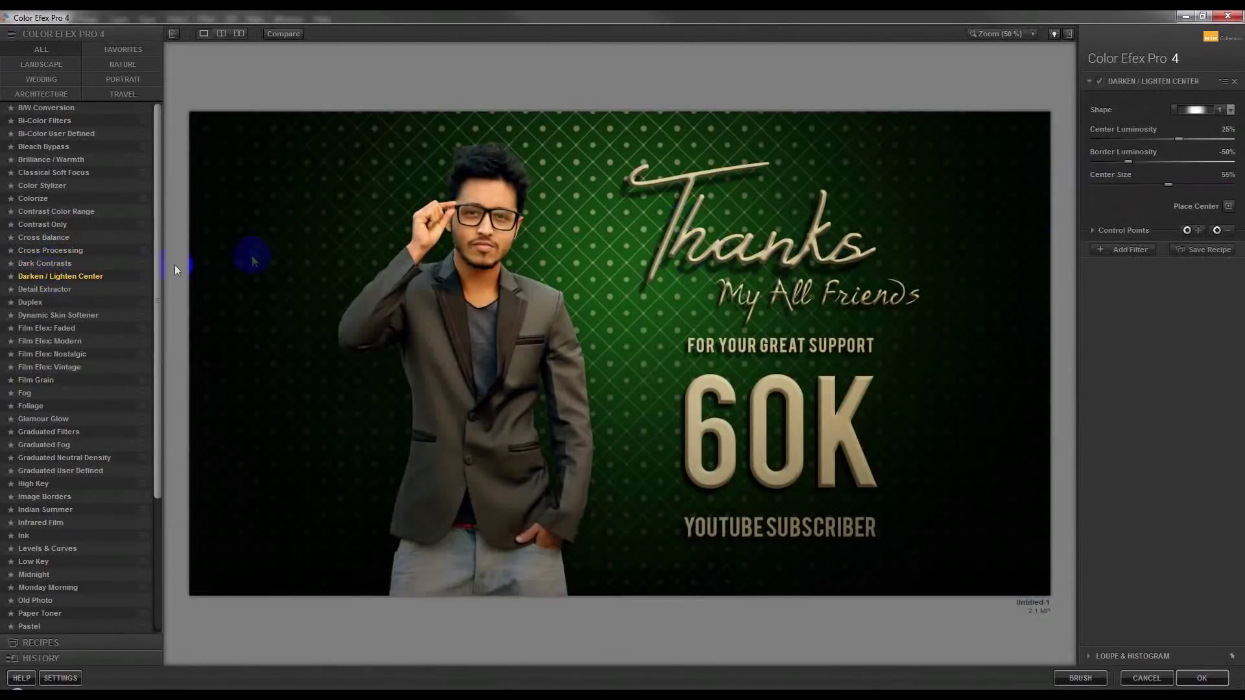
pyautogui.click(55, 292)
# Step: Preview Duplex, Dynamic Skin Softener, Film Efex: Faded and Foliage, then close Color Efex Pro
pyautogui.click(33, 304)
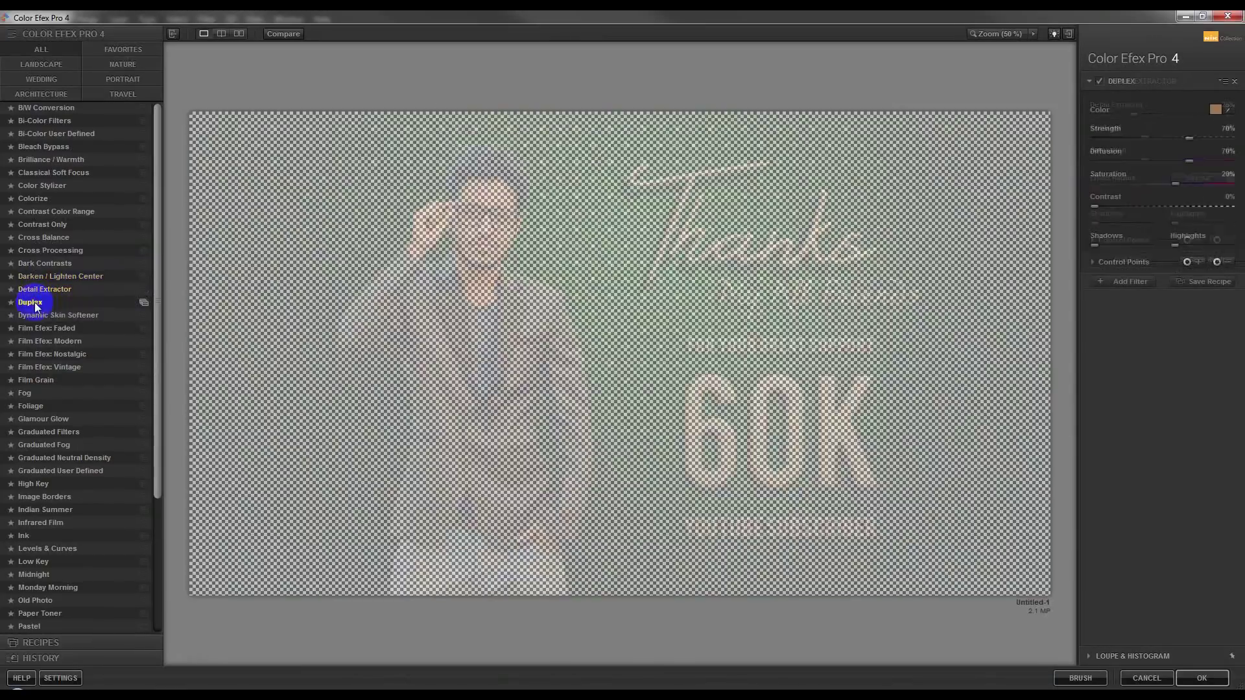
pyautogui.click(36, 317)
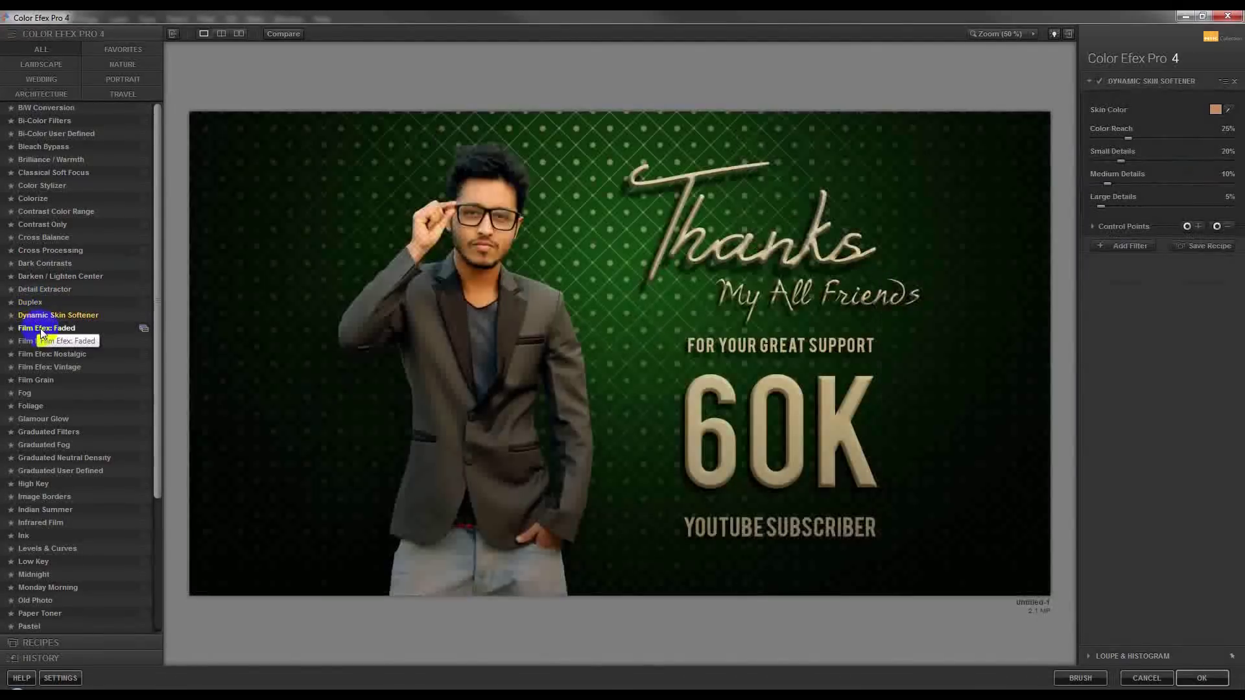
pyautogui.click(40, 329)
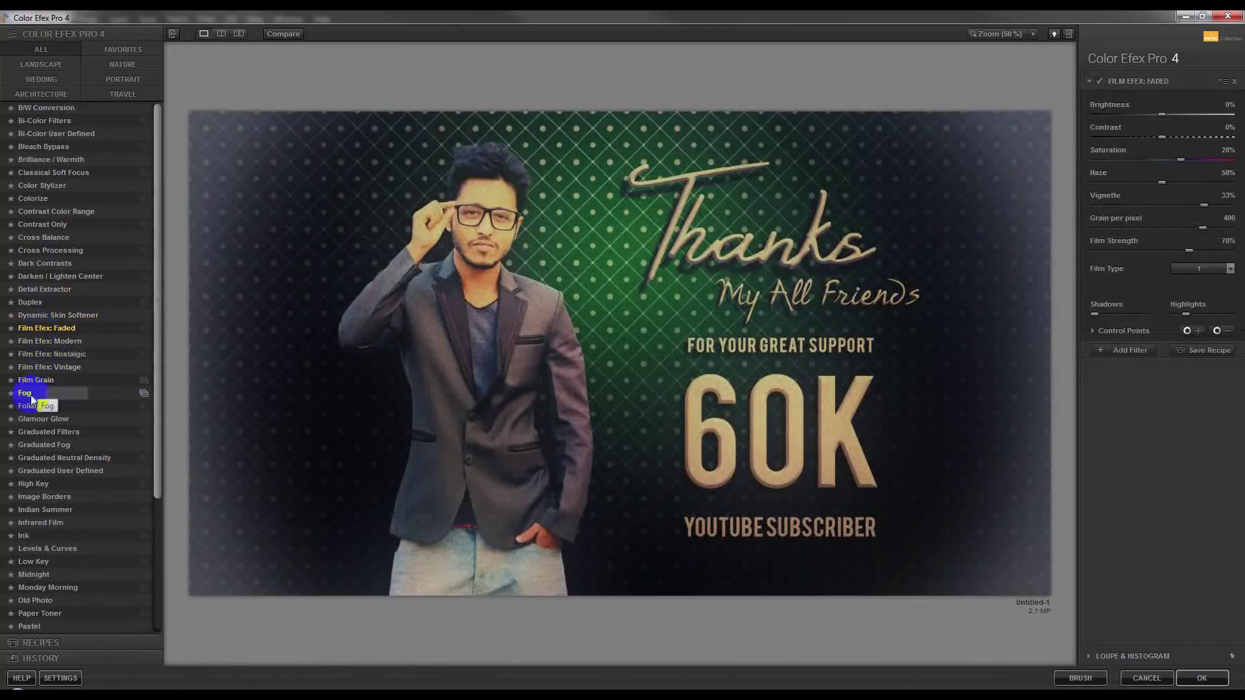
pyautogui.click(31, 406)
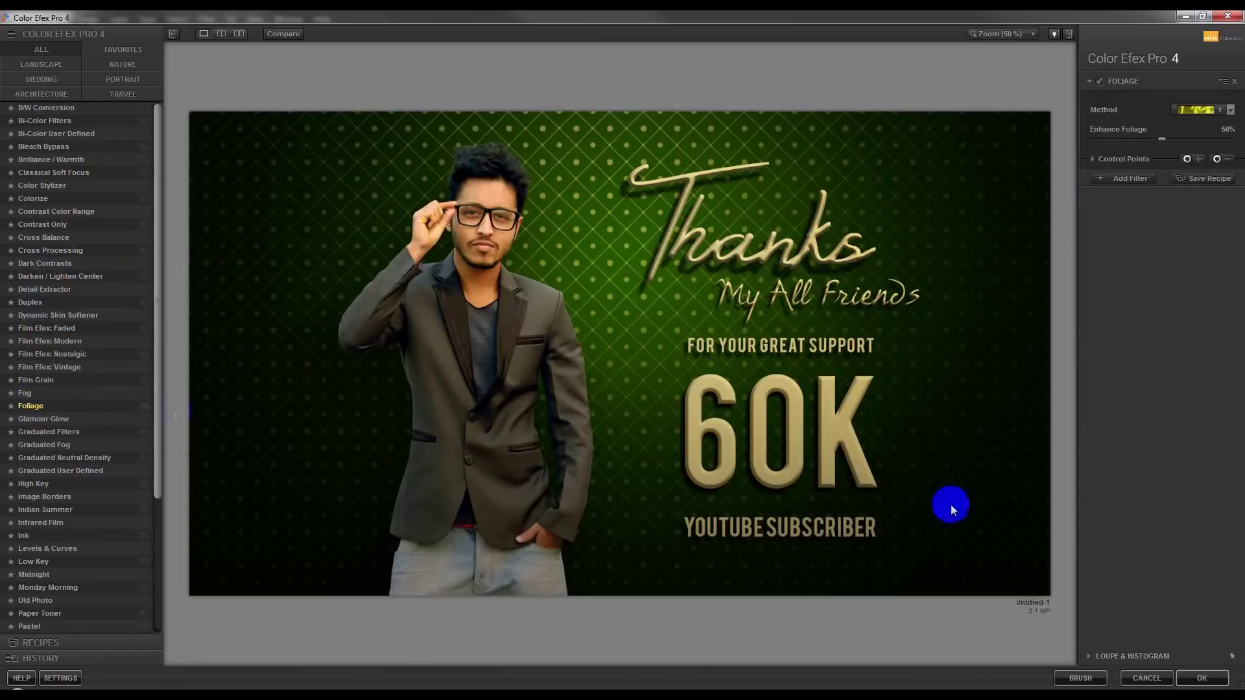
pyautogui.click(1156, 682)
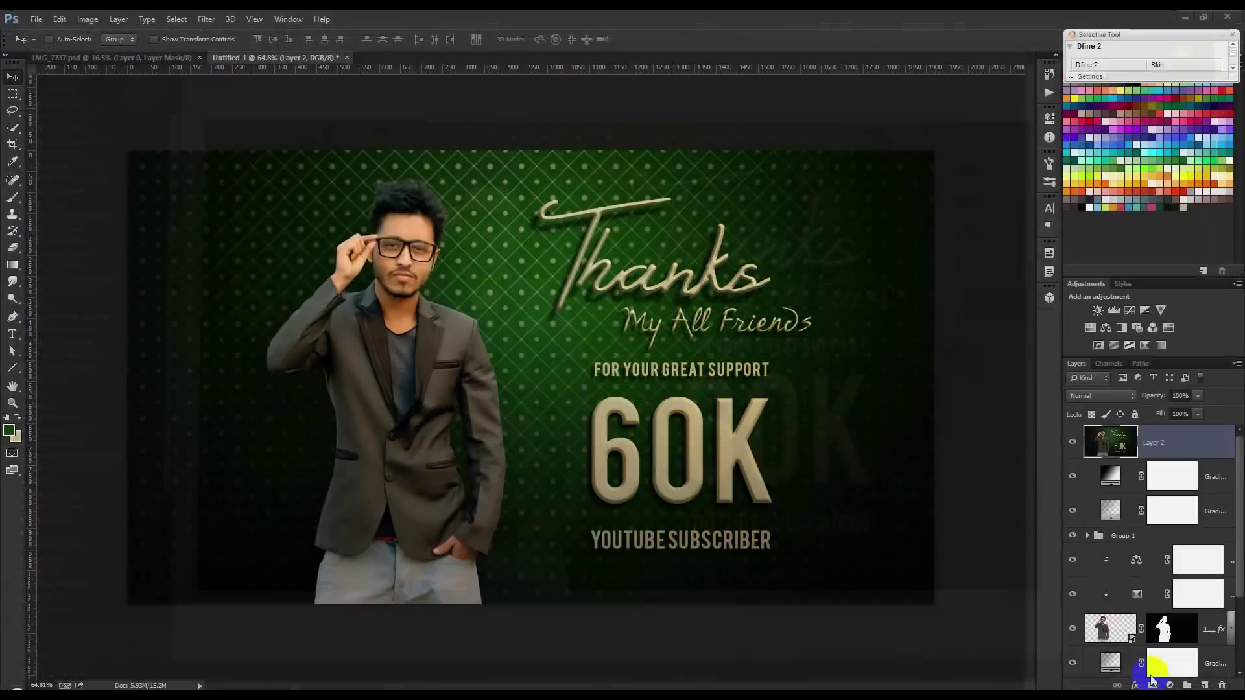
# Step: Apply Unsharp Mask to Layer 2 with Amount 50%, Radius 1.0 px, Threshold 0
pyautogui.click(204, 19)
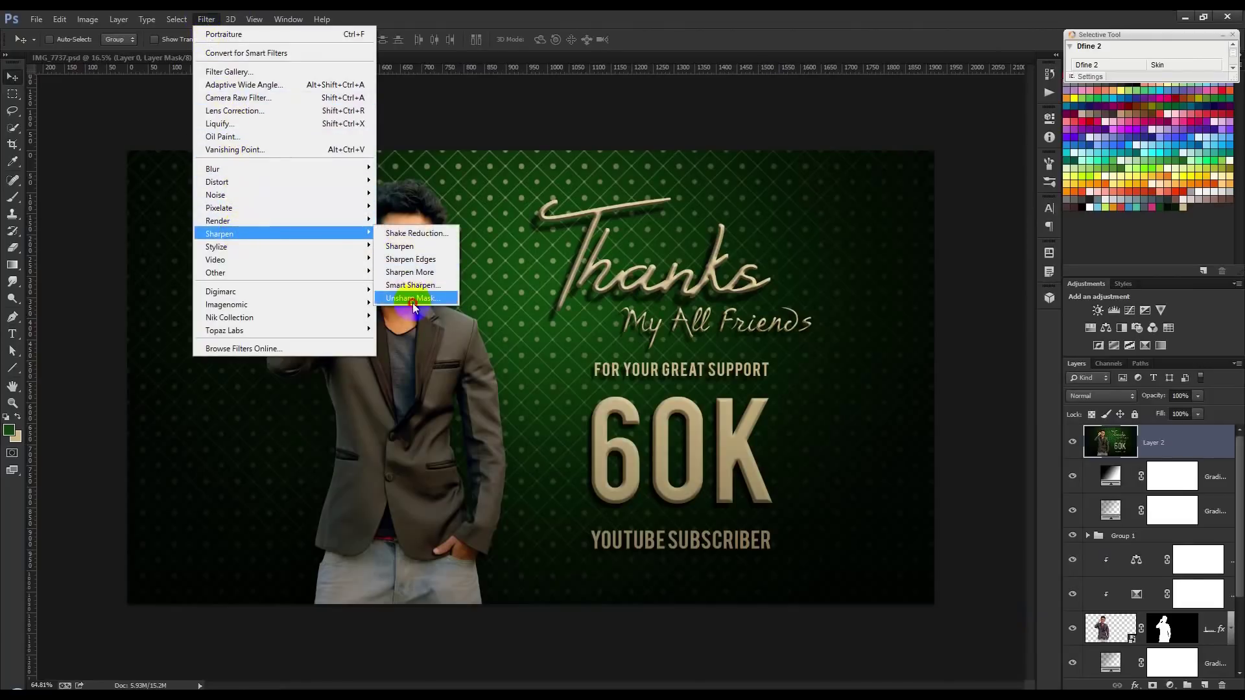
pyautogui.click(415, 302)
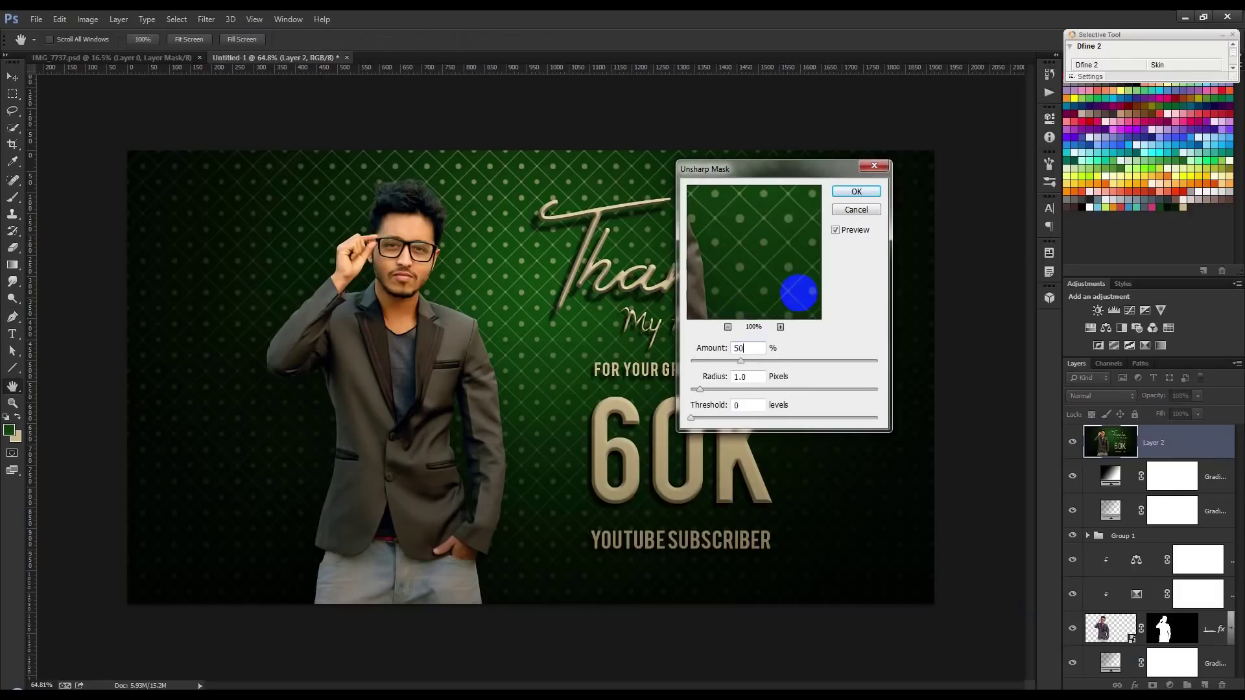
pyautogui.press('Return')
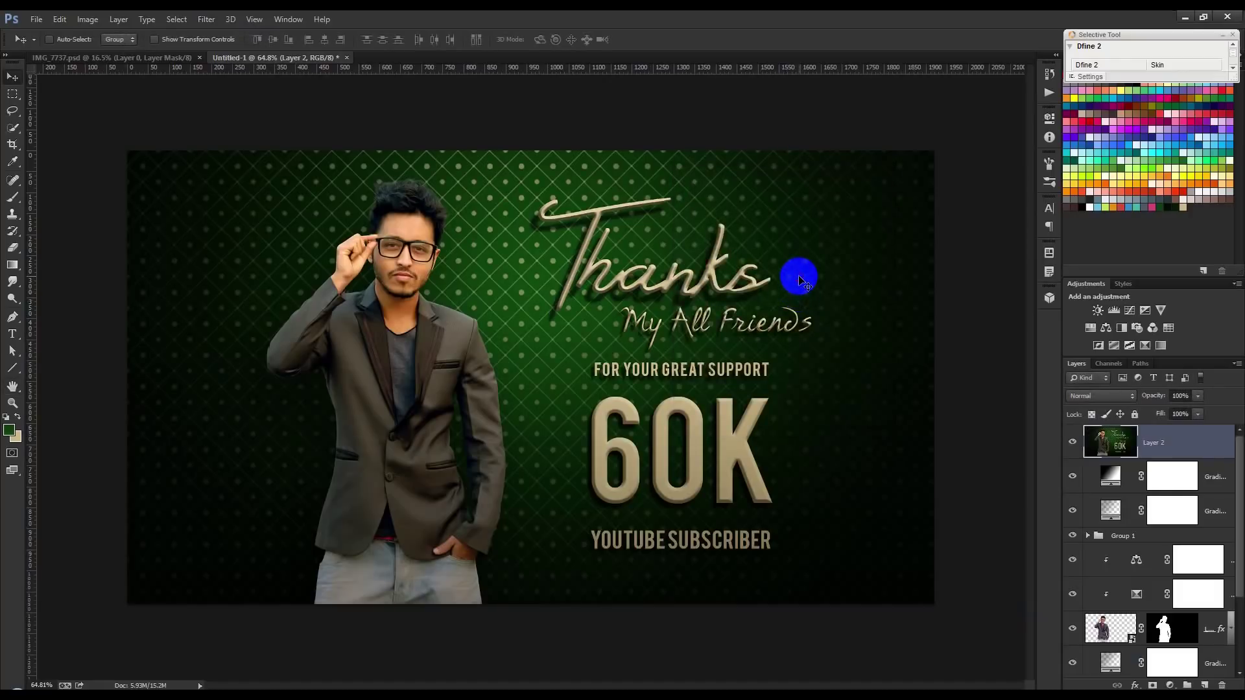
pyautogui.scroll(1, 647, 250)
pyautogui.scroll(1, 647, 250)
pyautogui.scroll(1, 647, 250)
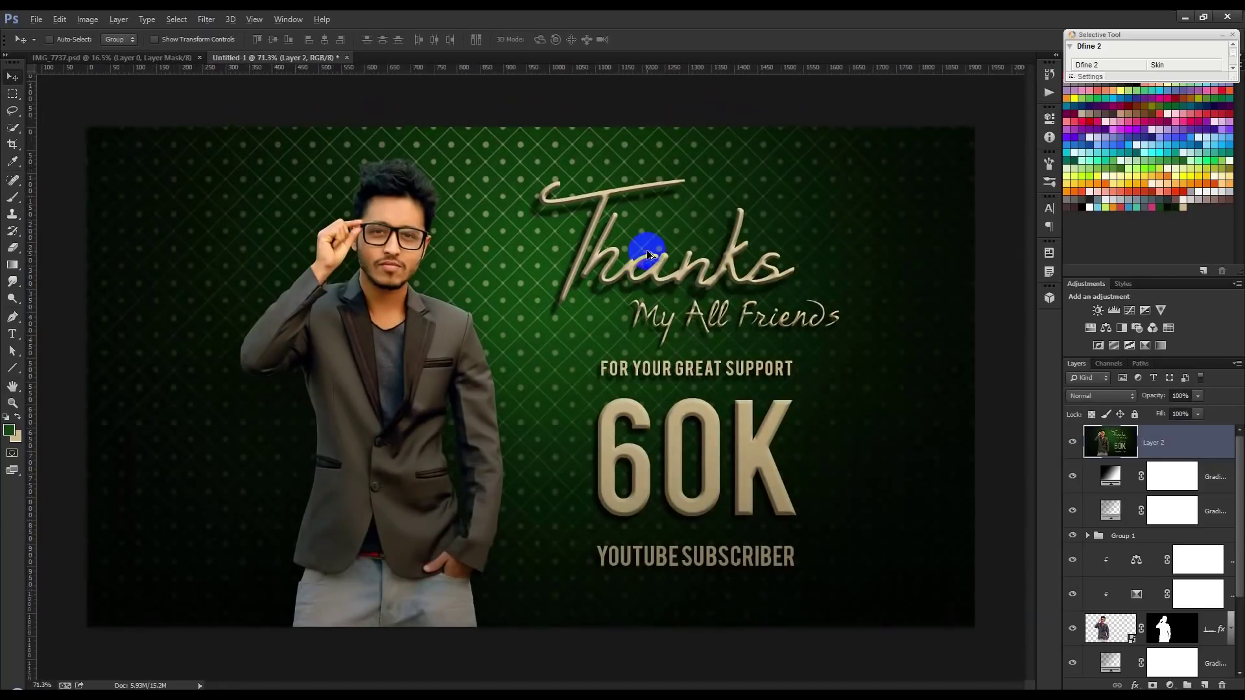